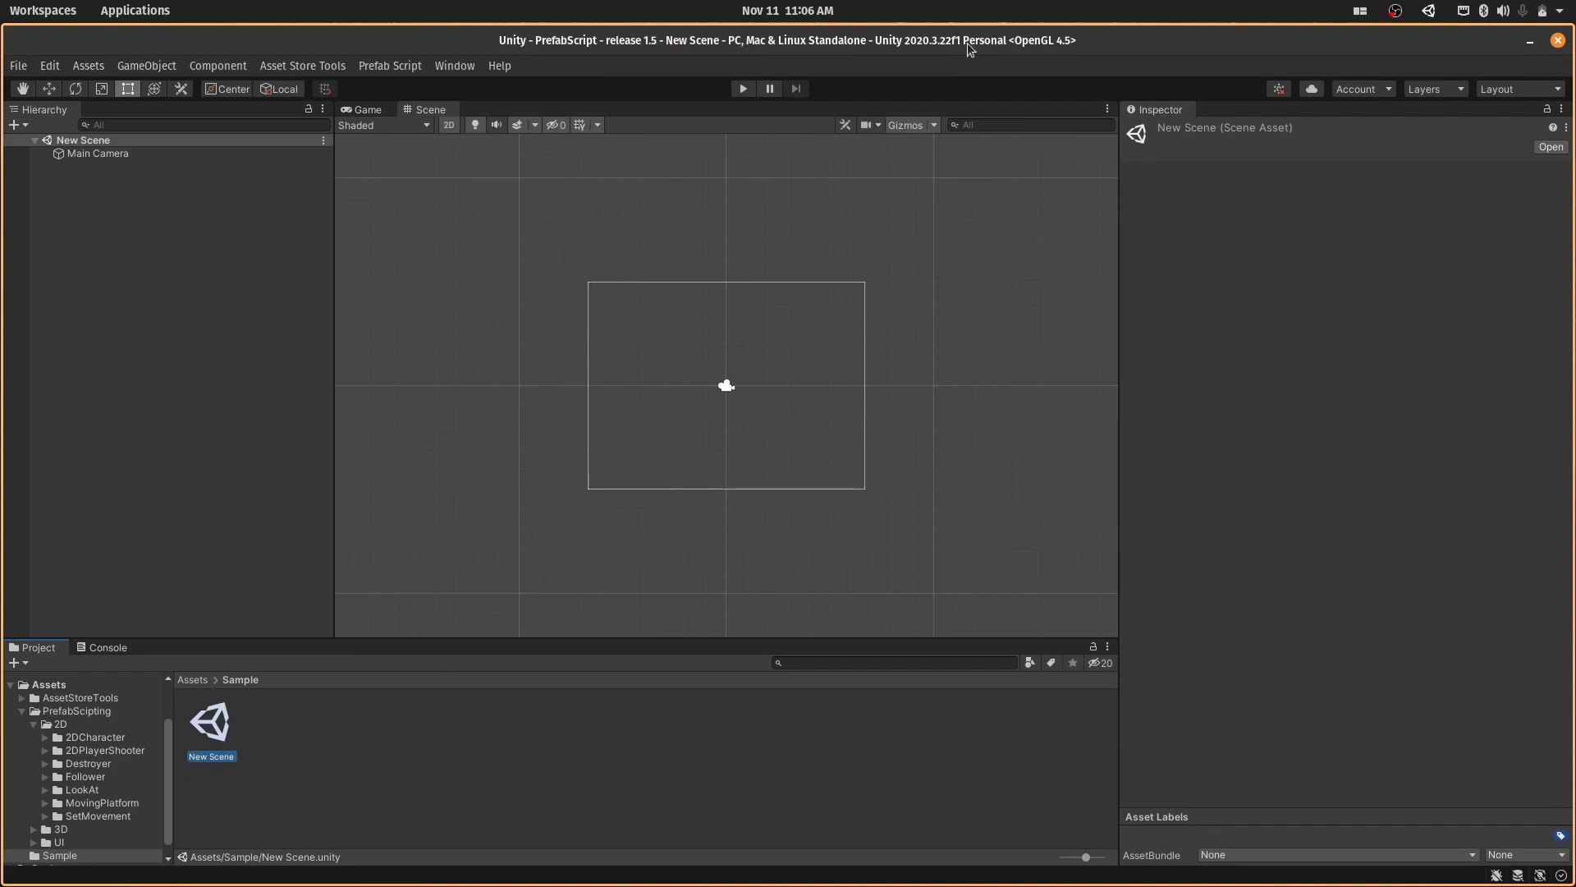
- Add the 2D Character prefab to the scene from the Prefab Script 2D prefabs and close the prefab window
click(408, 66)
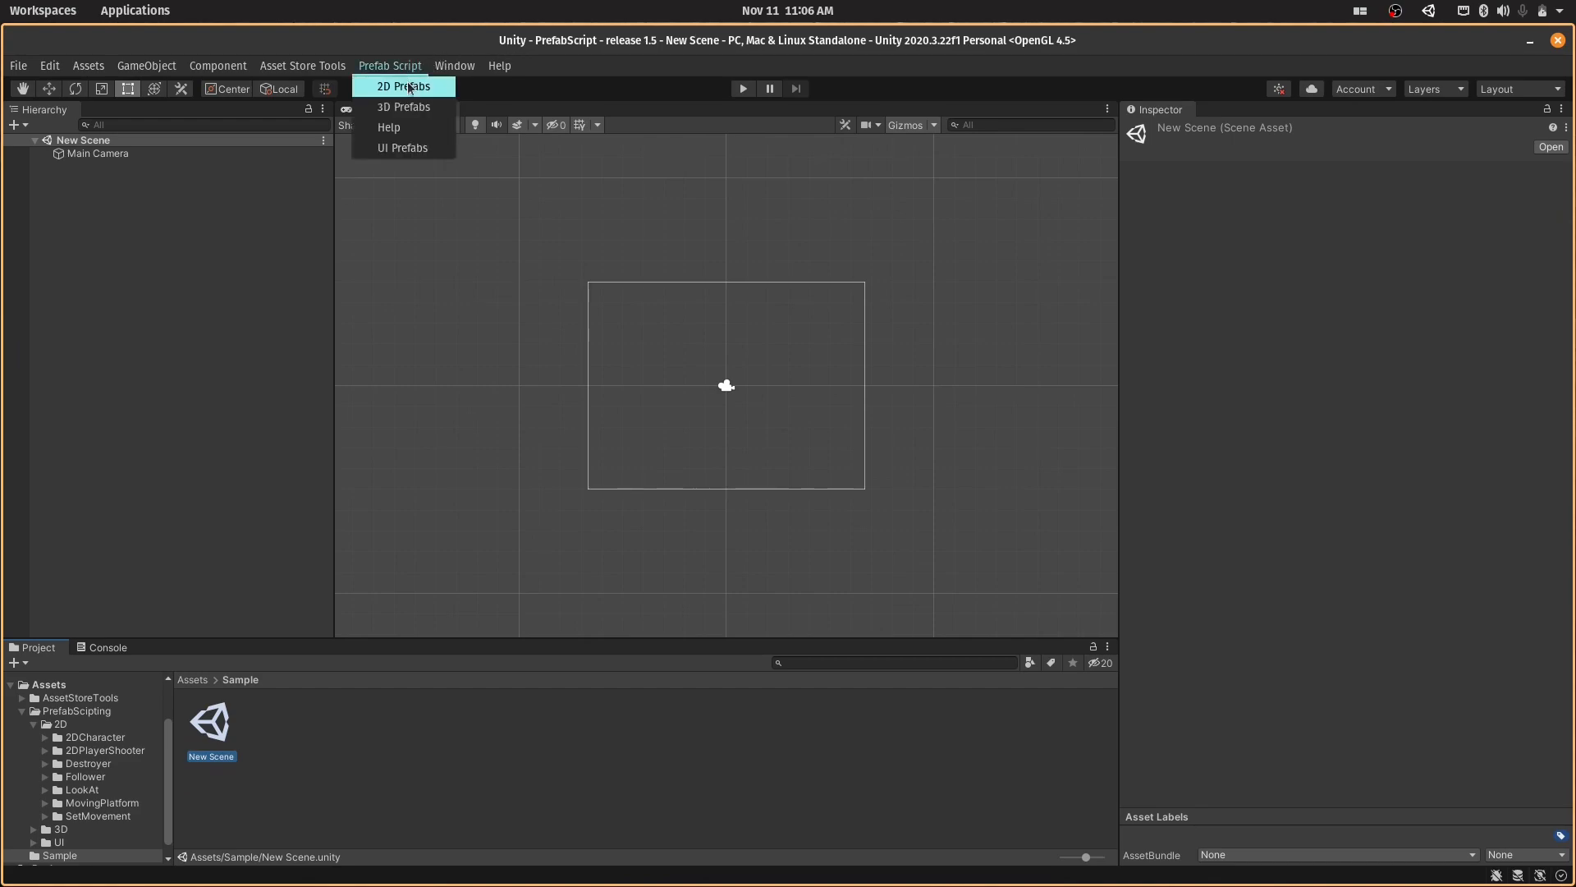
click(410, 85)
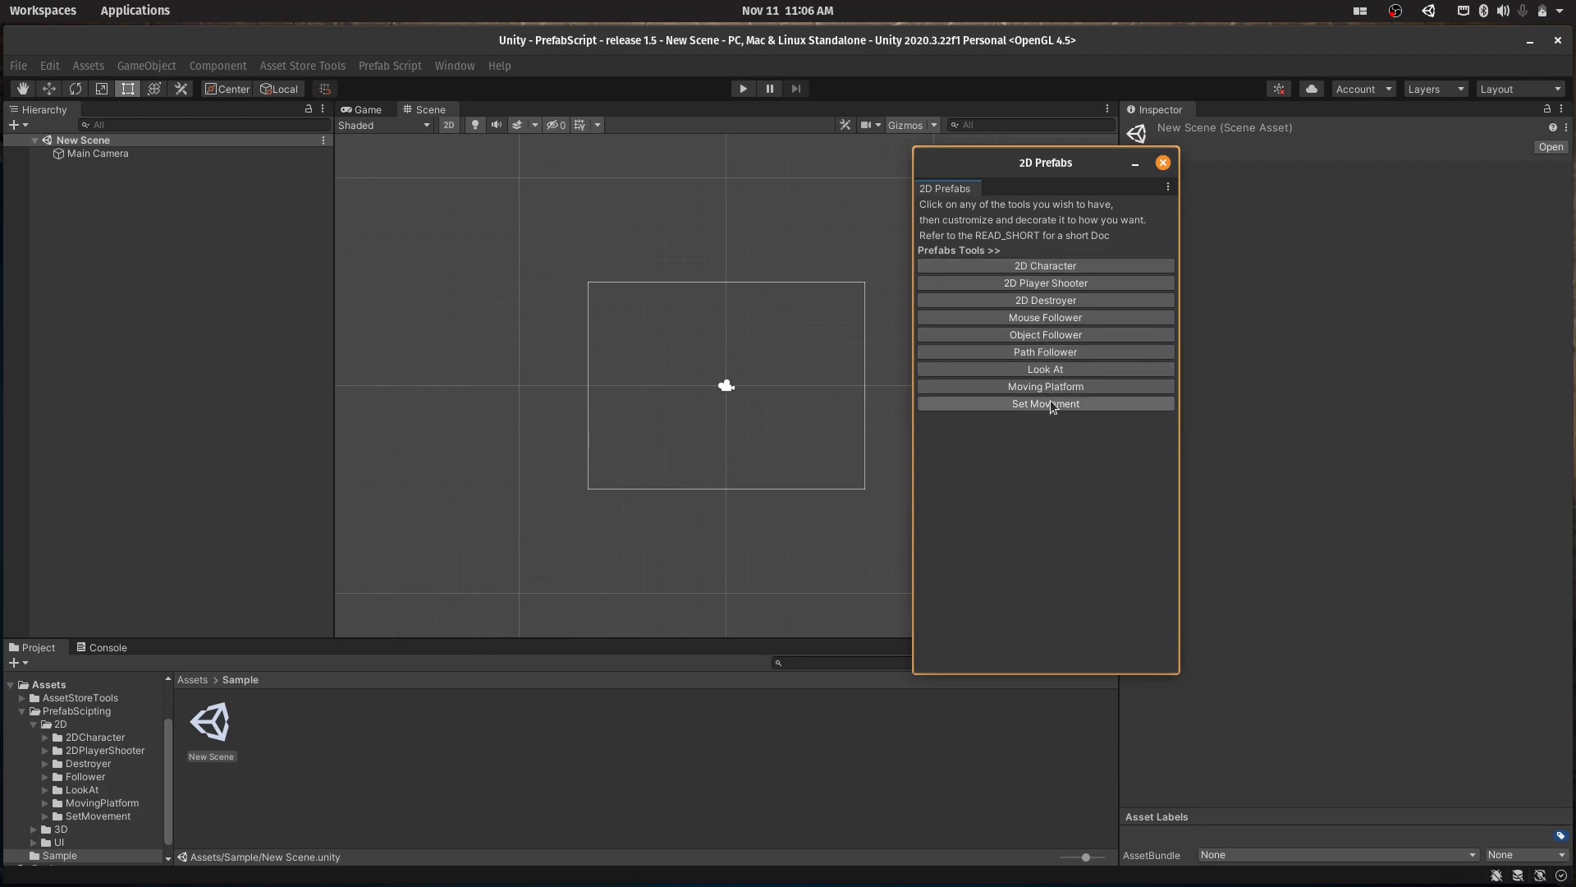
click(1047, 270)
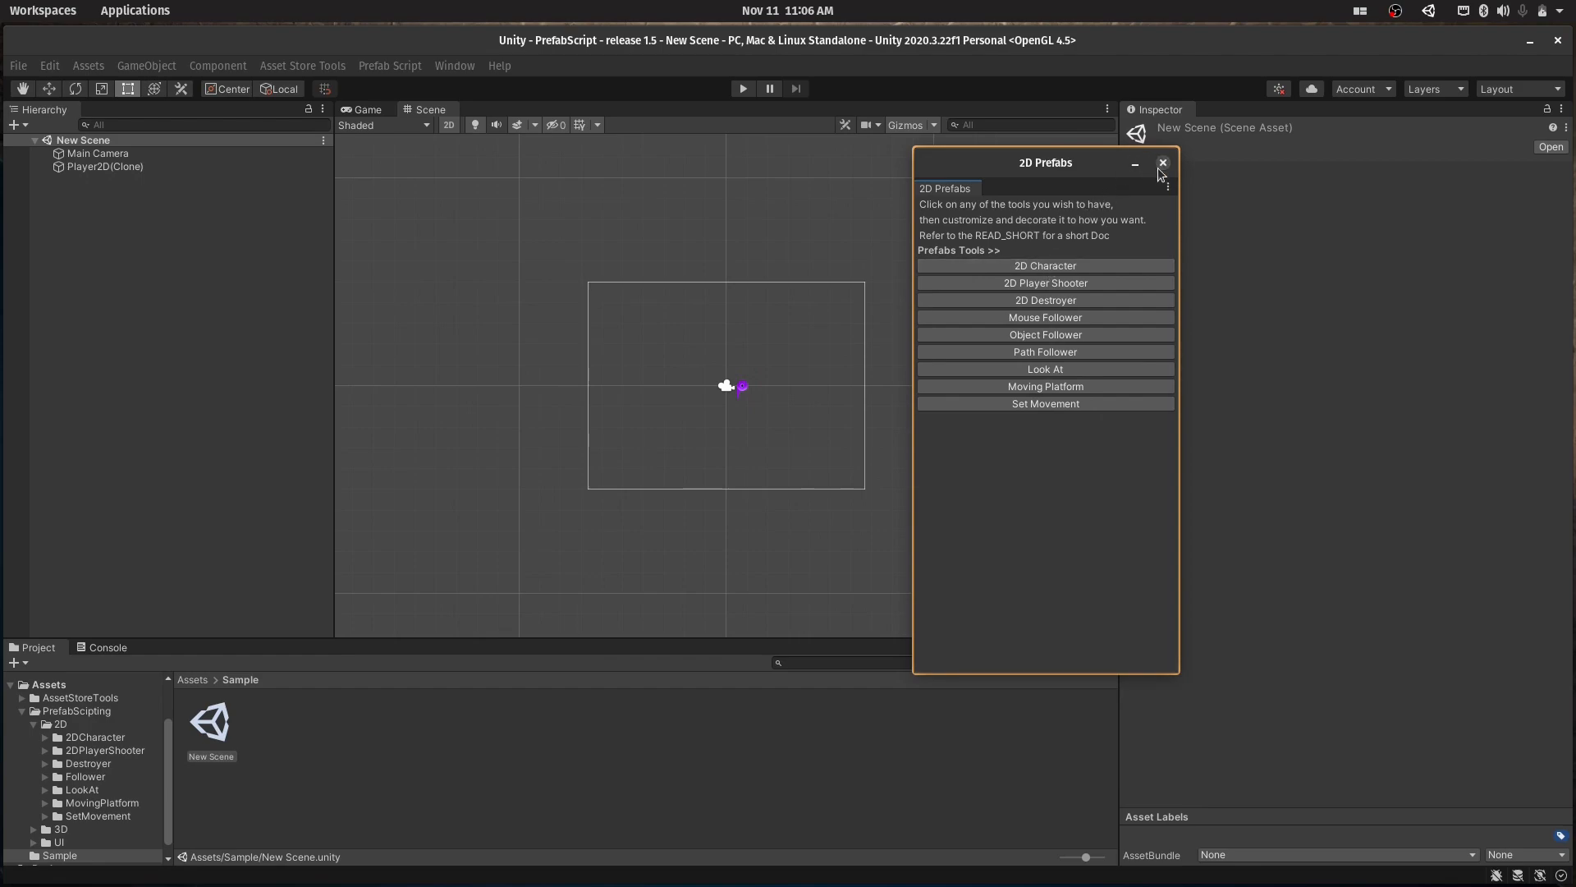
click(1163, 164)
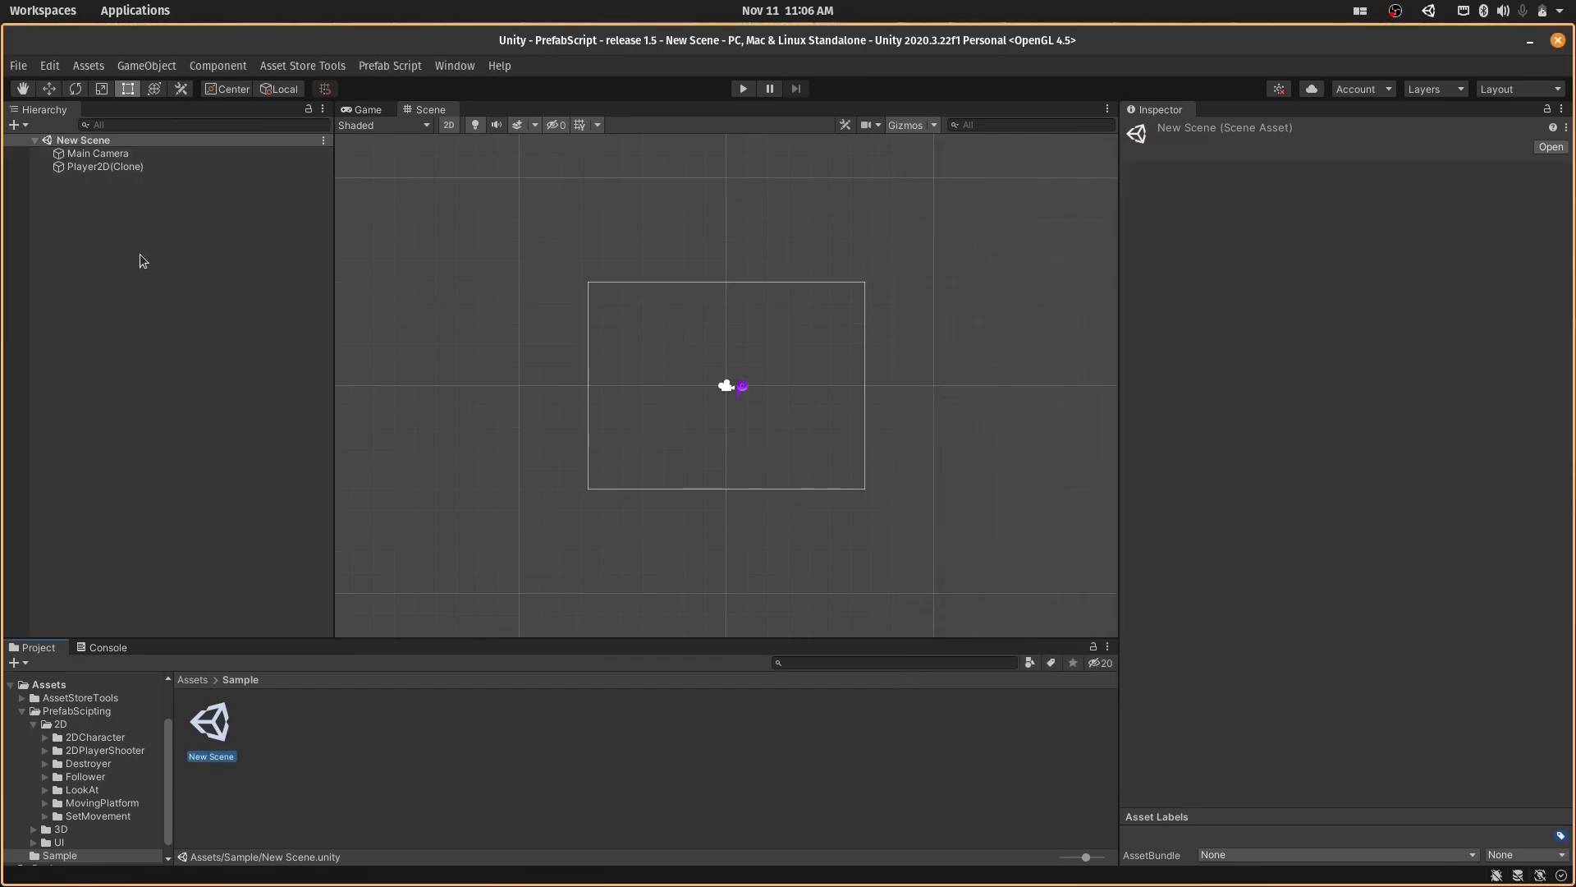
- Create a square 2D sprite named Player and stretch it downward into a tall rectangle
right_click(155, 334)
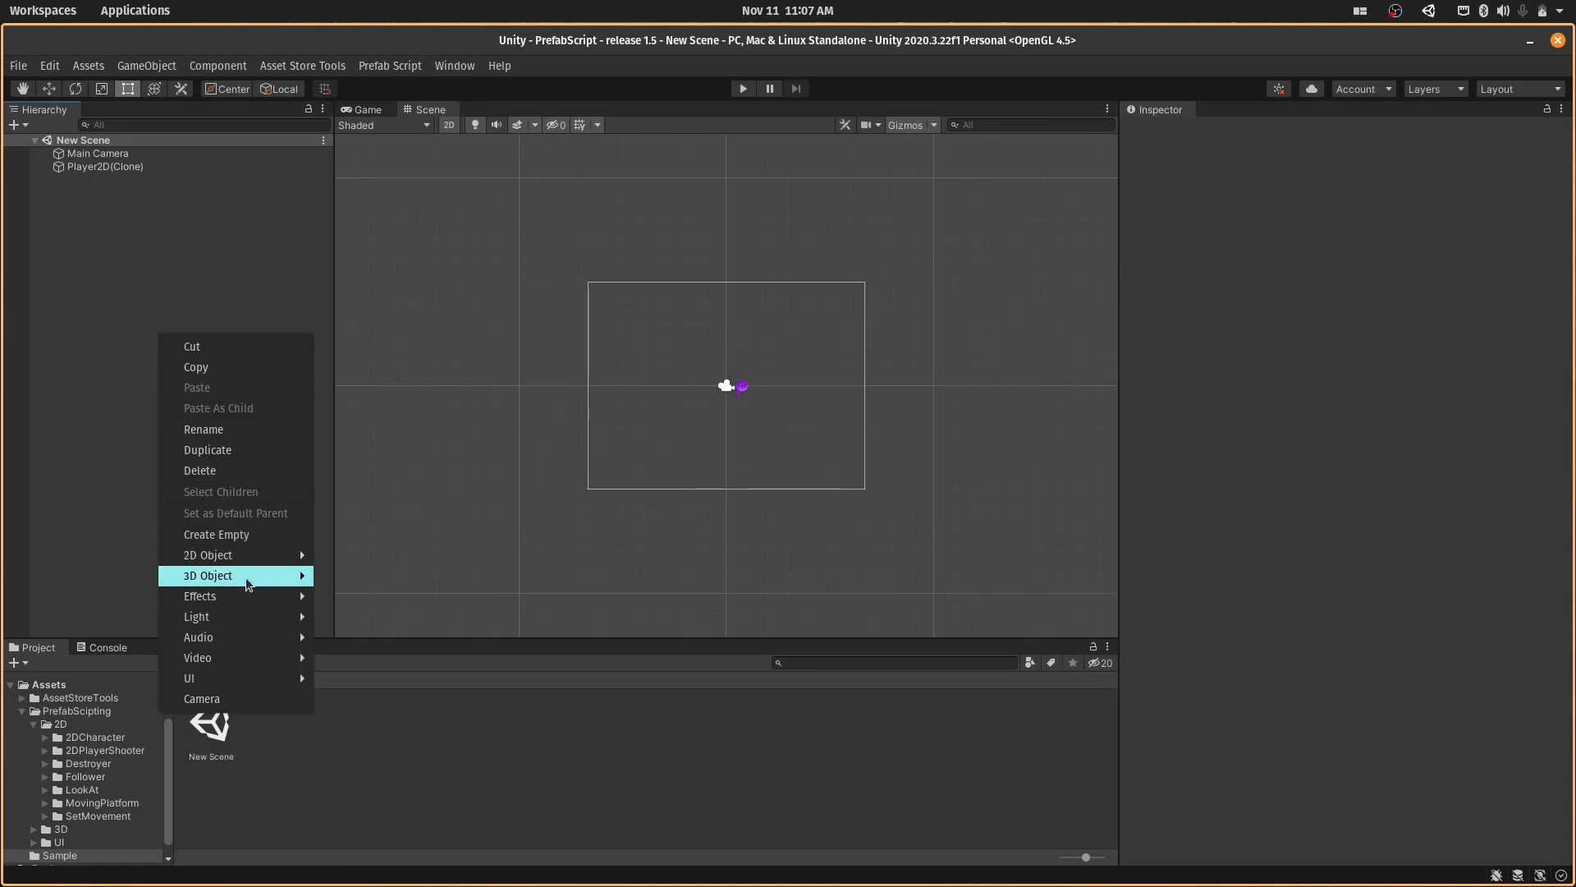
mouse_move(247, 592)
mouse_move(244, 555)
mouse_move(355, 558)
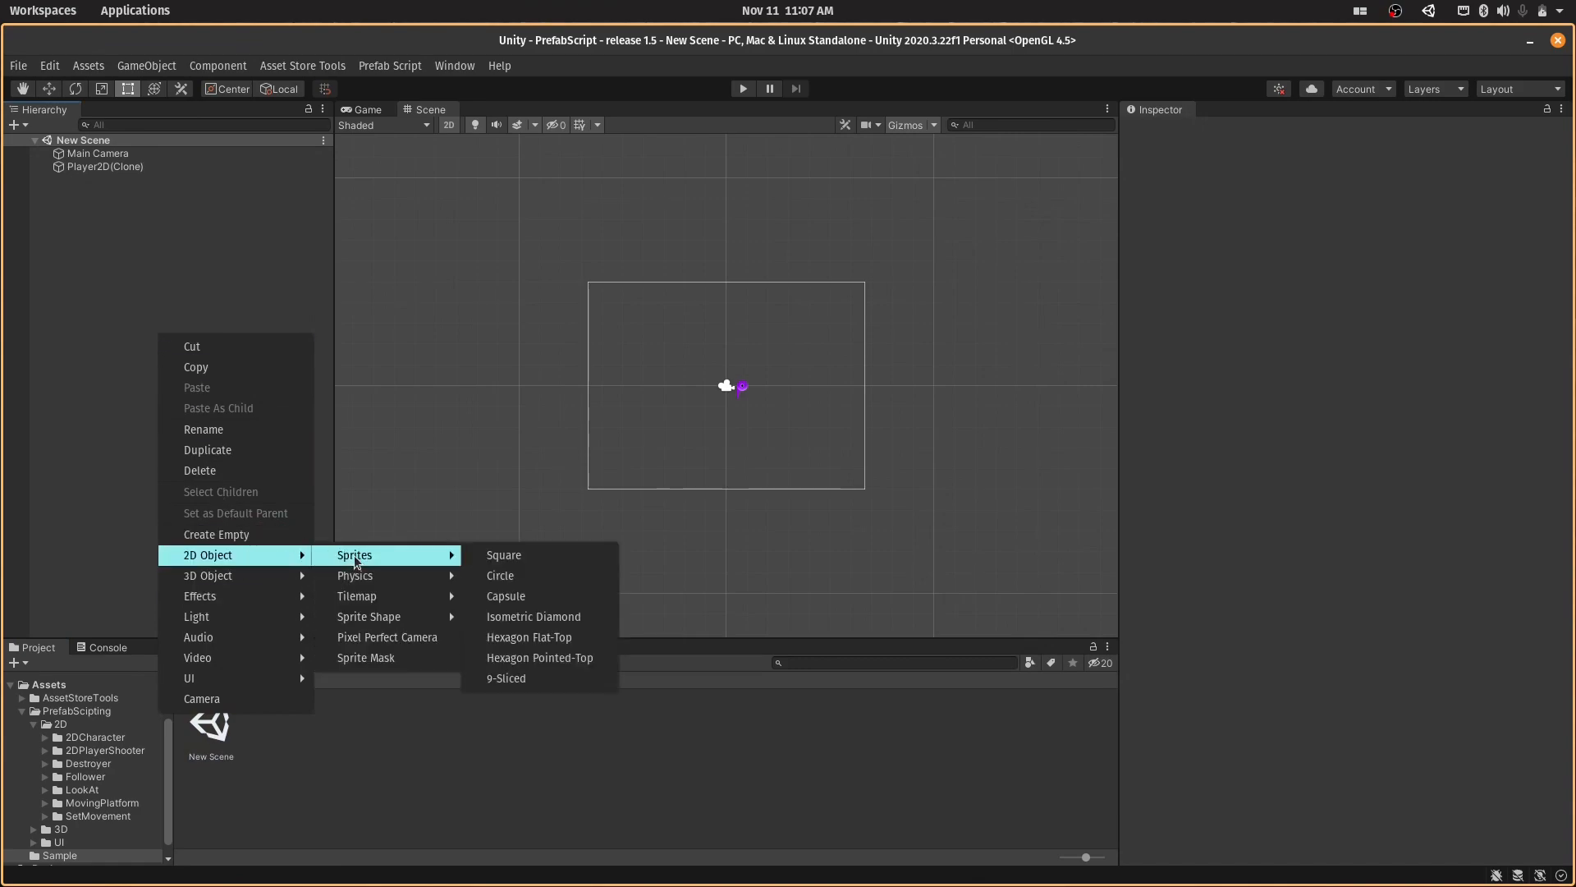
click(497, 562)
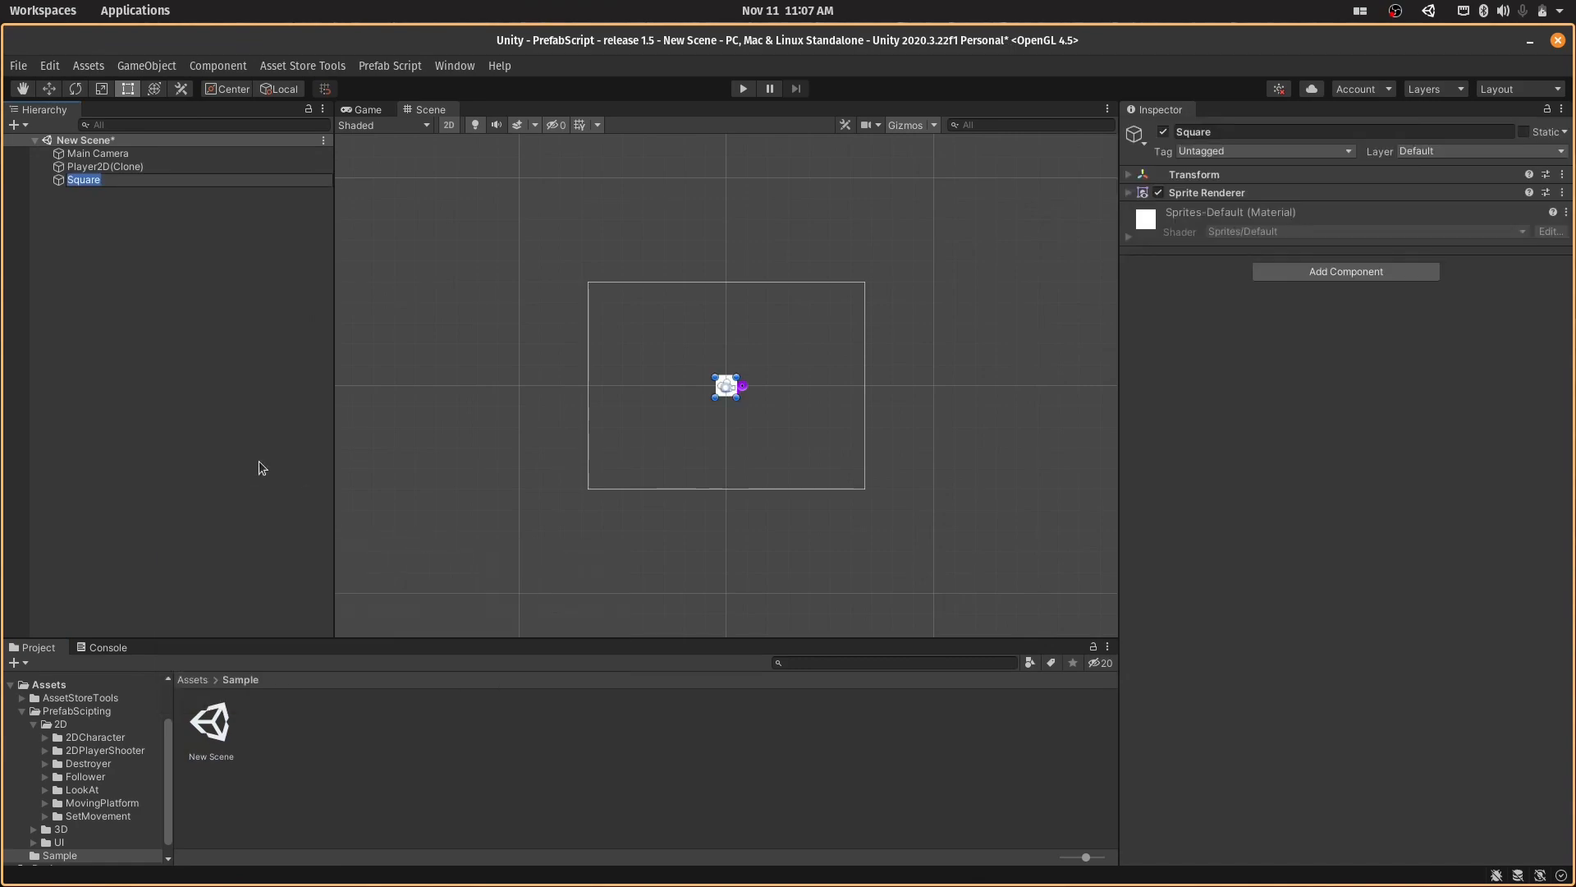
text(Player)
key(Return)
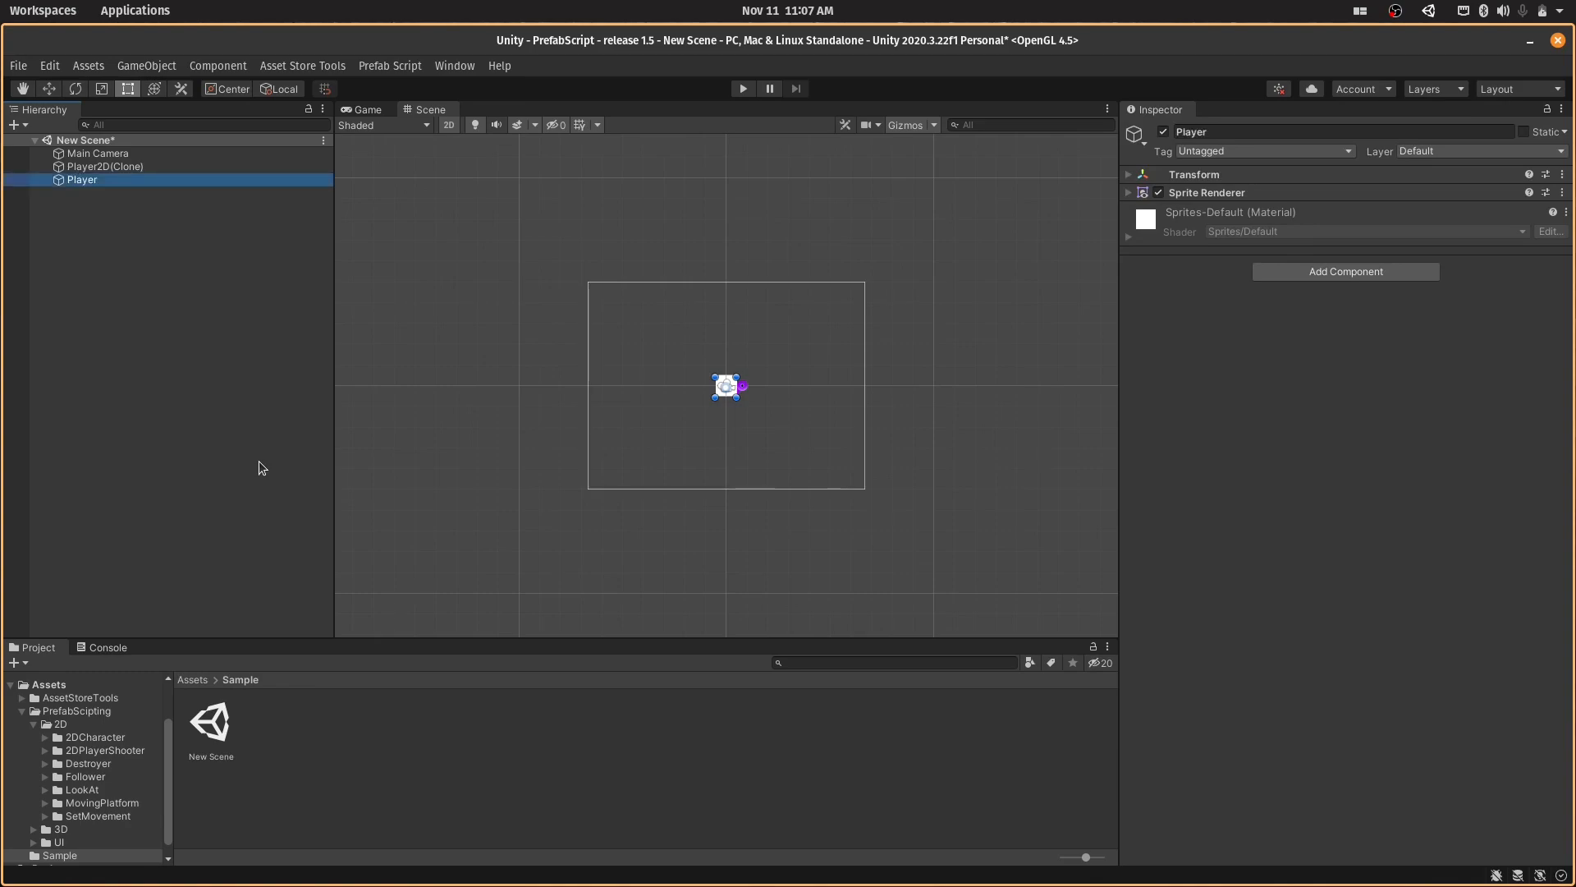
drag(737, 399, 738, 427)
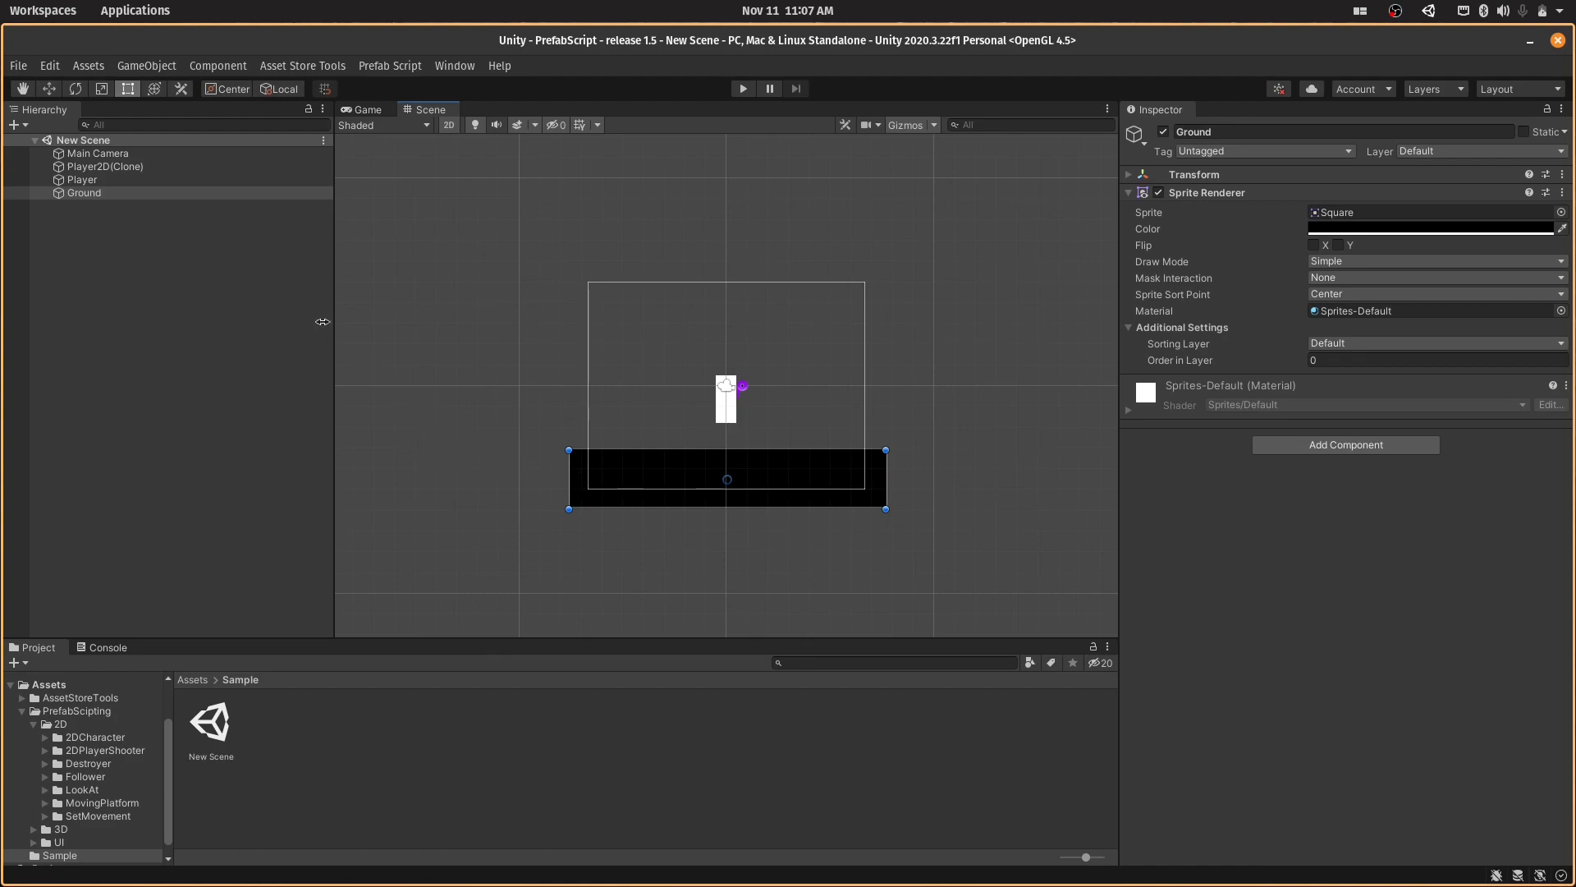
- Add a Box Collider 2D component to the Ground object
click(1325, 450)
text(box)
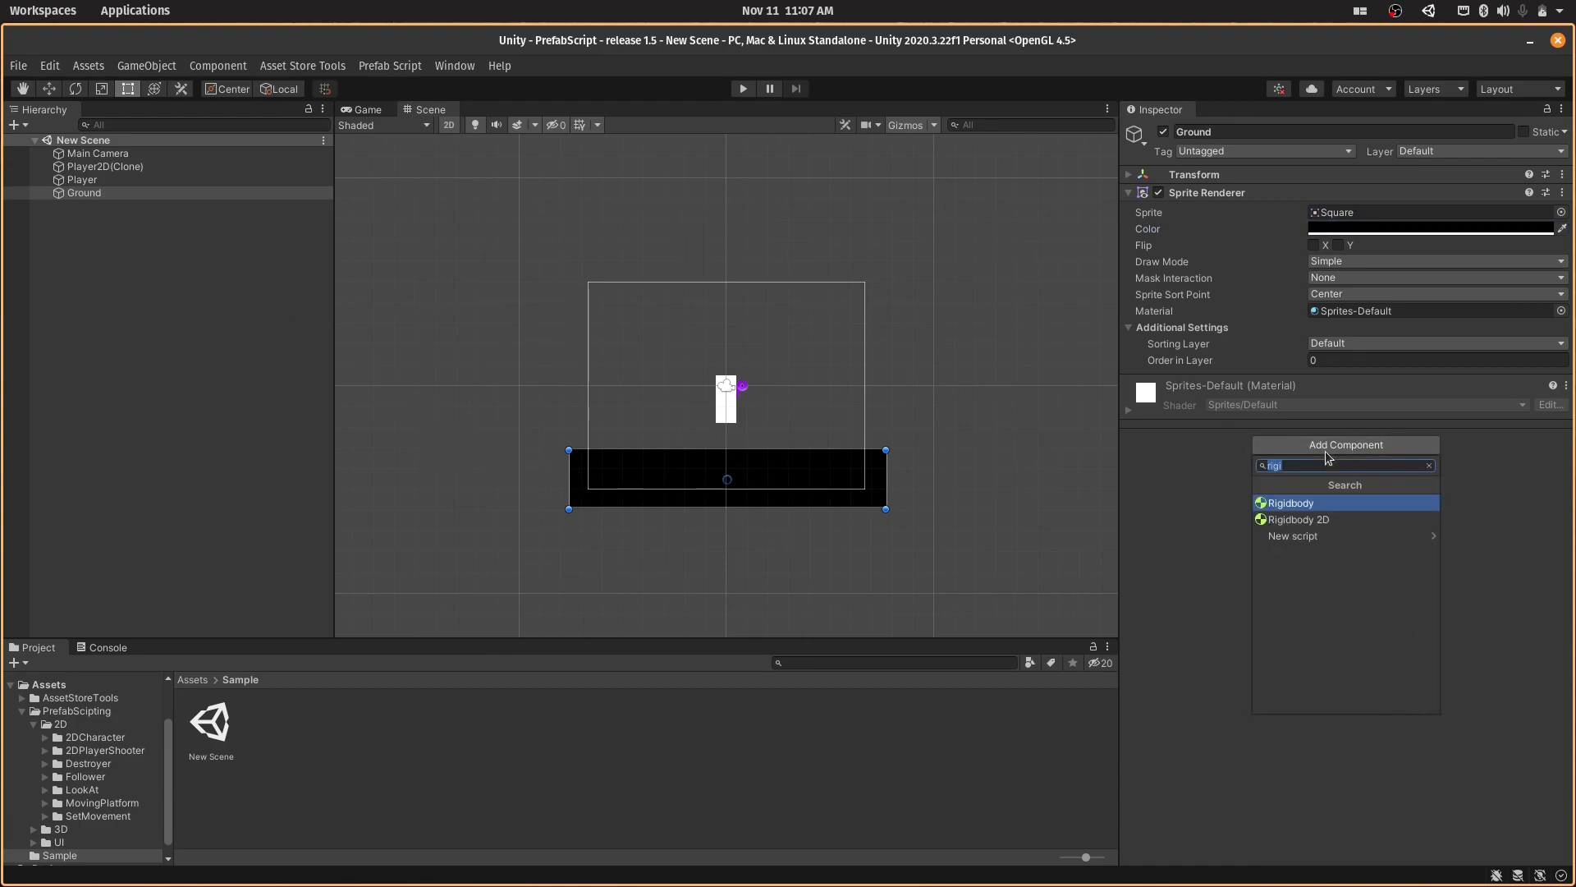
key(Down)
key(Return)
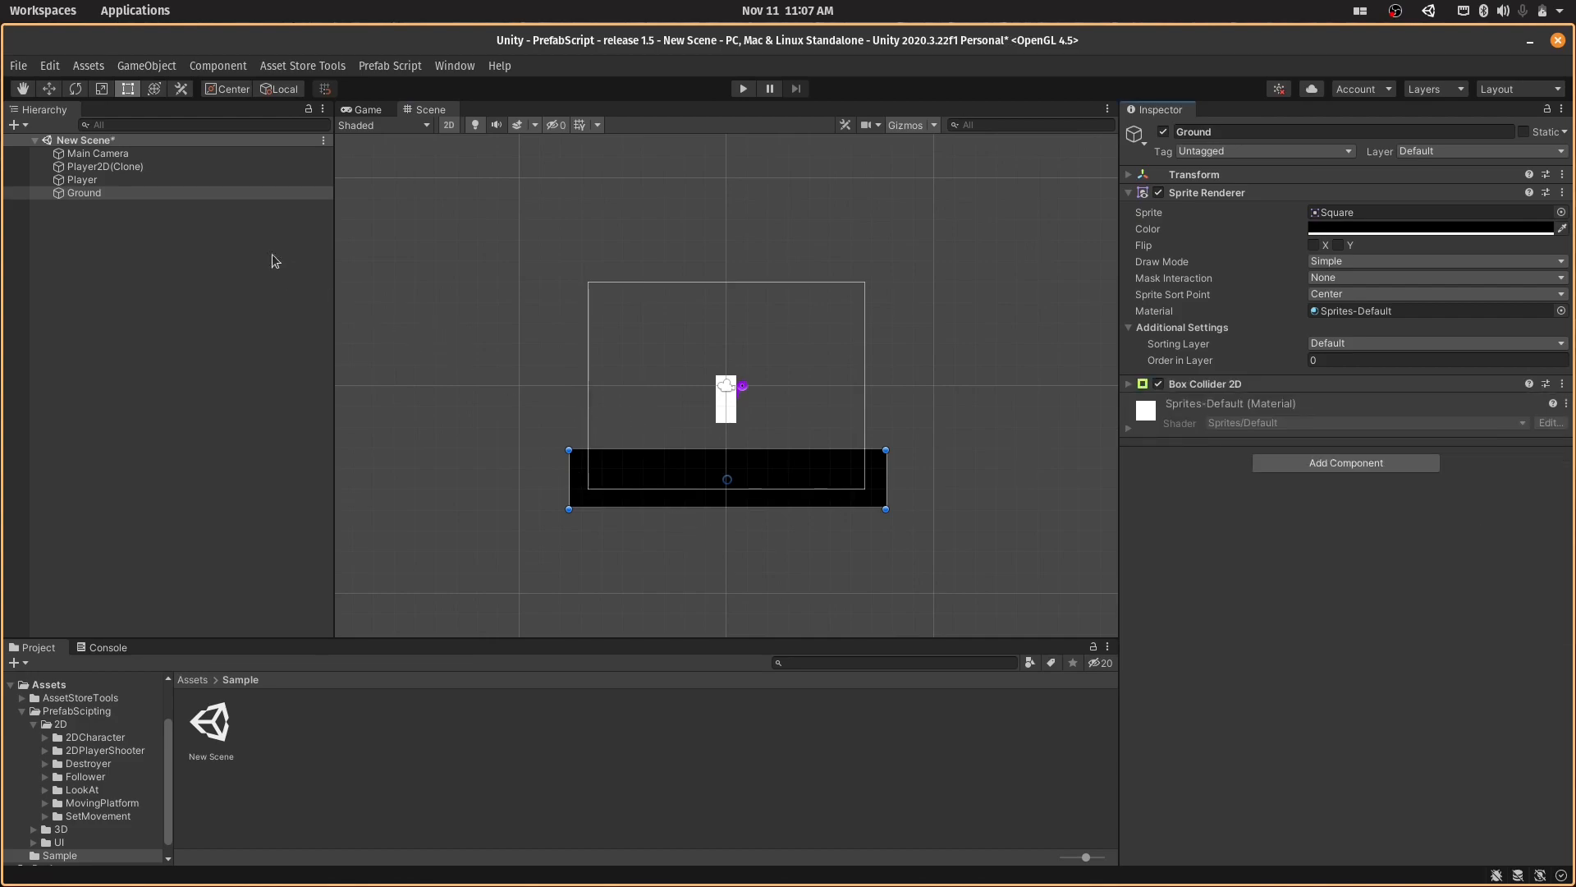
- Add Rigidbody 2D and Box Collider 2D components to the Player object
click(139, 177)
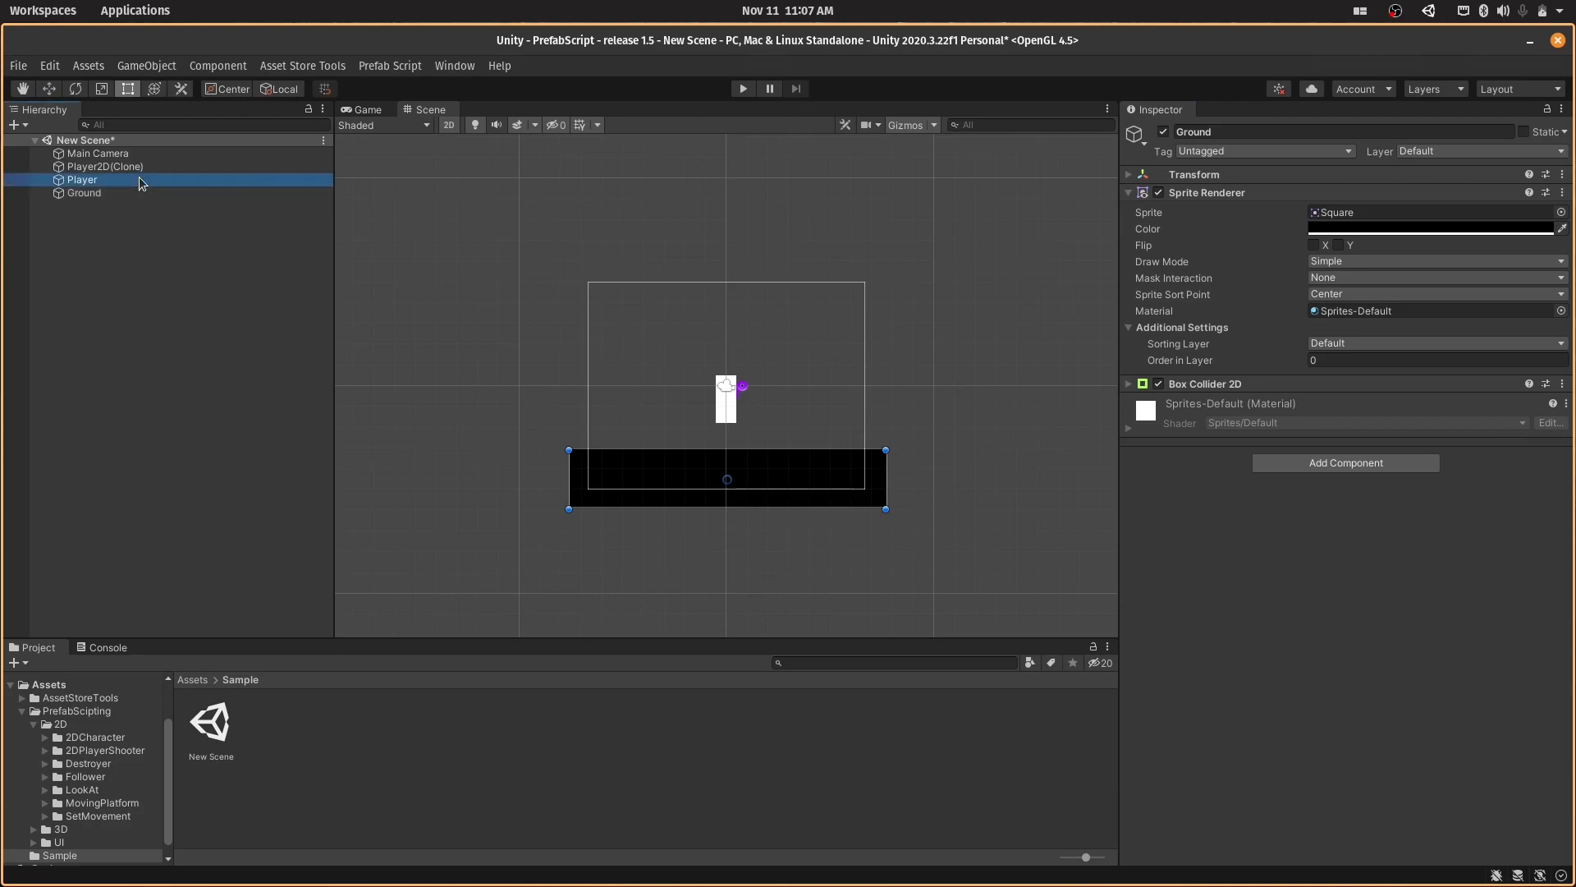
click(1306, 451)
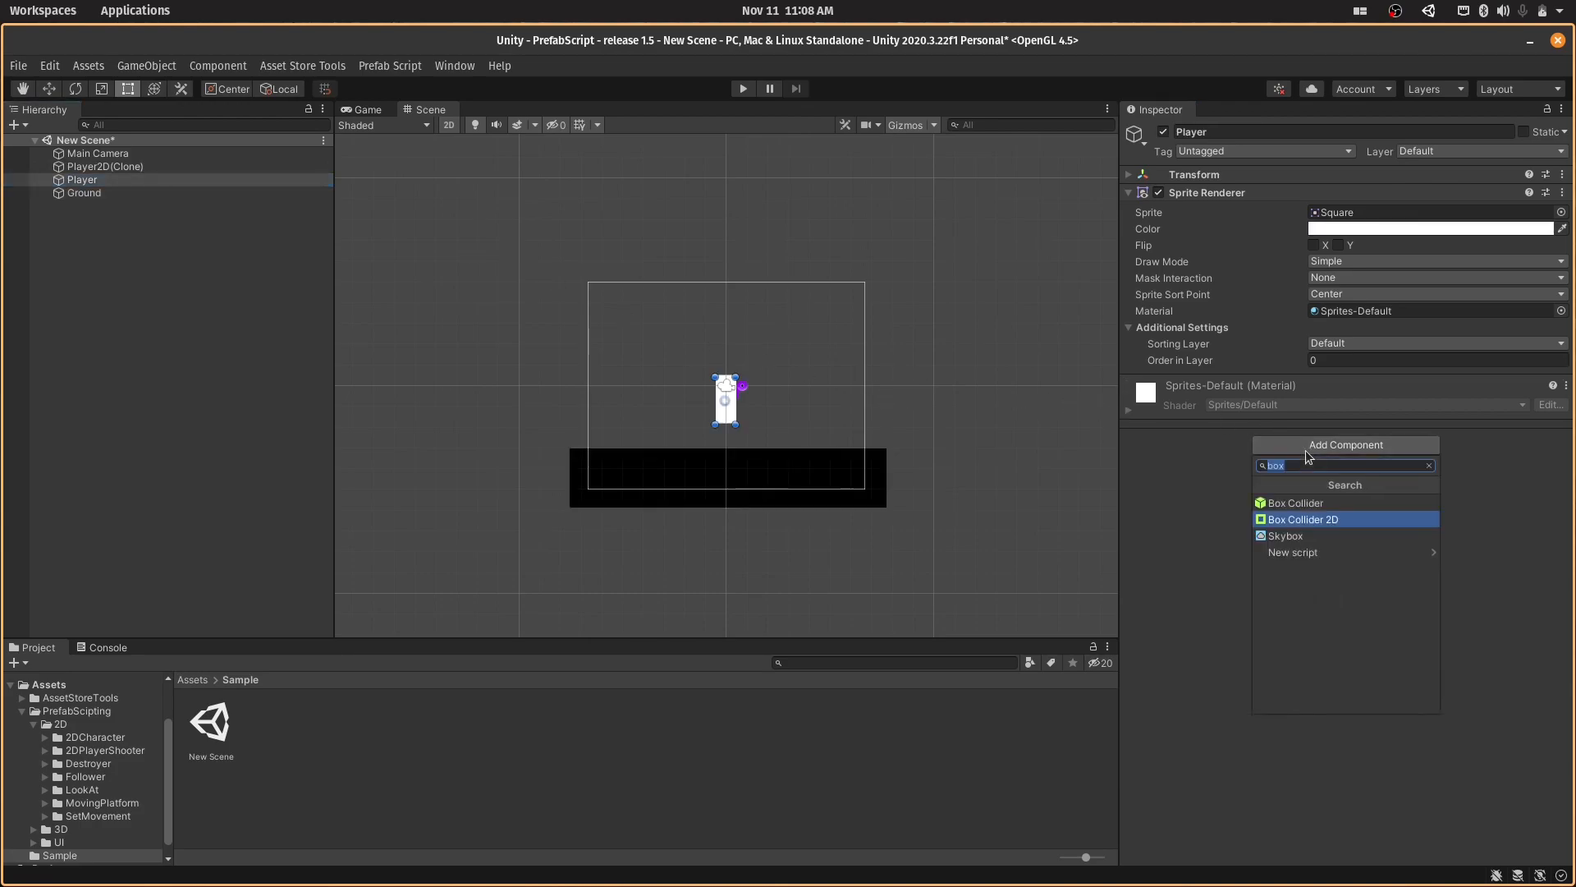
text(rigid)
key(Return)
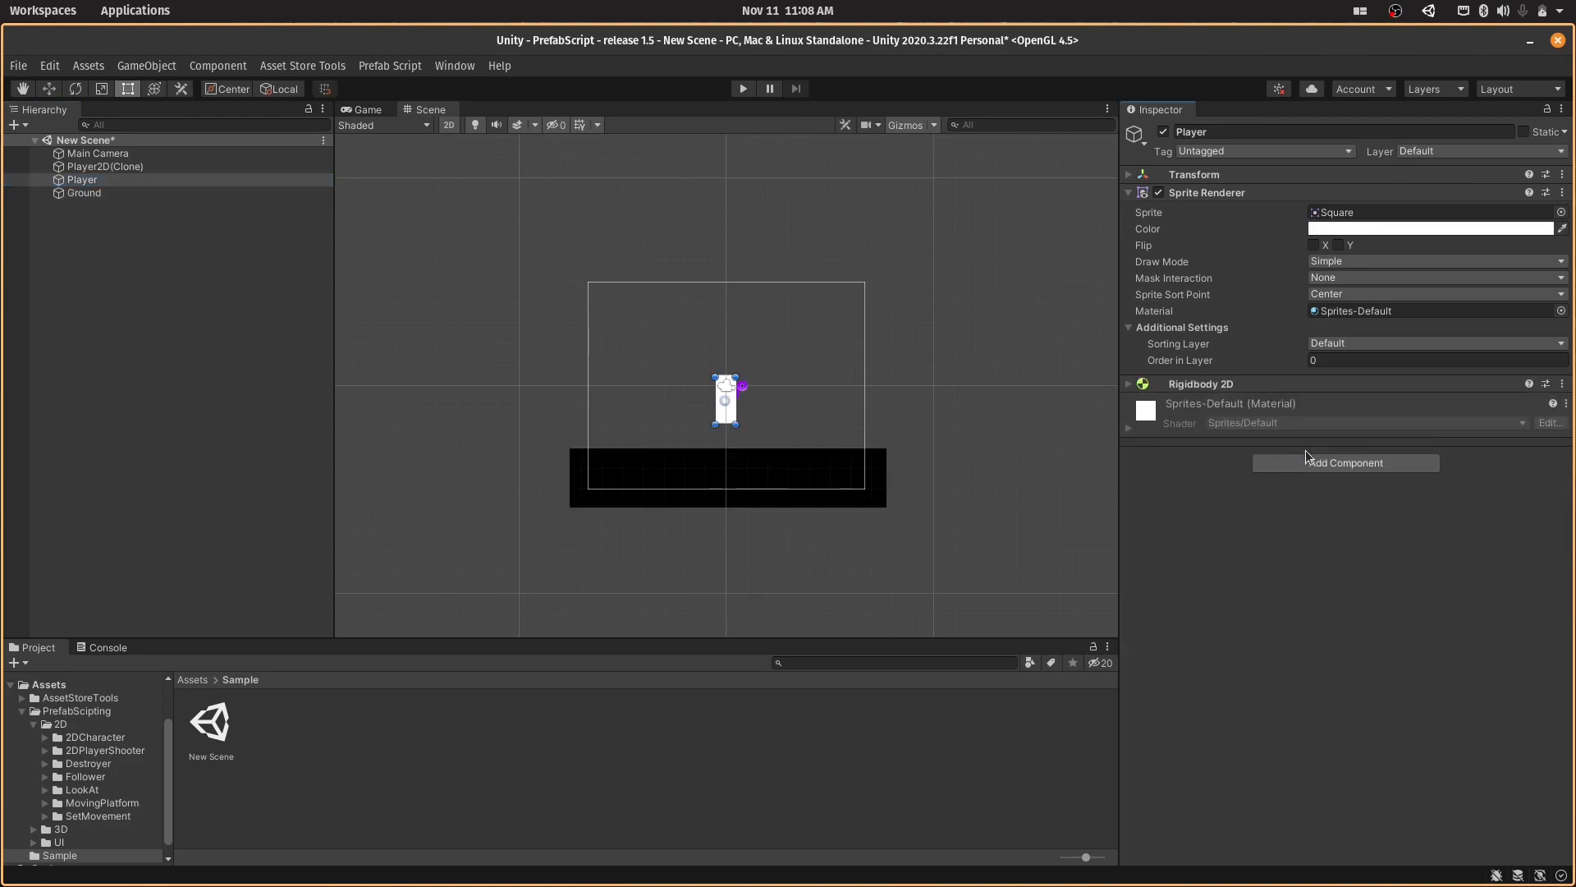
click(1308, 461)
text(box)
key(Return)
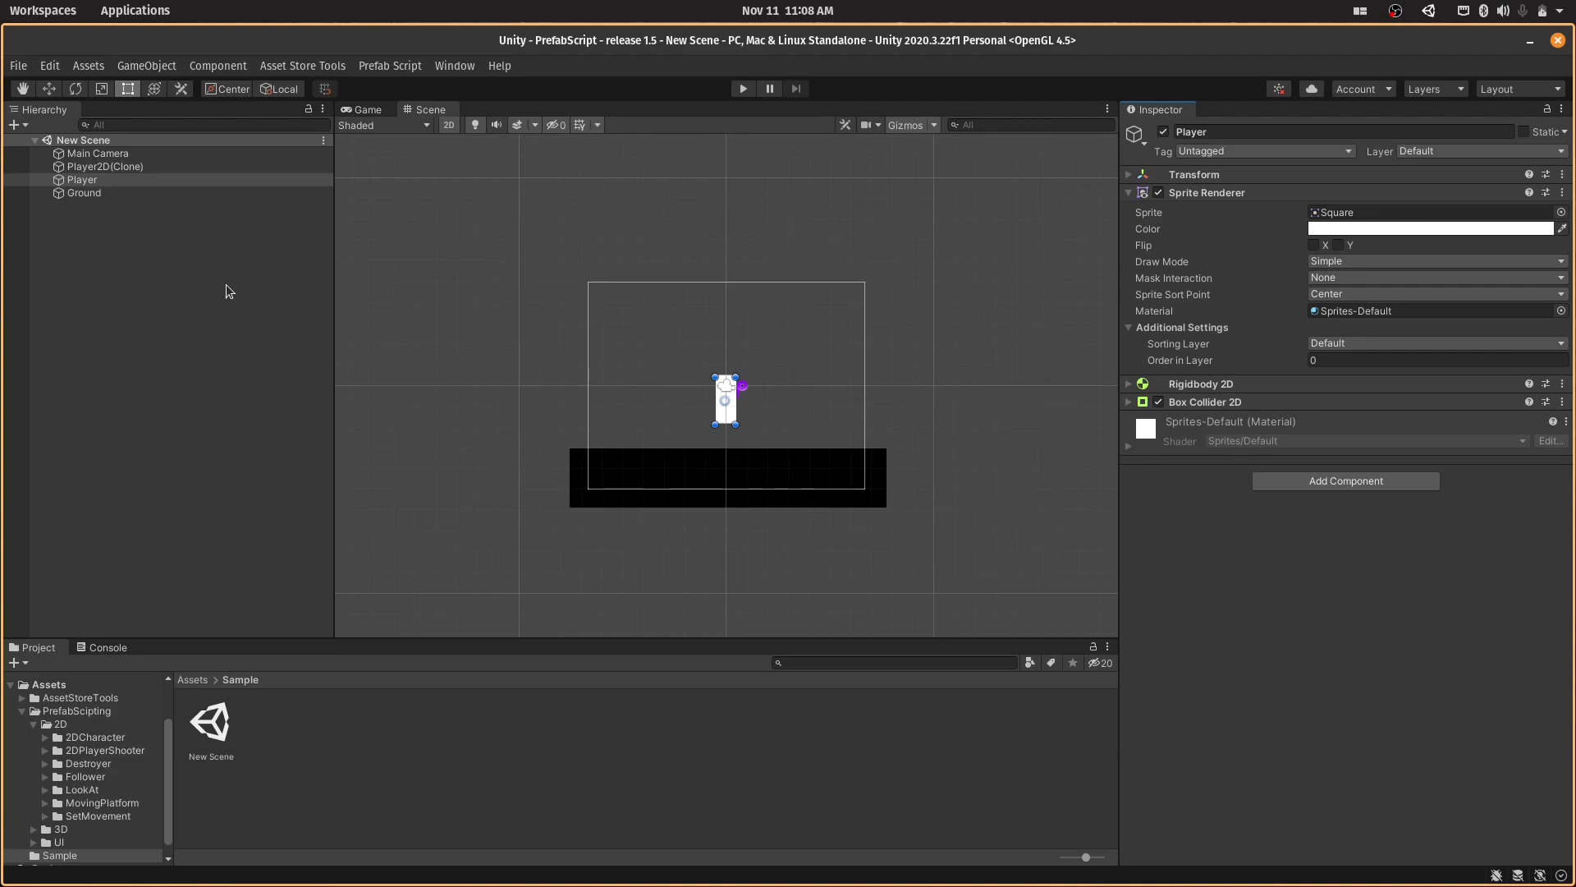
- Assign Player as both the Player Object and the Rigid Body Of Player in the Player2D(Clone) script
click(135, 164)
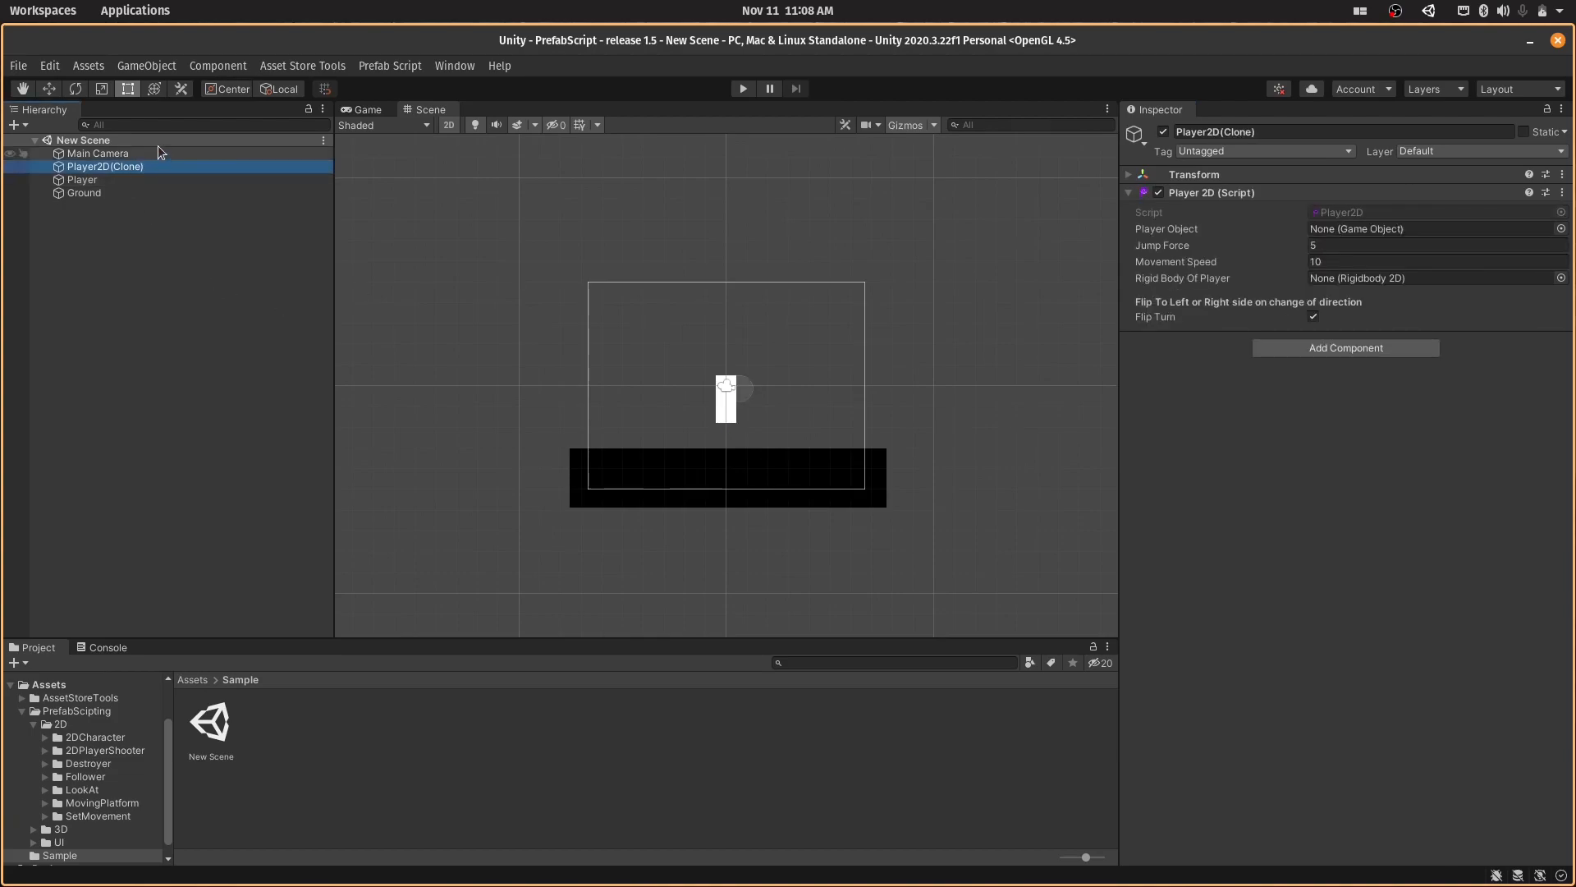
drag(142, 182, 1368, 230)
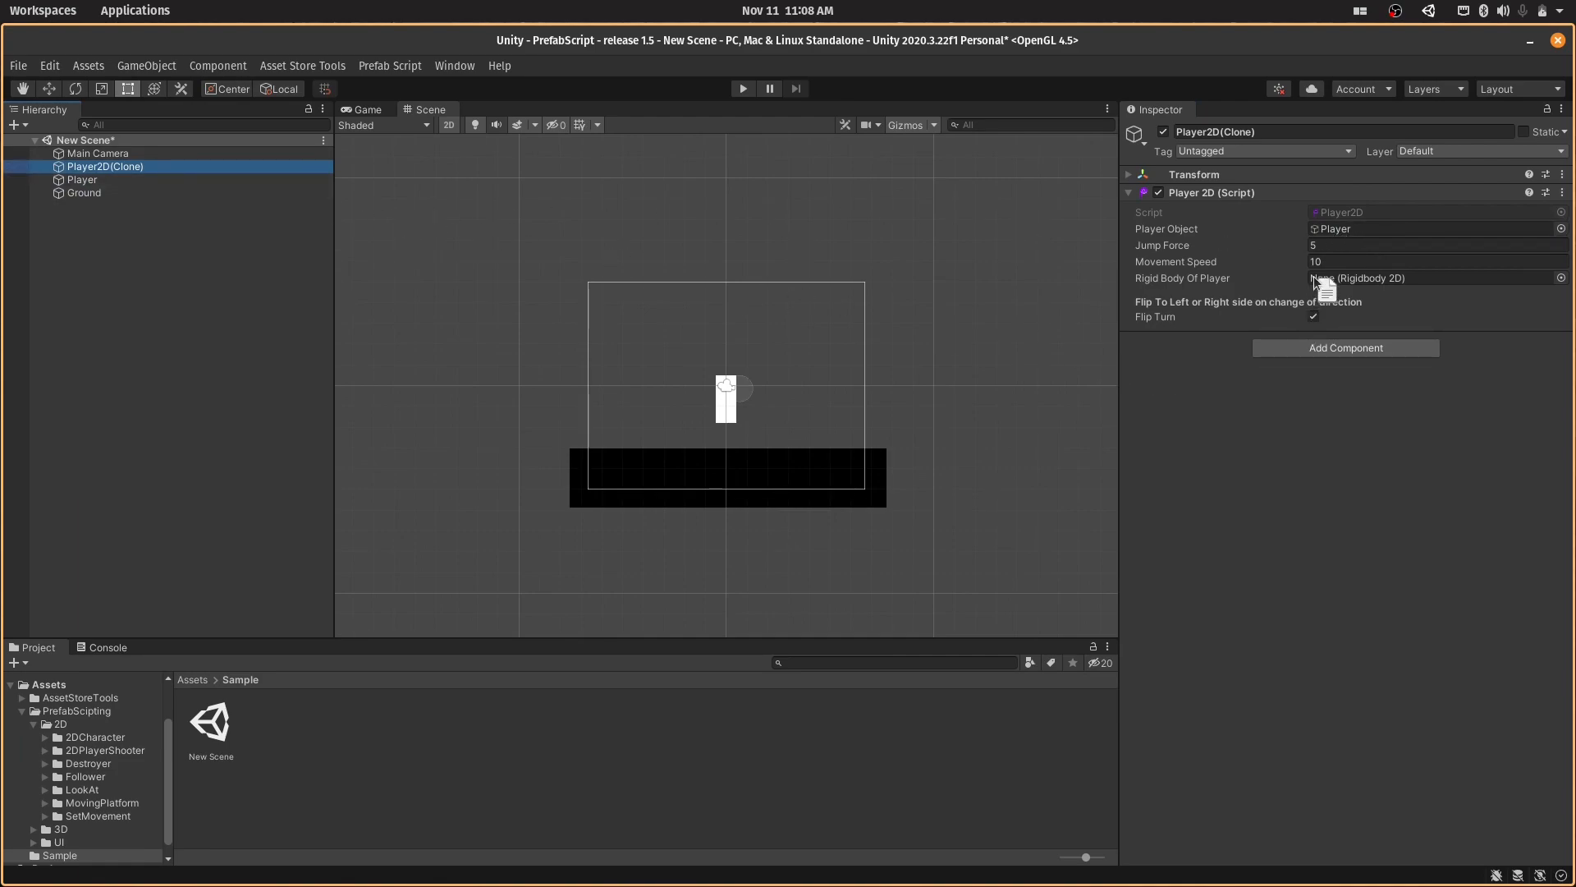
drag(230, 182, 1342, 279)
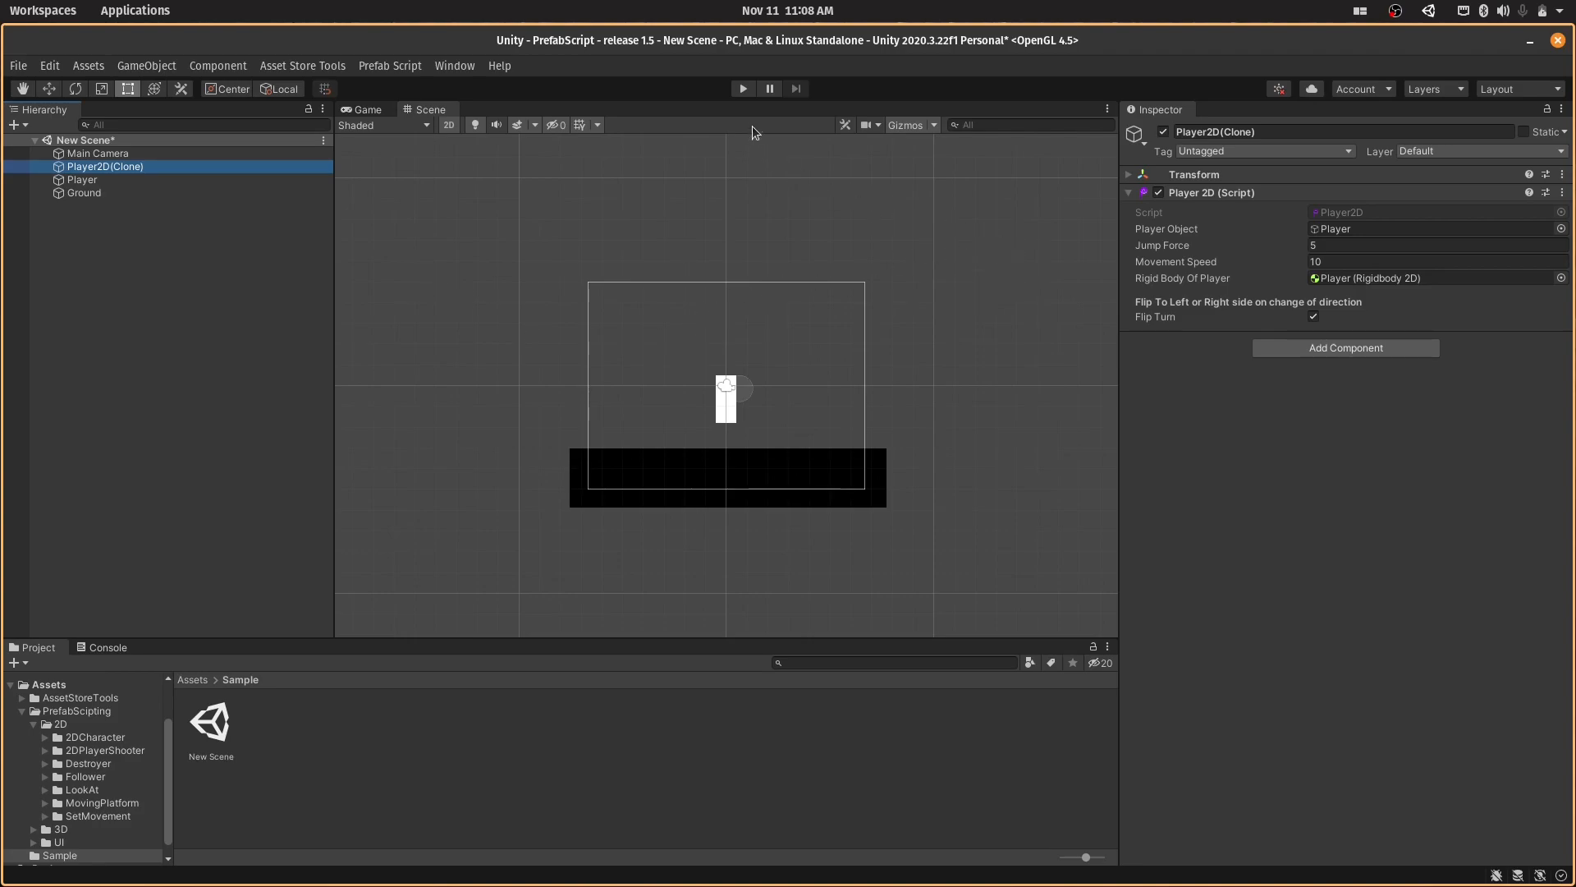
- Run the game, test the player's sideways movement in both directions and its jump, and stop the game
click(742, 87)
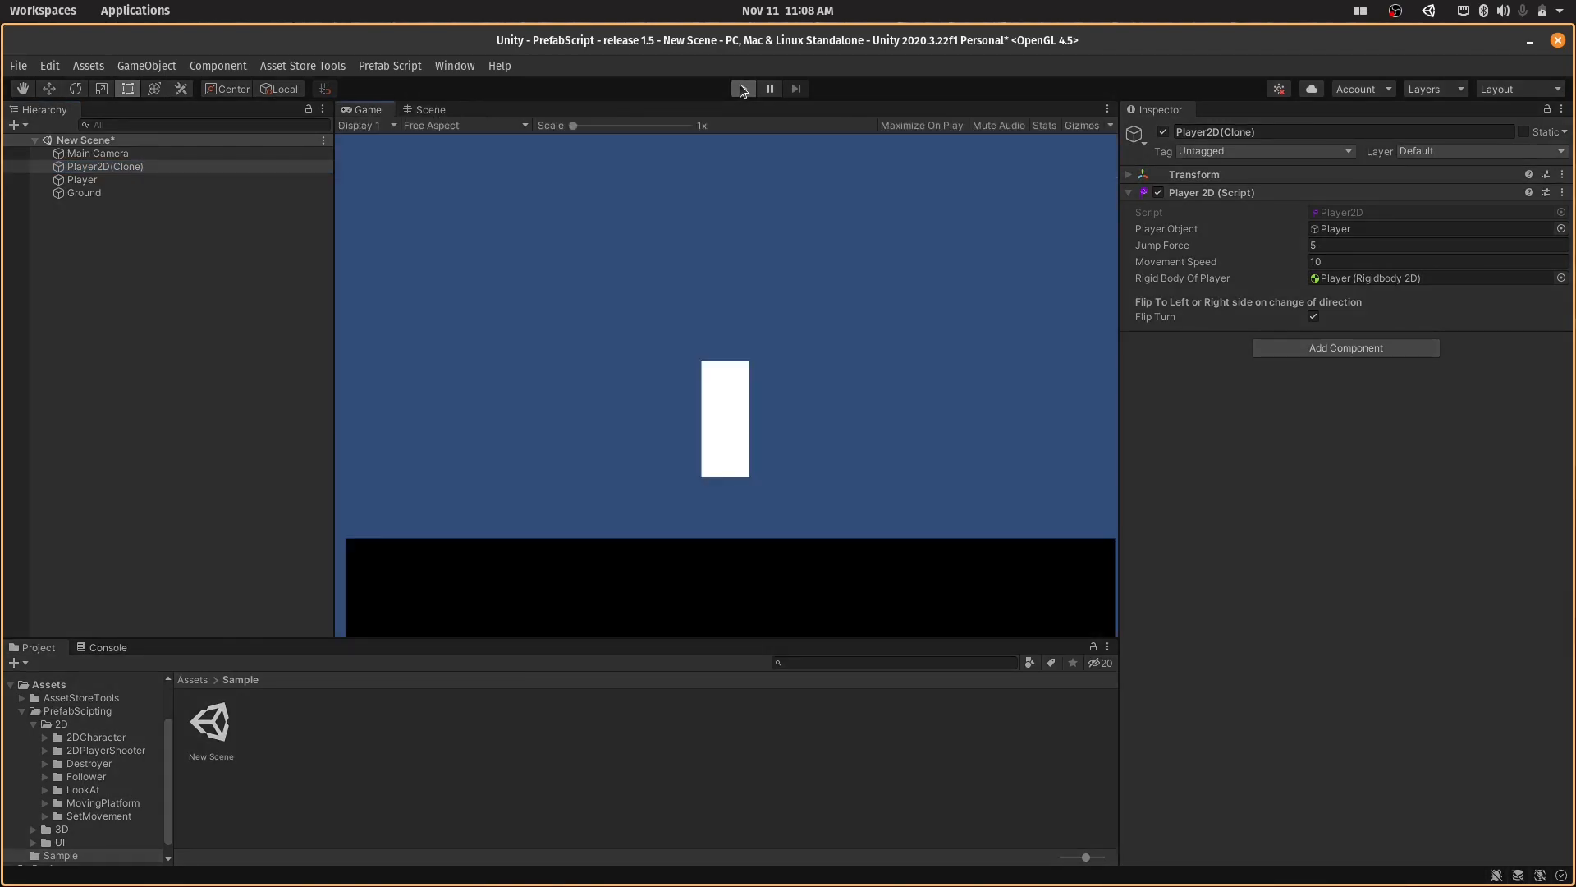
key(Left)
key(Right)
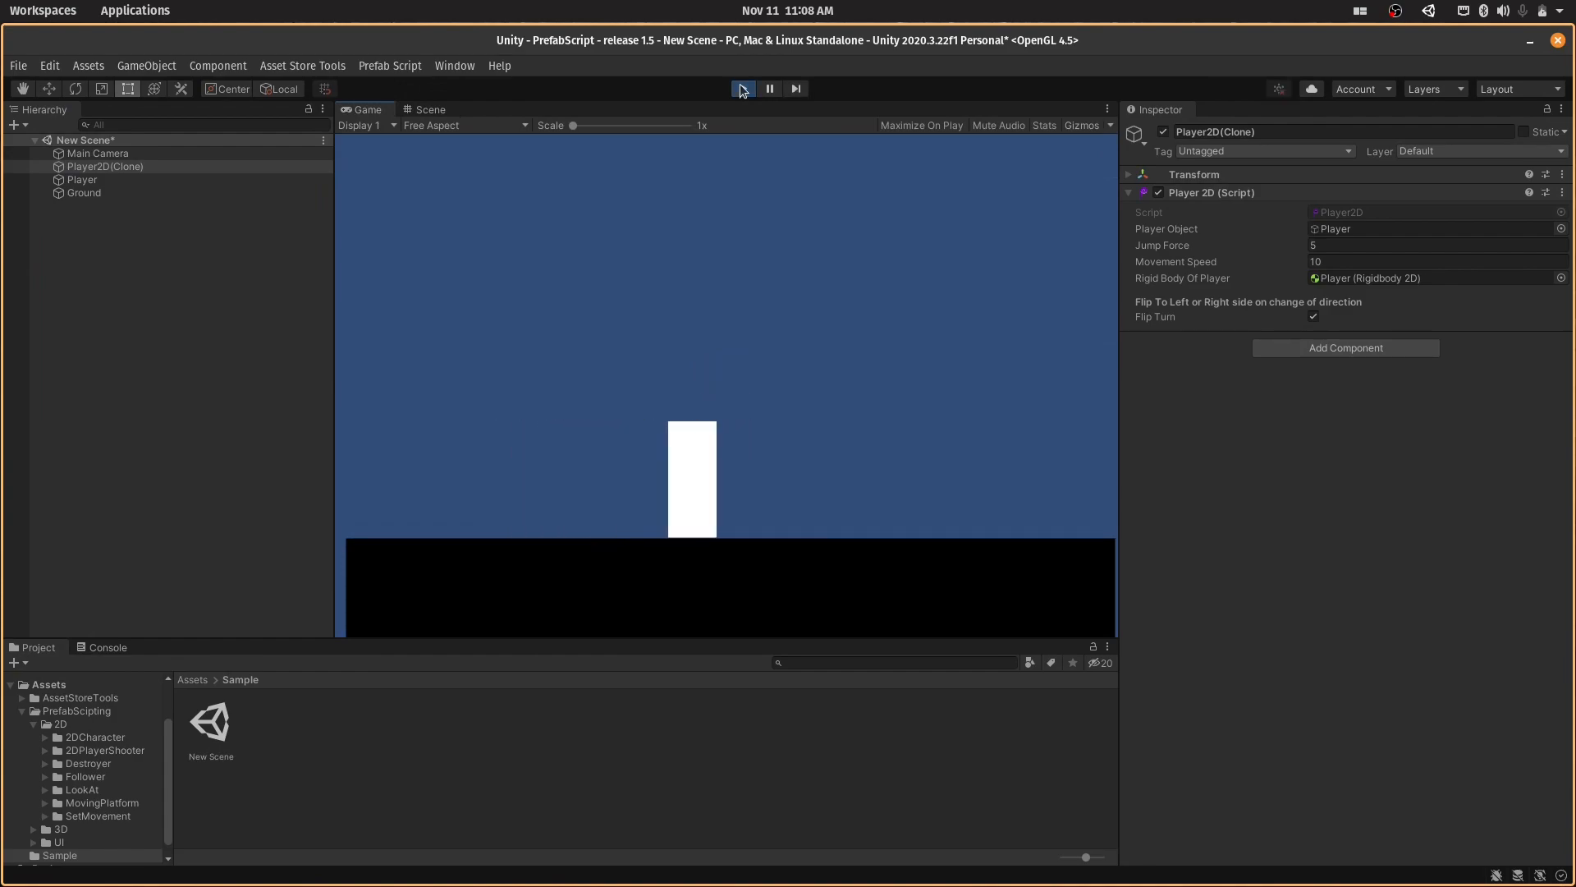
key(Left)
key(Right)
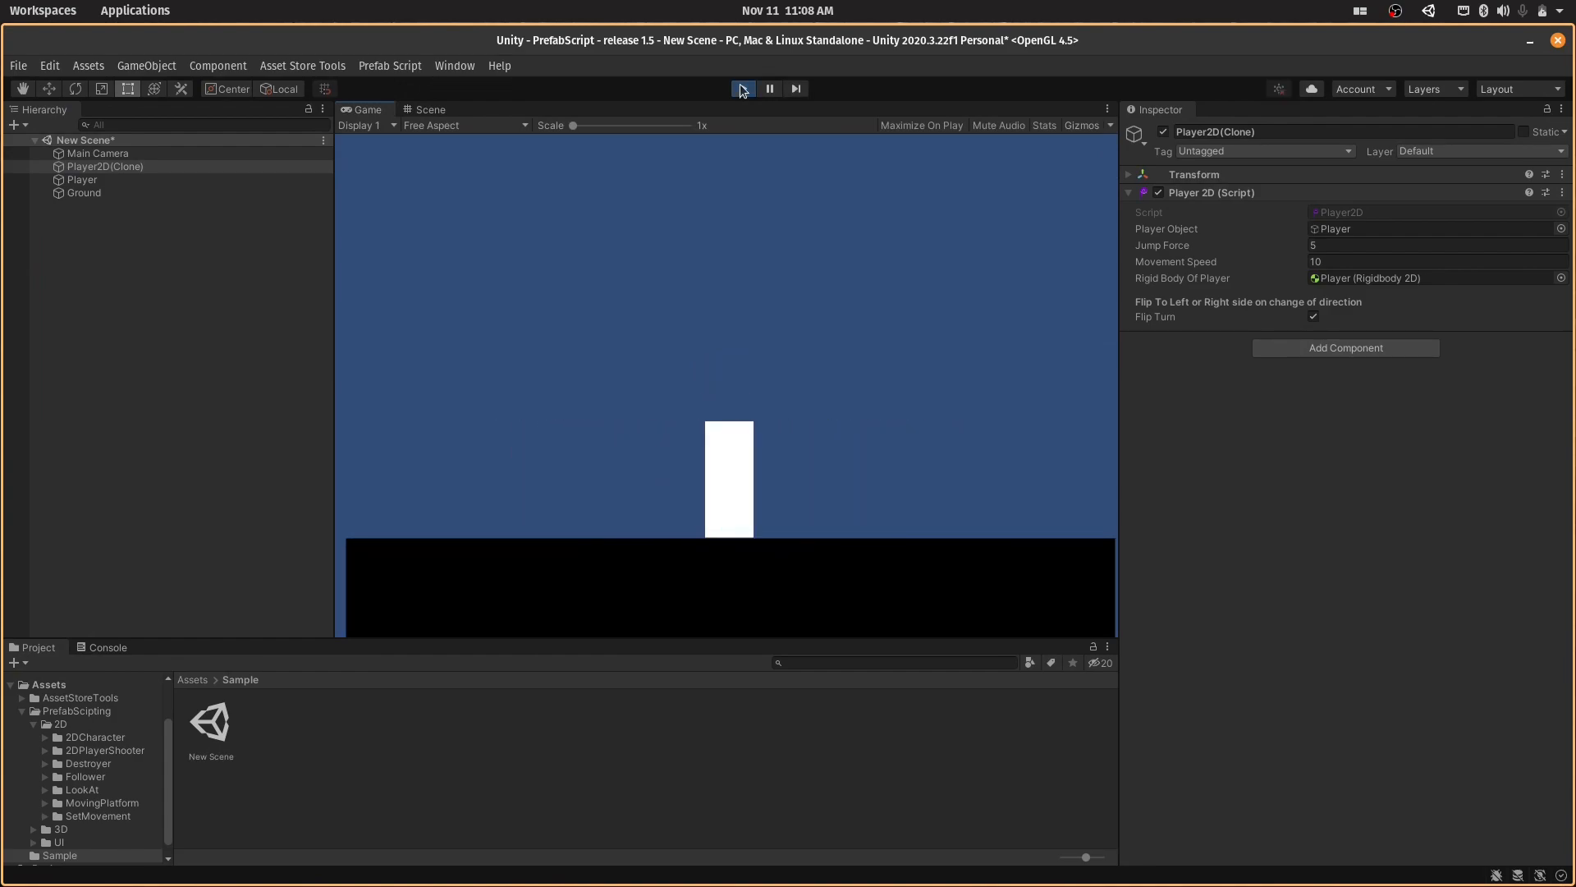
key(Left)
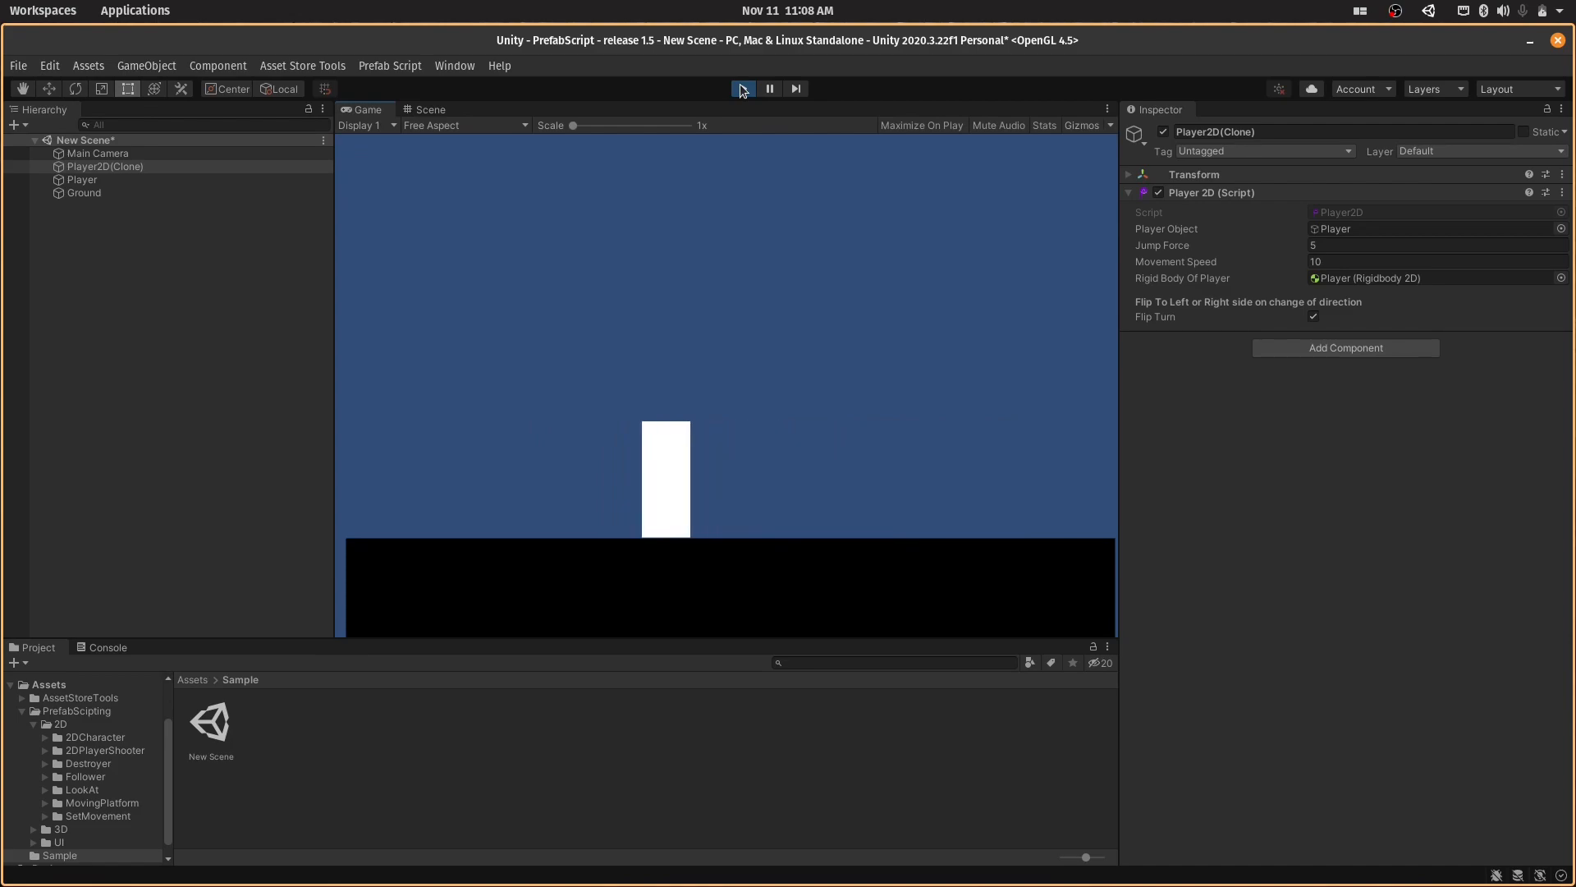
key(space)
key(space)
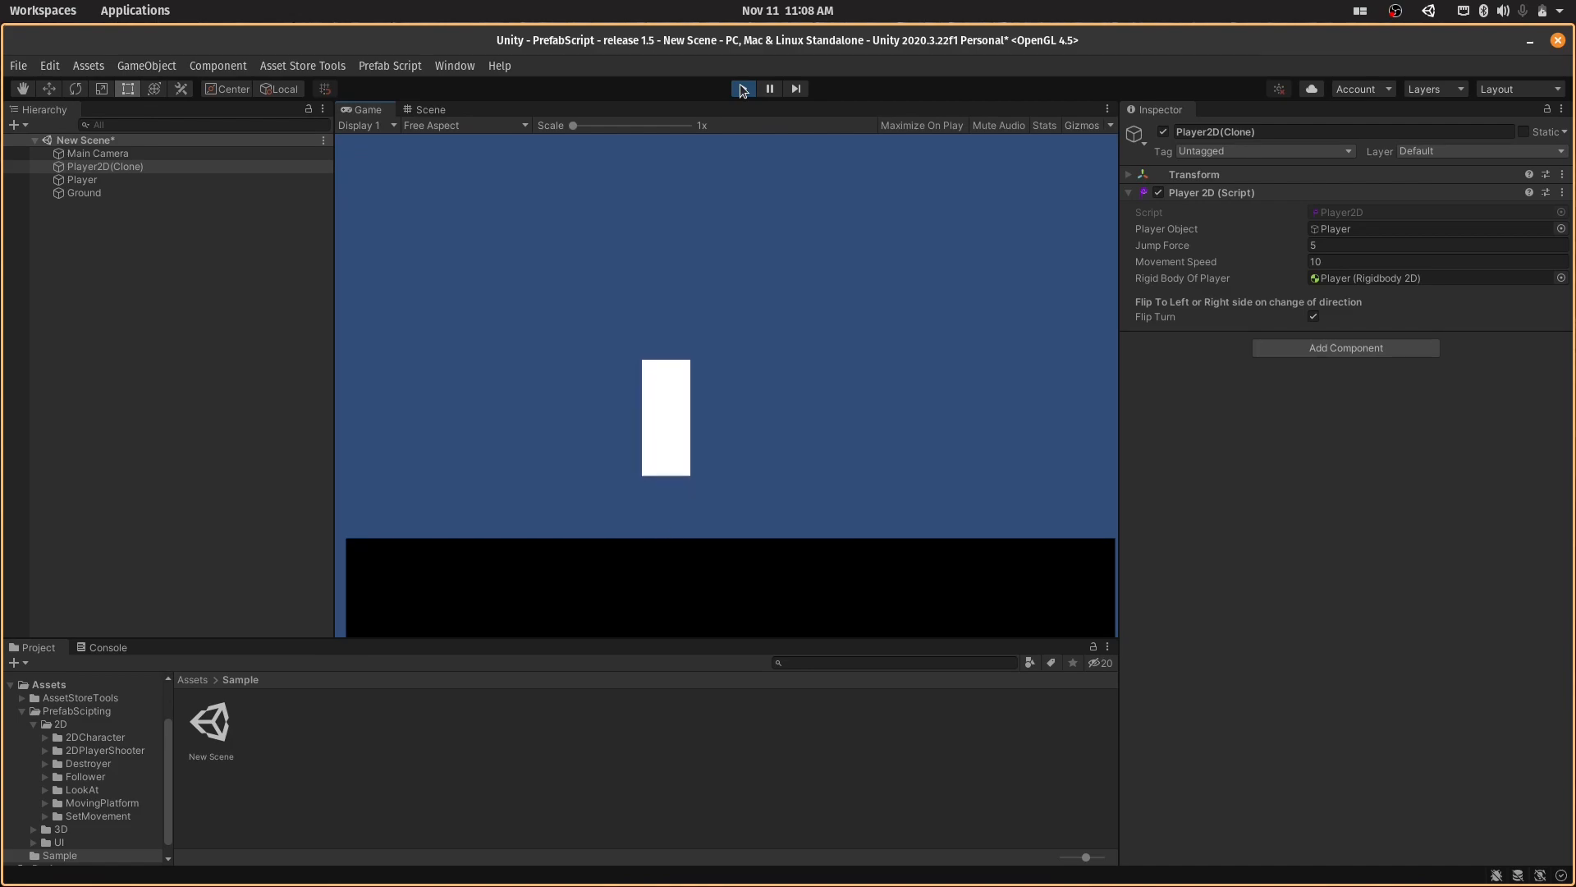
key(space)
click(745, 90)
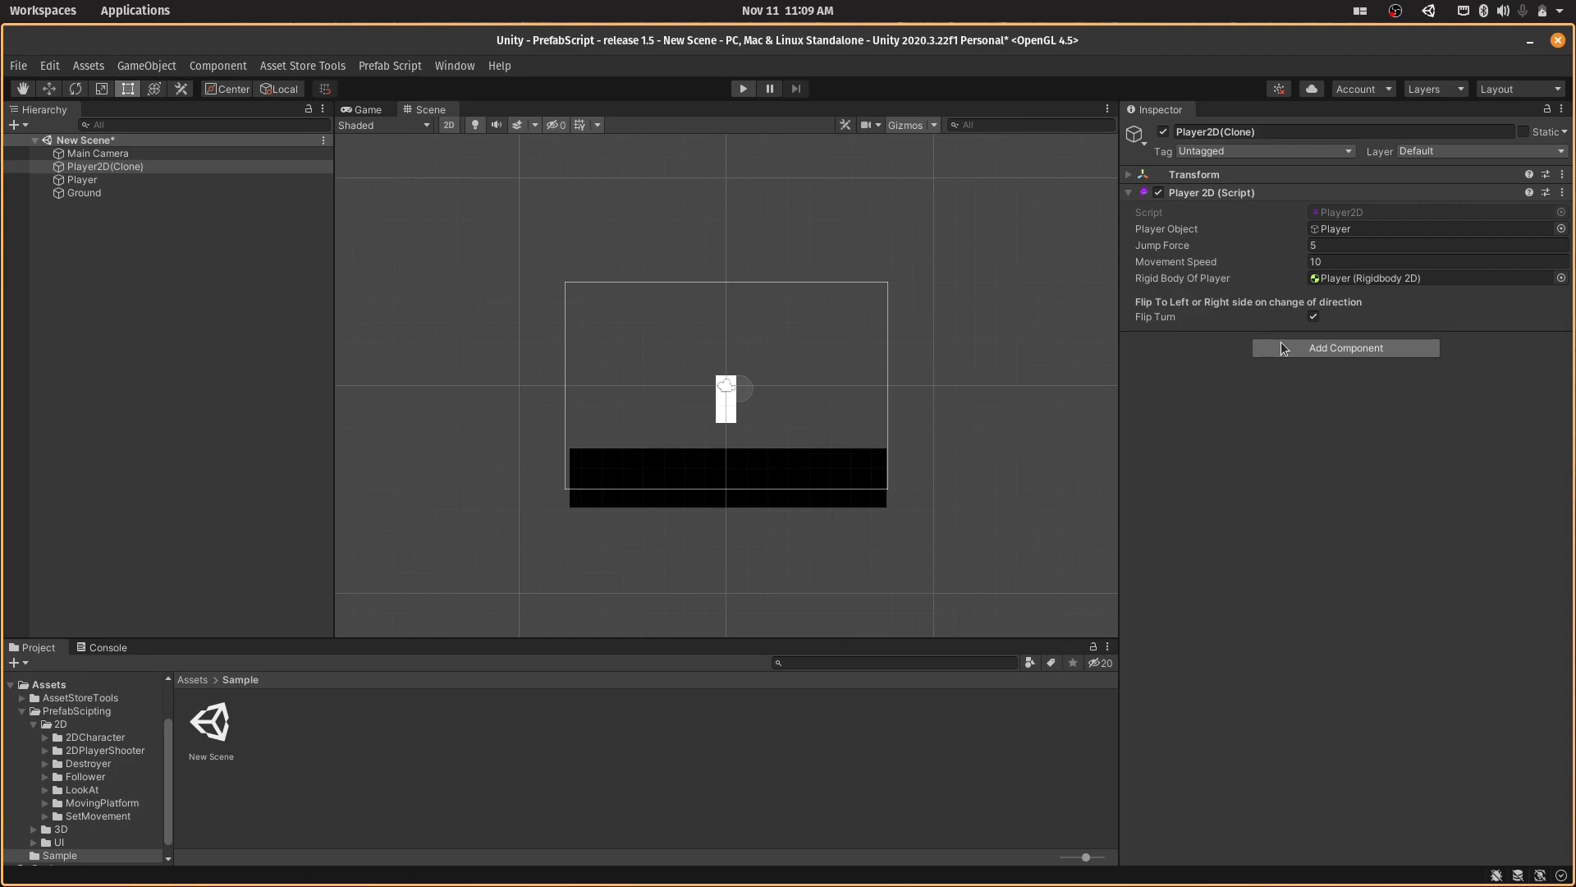
- Run the game with Player2D(Clone)'s Transform expanded, check its rotation while moving the player both ways, and stop the game
click(740, 89)
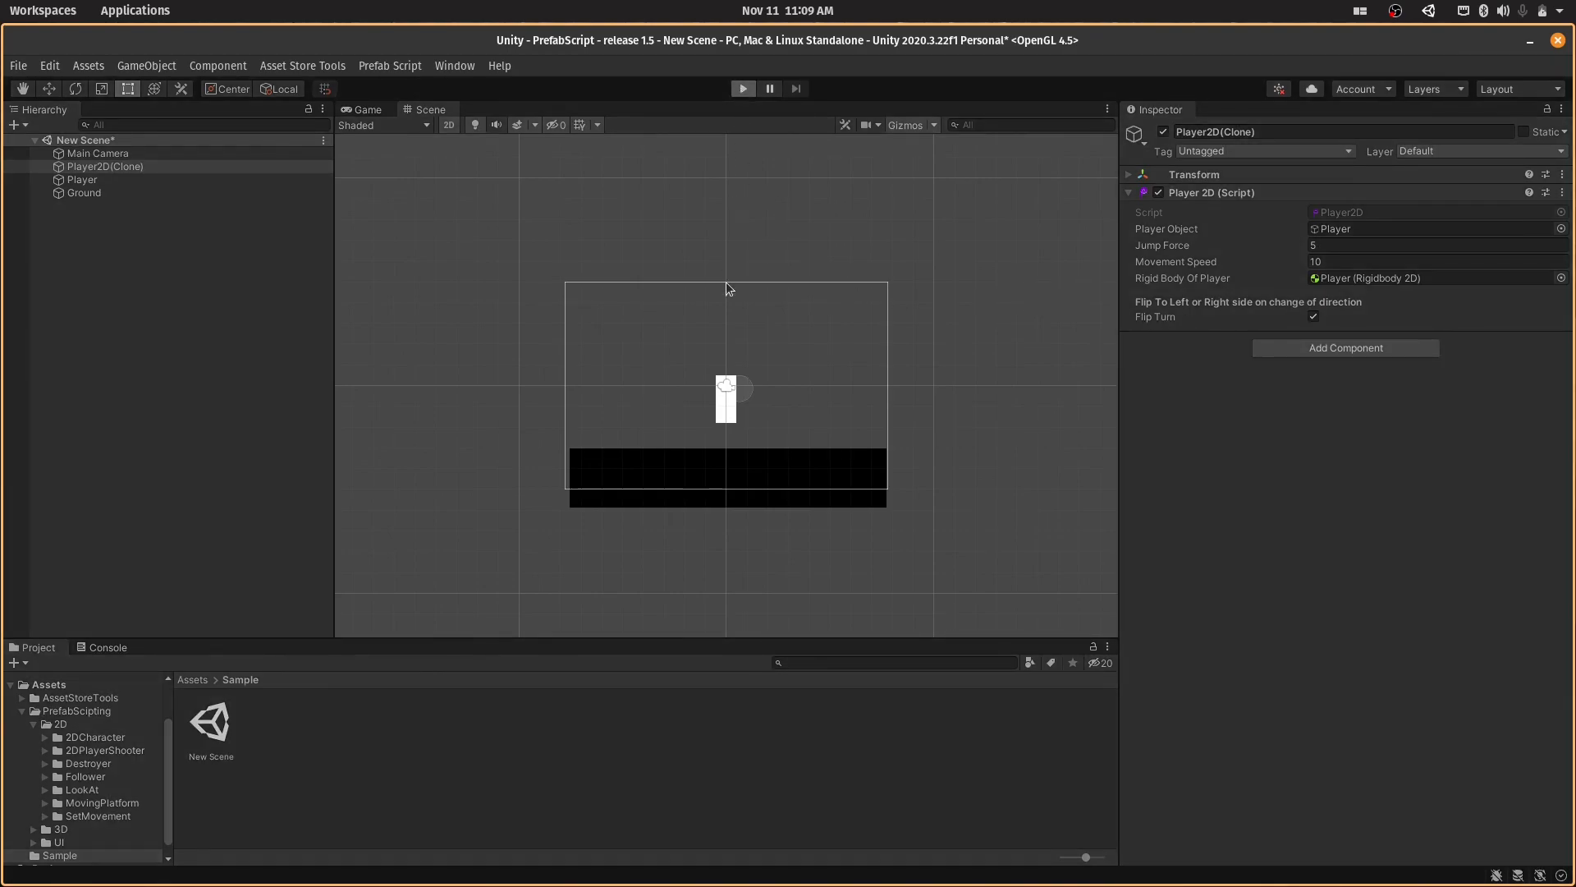
click(1125, 176)
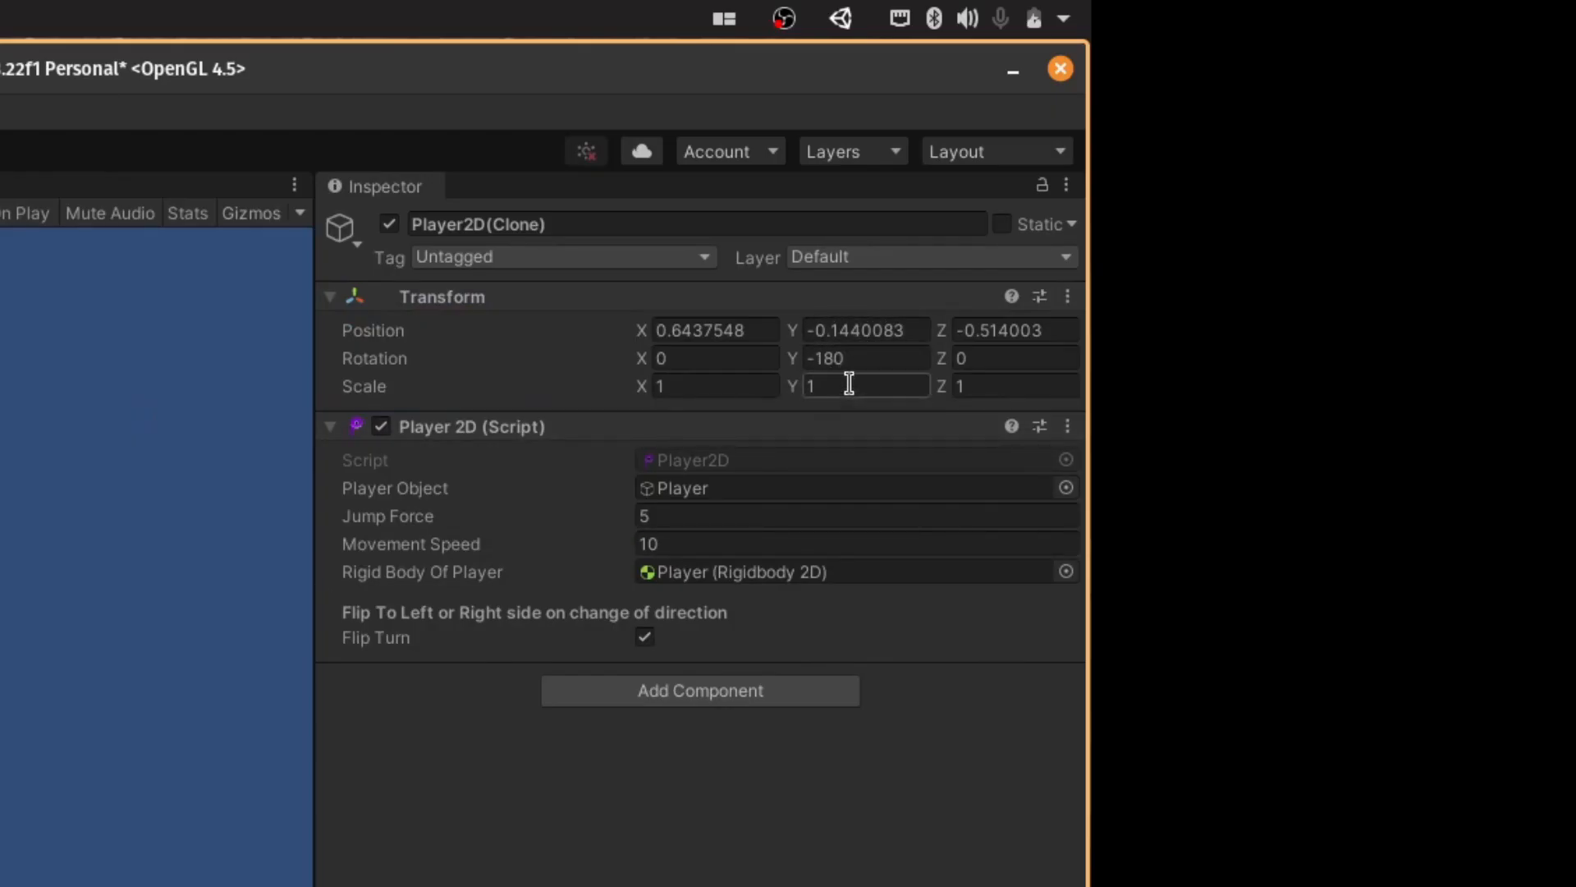
key(Right)
key(Left)
key(Right)
key(ctrl+p)
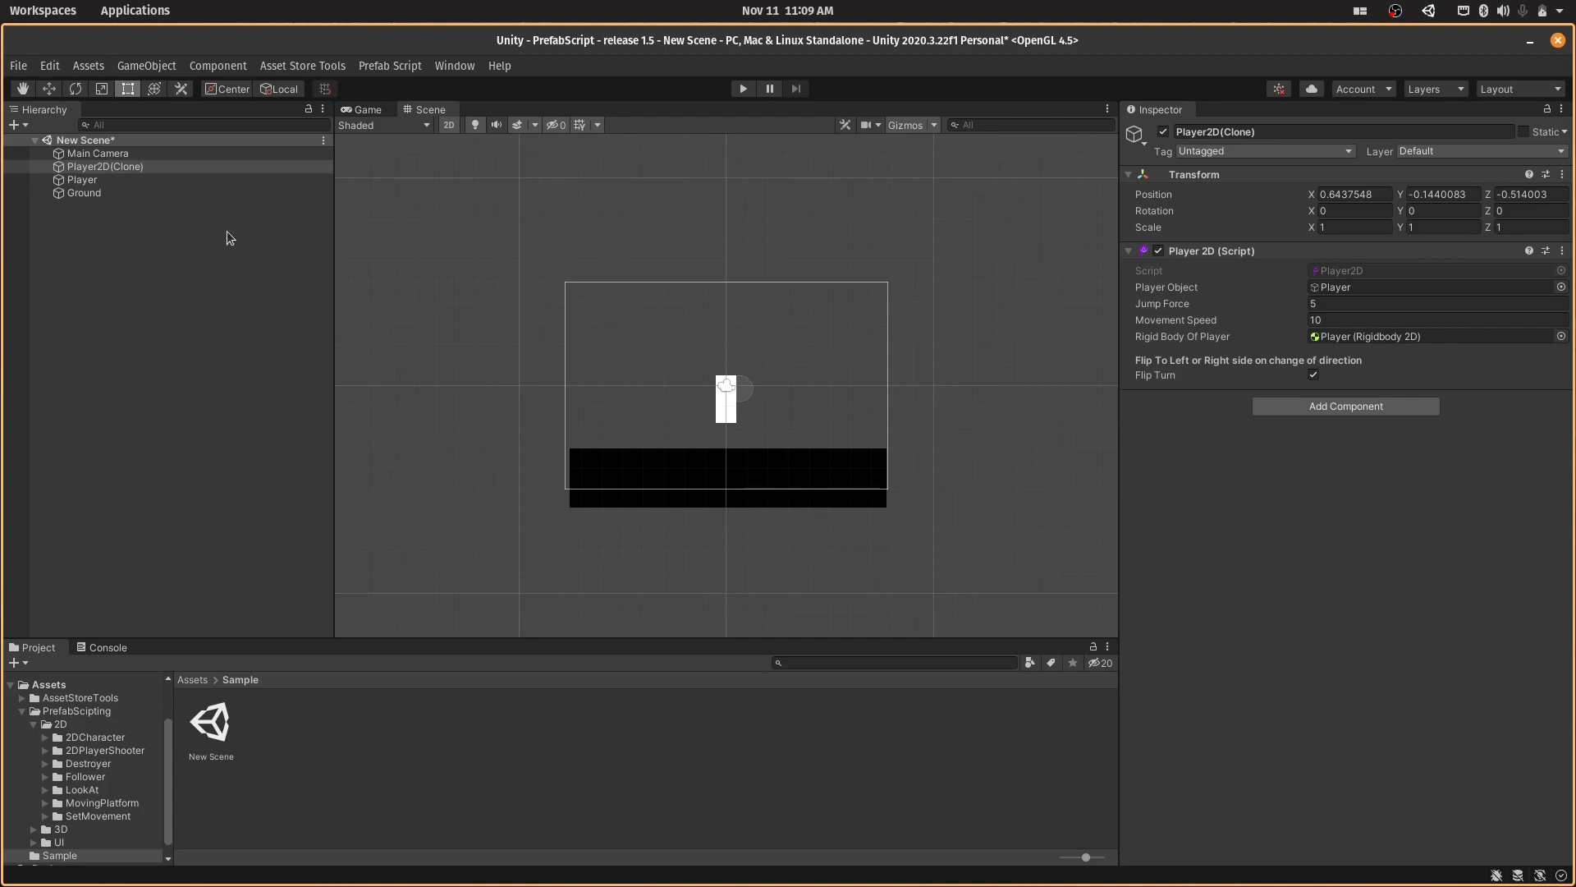
- Delete Player2D(Clone) and add the 2D Player Shooter prefab to the scene in its place
click(136, 161)
key(Delete)
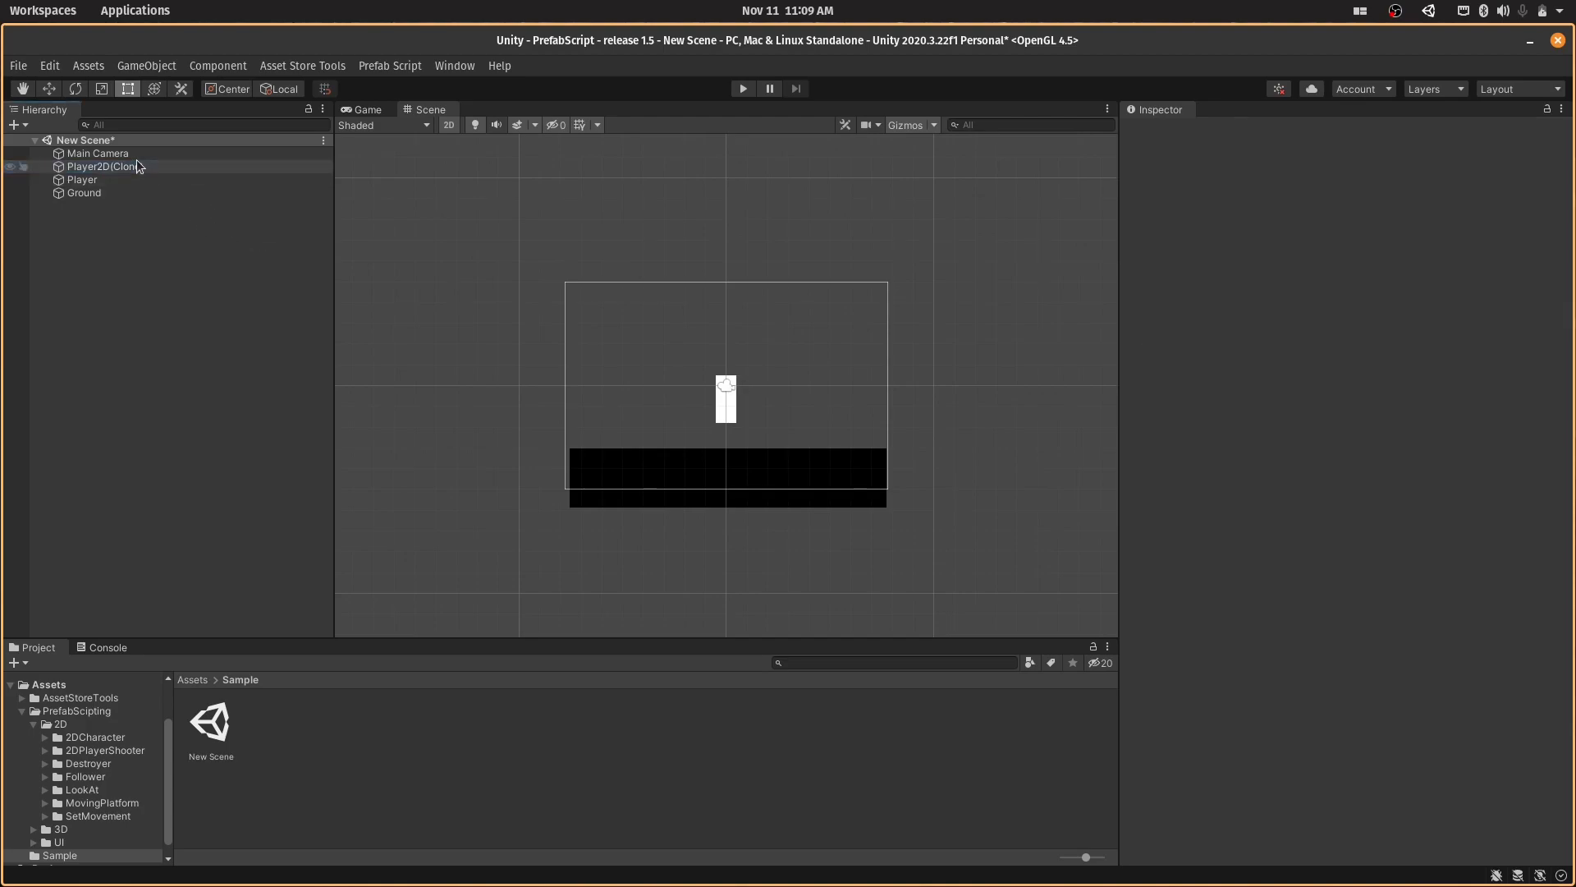
click(379, 66)
click(393, 84)
click(977, 284)
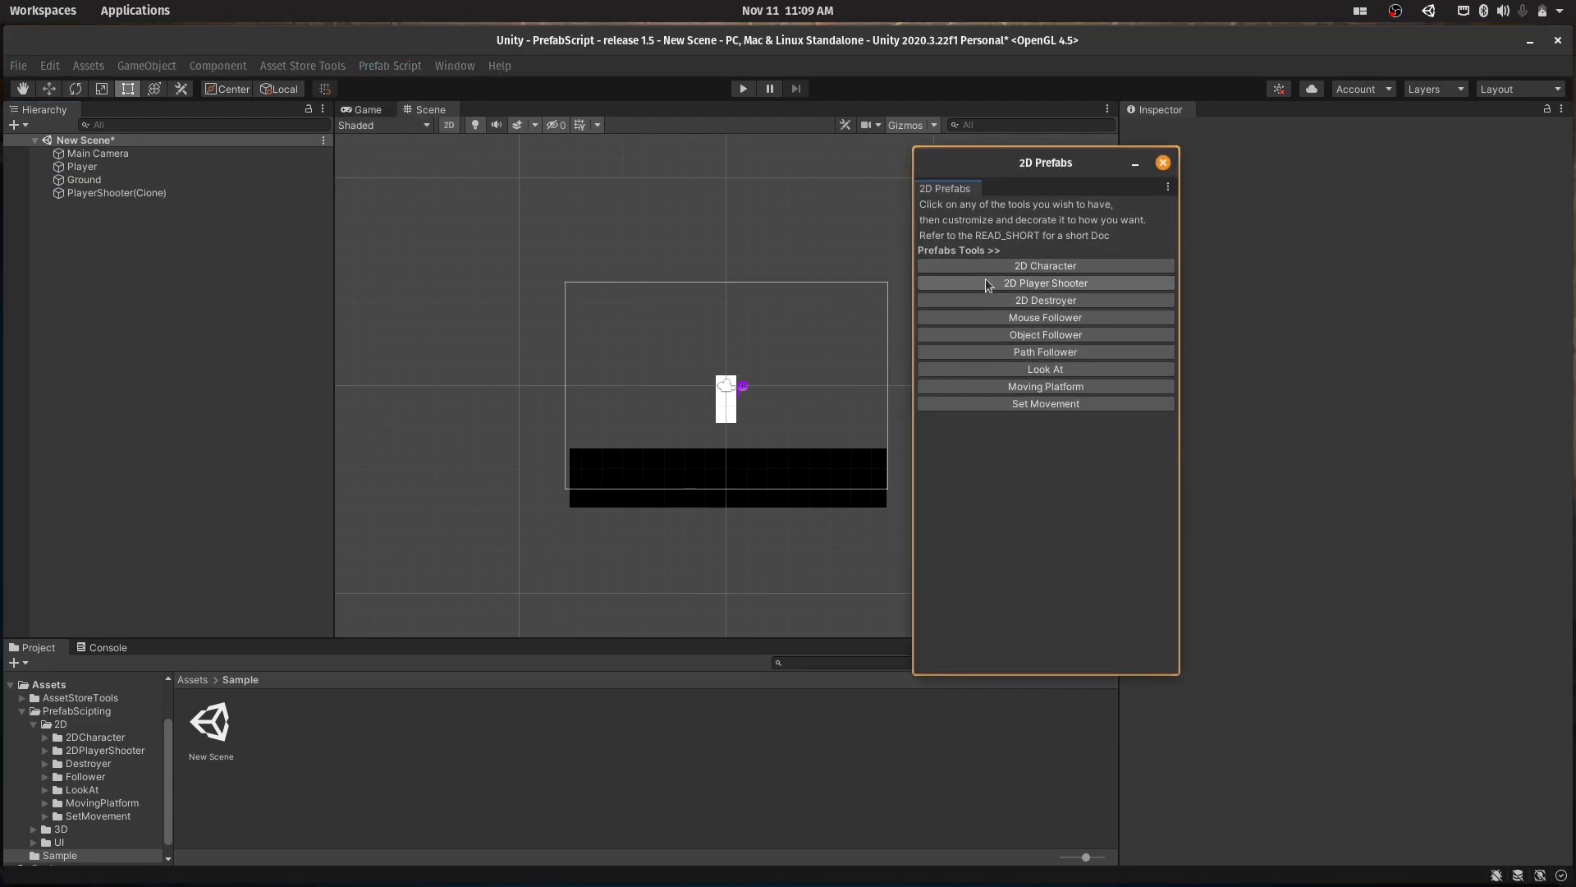
click(1163, 164)
- Assign Player as the Player Object and Rigid Body Of Player in PlayerShooter(Clone)'s Player 2D script
click(285, 193)
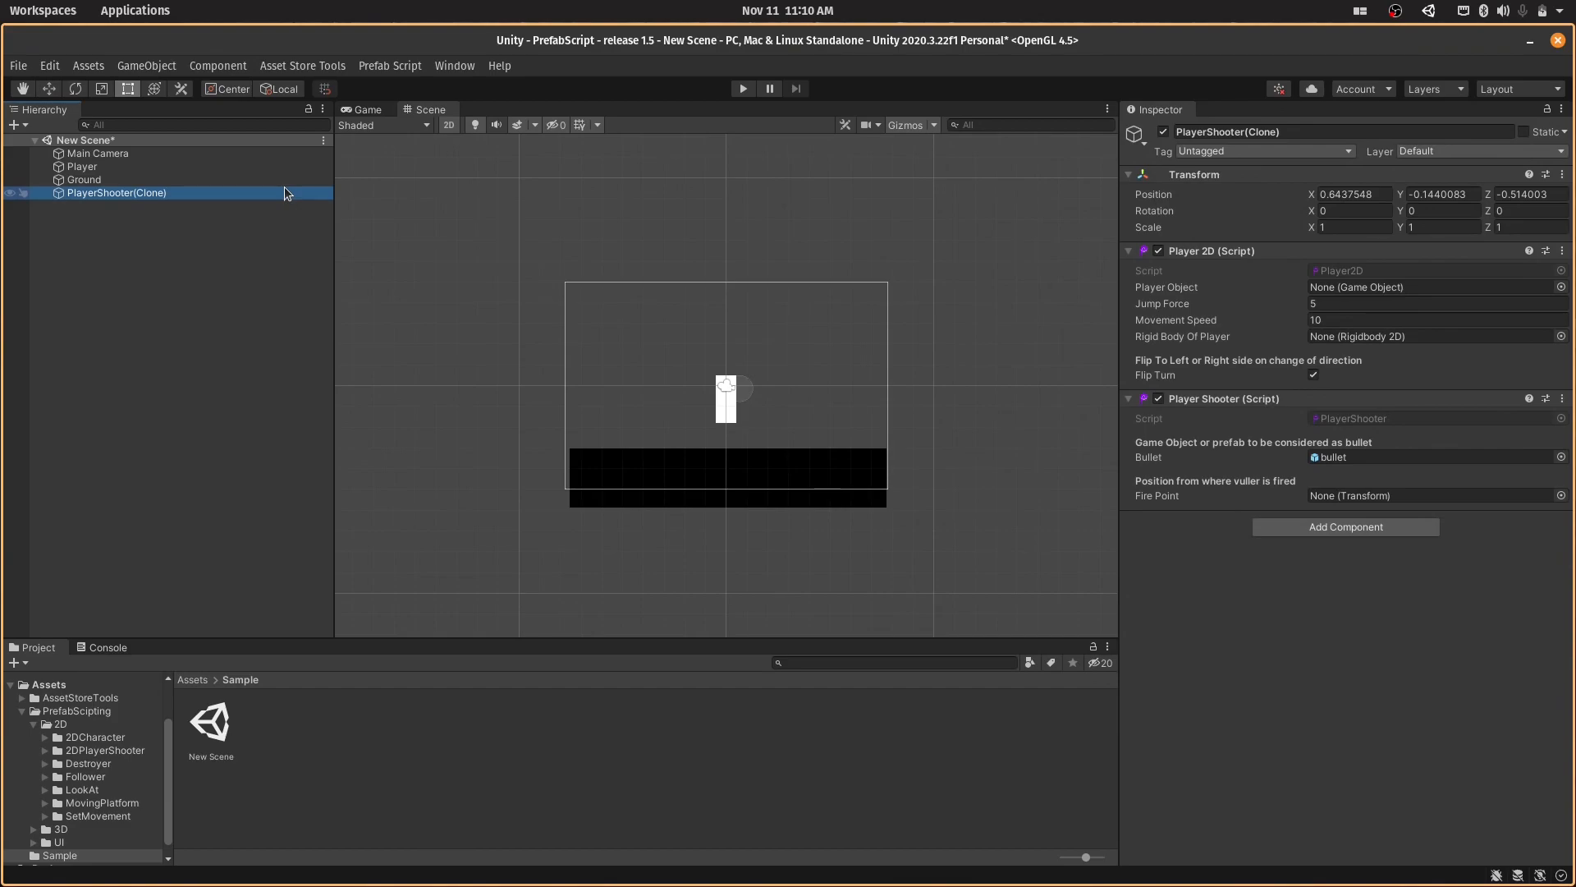
drag(218, 168, 1376, 285)
drag(200, 179, 1392, 333)
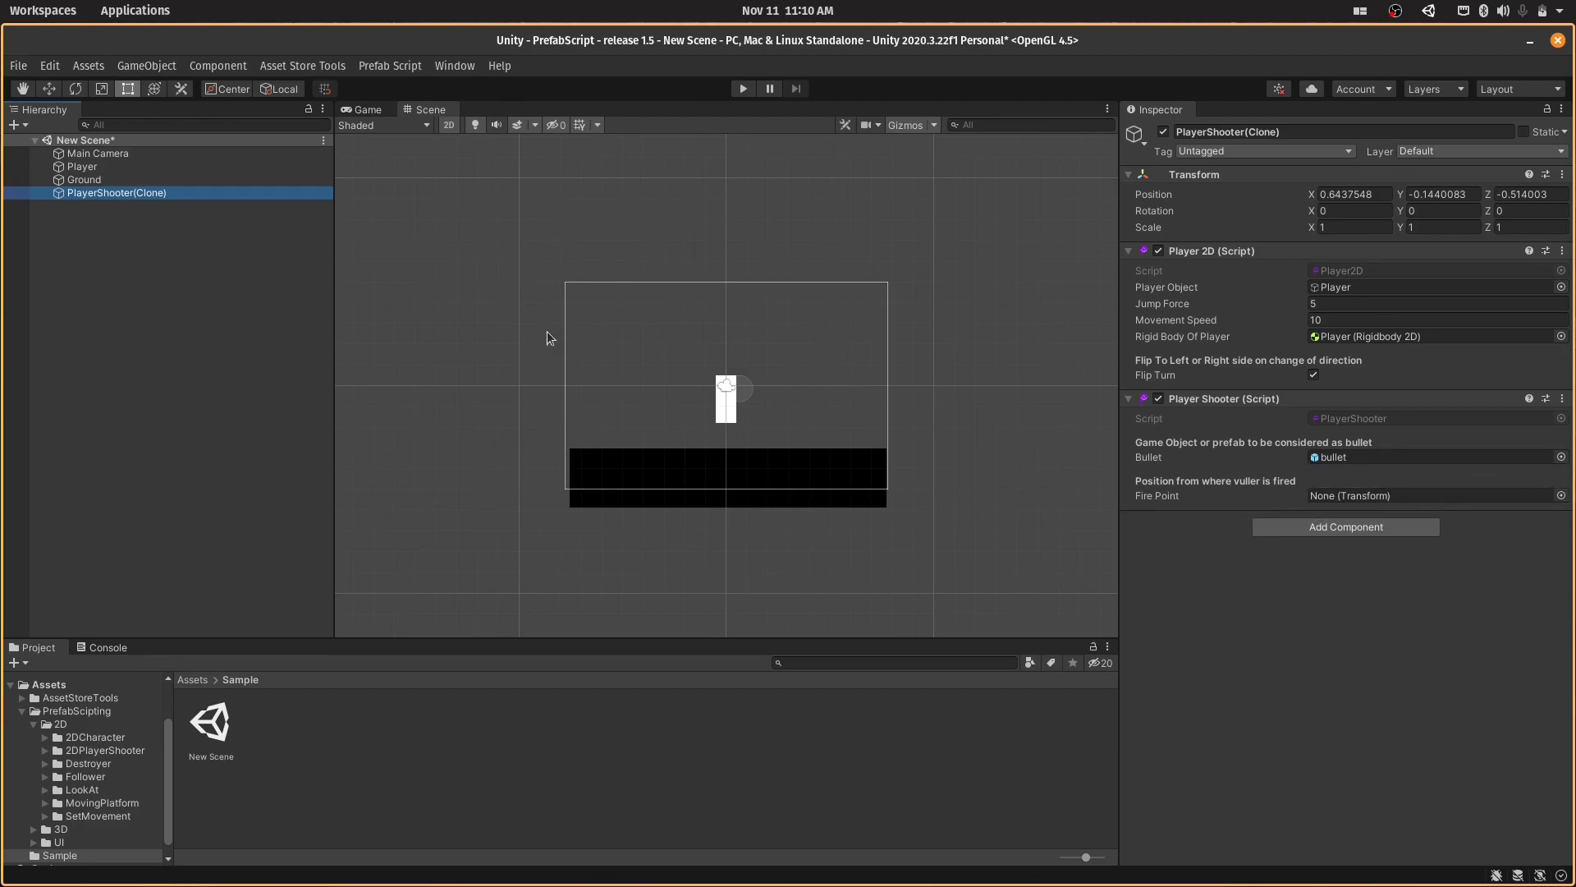
- Create an empty child object named Gun under Player
right_click(138, 166)
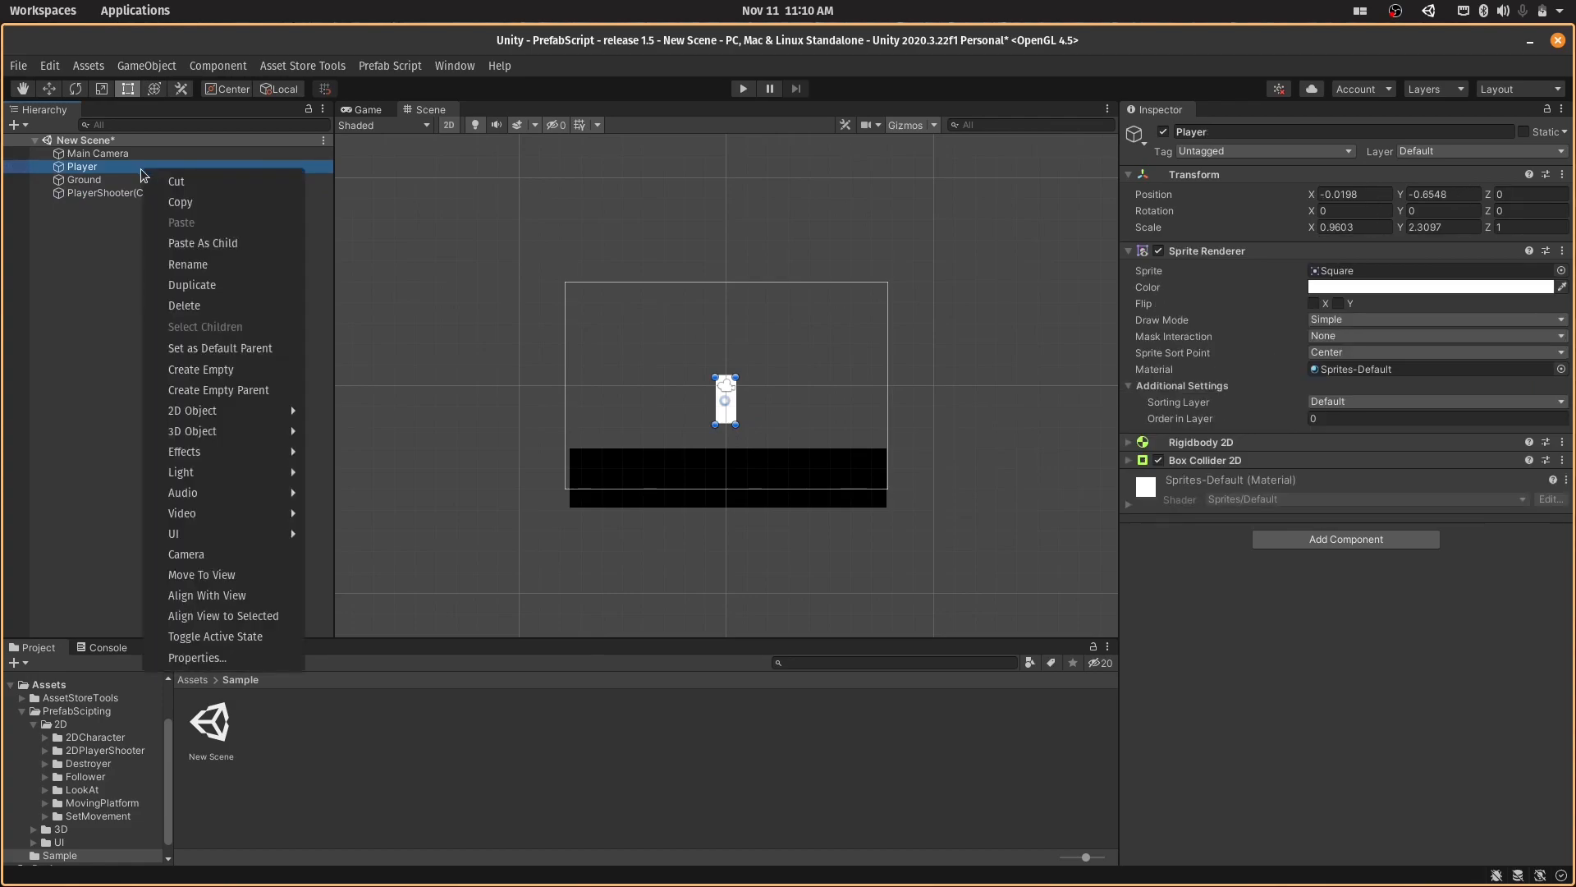
click(229, 370)
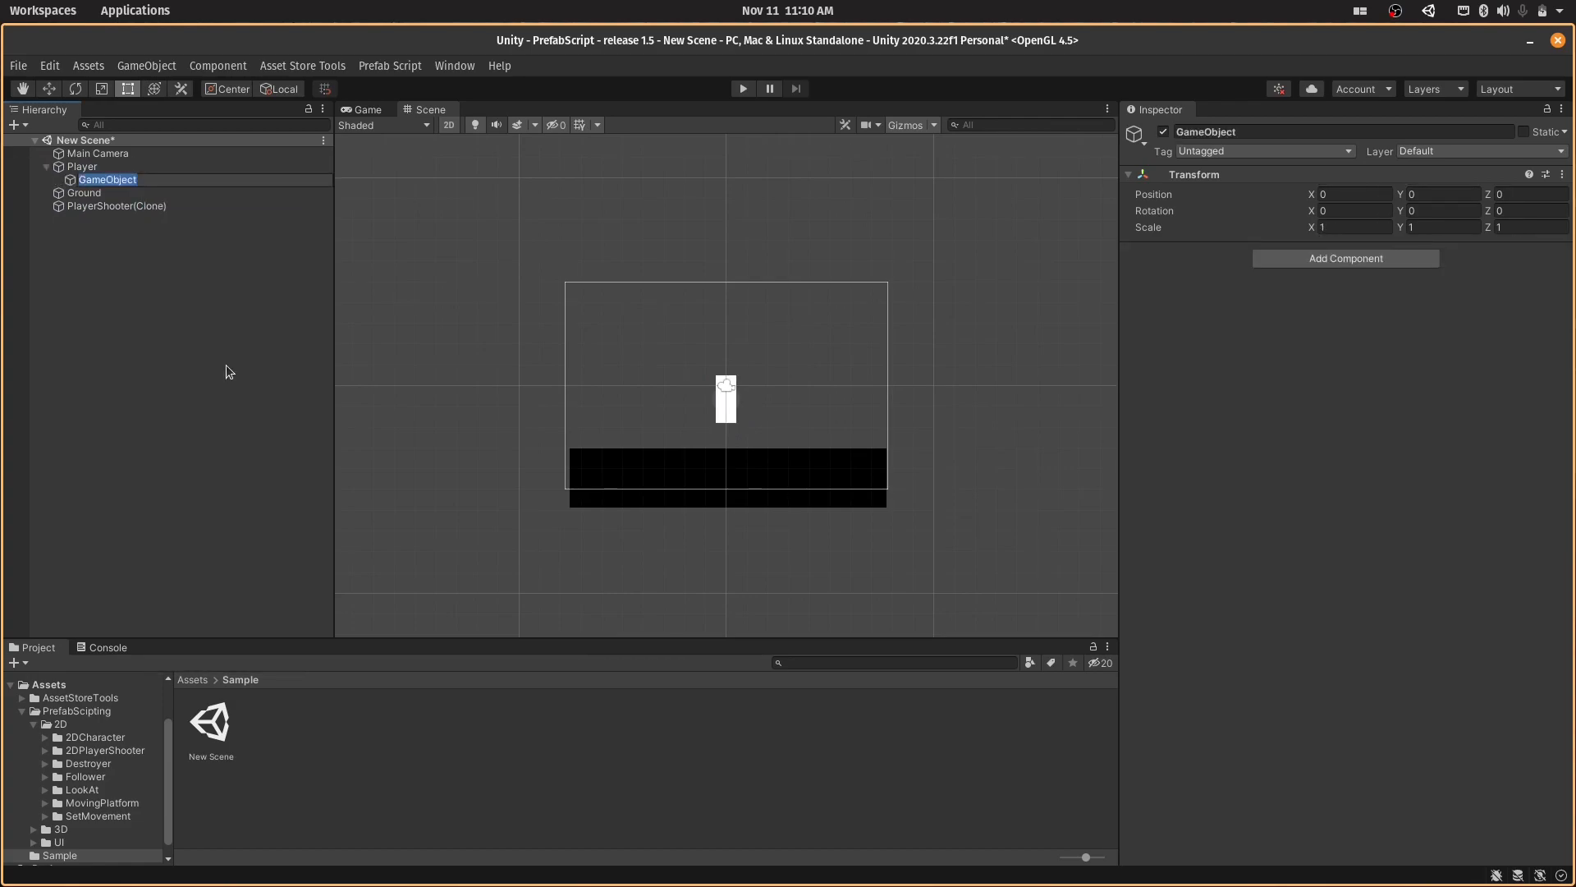
text(Gun)
key(Return)
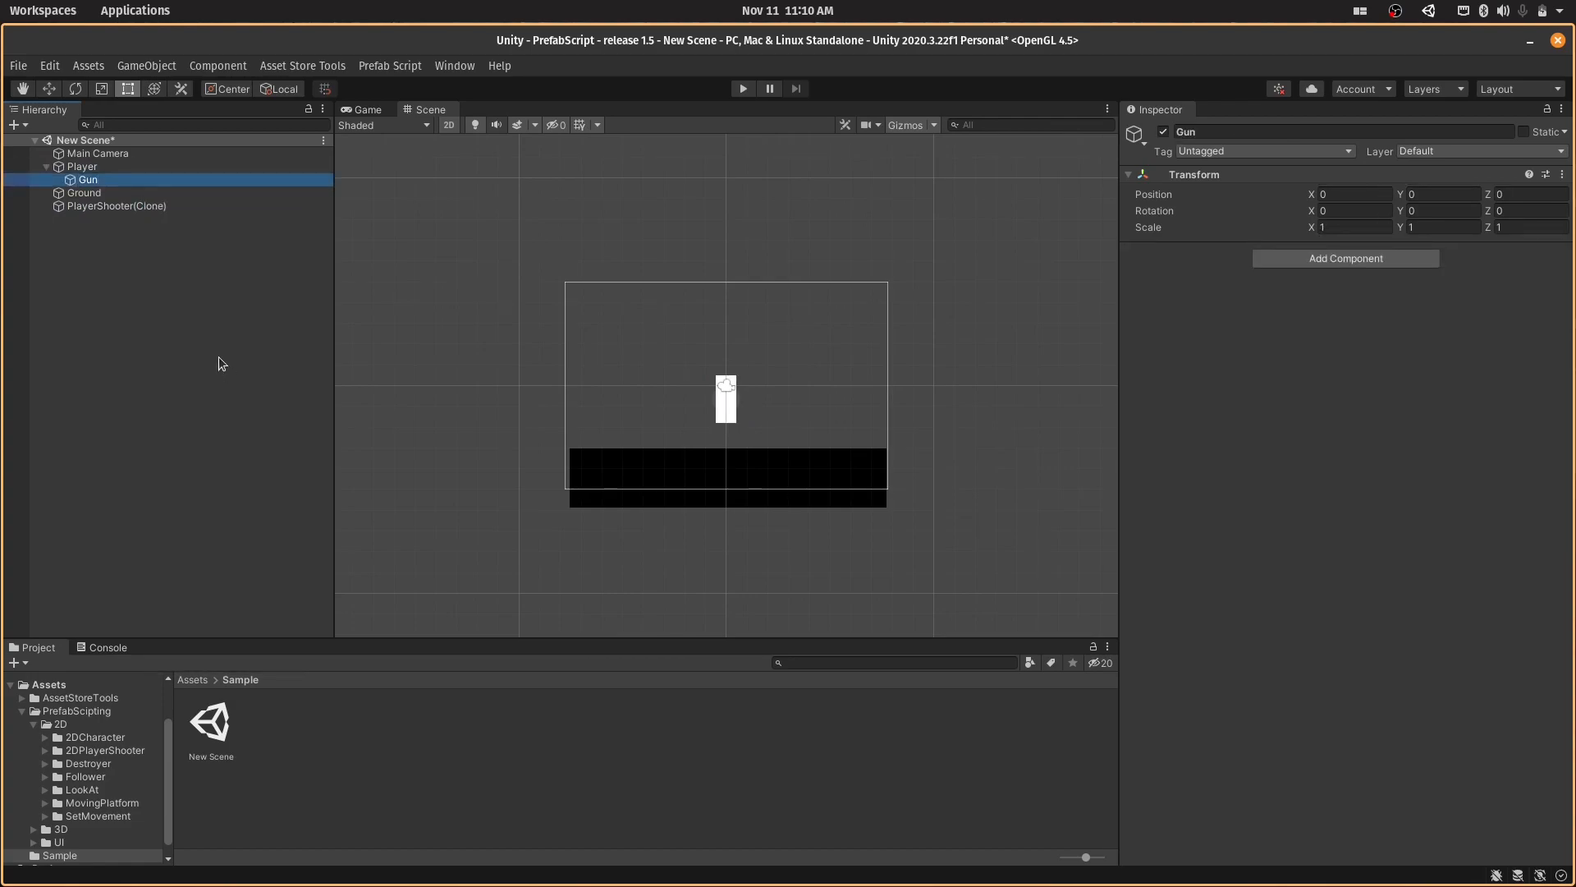
click(170, 163)
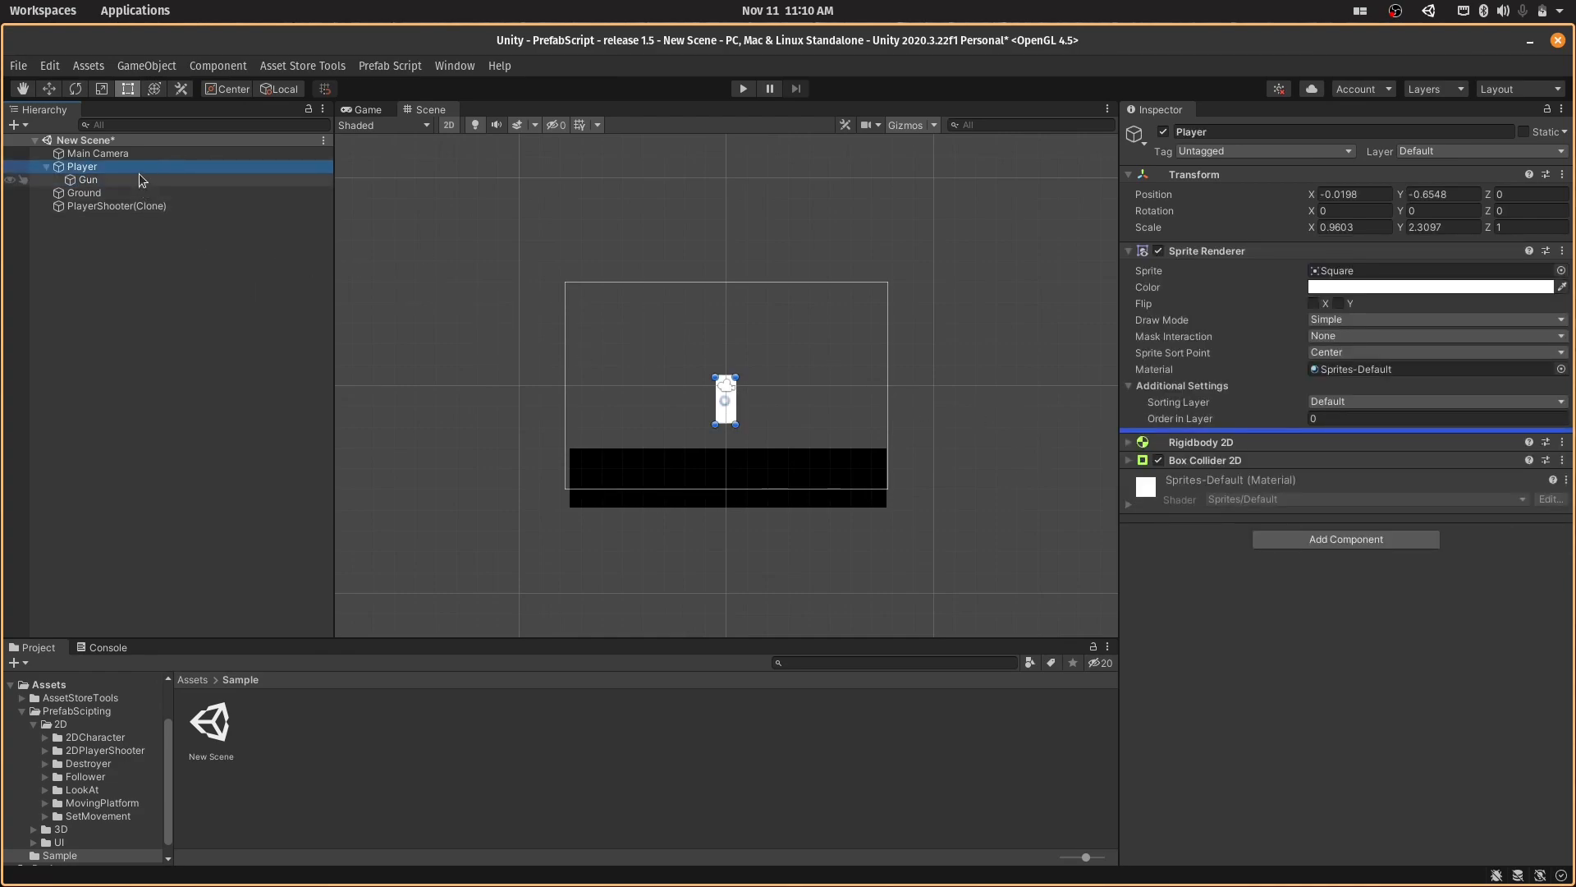
- Assign Gun as the Fire Point in PlayerShooter(Clone)'s Player Shooter script
click(144, 202)
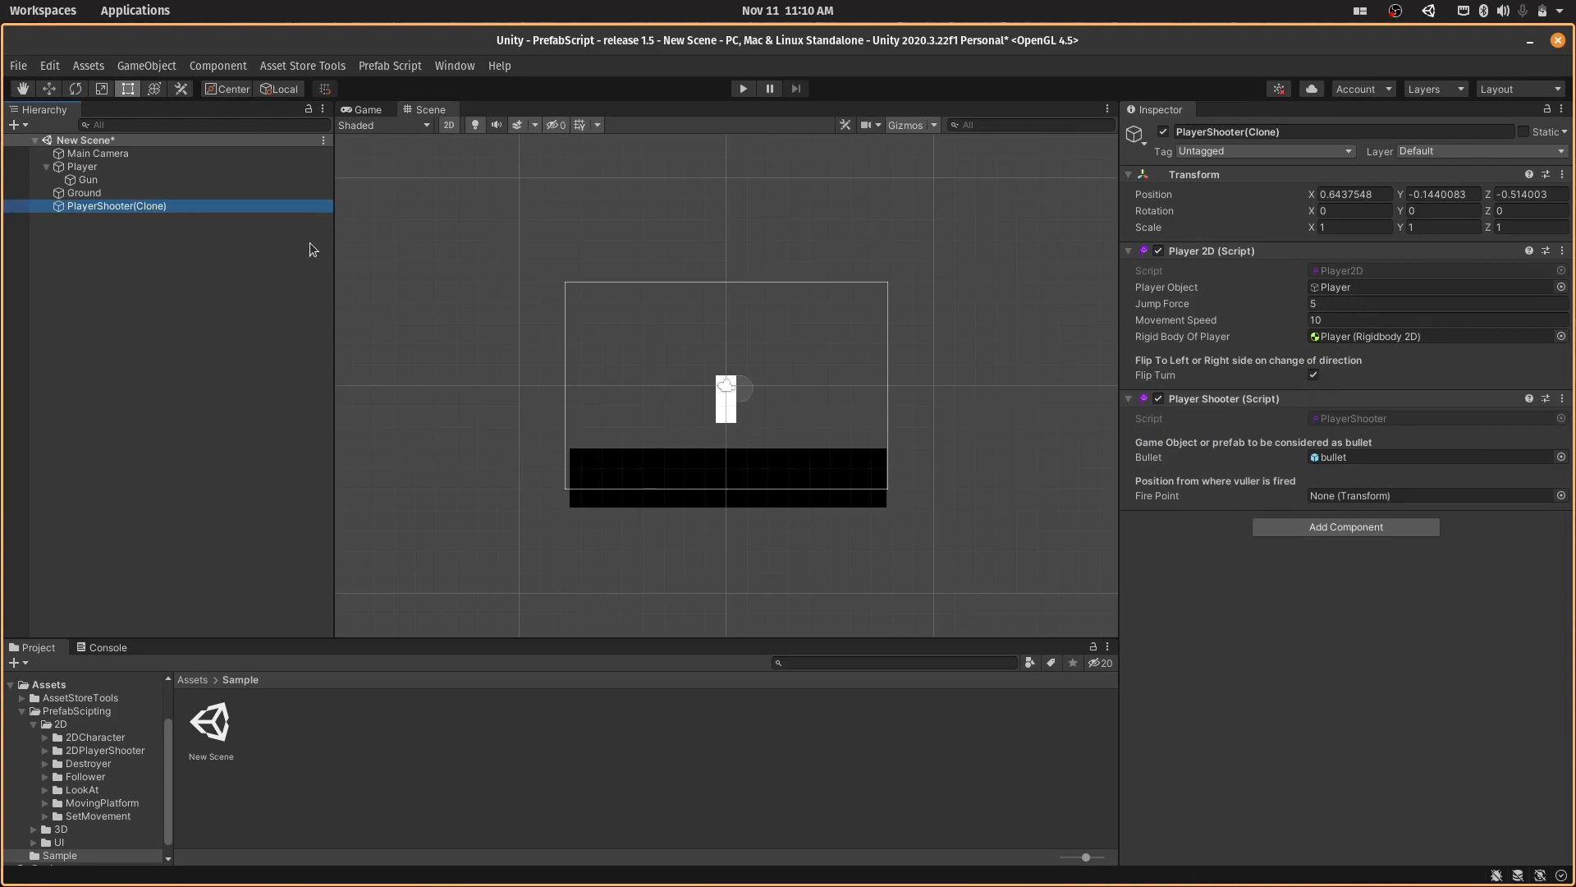
click(164, 179)
scroll(743, 423, up, 3)
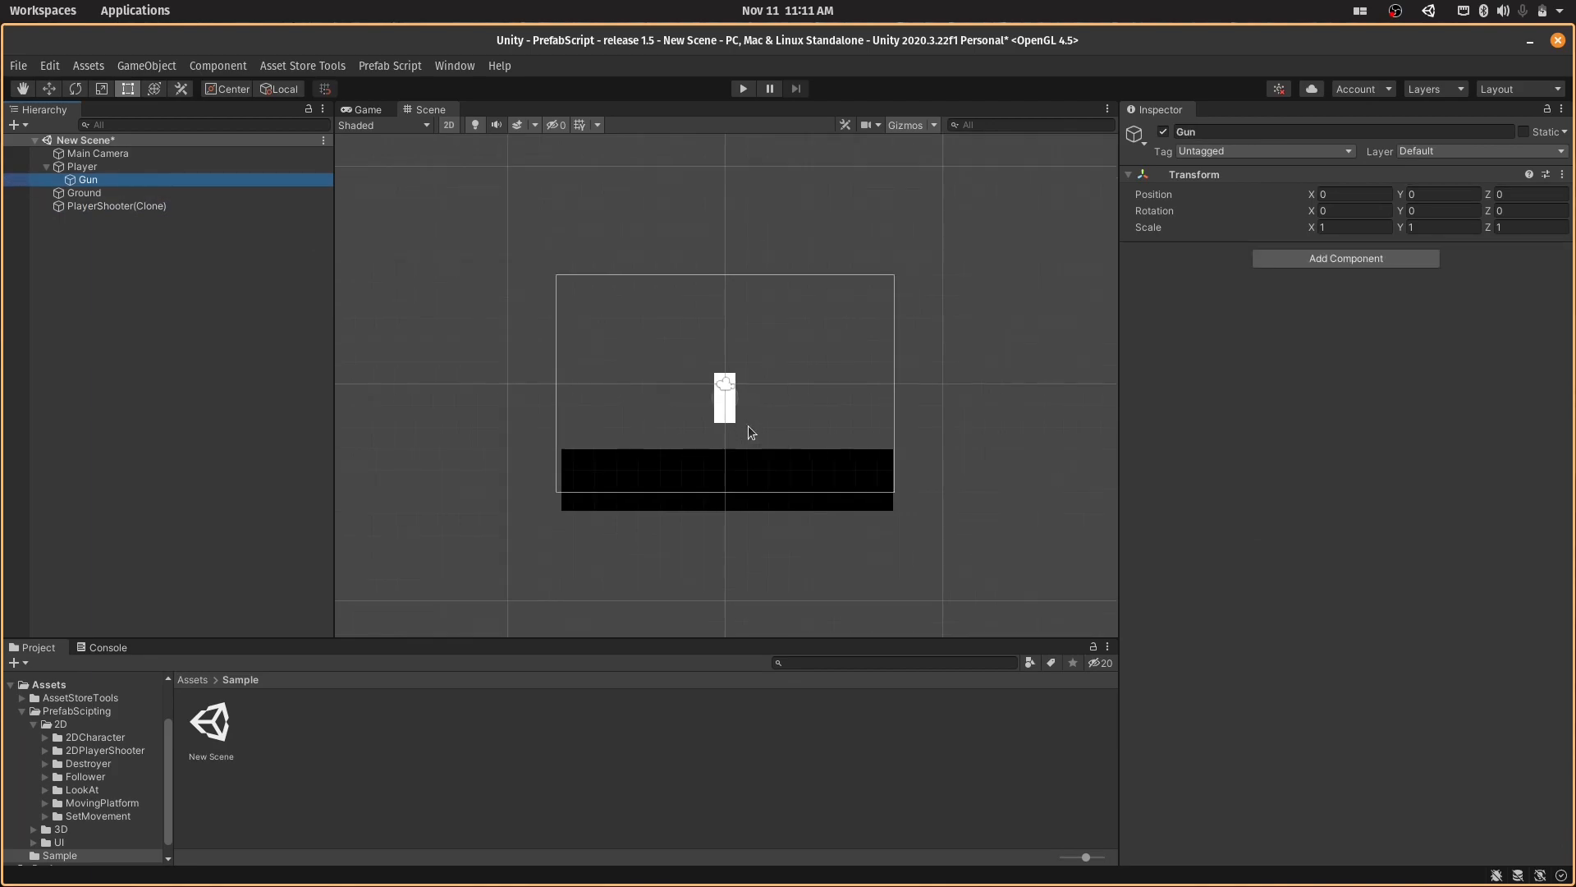
scroll(678, 377, up, 5)
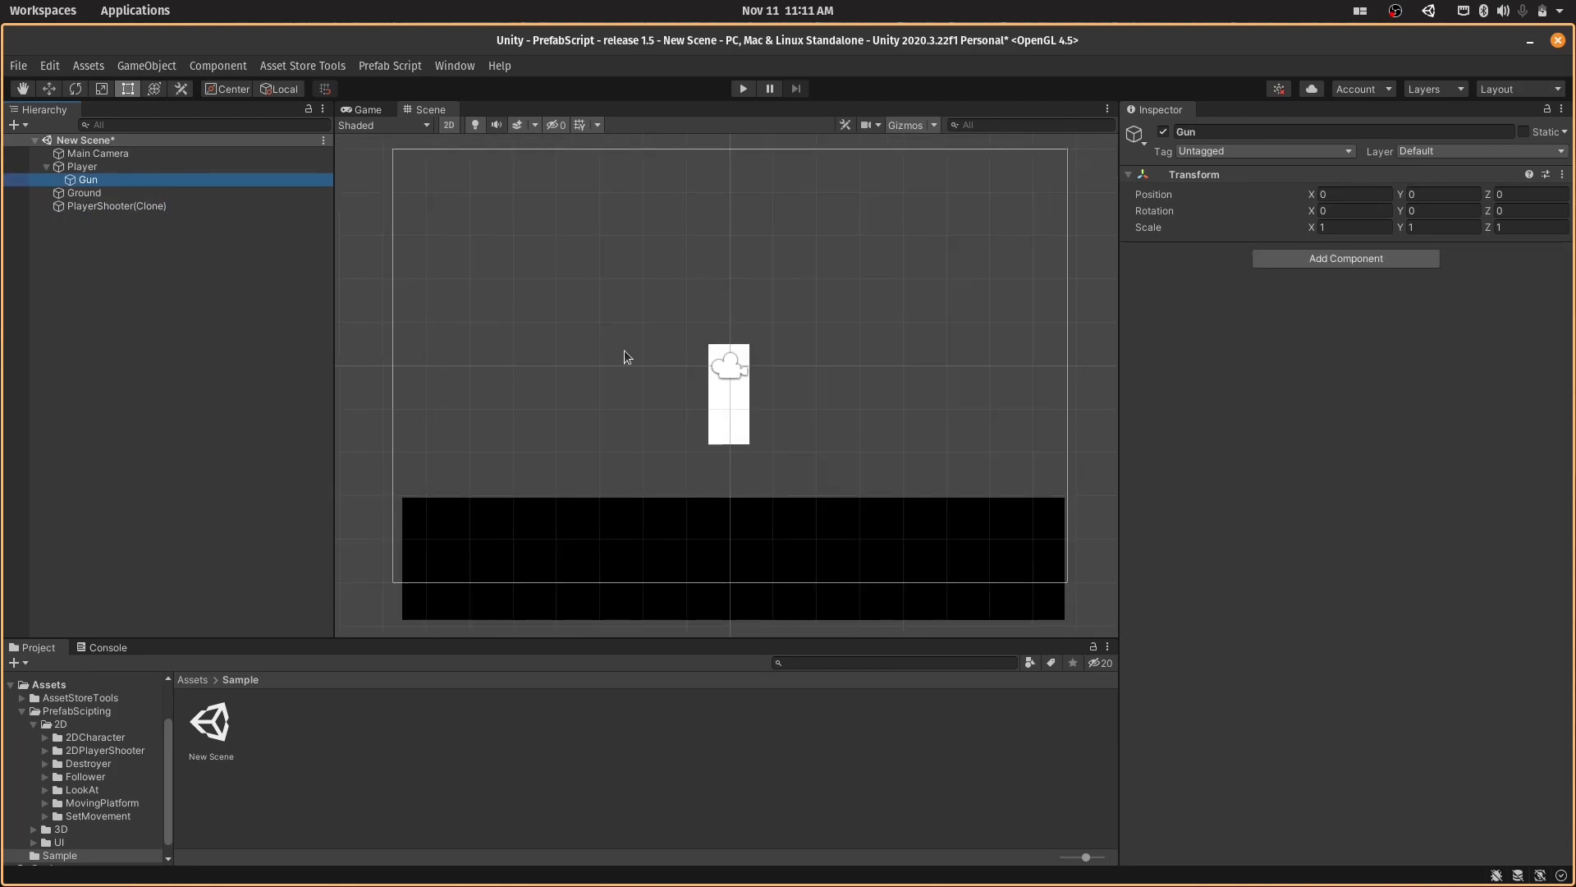
double_click(267, 179)
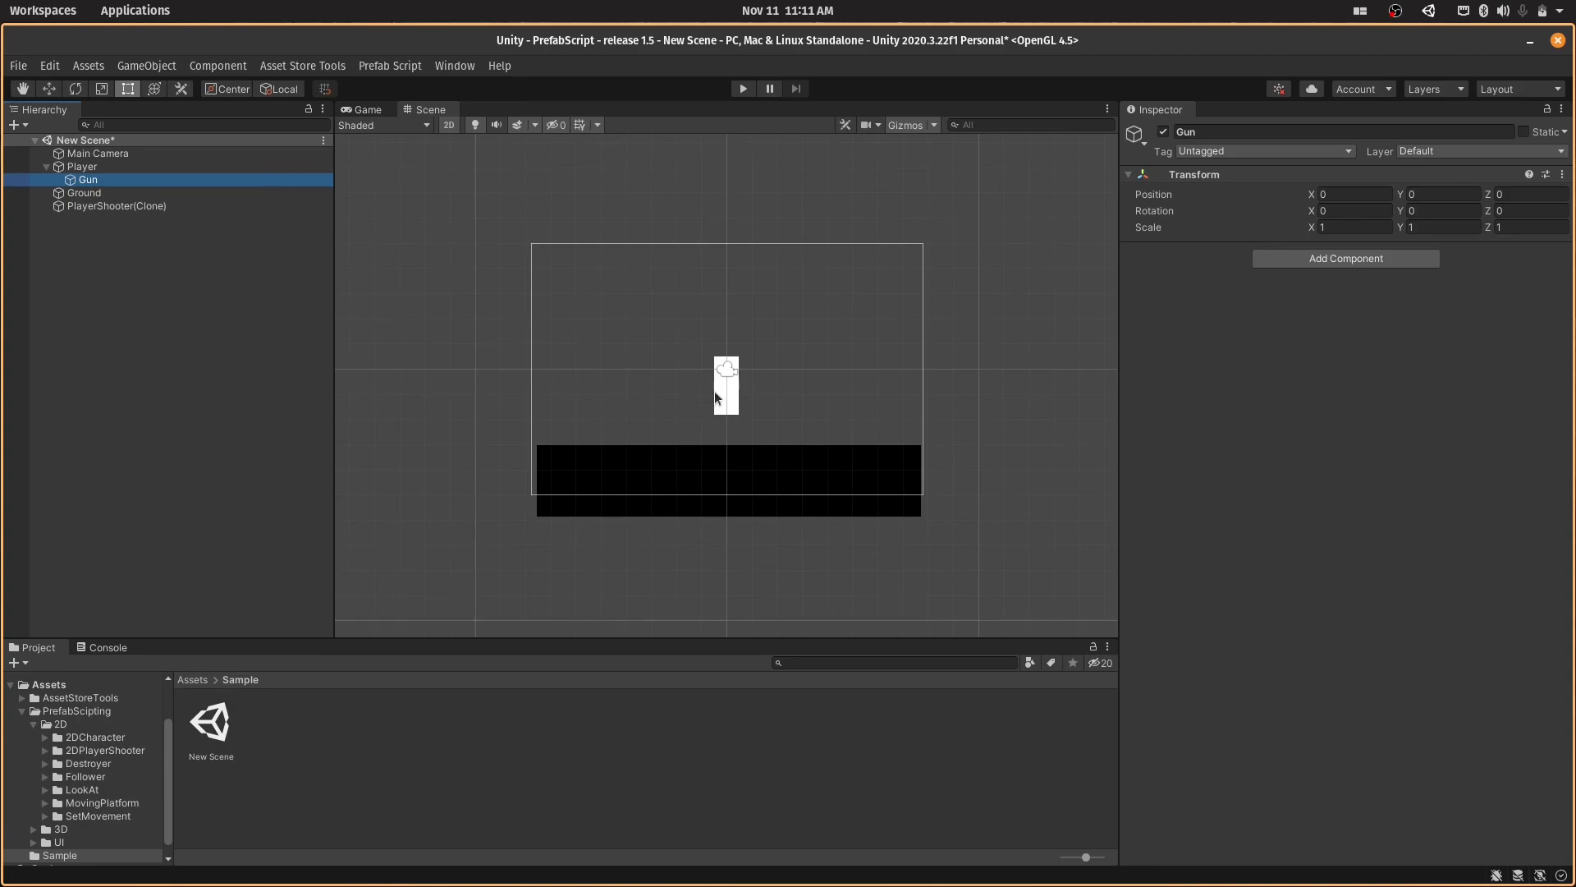
click(164, 207)
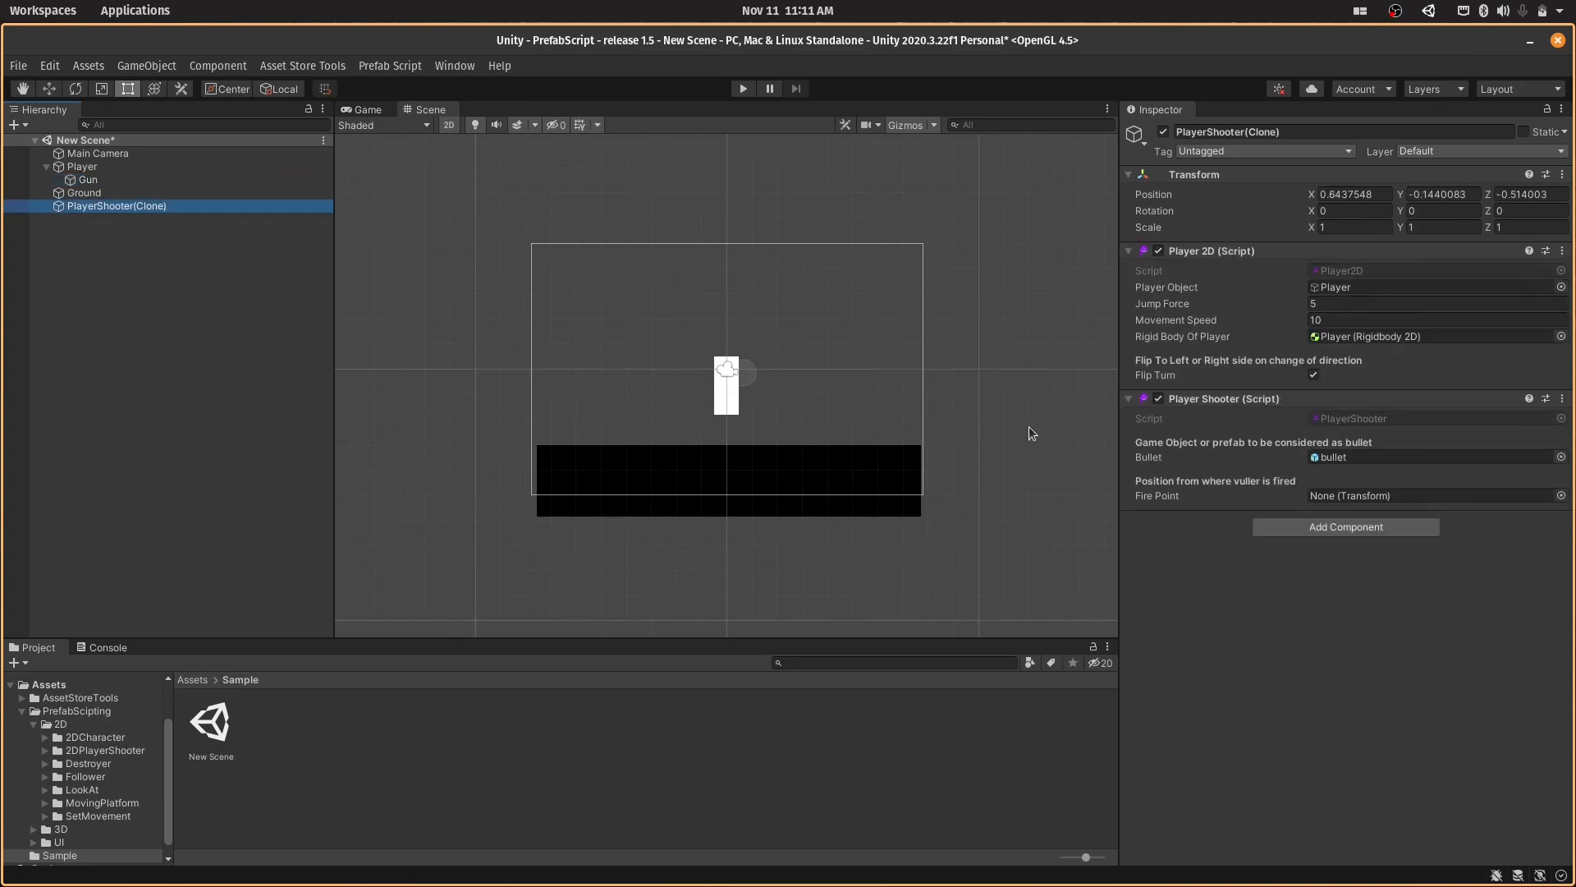
drag(87, 179, 1386, 497)
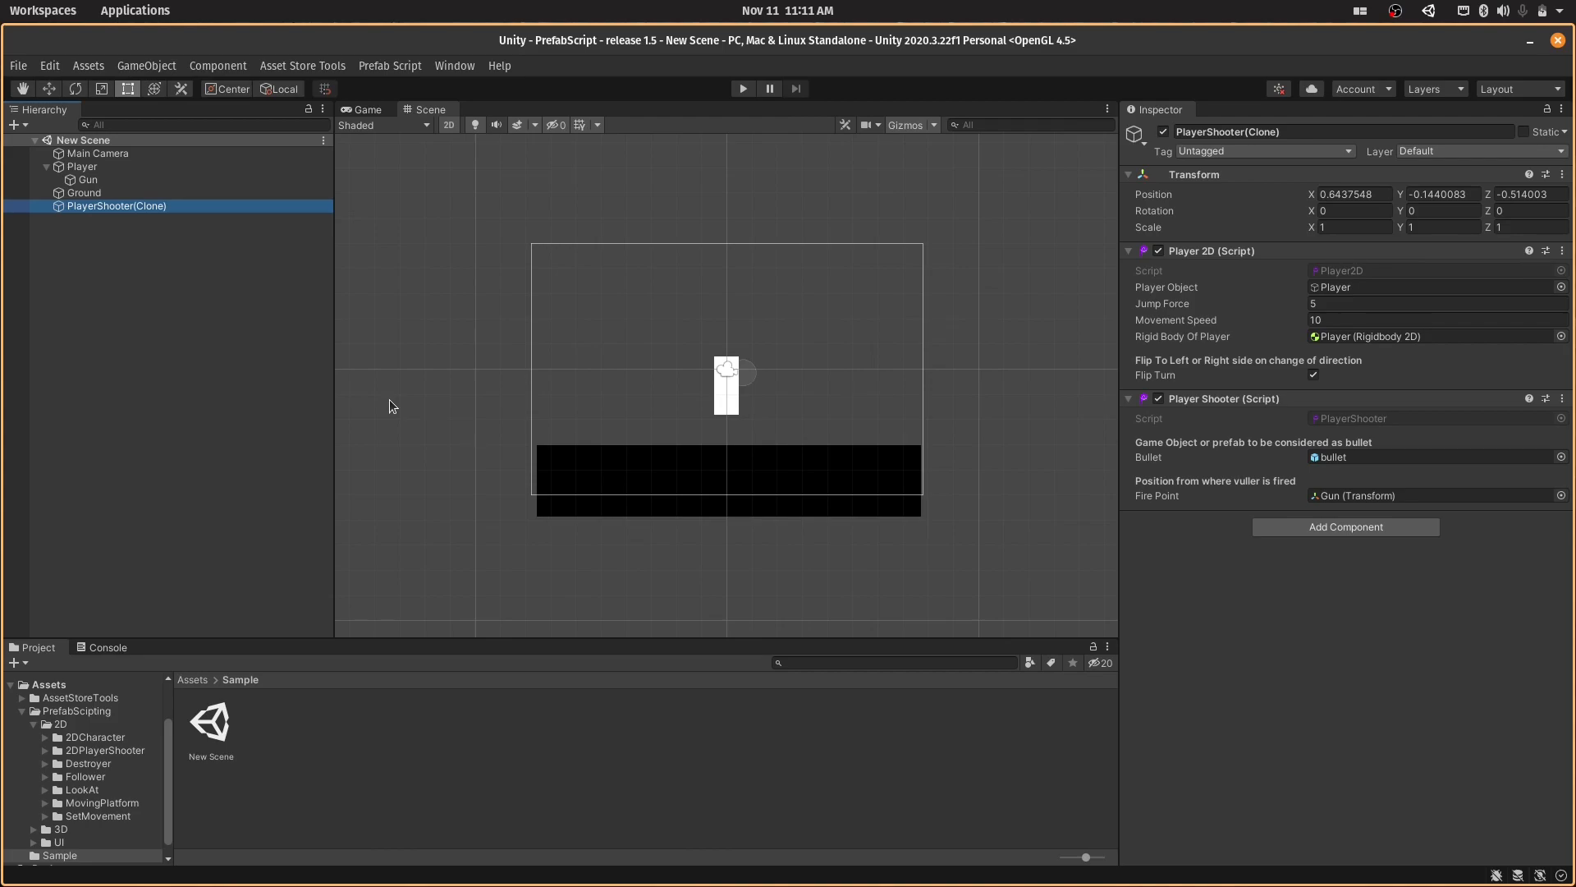
- Run the game with Player selected, move it both ways, make it jump and fire several bullets
click(50, 167)
click(743, 88)
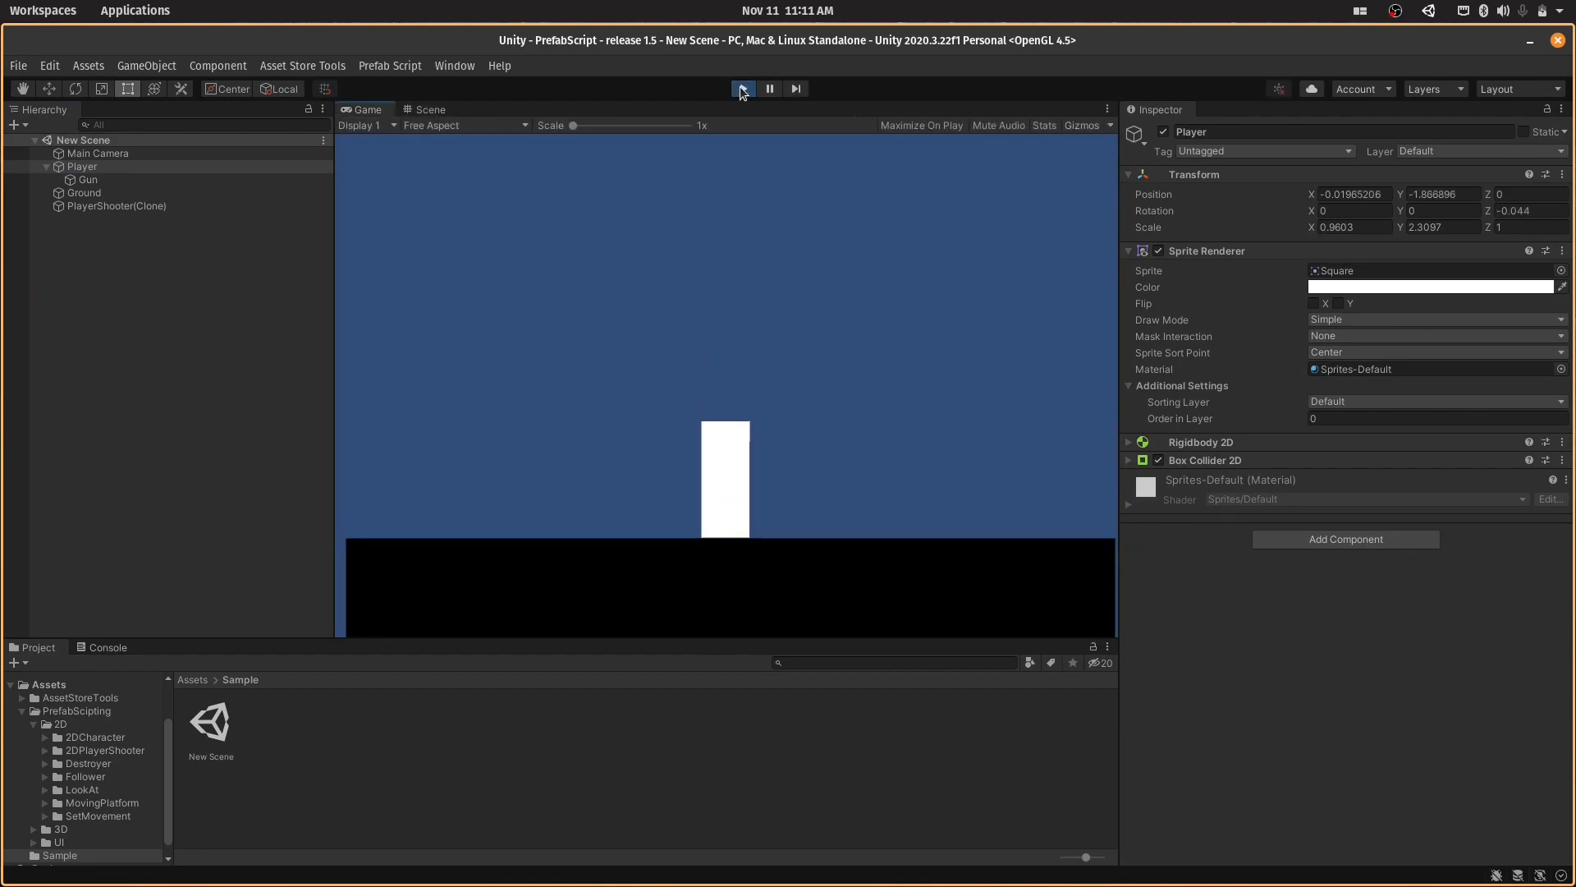
key(a)
key(d)
key(space)
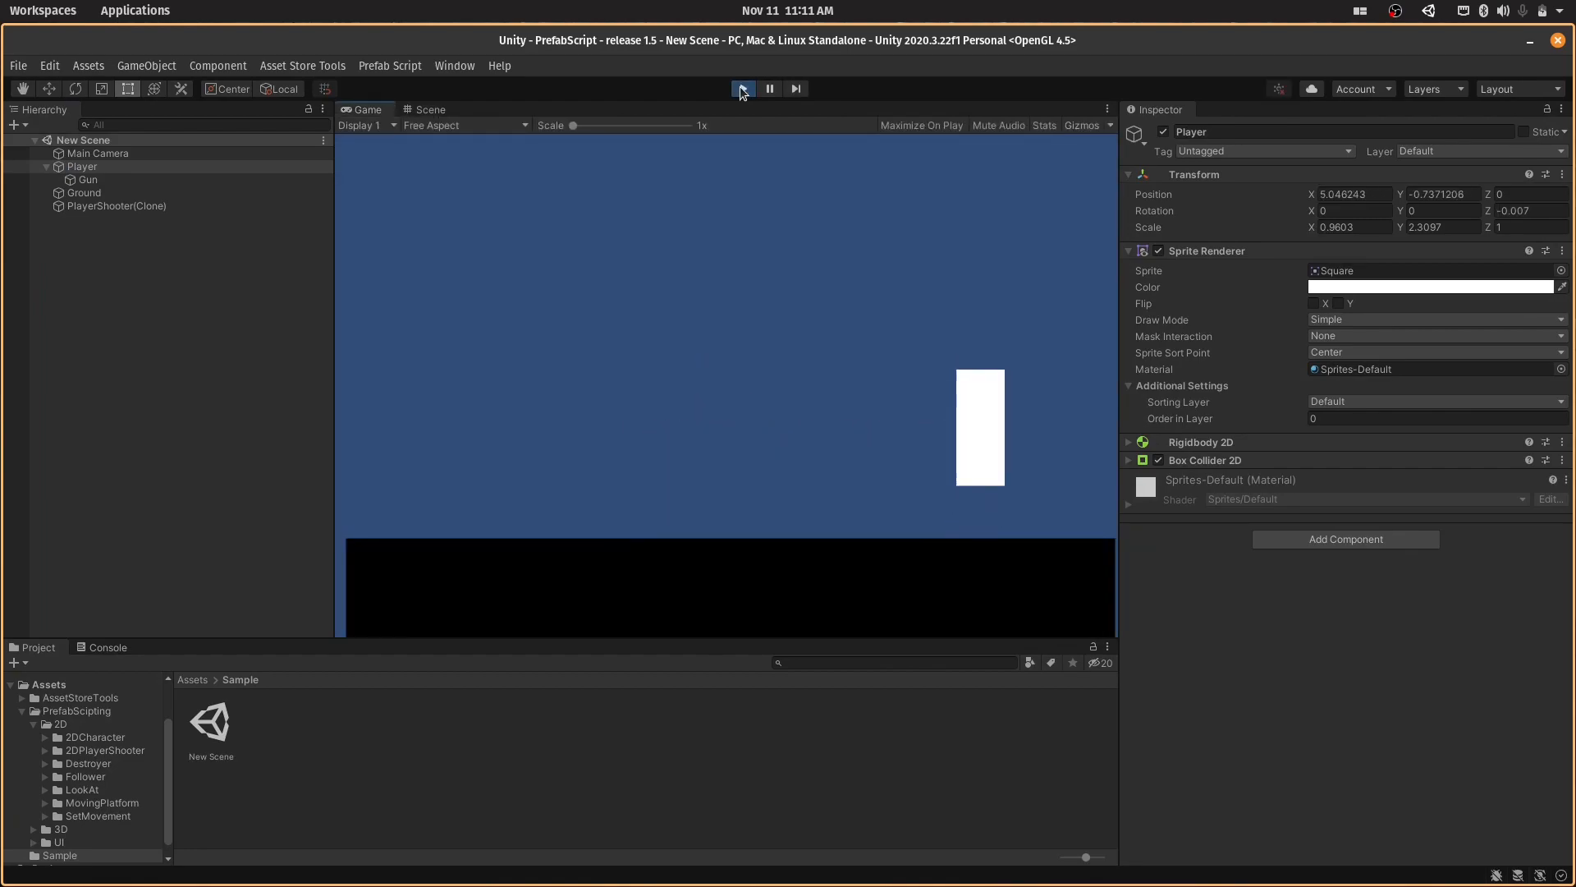
key(a)
click(654, 264)
click(654, 264)
click(654, 264)
click(654, 264)
click(654, 265)
click(654, 268)
click(654, 267)
click(654, 268)
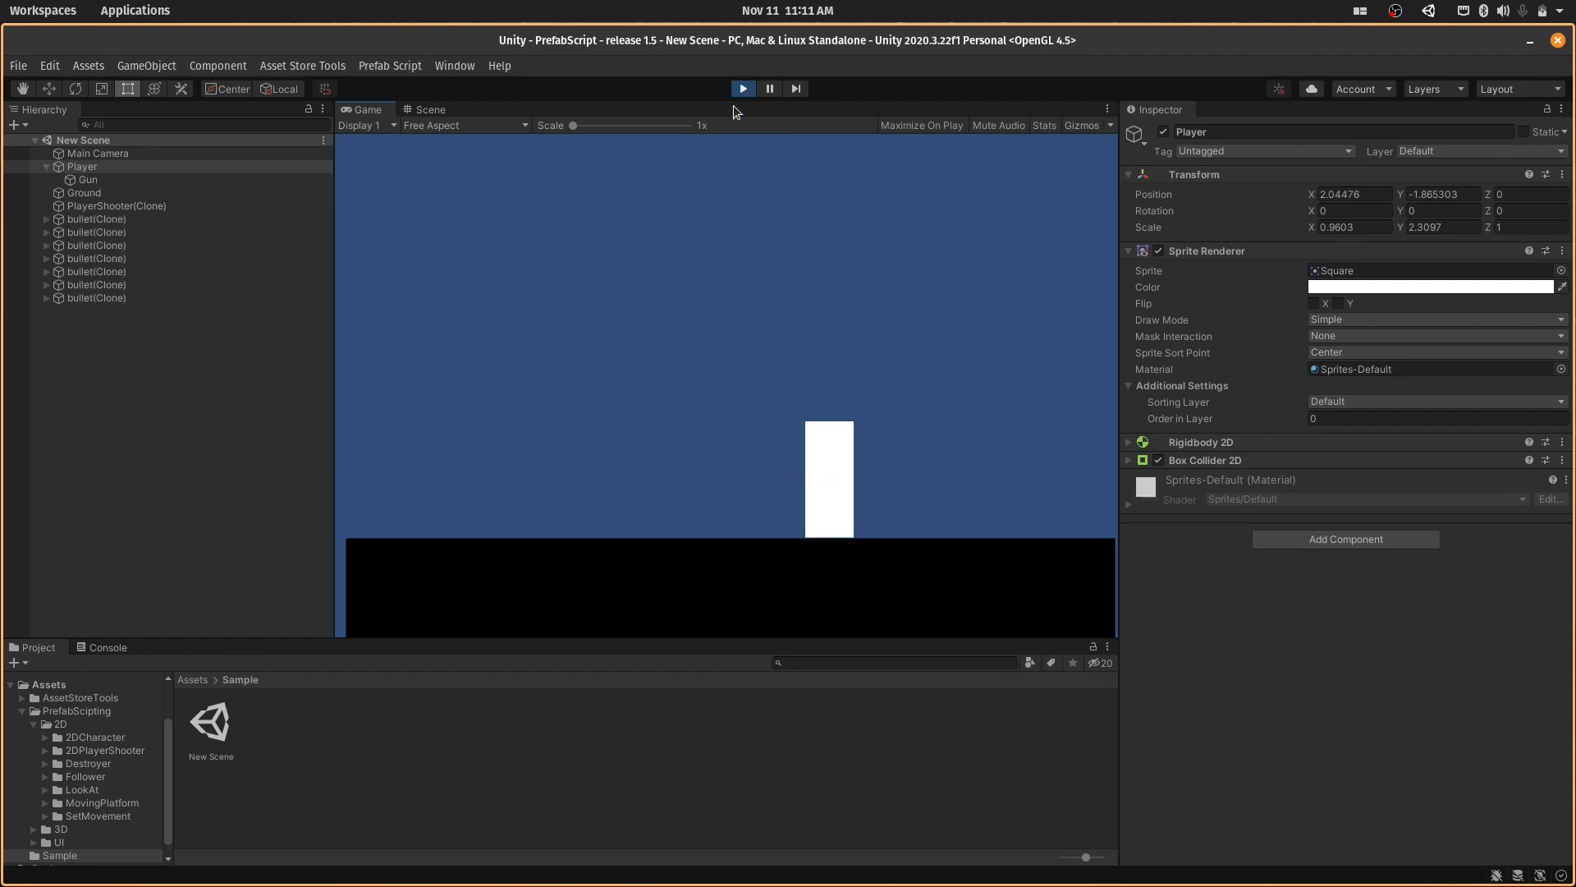
- Fire more bullets in short bursts, check the bullet clones in the scene's object list, and stop the game
click(651, 486)
click(651, 486)
click(651, 486)
click(651, 486)
click(651, 486)
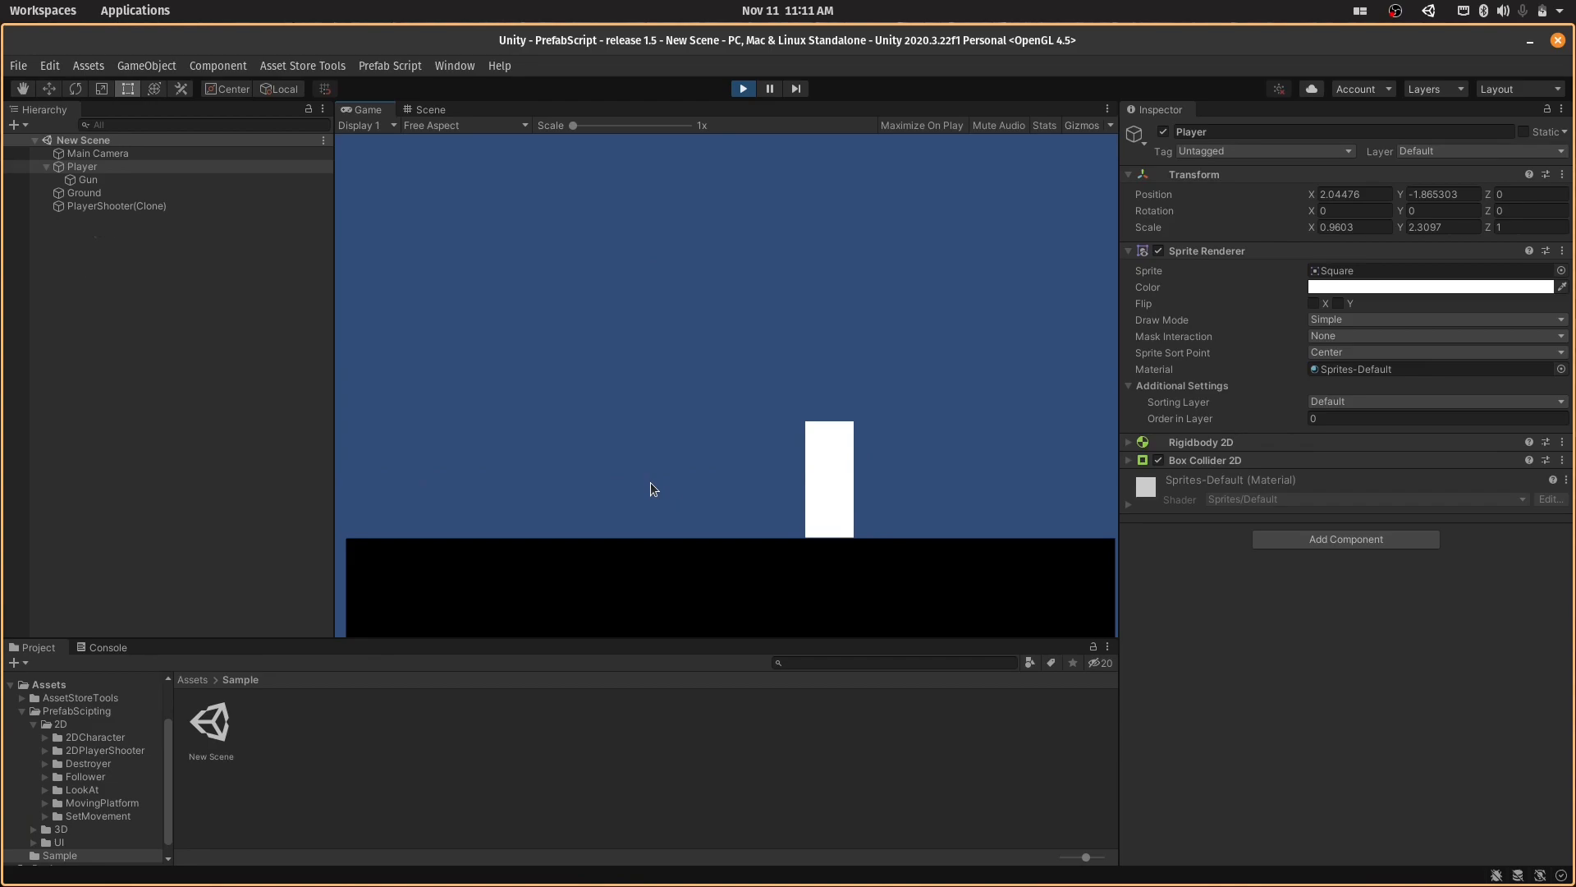
click(651, 484)
click(651, 484)
click(651, 484)
click(651, 485)
click(651, 484)
click(651, 485)
click(651, 485)
click(651, 485)
click(651, 485)
click(651, 484)
click(651, 485)
click(651, 484)
click(651, 484)
click(651, 485)
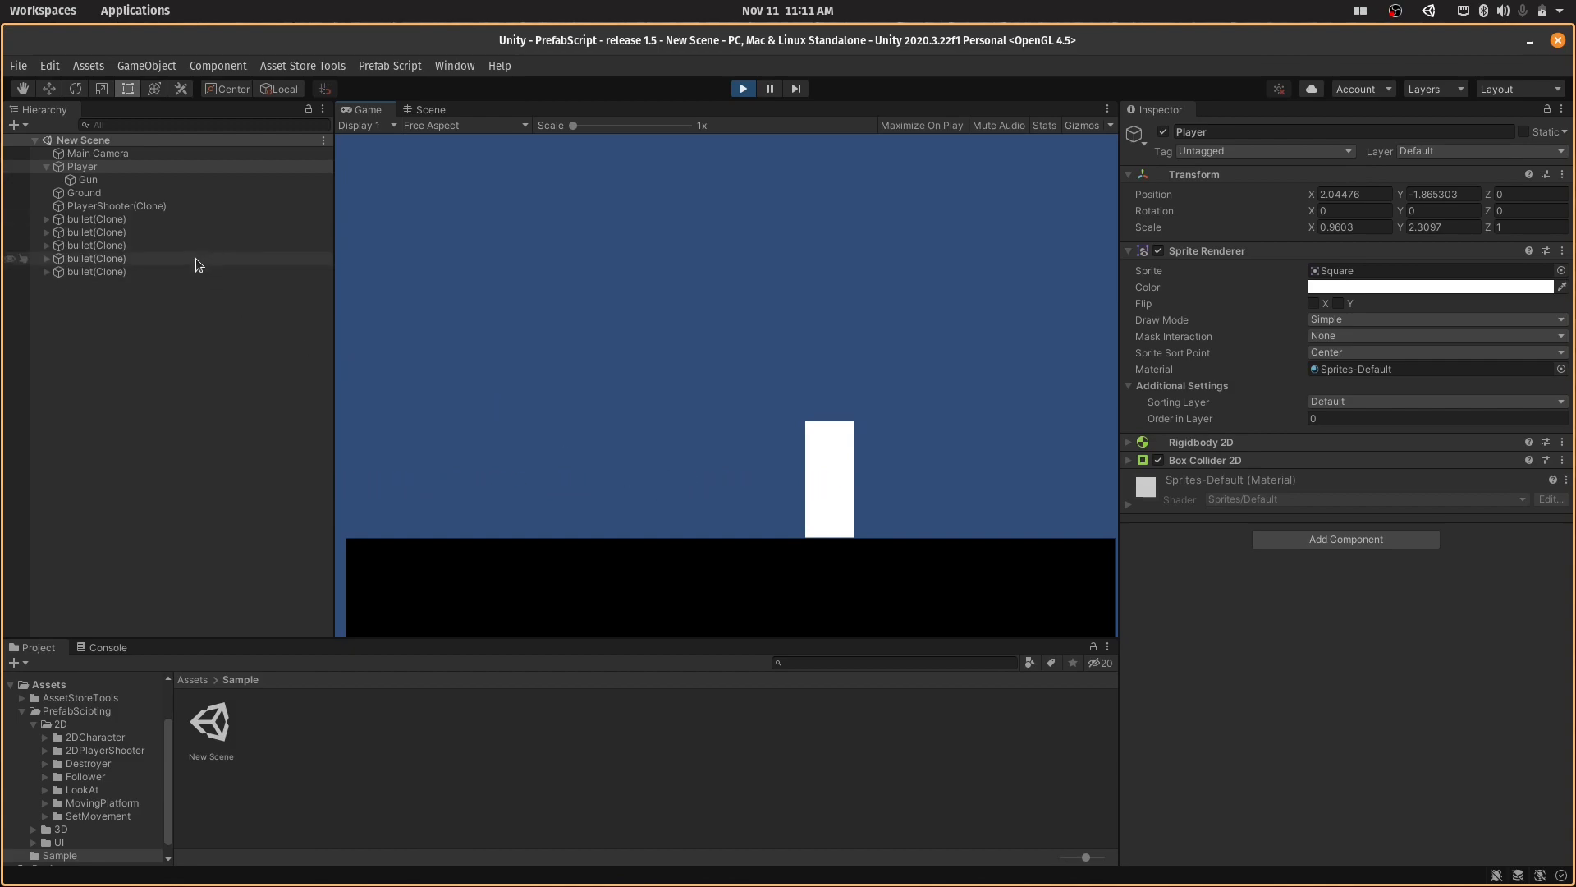
click(426, 277)
click(425, 277)
click(425, 277)
click(426, 278)
click(426, 278)
click(425, 277)
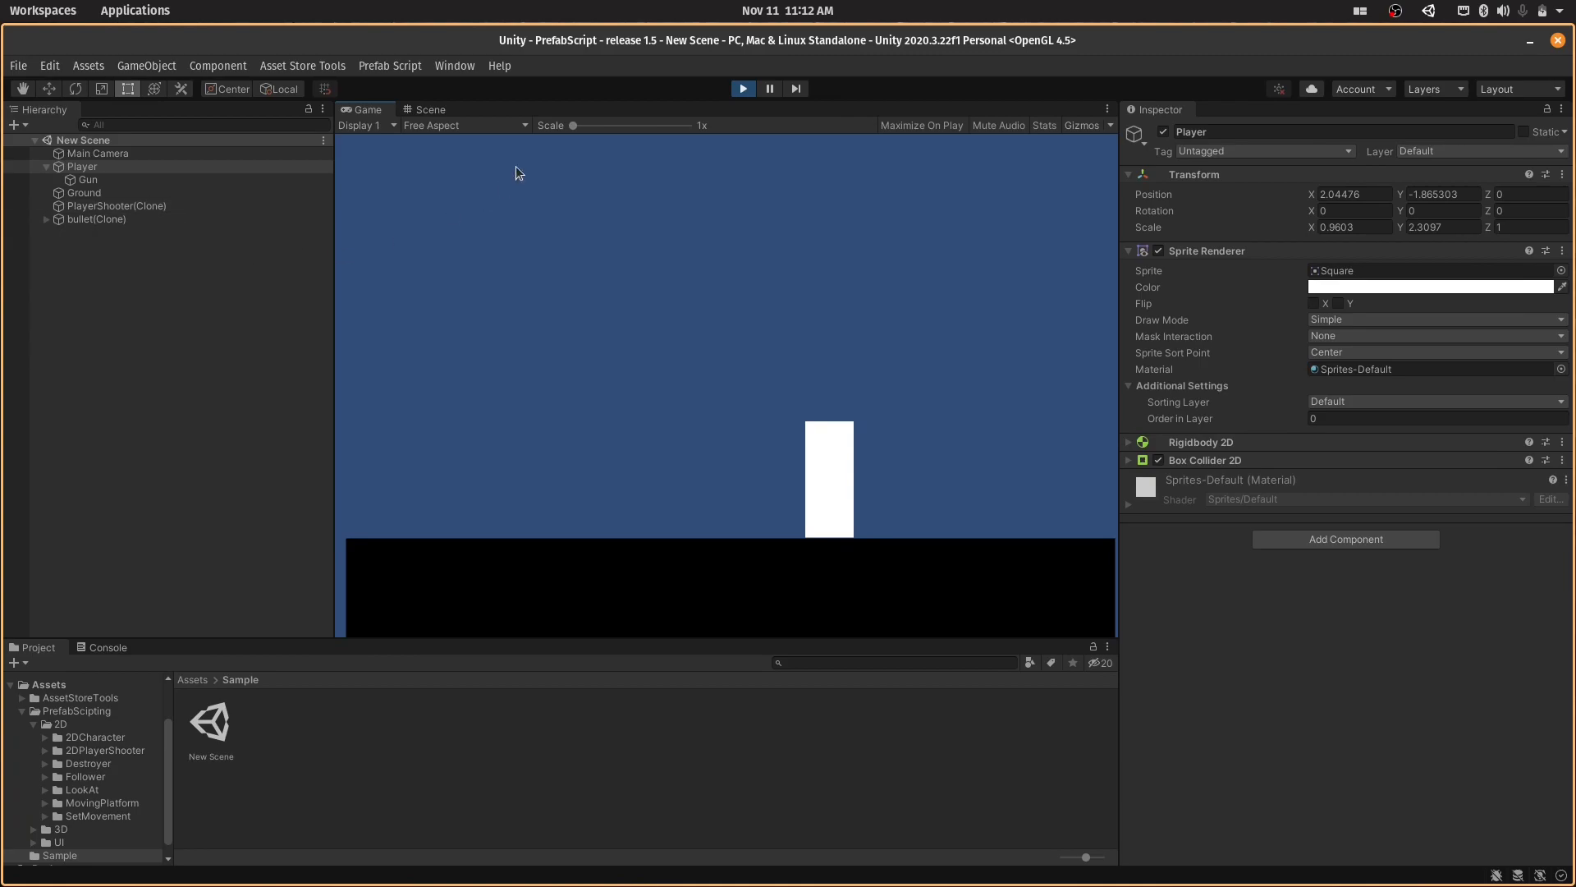
click(744, 90)
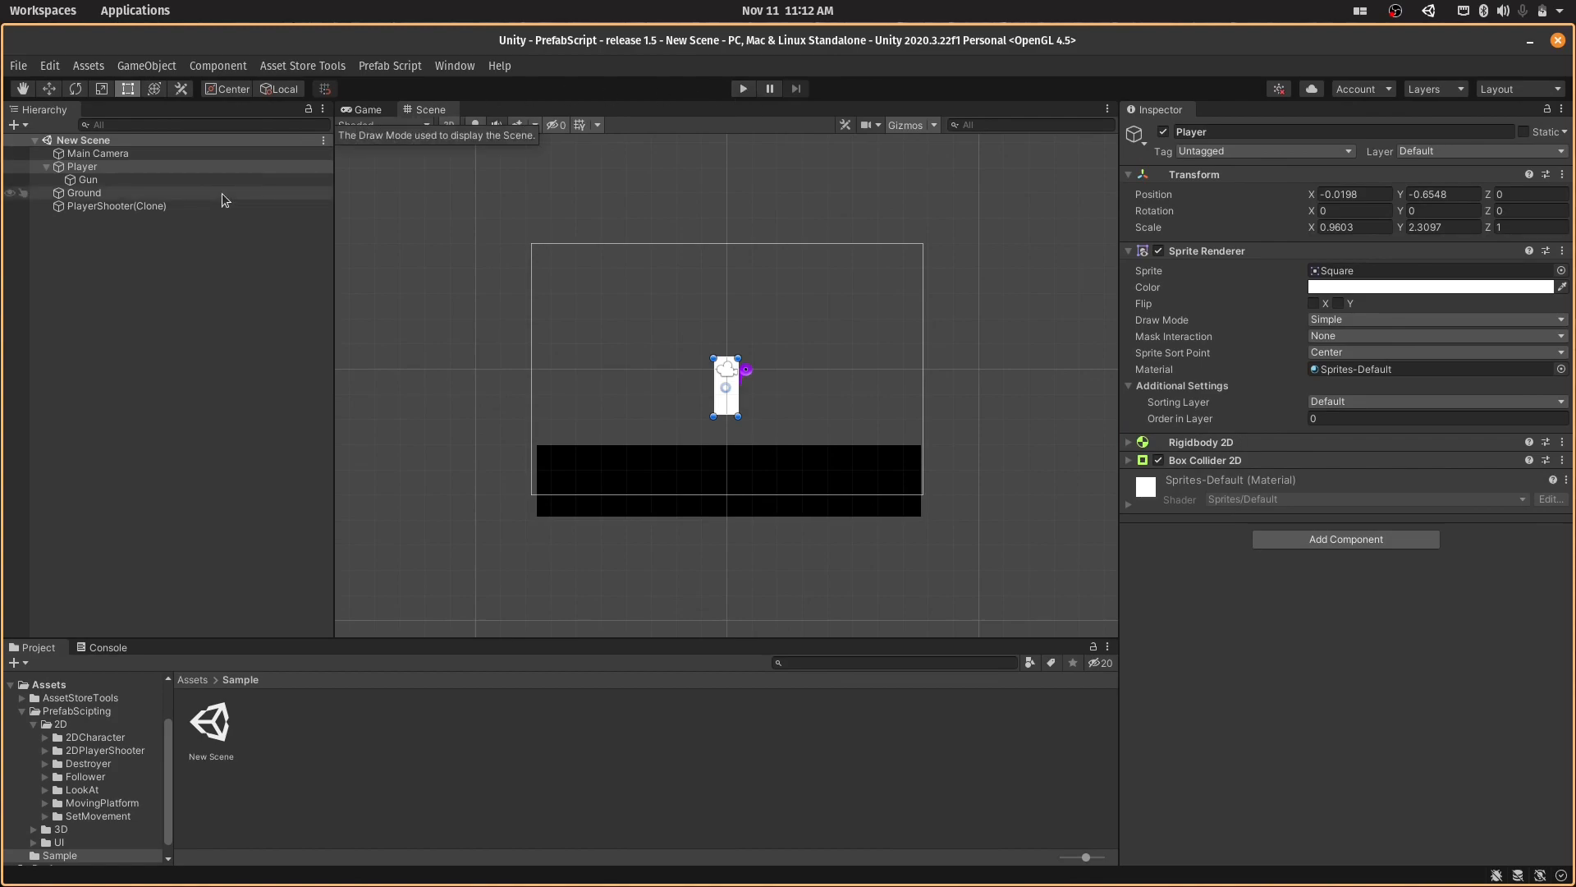
- Delete PlayerShooter(Clone) and Player with its Gun child from the scene
click(160, 210)
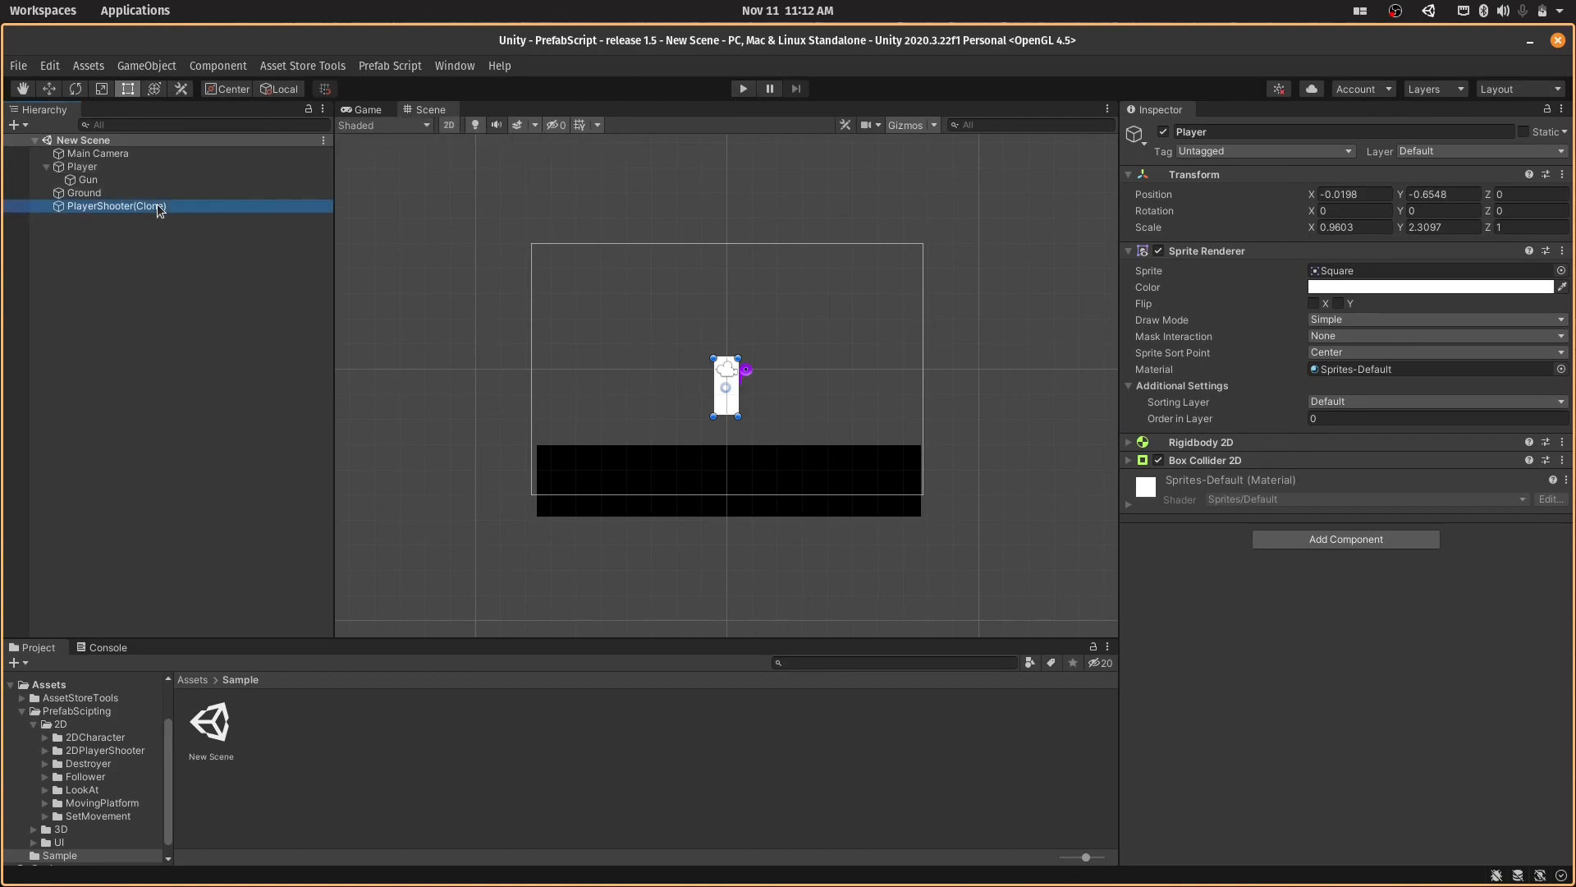
key(Delete)
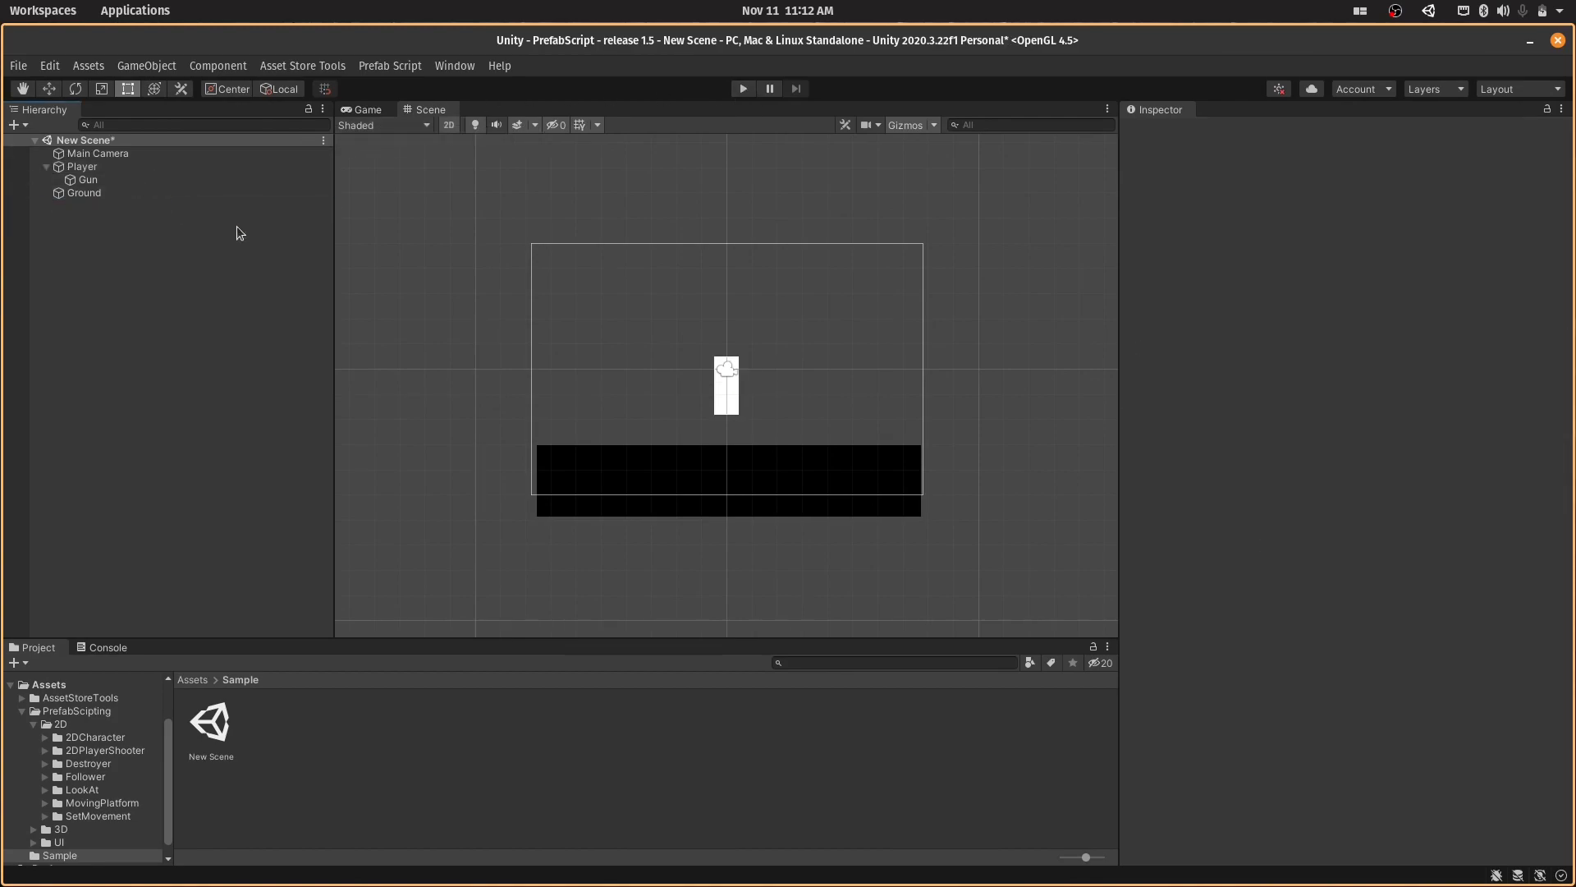
click(169, 167)
key(Delete)
click(169, 170)
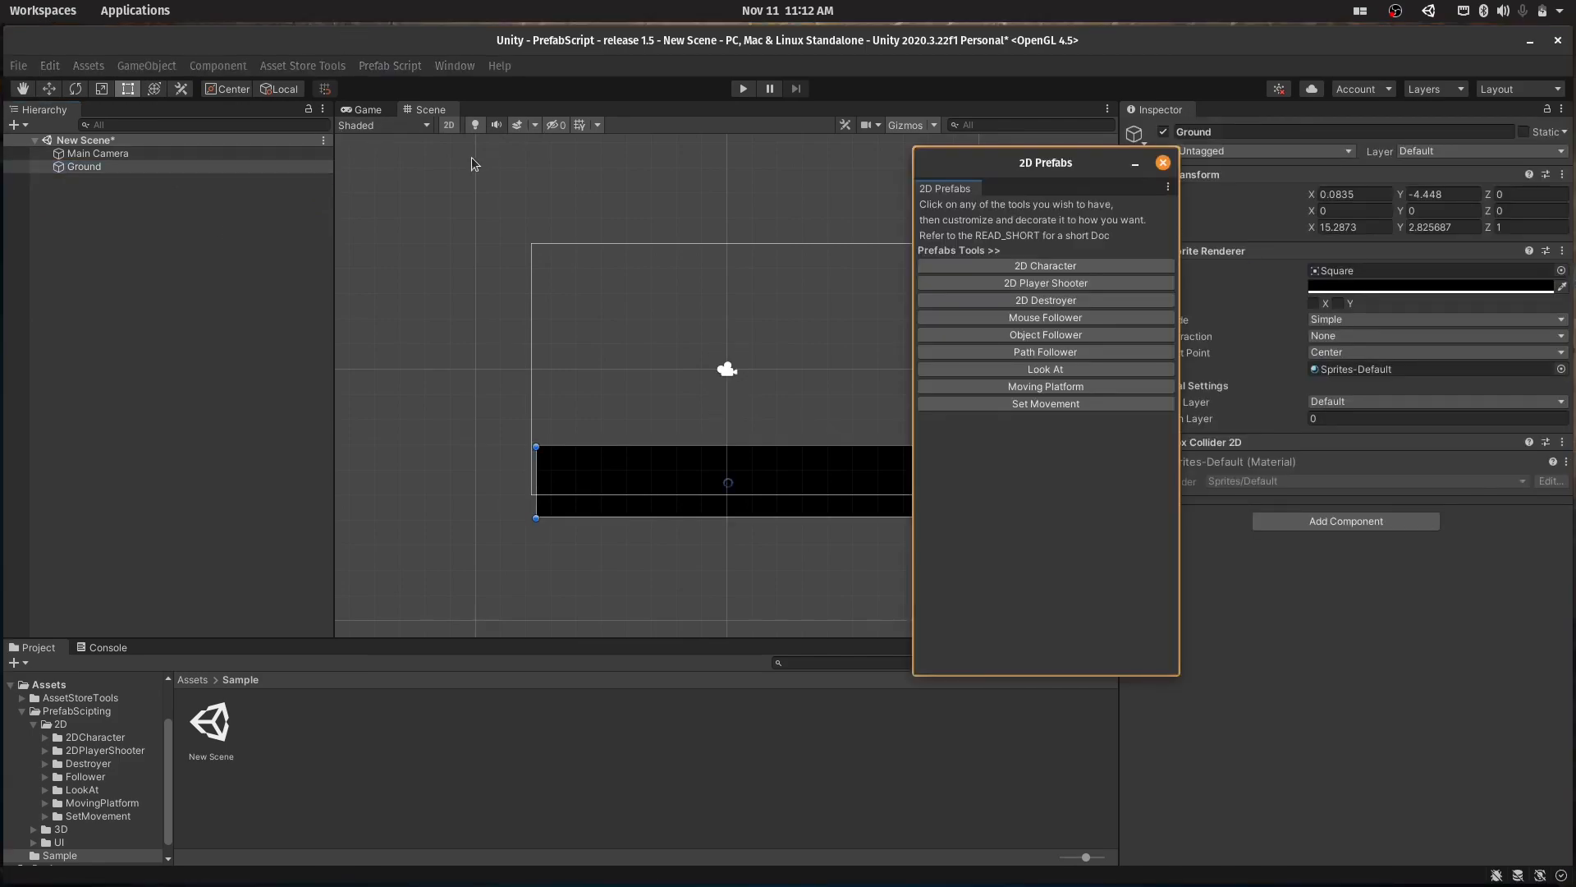
- Add the 2D Destroyer prefab to the scene and view the Destroy Script settings of Destroyer(Clone)
click(1043, 297)
click(1163, 162)
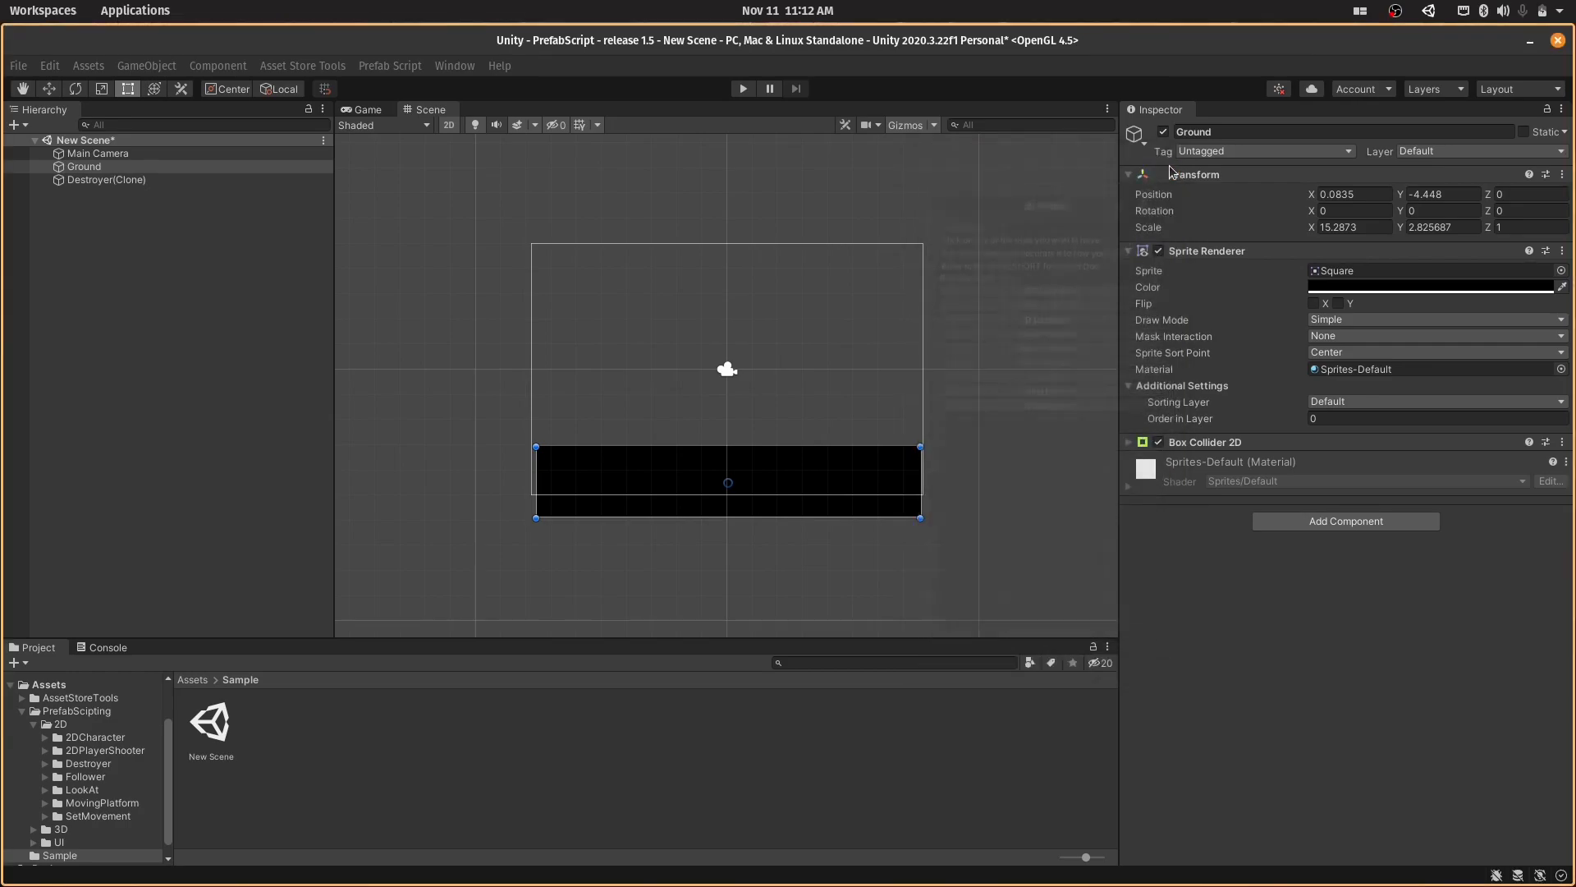
click(218, 177)
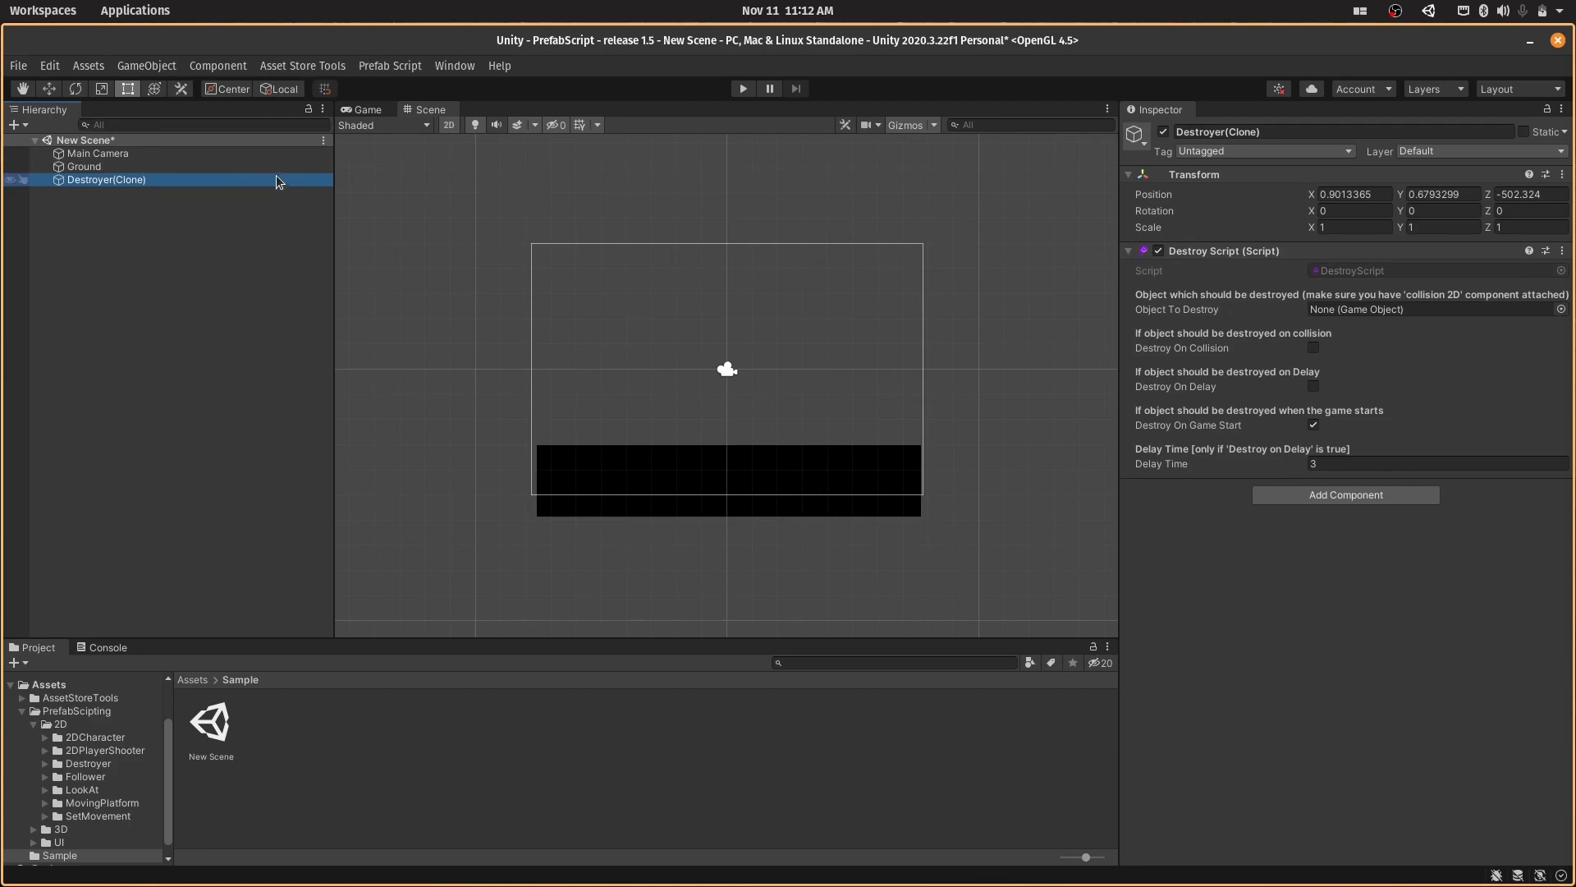
click(725, 441)
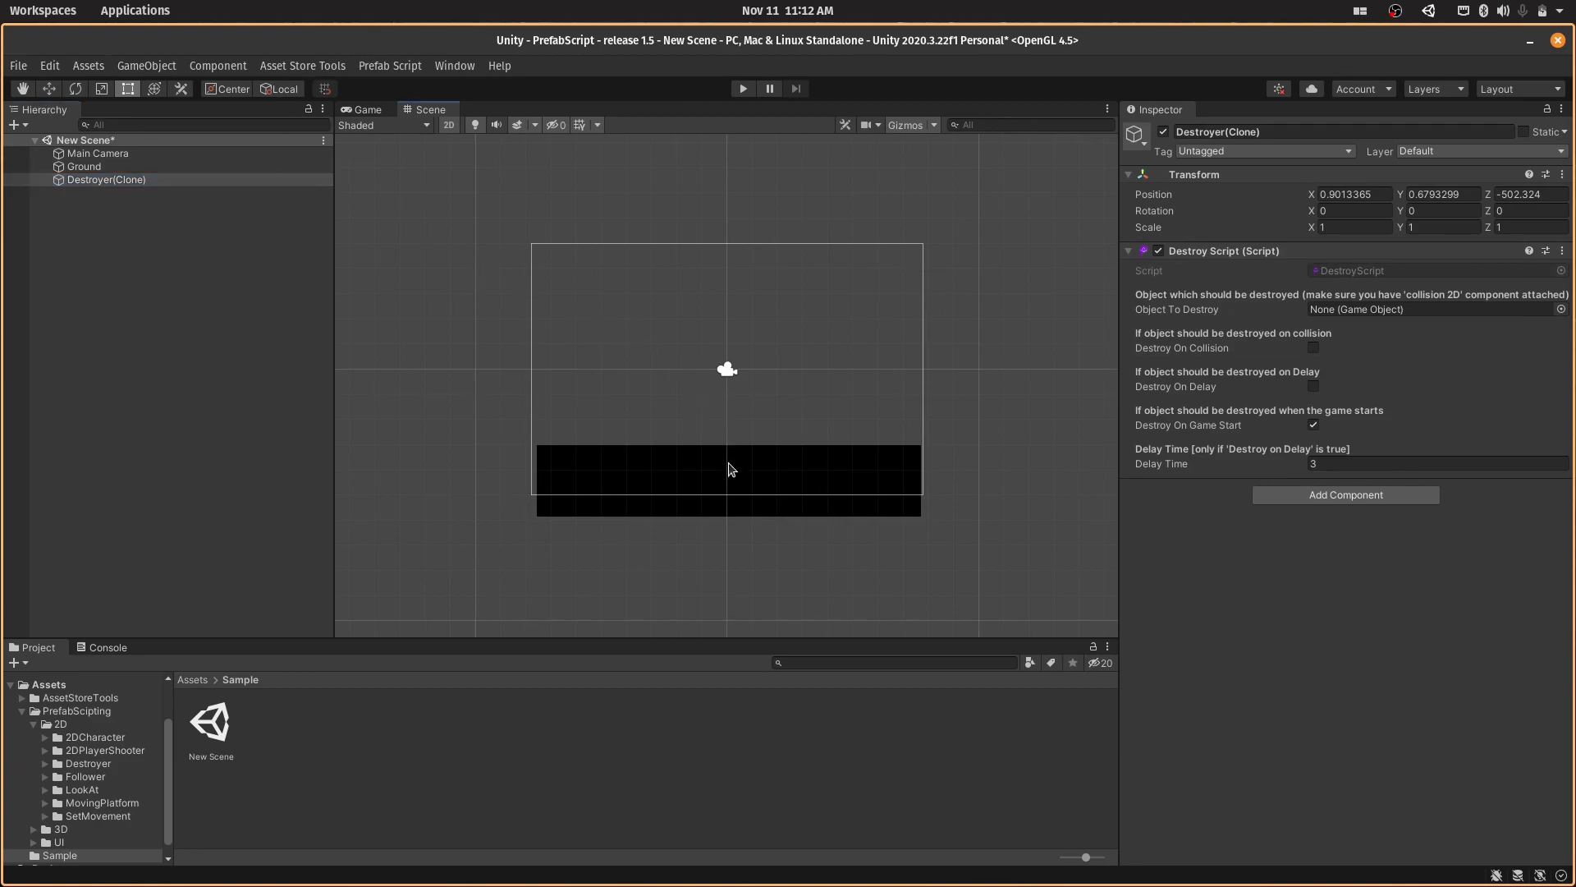
- Move Ground to the centre of the camera frame and shrink it to a square about 2.8 units wide
click(179, 166)
drag(697, 465, 704, 350)
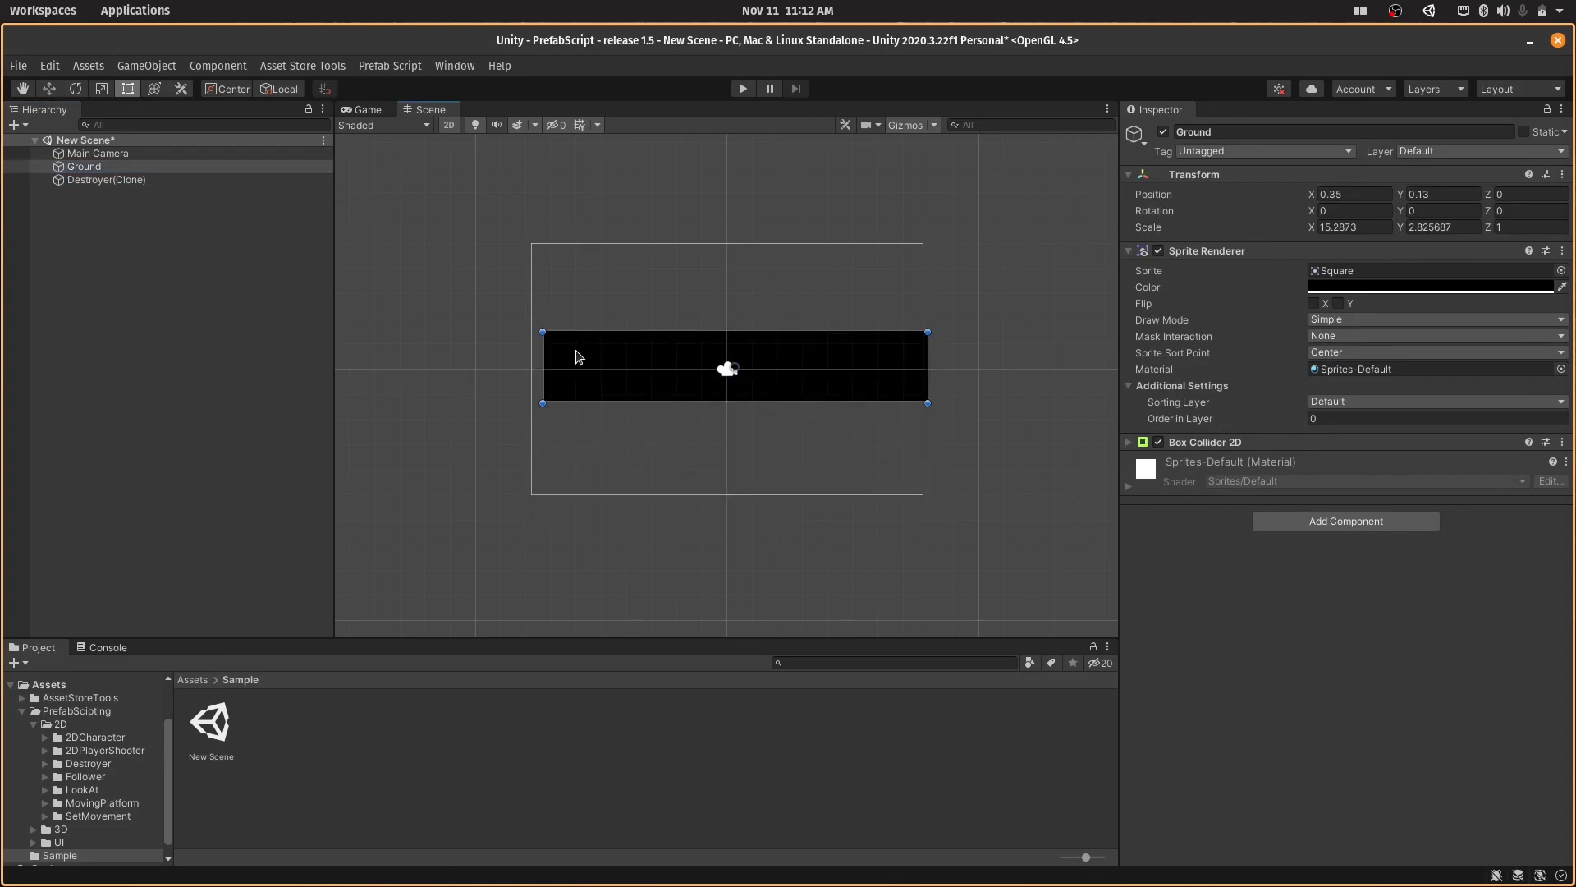
drag(544, 366, 721, 396)
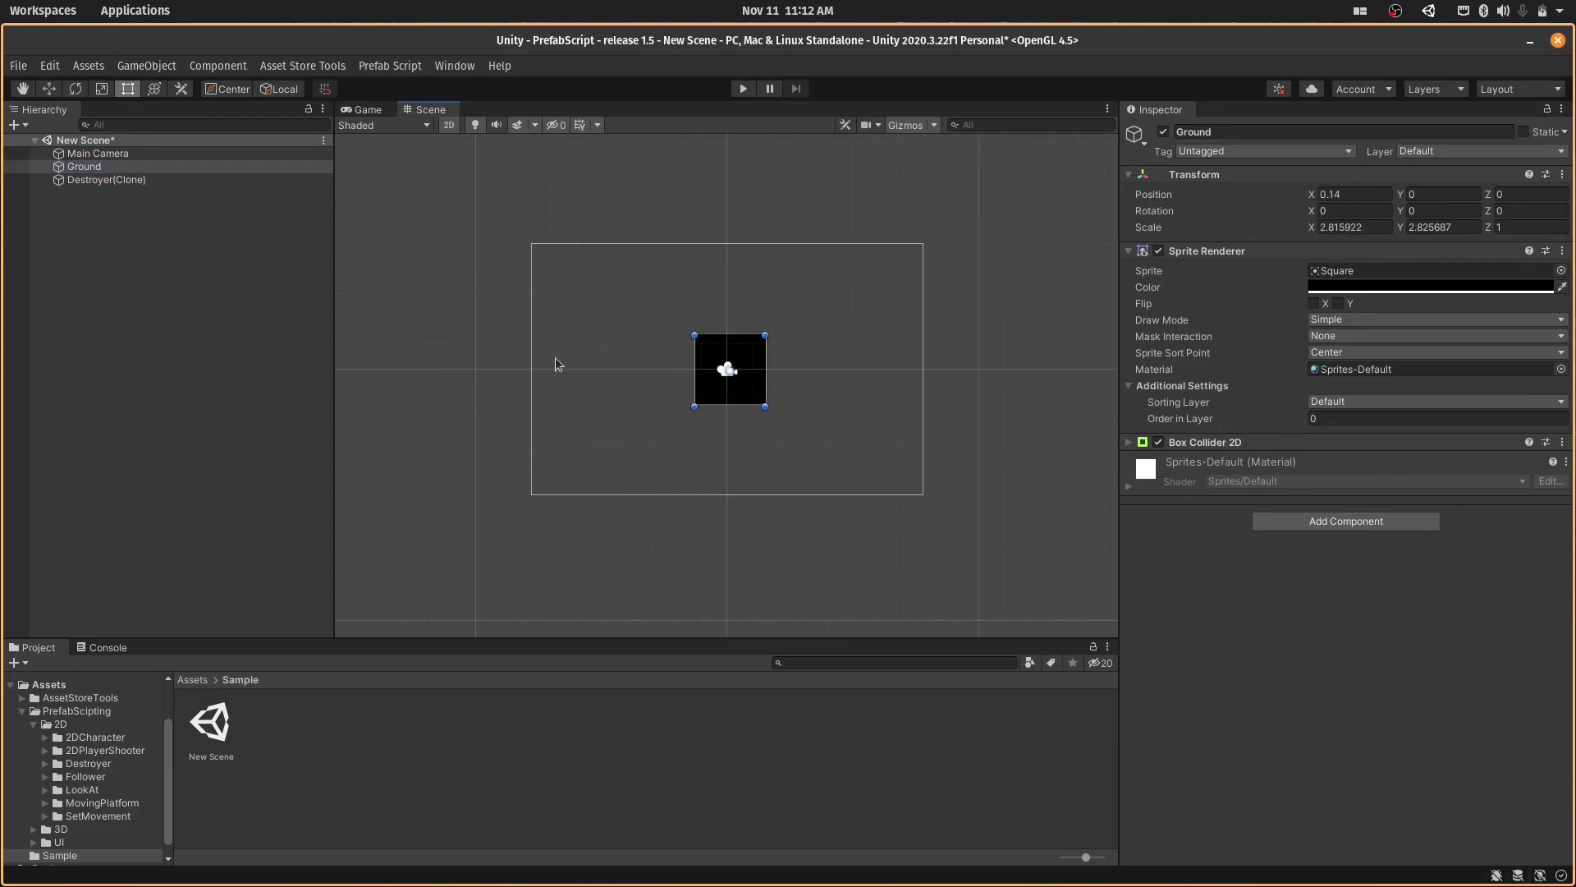
- Assign Ground as Destroyer(Clone)'s Object To Destroy, and enable Destroy On Delay instead of Destroy On Game Start
click(154, 179)
drag(145, 164, 1371, 309)
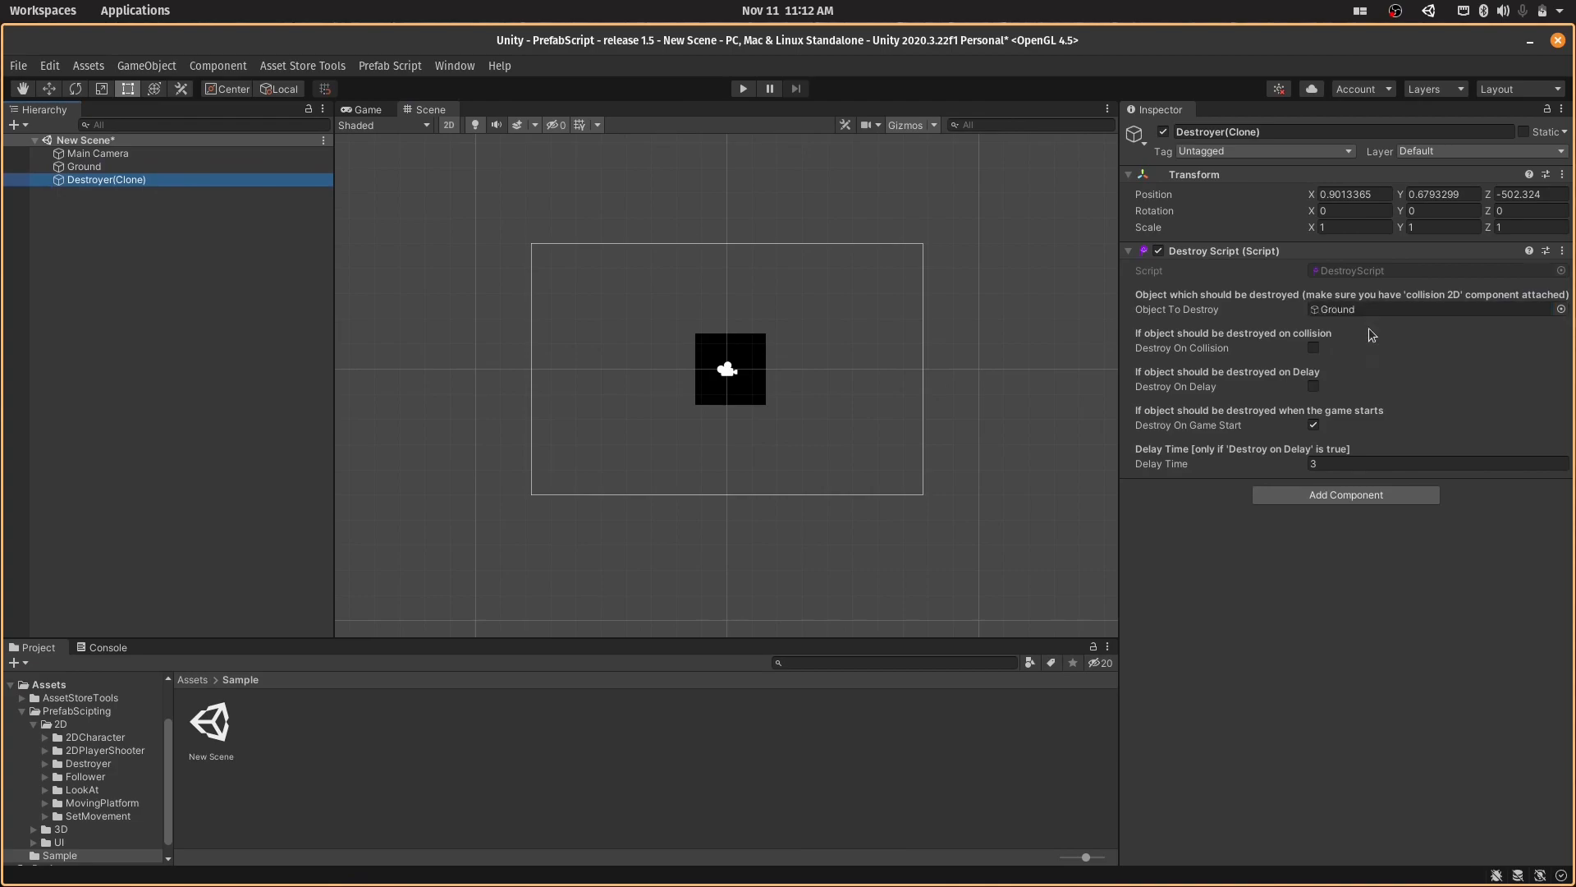
click(1314, 425)
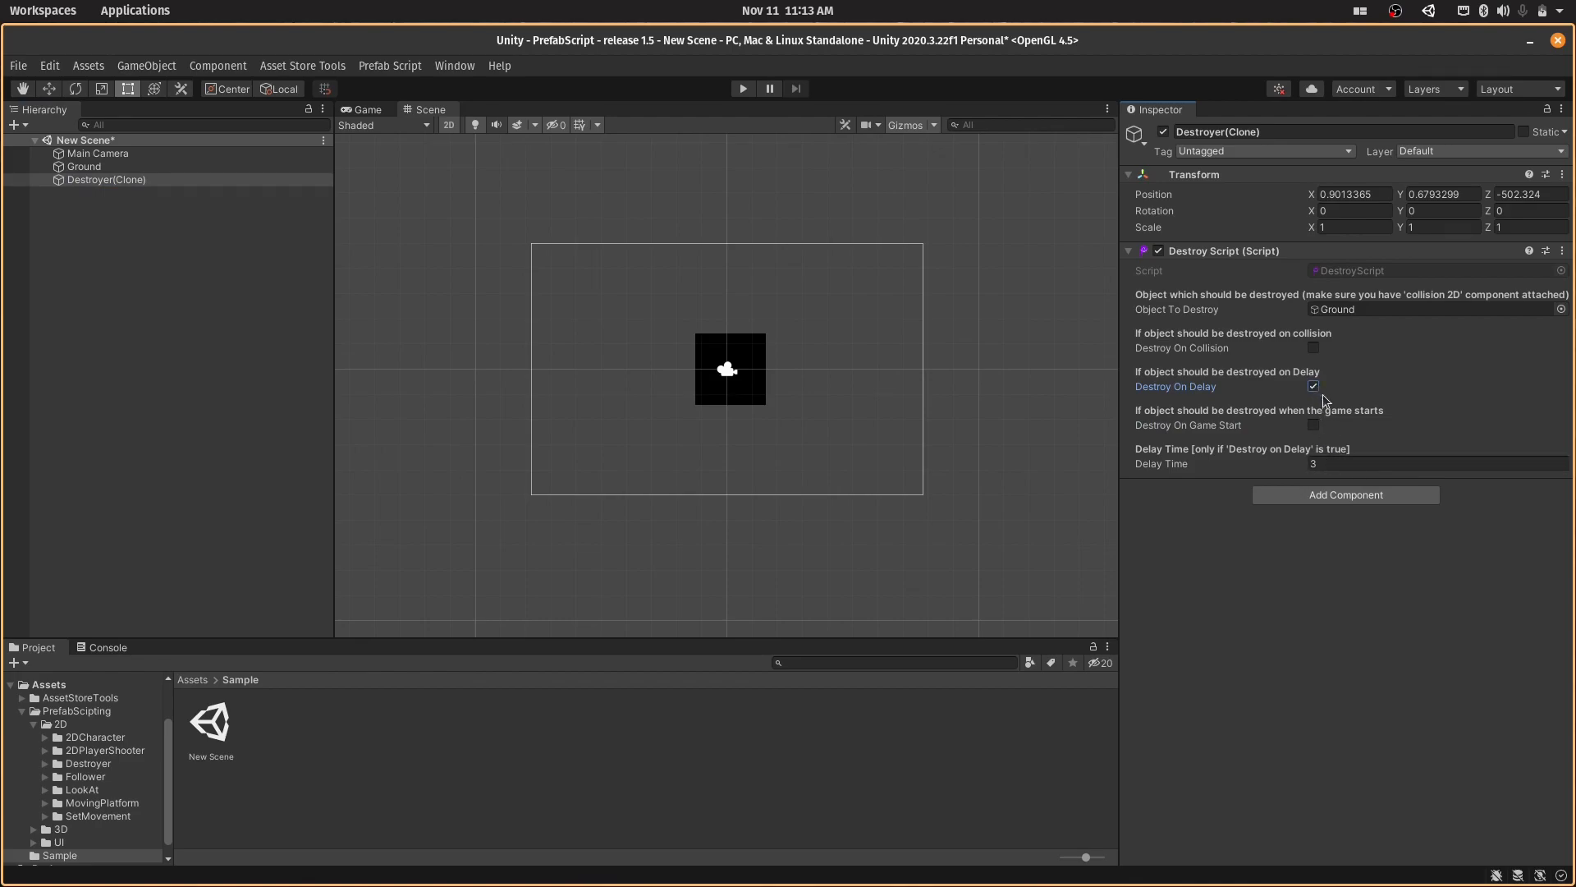
- Set Destroyer(Clone)'s Delay Time to 3, run the game to test the delayed destruction, and stop it
click(1144, 465)
mouse_move(1144, 465)
mouse_down()
mouse_move(1175, 471)
mouse_move(1150, 471)
mouse_up()
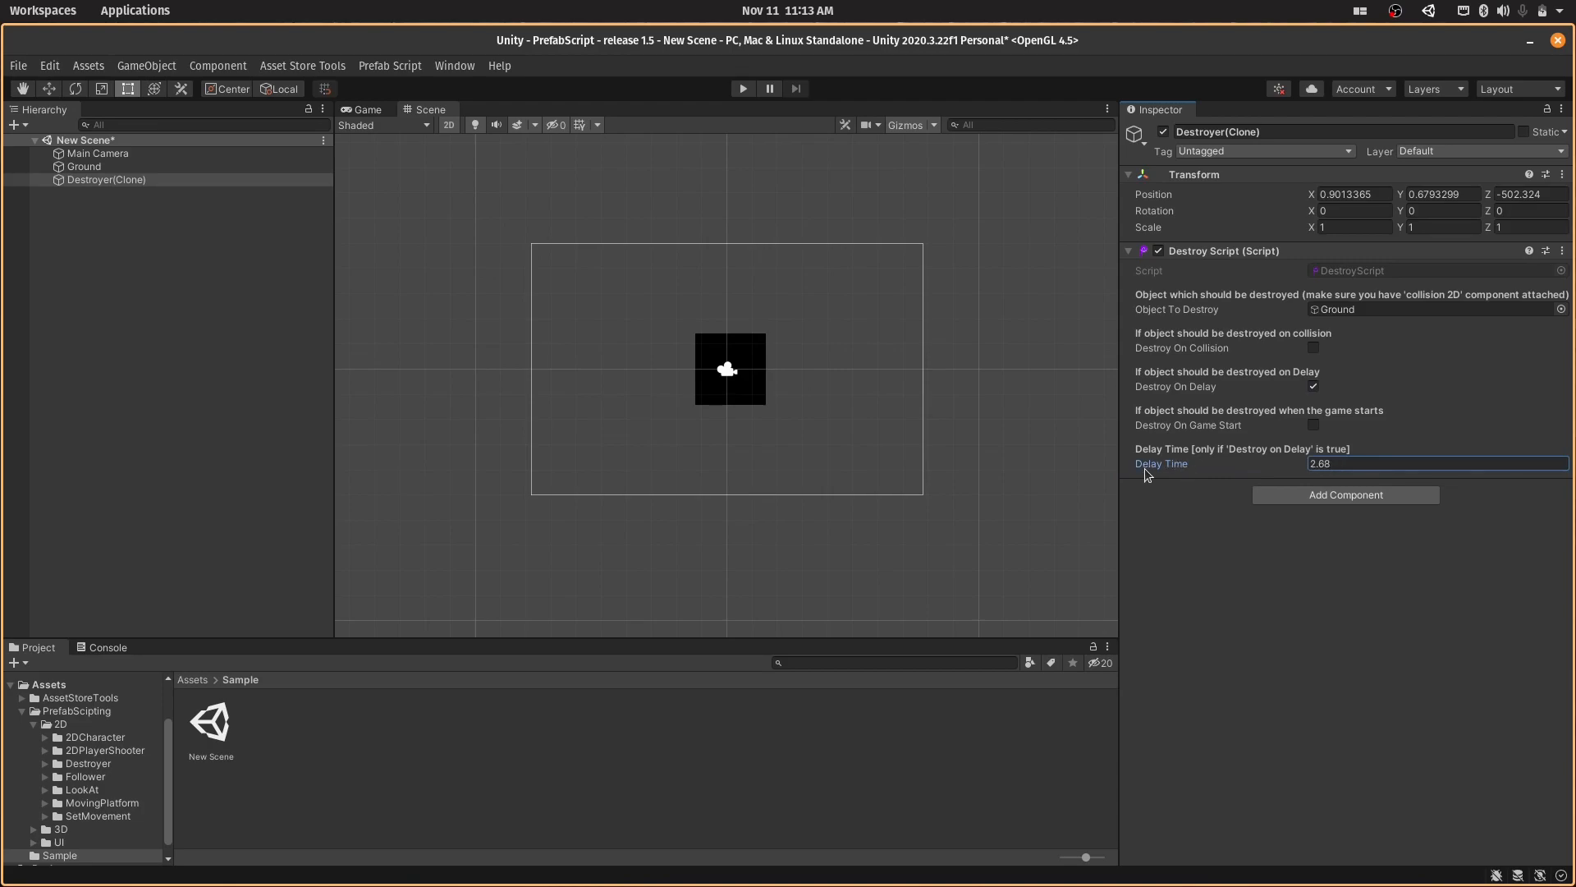
click(1331, 463)
text(3)
click(754, 92)
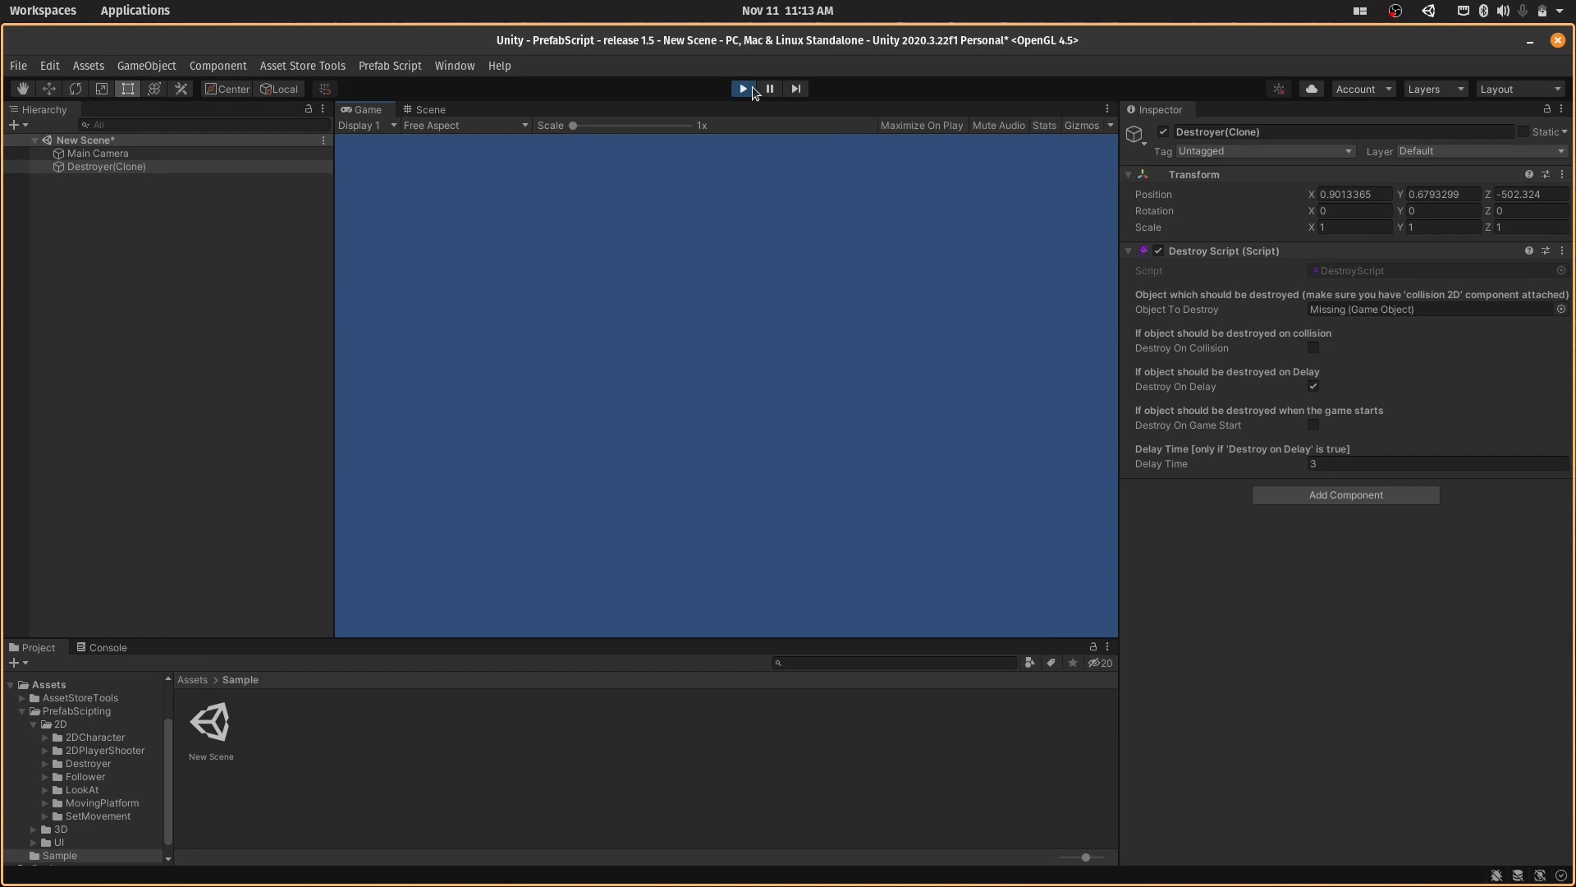
click(743, 89)
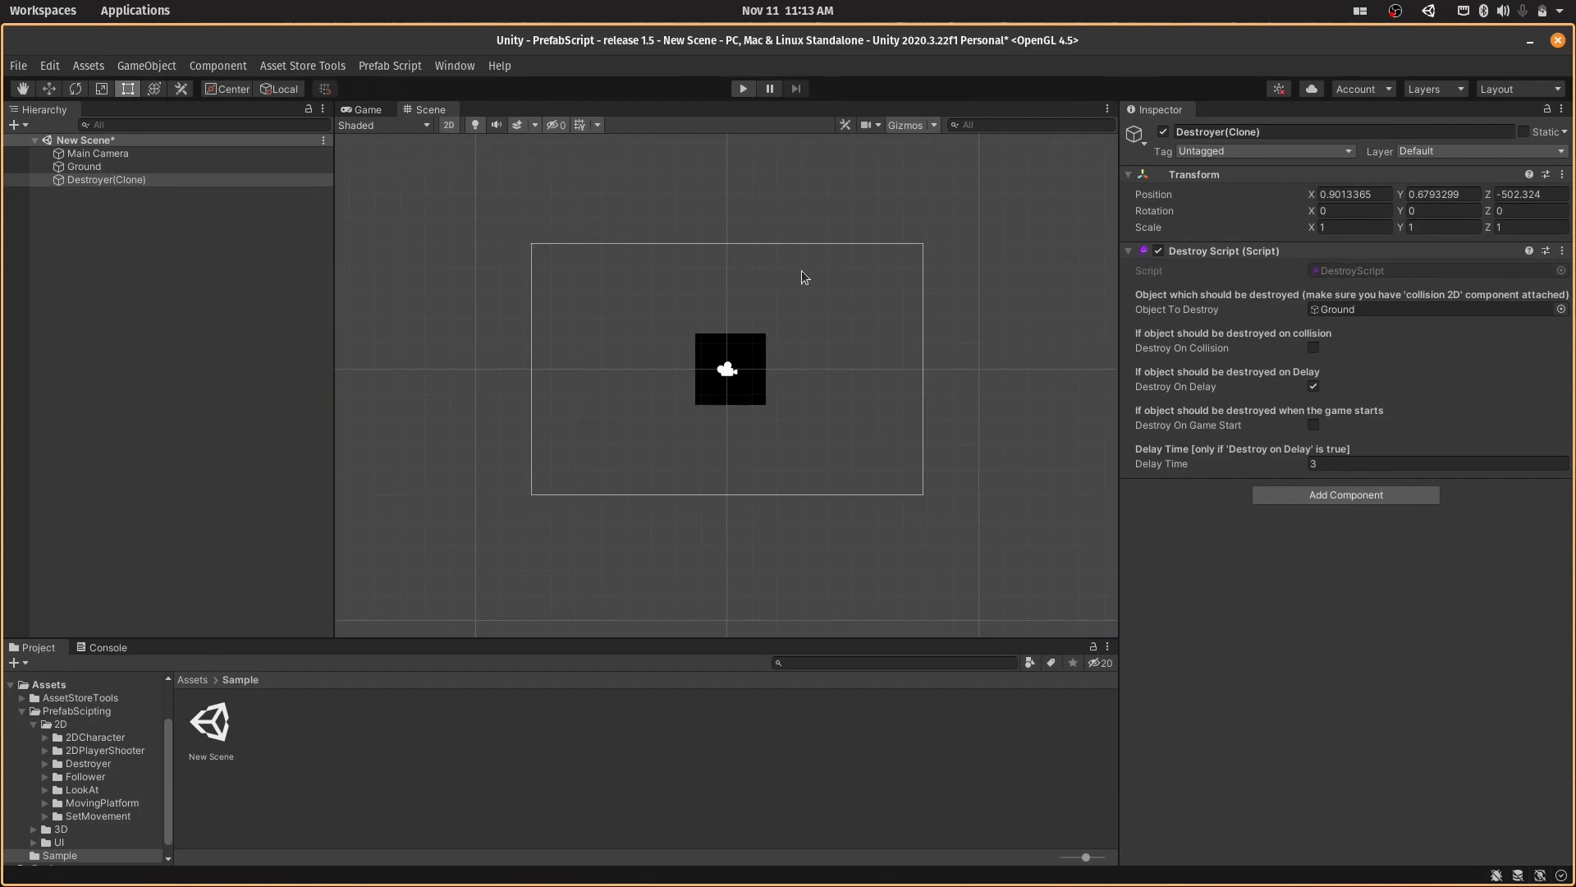
- Switch Destroyer(Clone) from Destroy On Delay to Destroy On Game Start, then test it by running and stopping the game
click(1312, 387)
click(1314, 424)
click(743, 89)
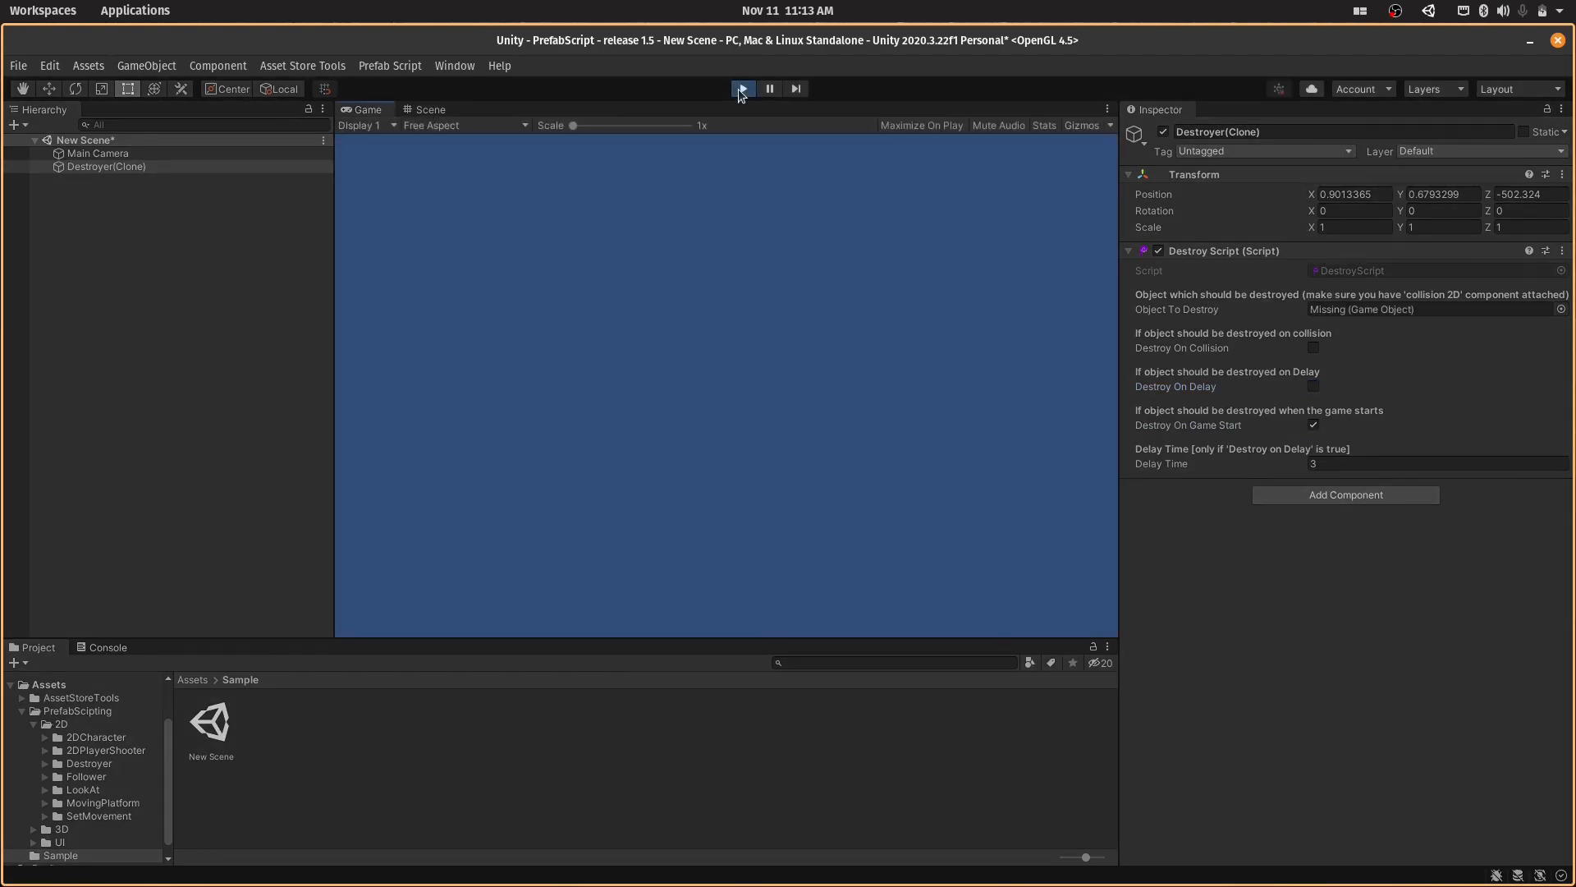
click(742, 89)
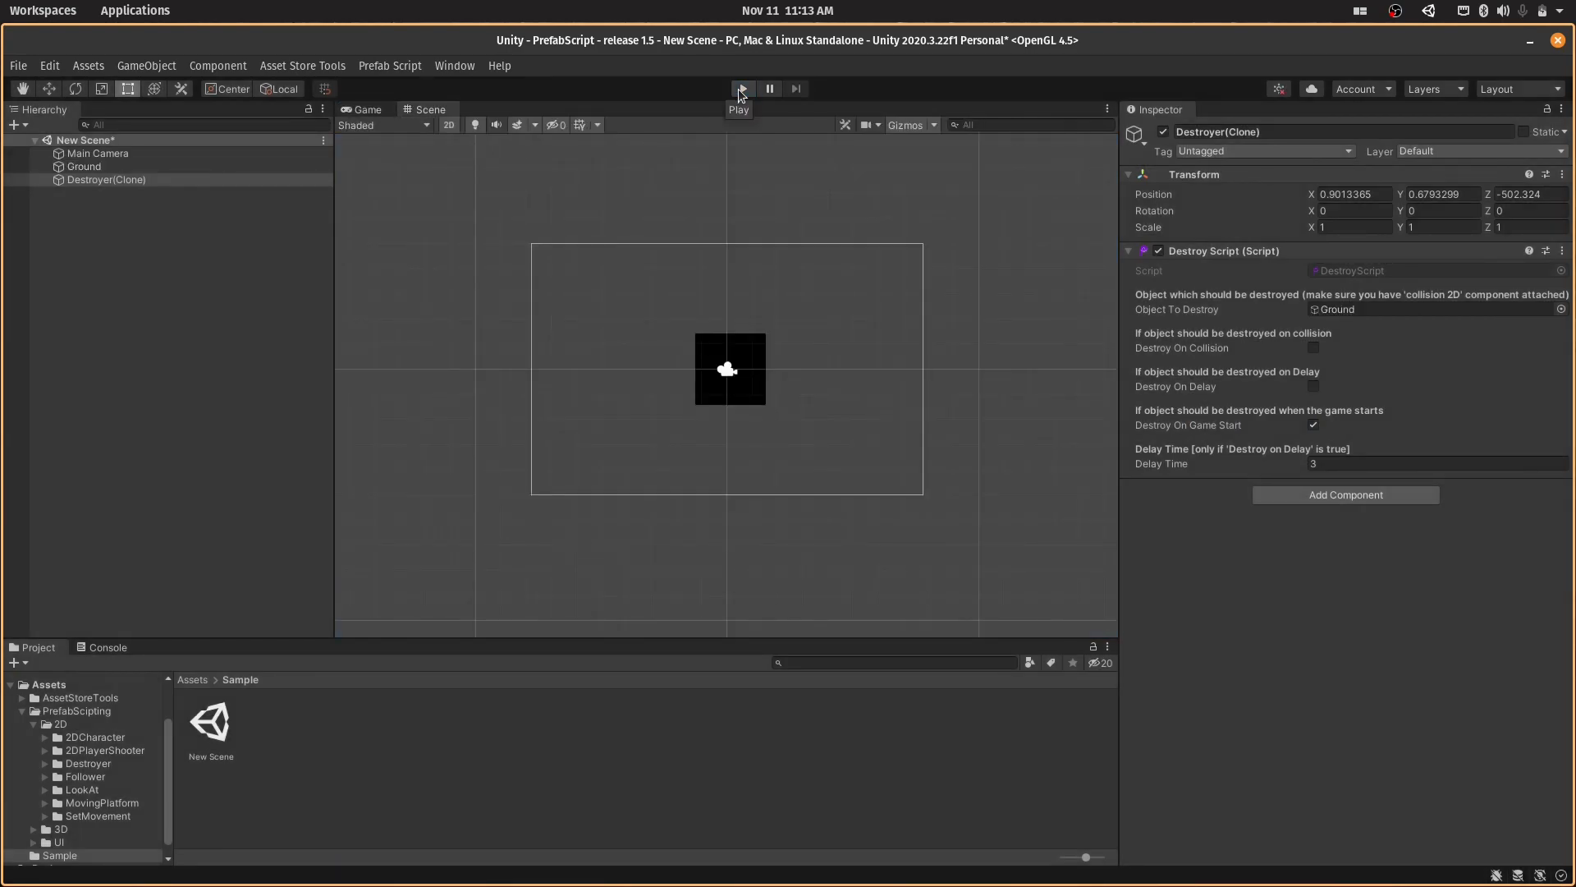
- Replace Destroyer(Clone) with the Mouse Follower prefab and save the scene
click(200, 181)
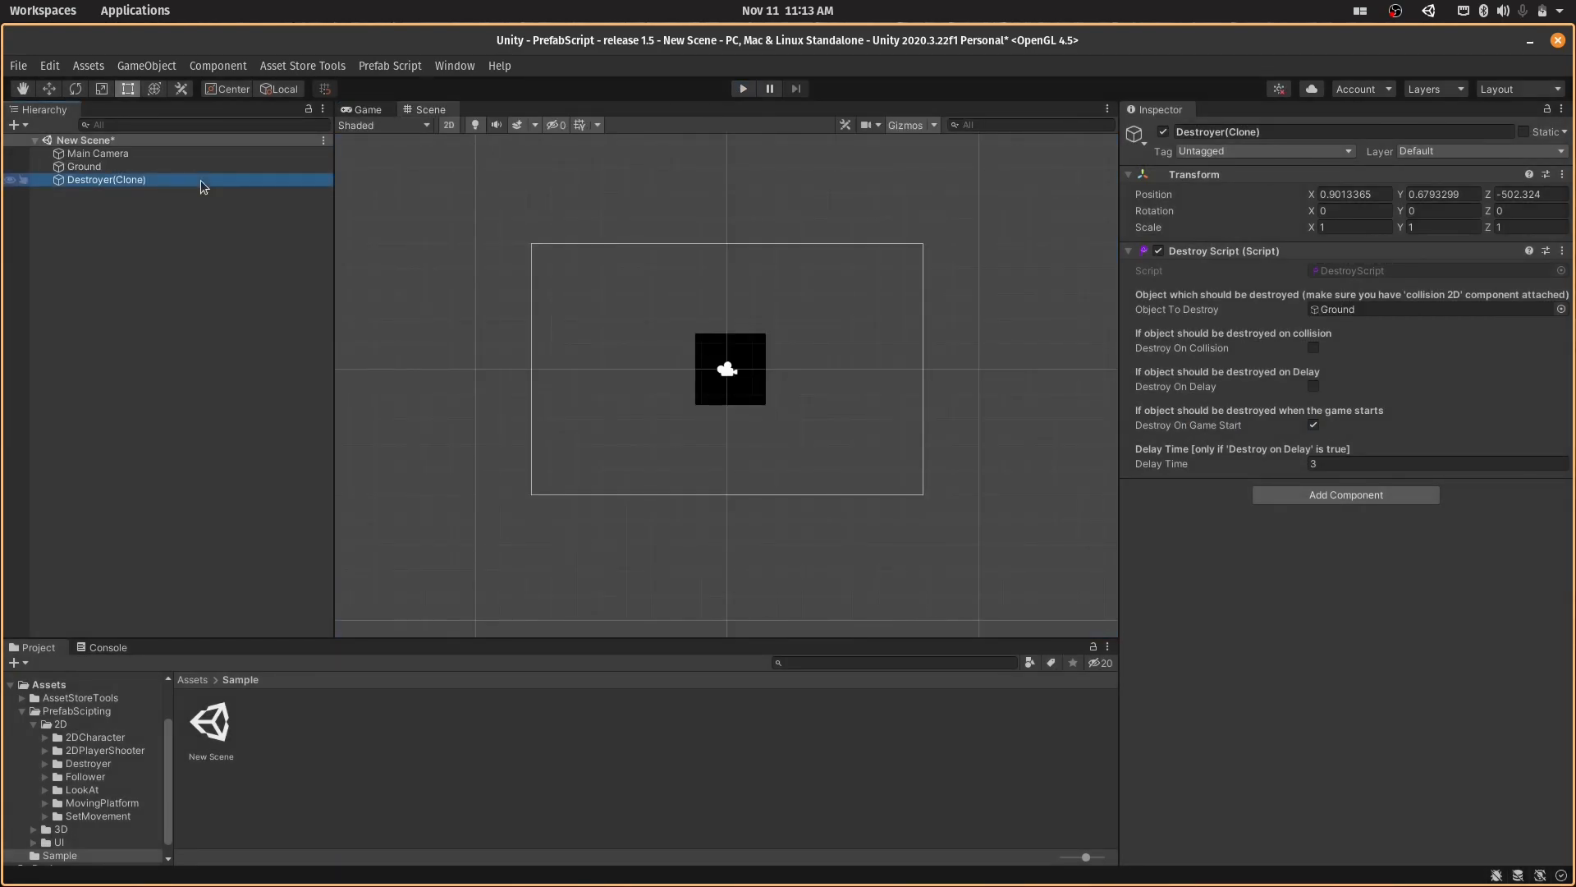
key(Delete)
click(390, 65)
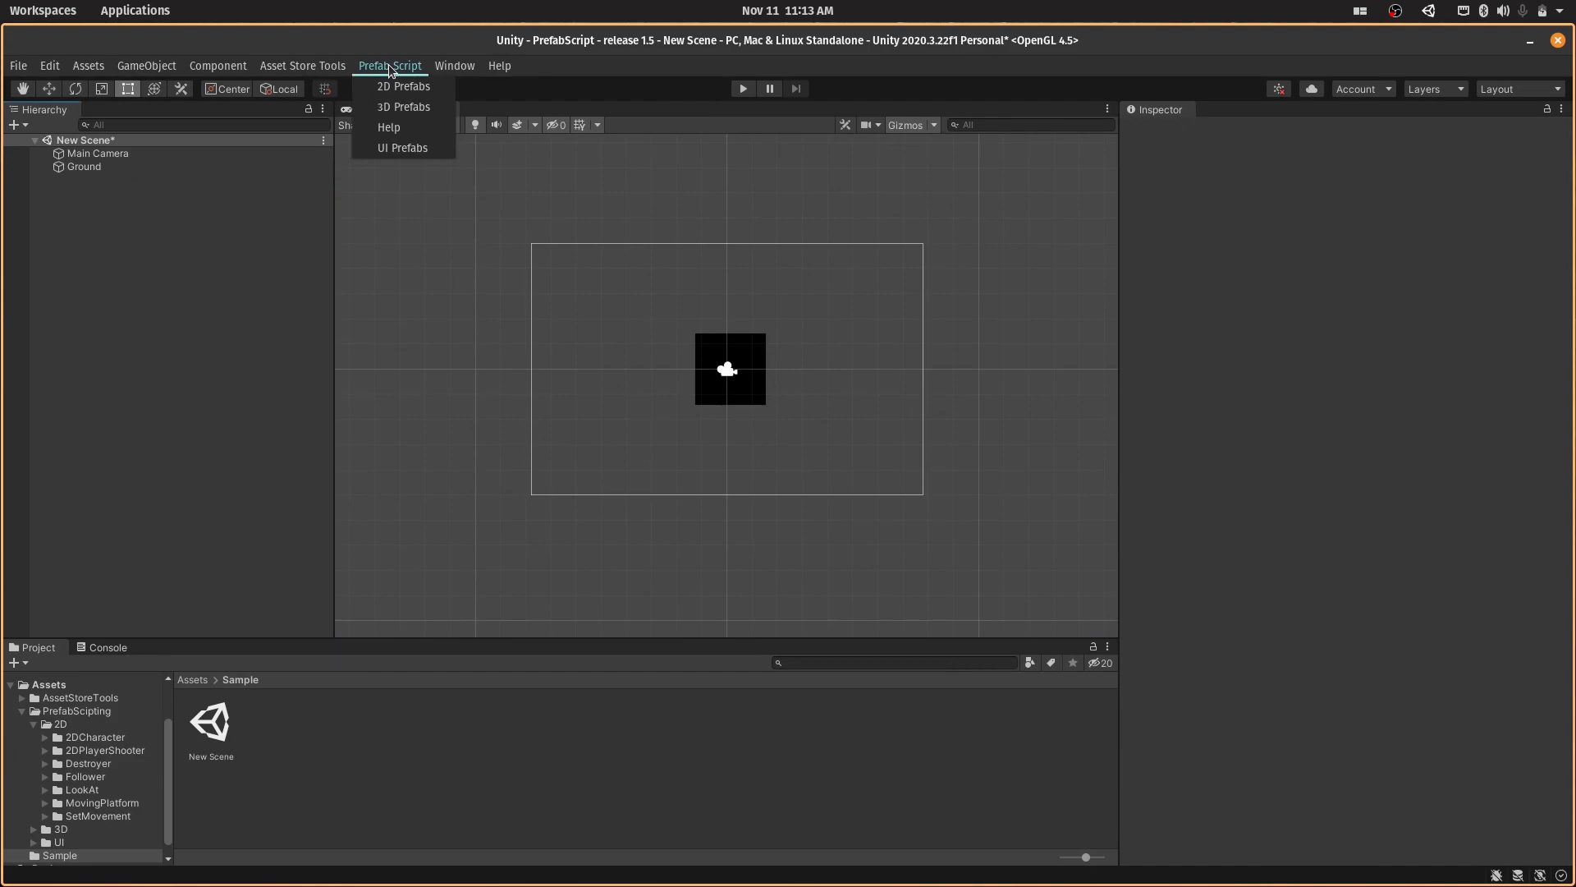
click(390, 87)
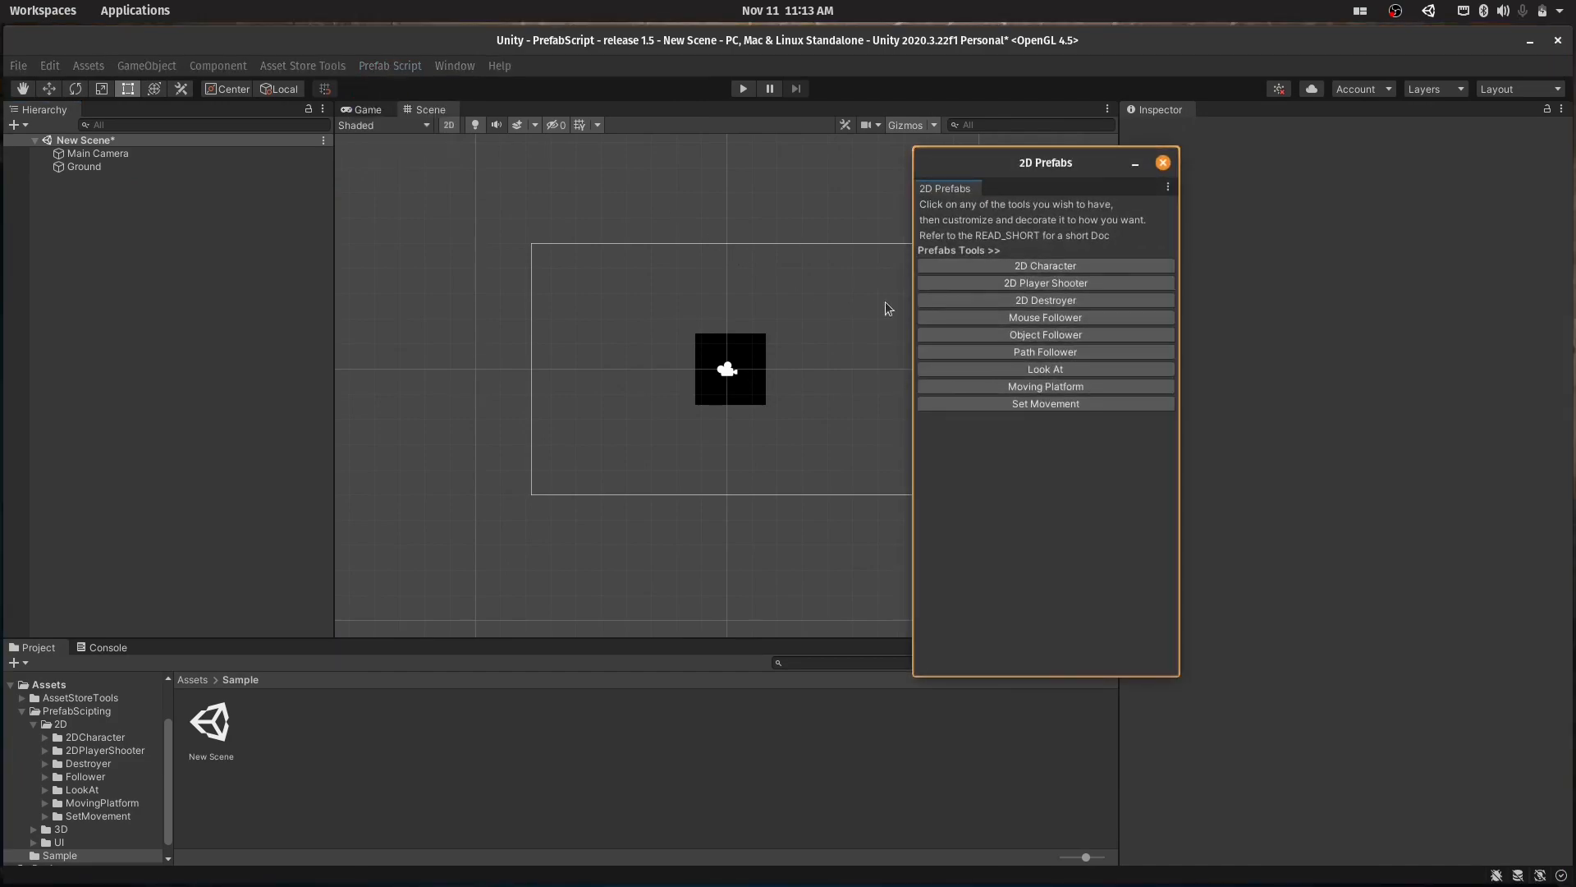
click(960, 317)
click(1164, 163)
key(ctrl+s)
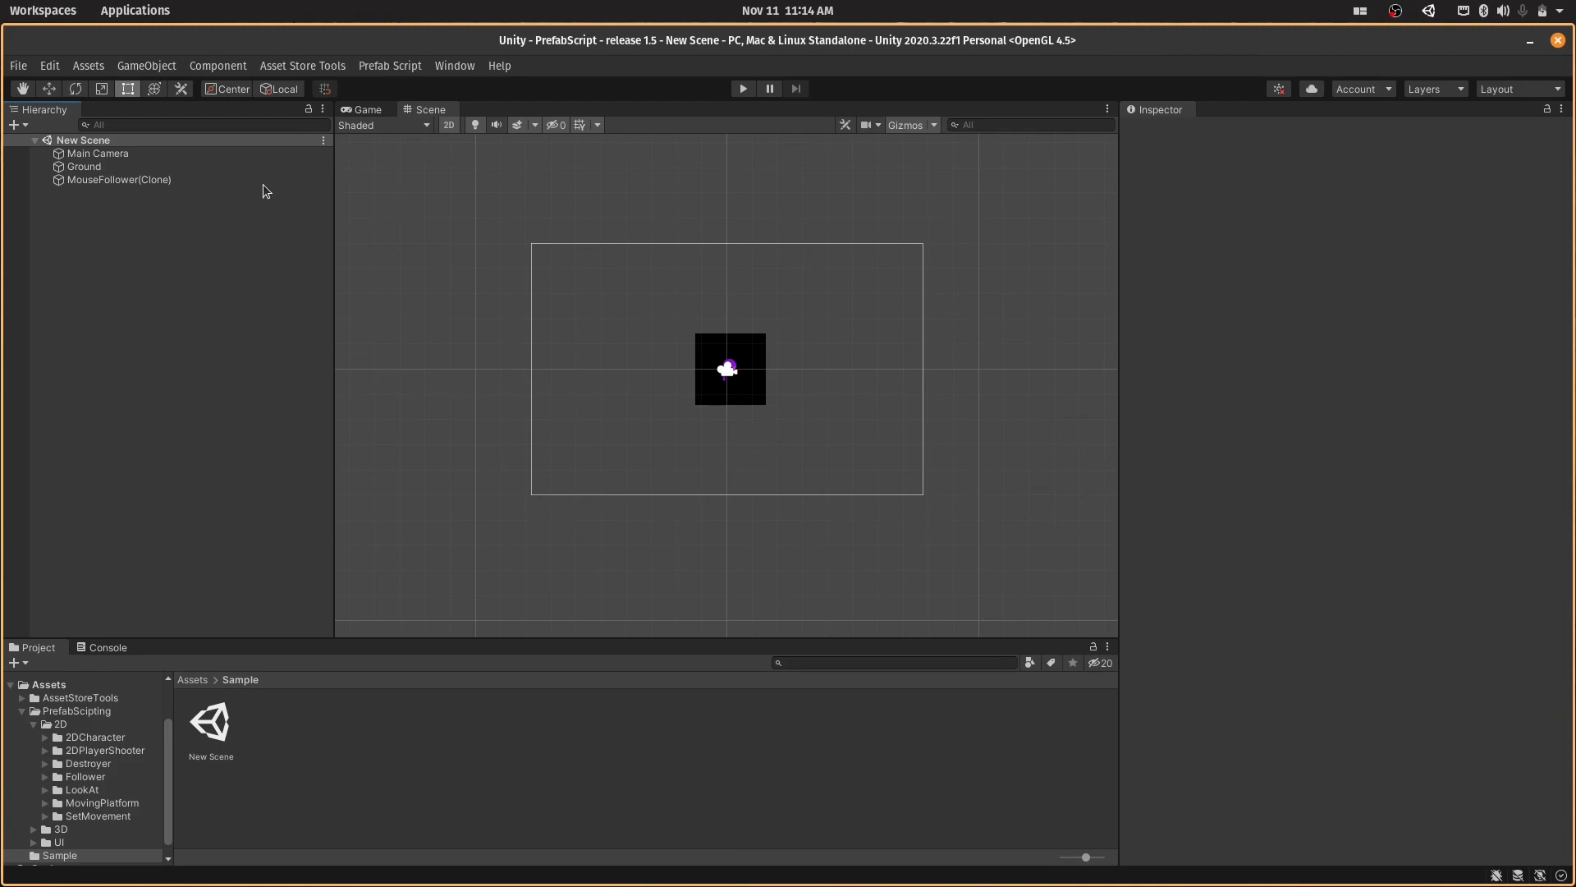
- View MouseFollower(Clone)'s script settings and rename the Ground object as box
click(251, 180)
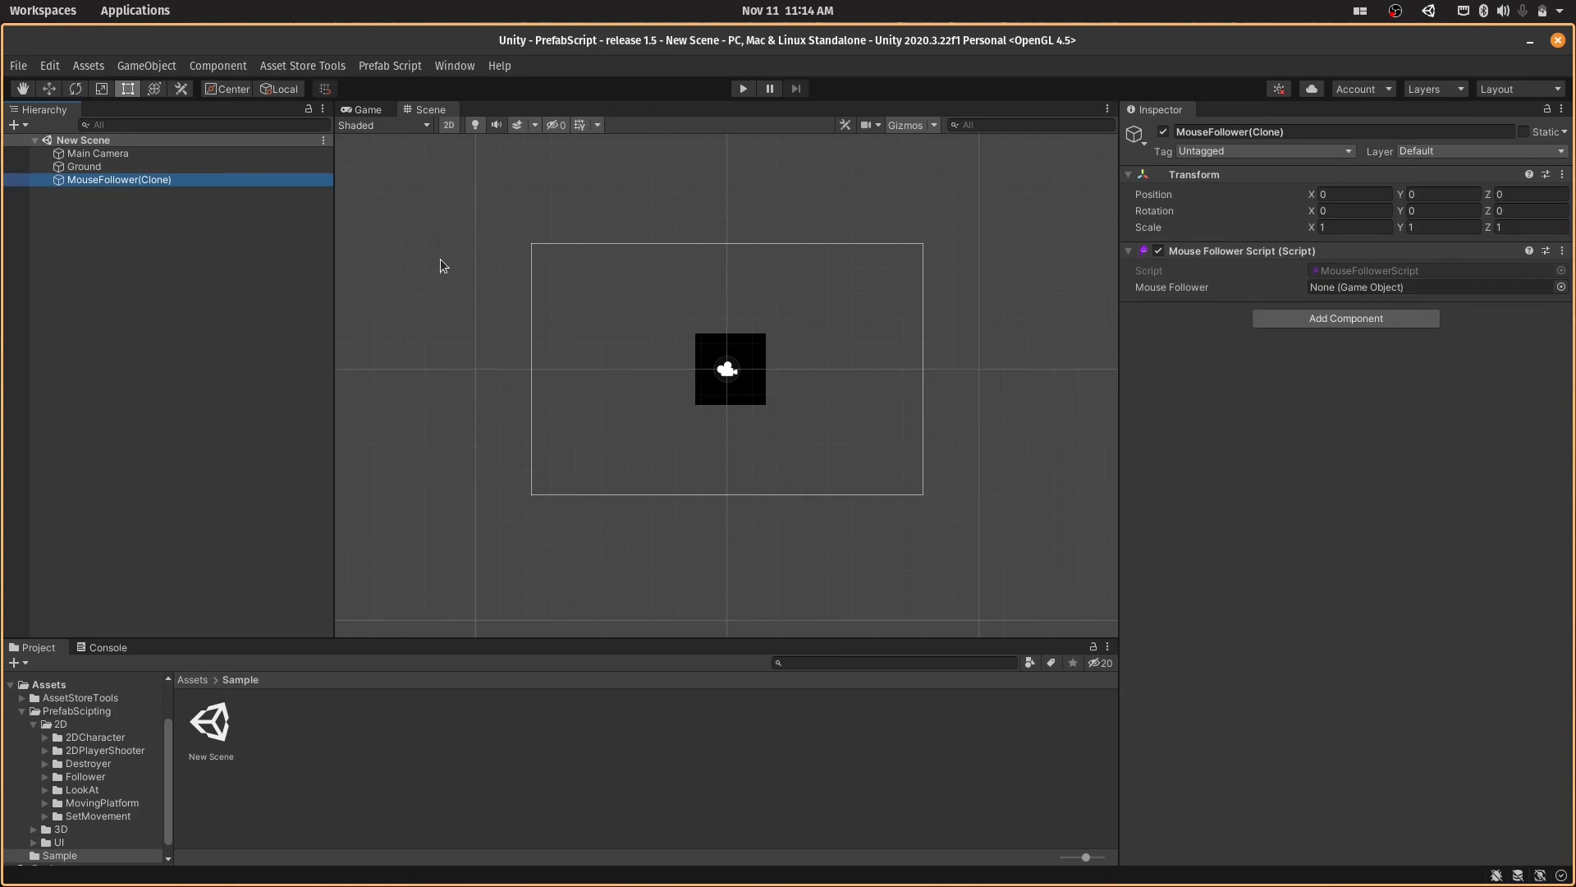
click(156, 165)
key(F2)
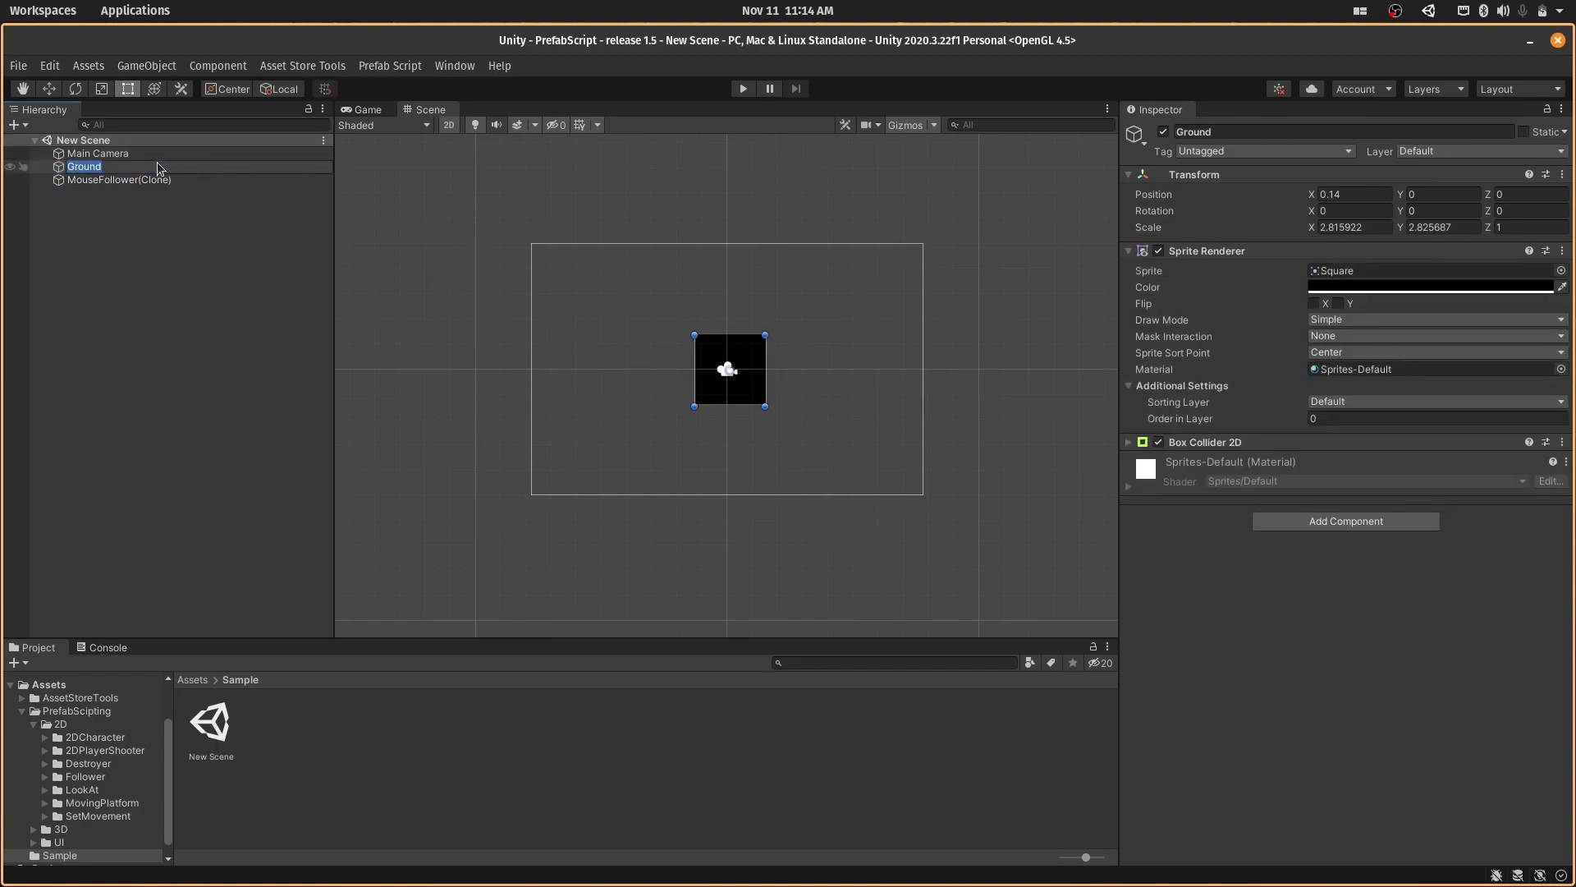
text(box)
key(Return)
- Assign box as the Mouse Follower object in MouseFollower(Clone) and run the game to test it
mouse_move(156, 168)
mouse_down()
mouse_move(225, 165)
mouse_move(869, 305)
mouse_move(1038, 361)
mouse_move(161, 175)
mouse_move(457, 229)
mouse_move(1358, 291)
mouse_up()
click(161, 176)
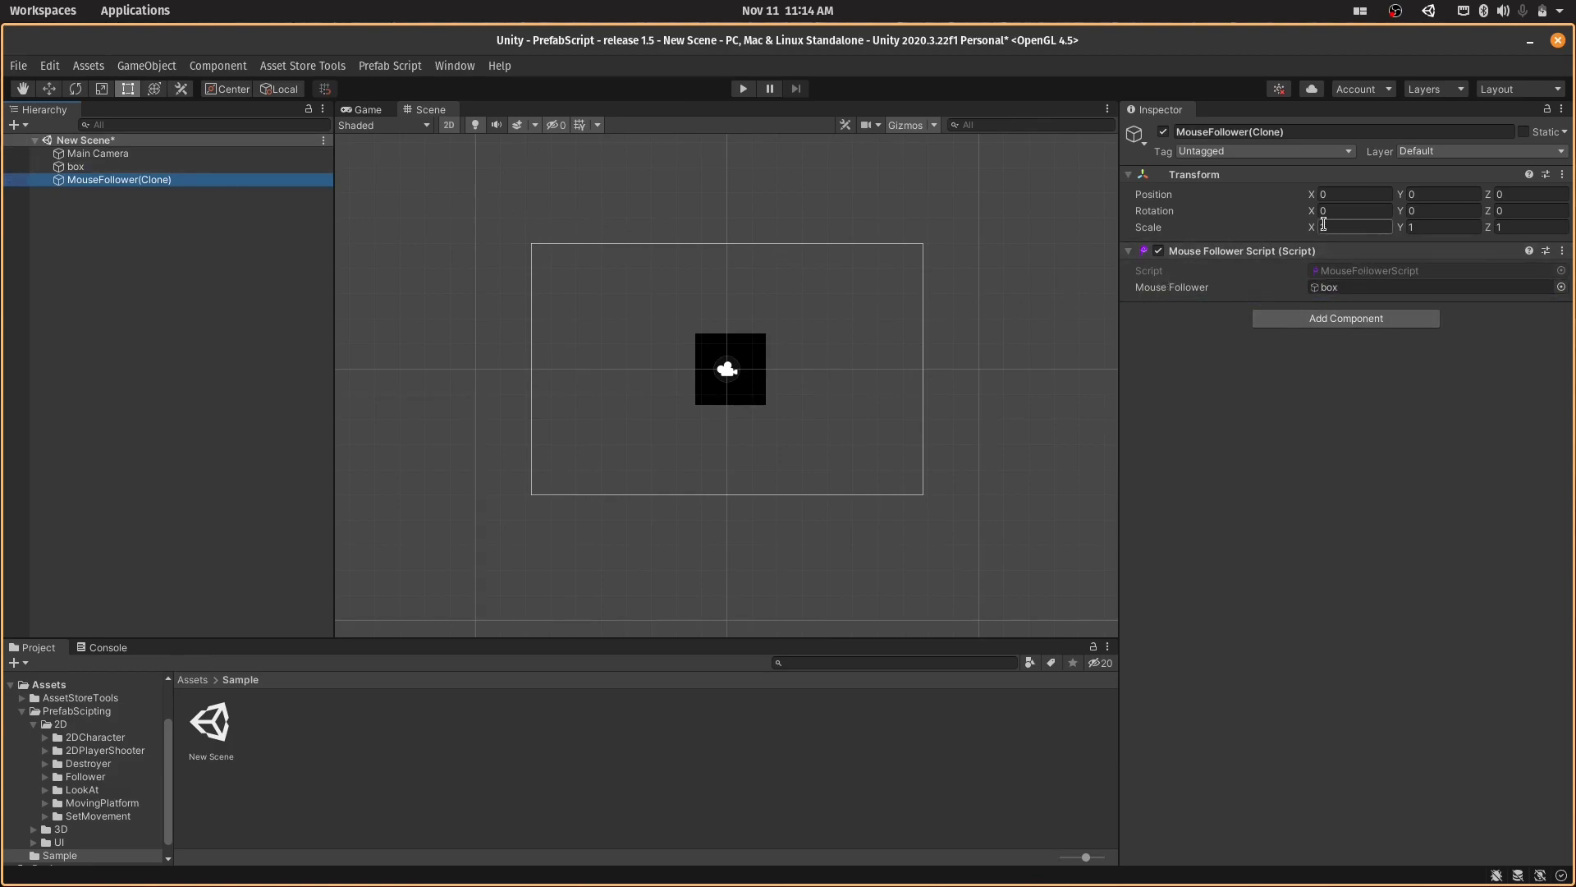
click(743, 88)
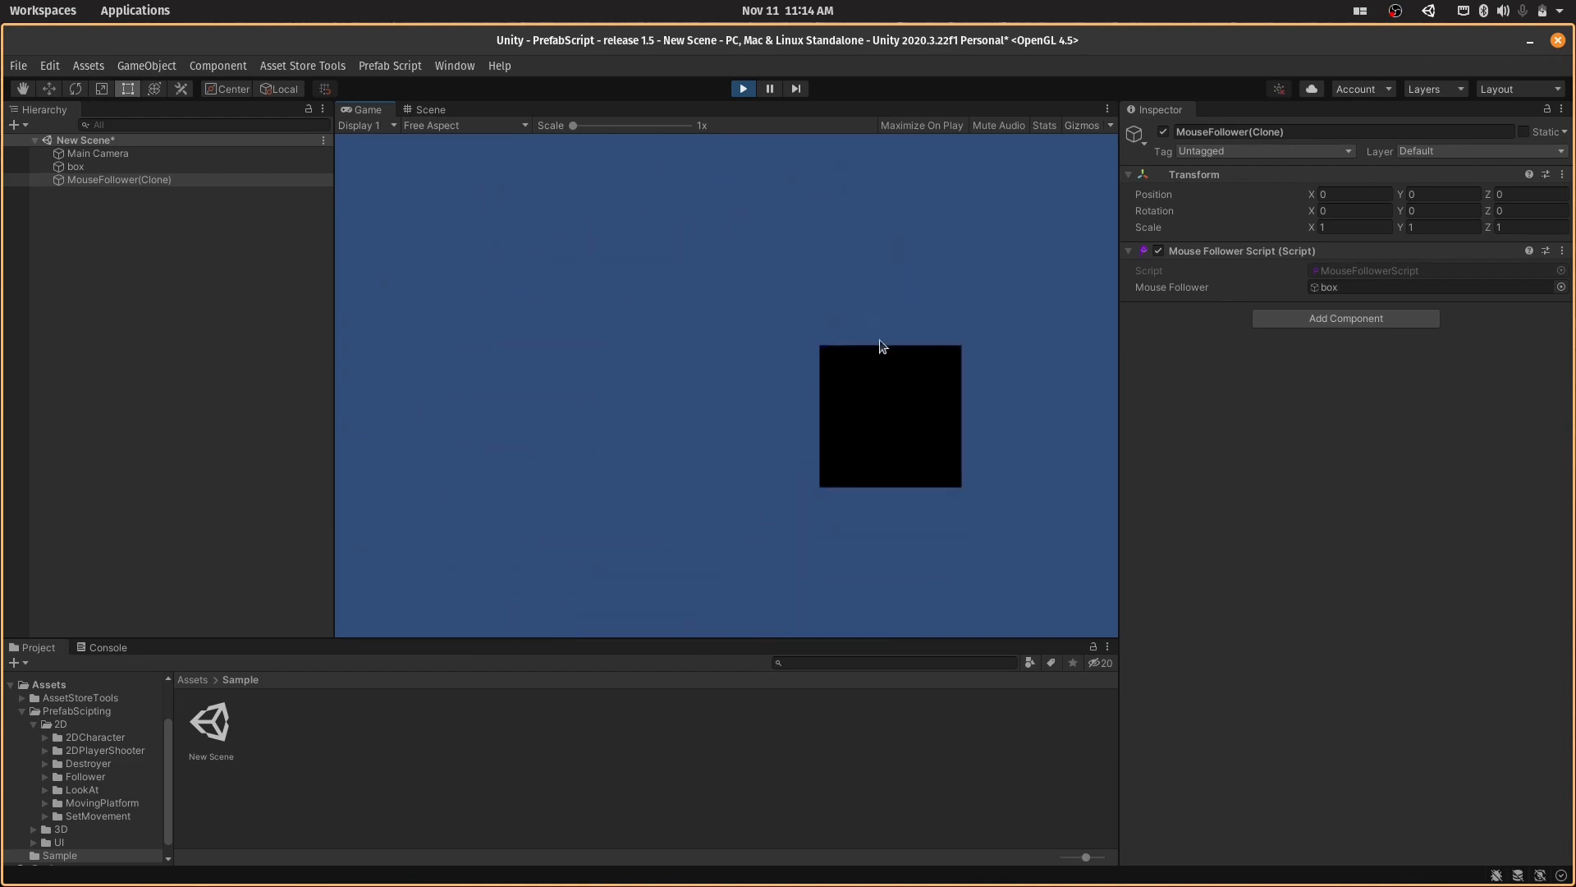
- Stop the game and delete box and MouseFollower(Clone) from the scene
click(744, 90)
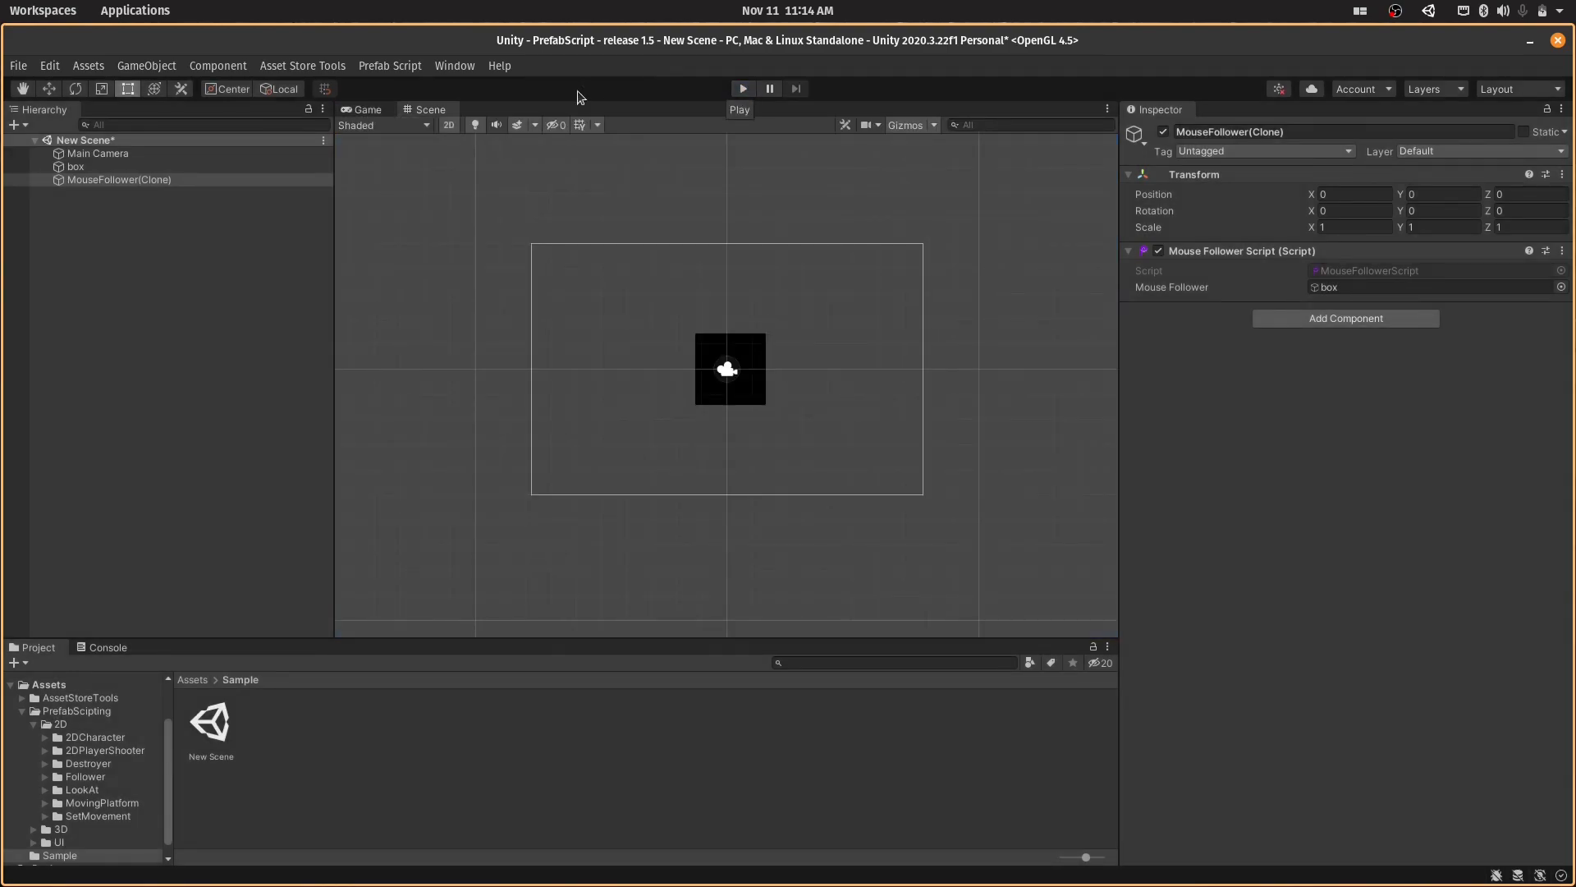
click(318, 161)
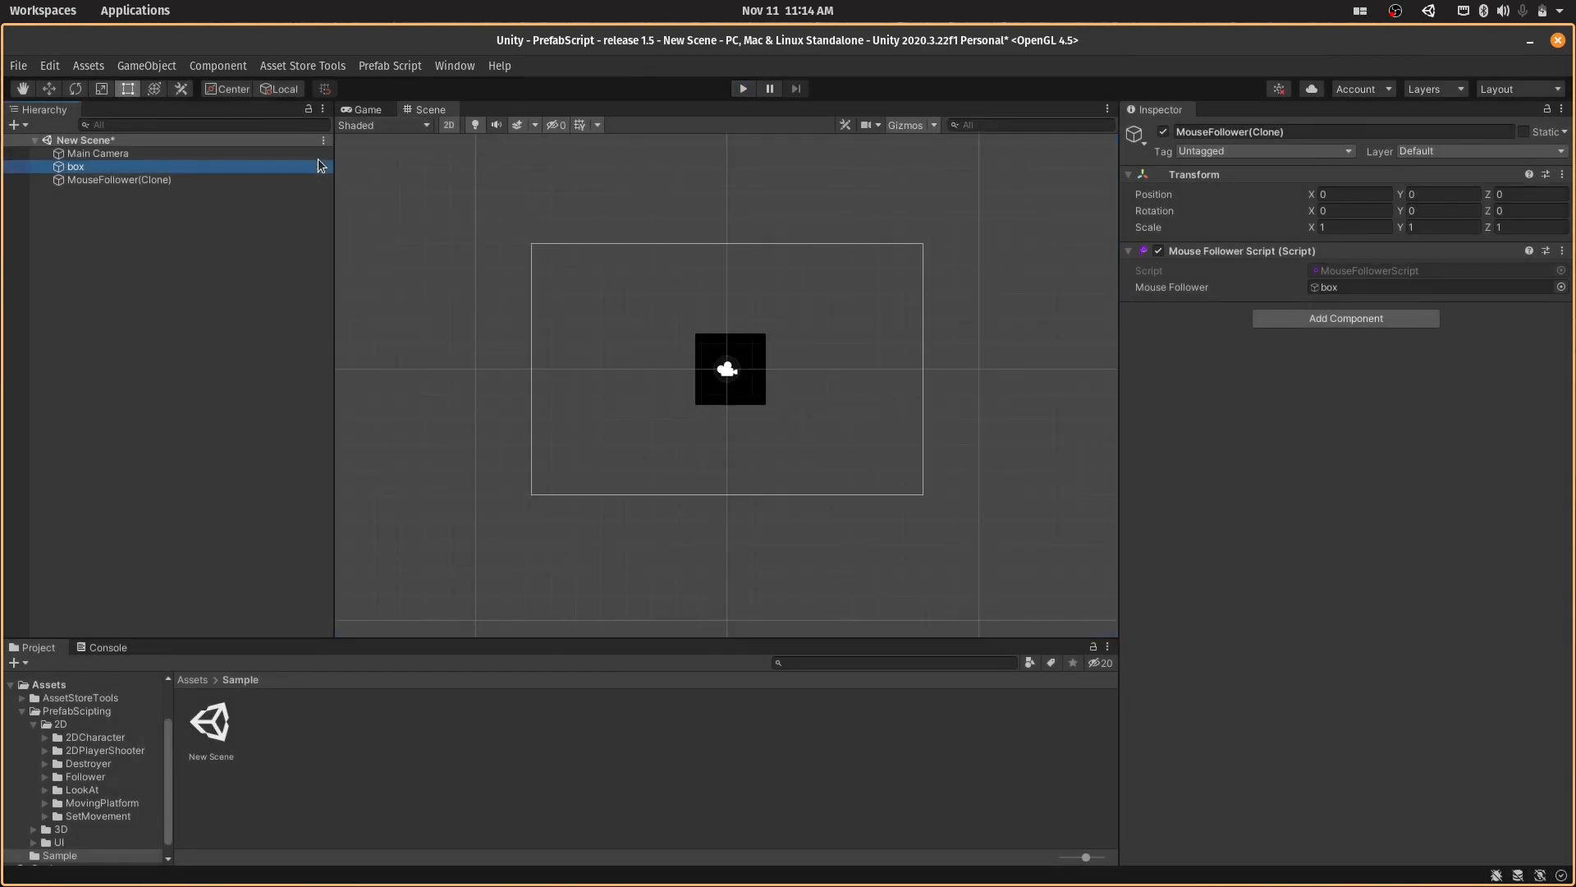
ctrl+click(312, 176)
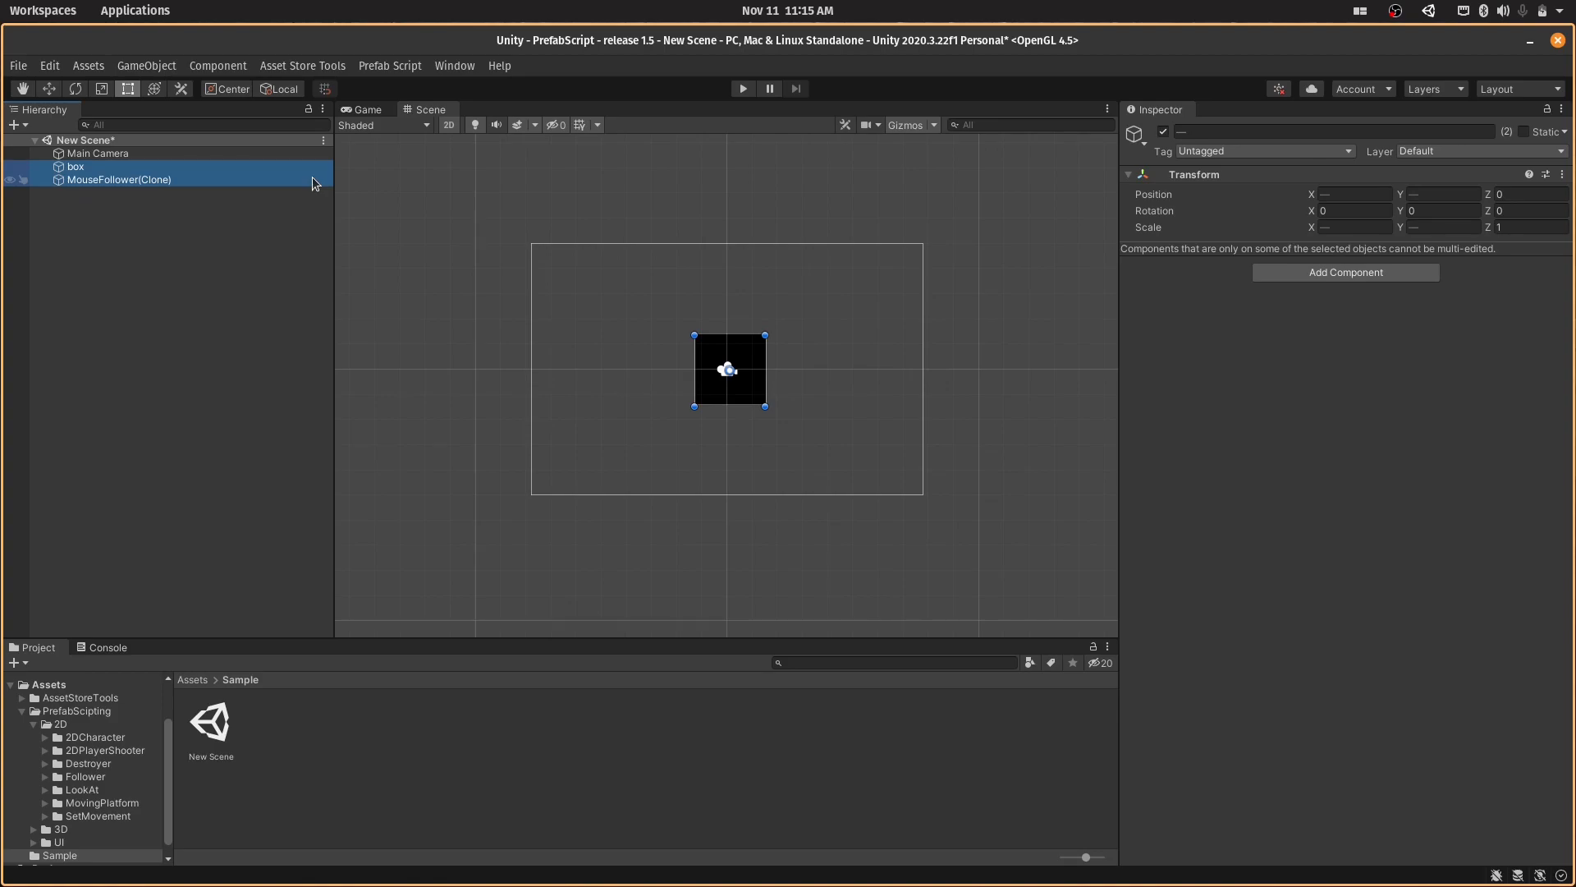
key(Delete)
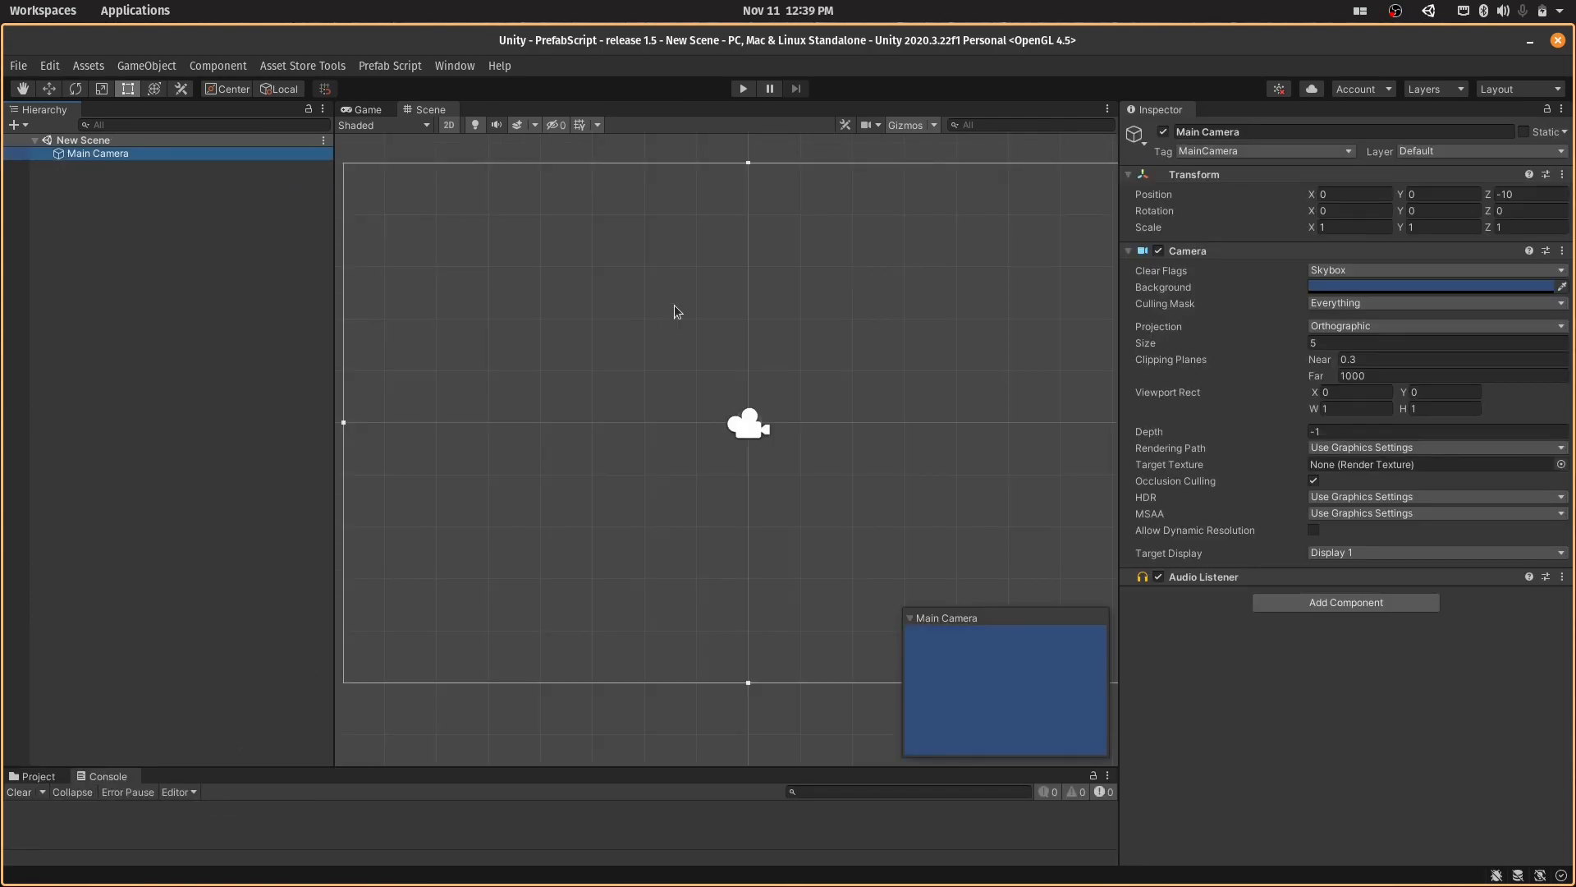
- Add the Object Follower 2D prefab to the scene and view Follower2D(Clone)'s script settings
click(401, 66)
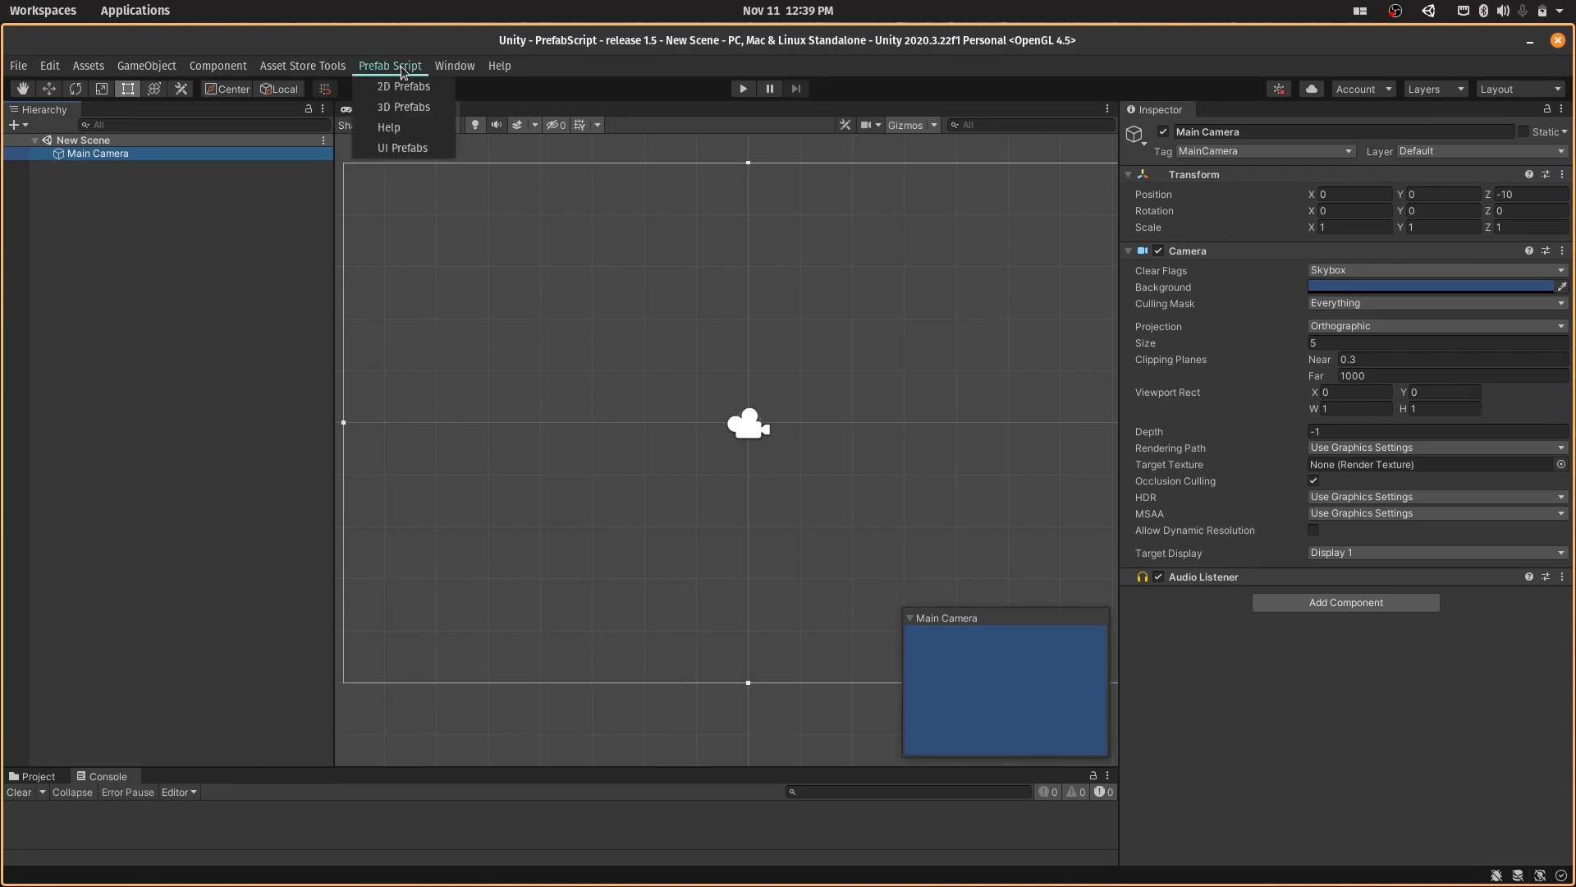
click(400, 86)
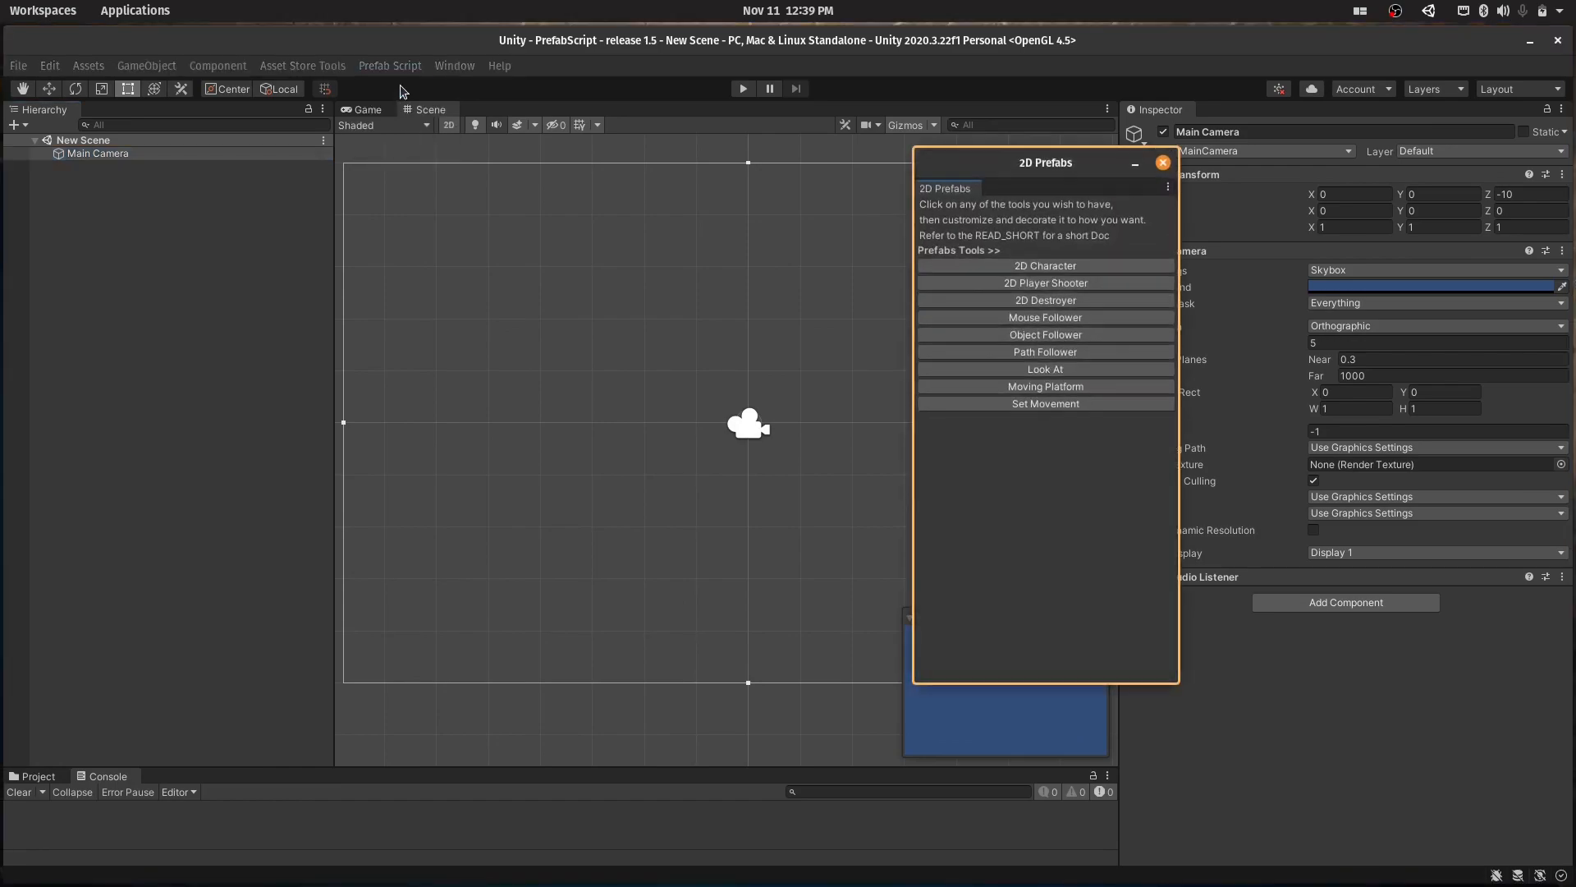
click(1073, 334)
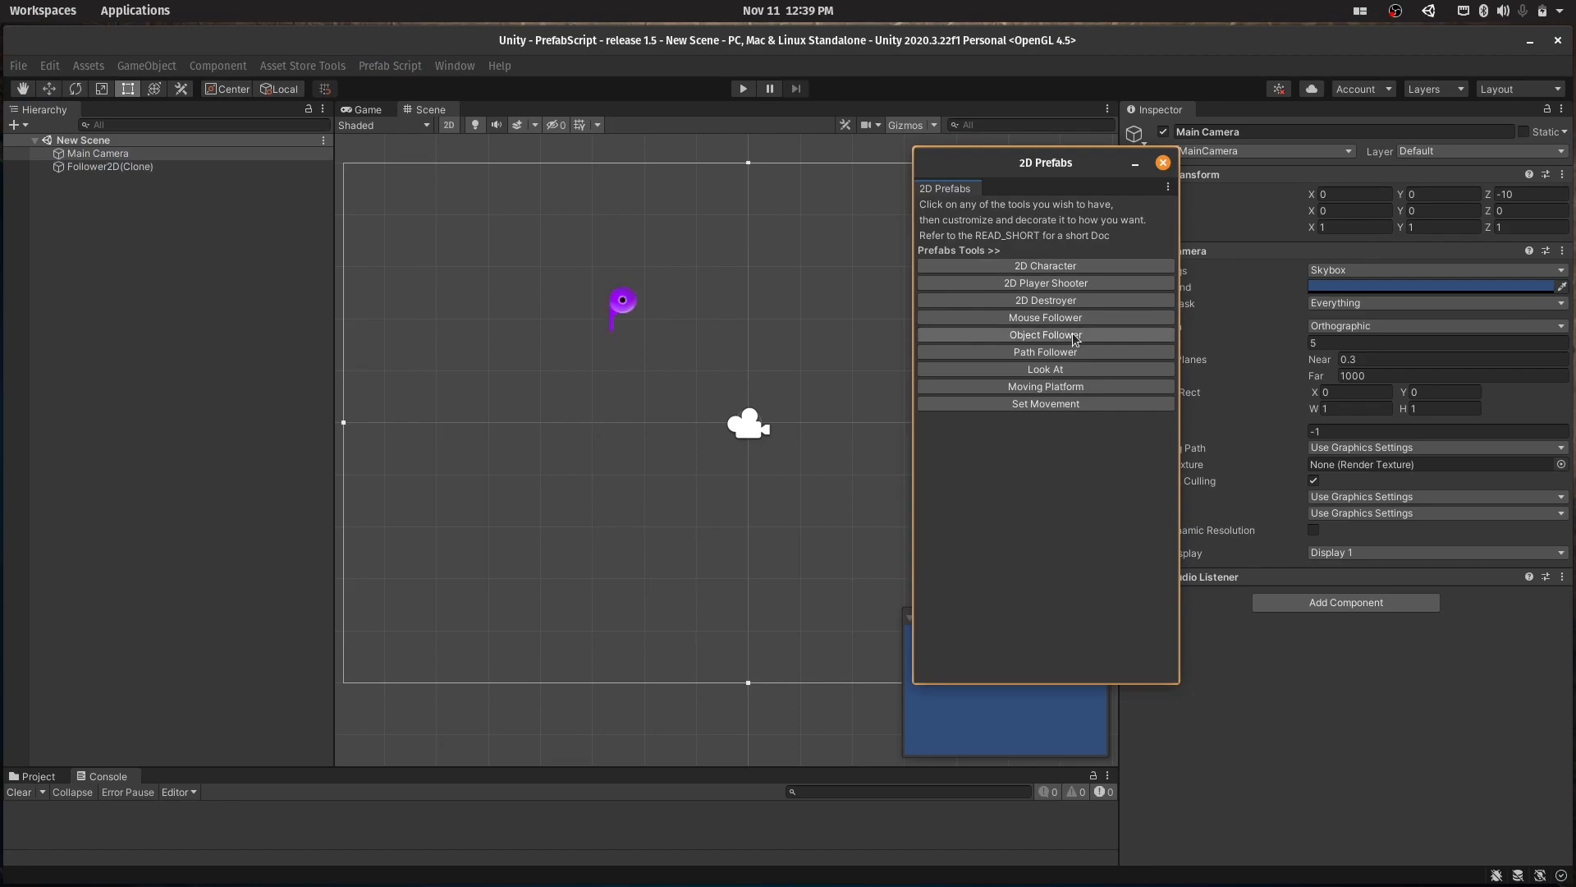
click(1162, 163)
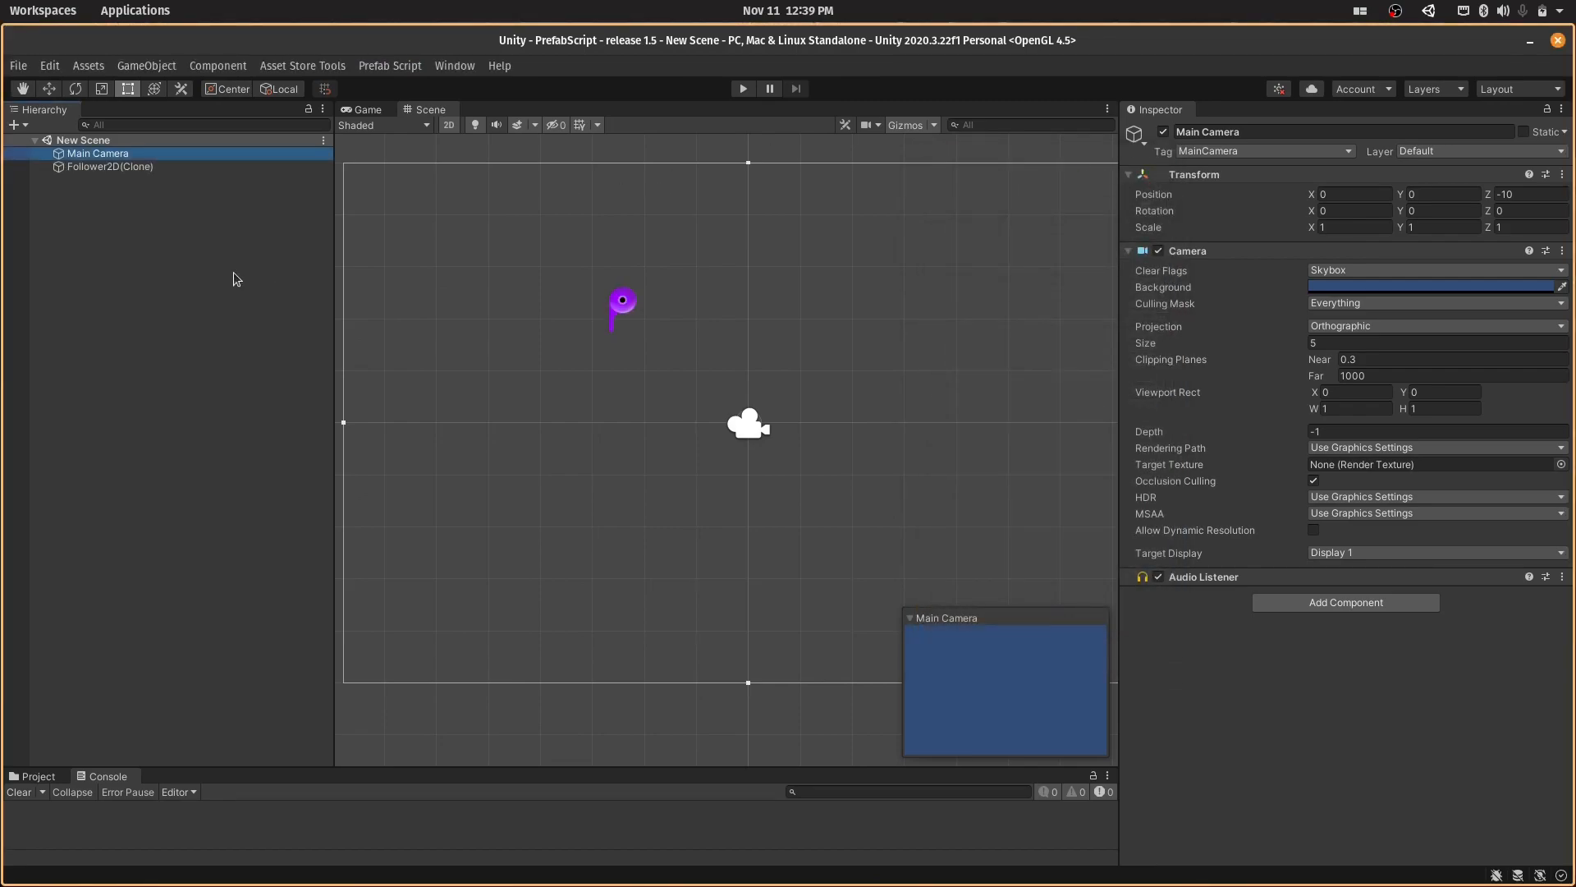
click(156, 166)
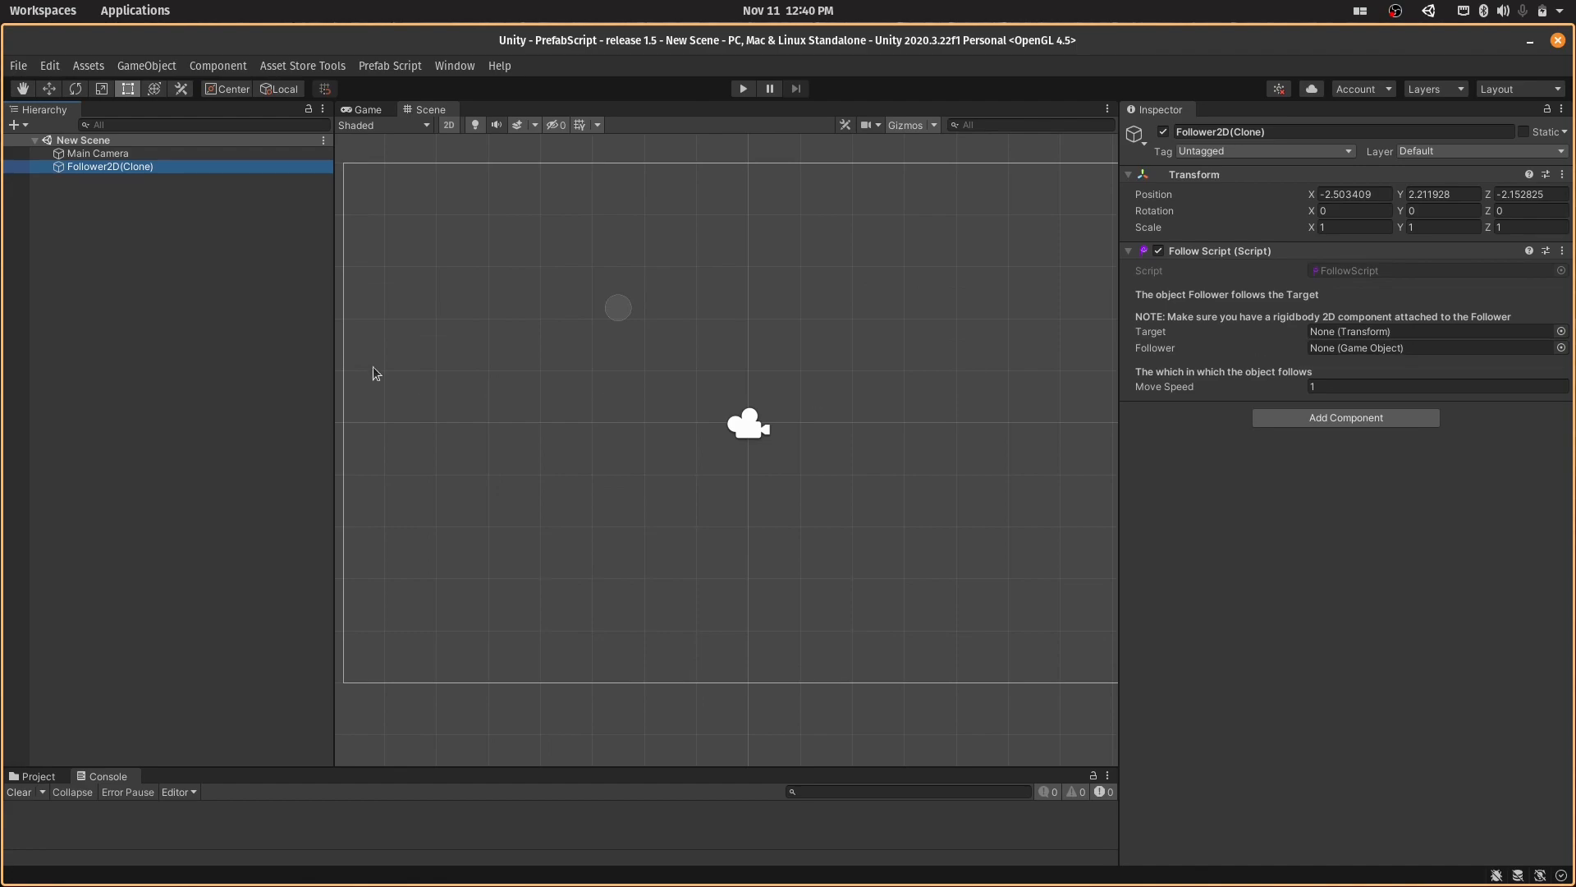
- Create a 2D square sprite in the scene and name it Target
right_click(179, 284)
mouse_move(305, 509)
mouse_move(380, 509)
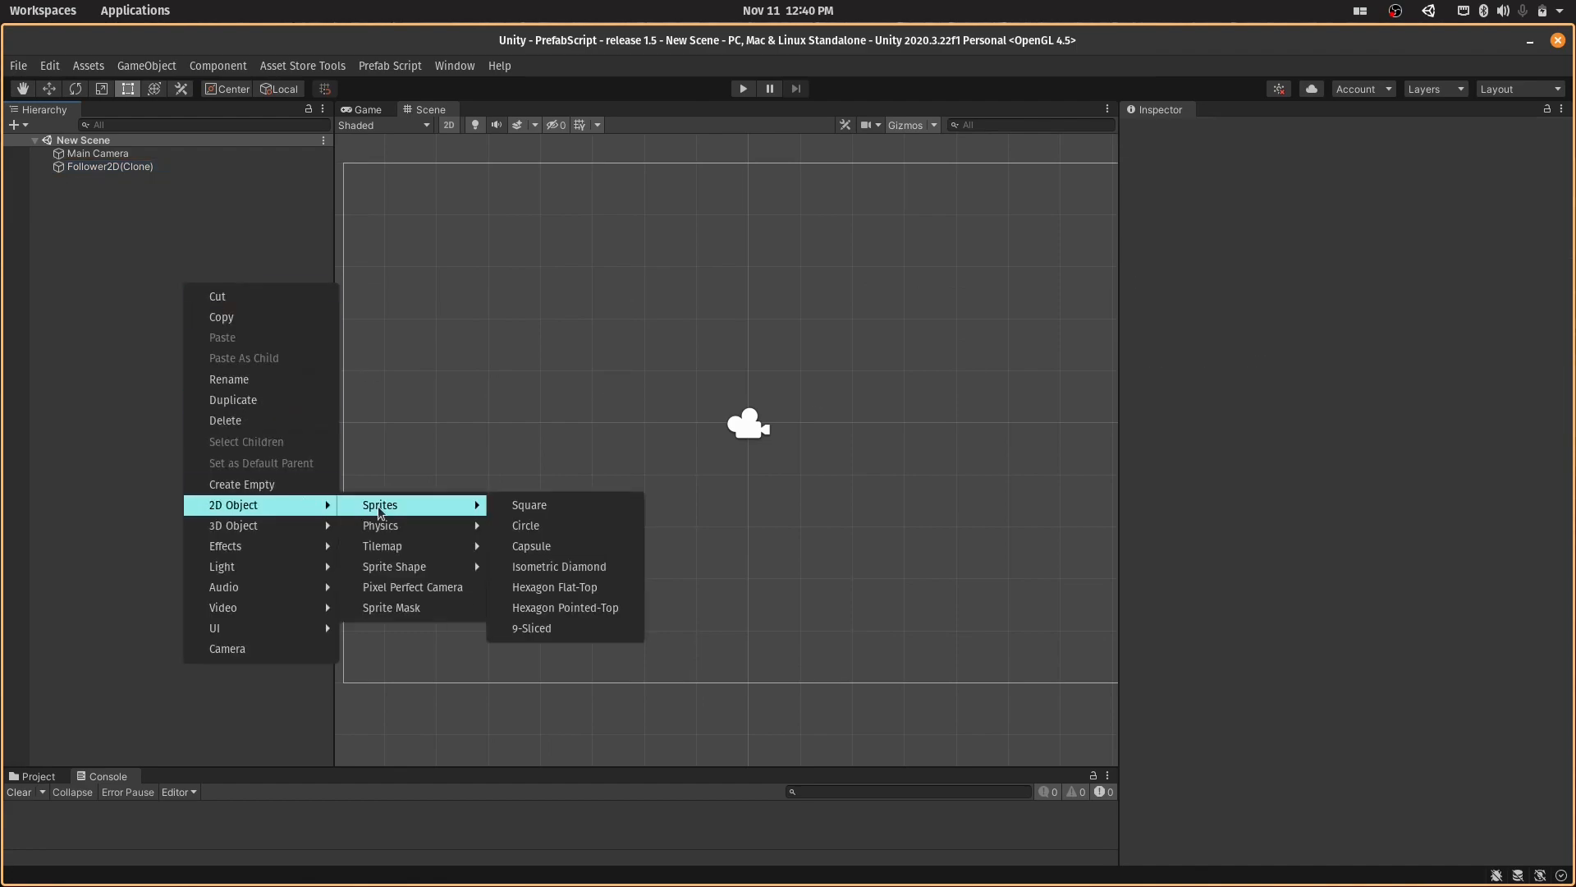
click(519, 507)
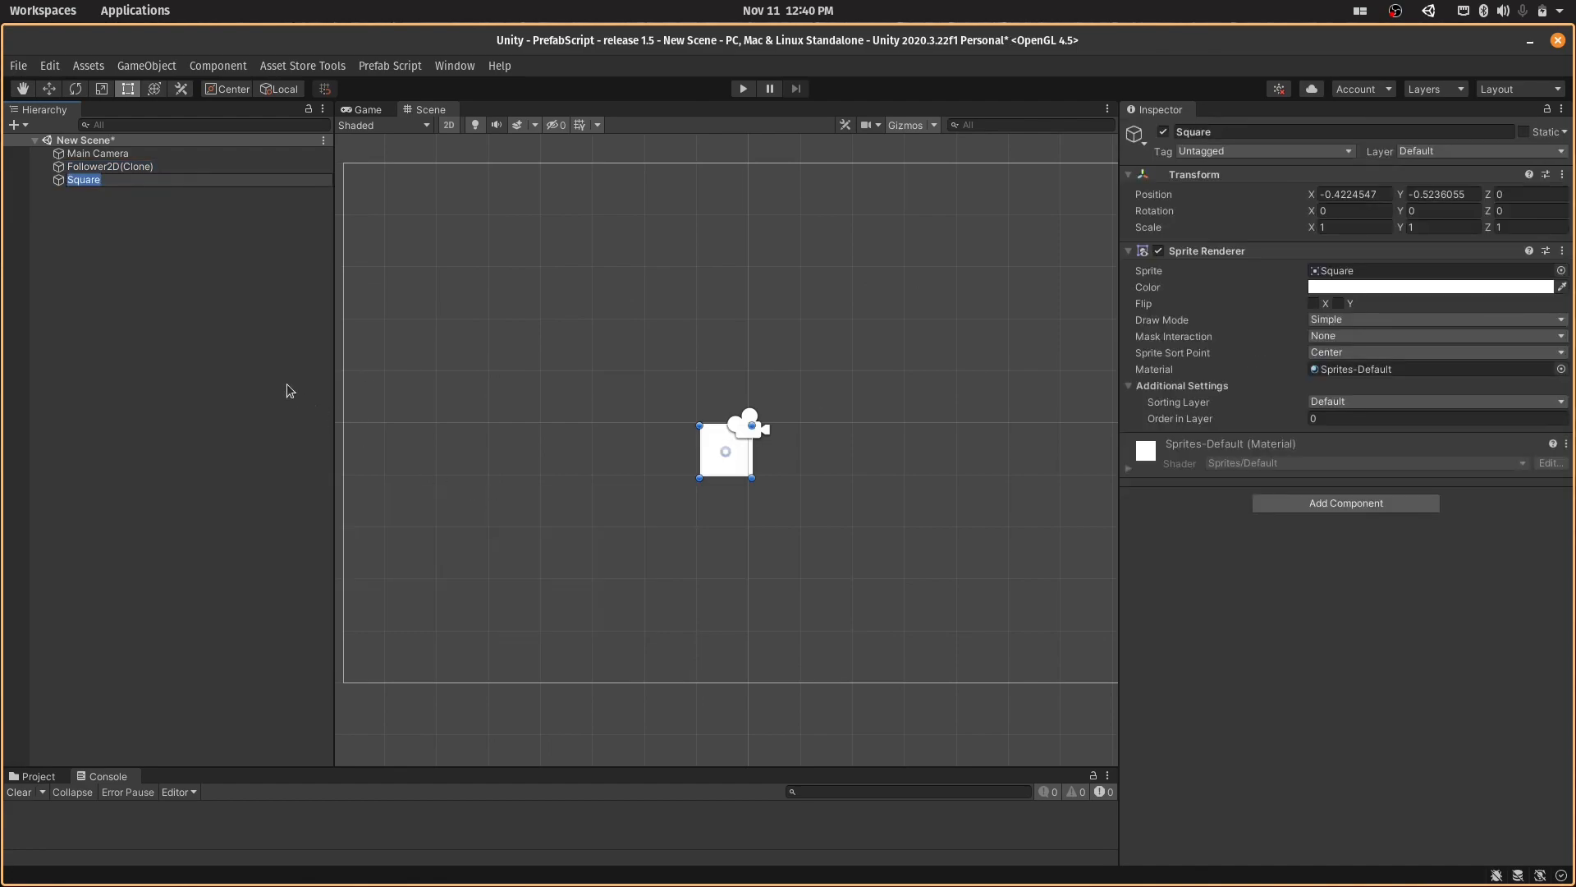
text(Target)
key(Return)
- Duplicate the Target square and rename the copy as Follower
key(ctrl+d)
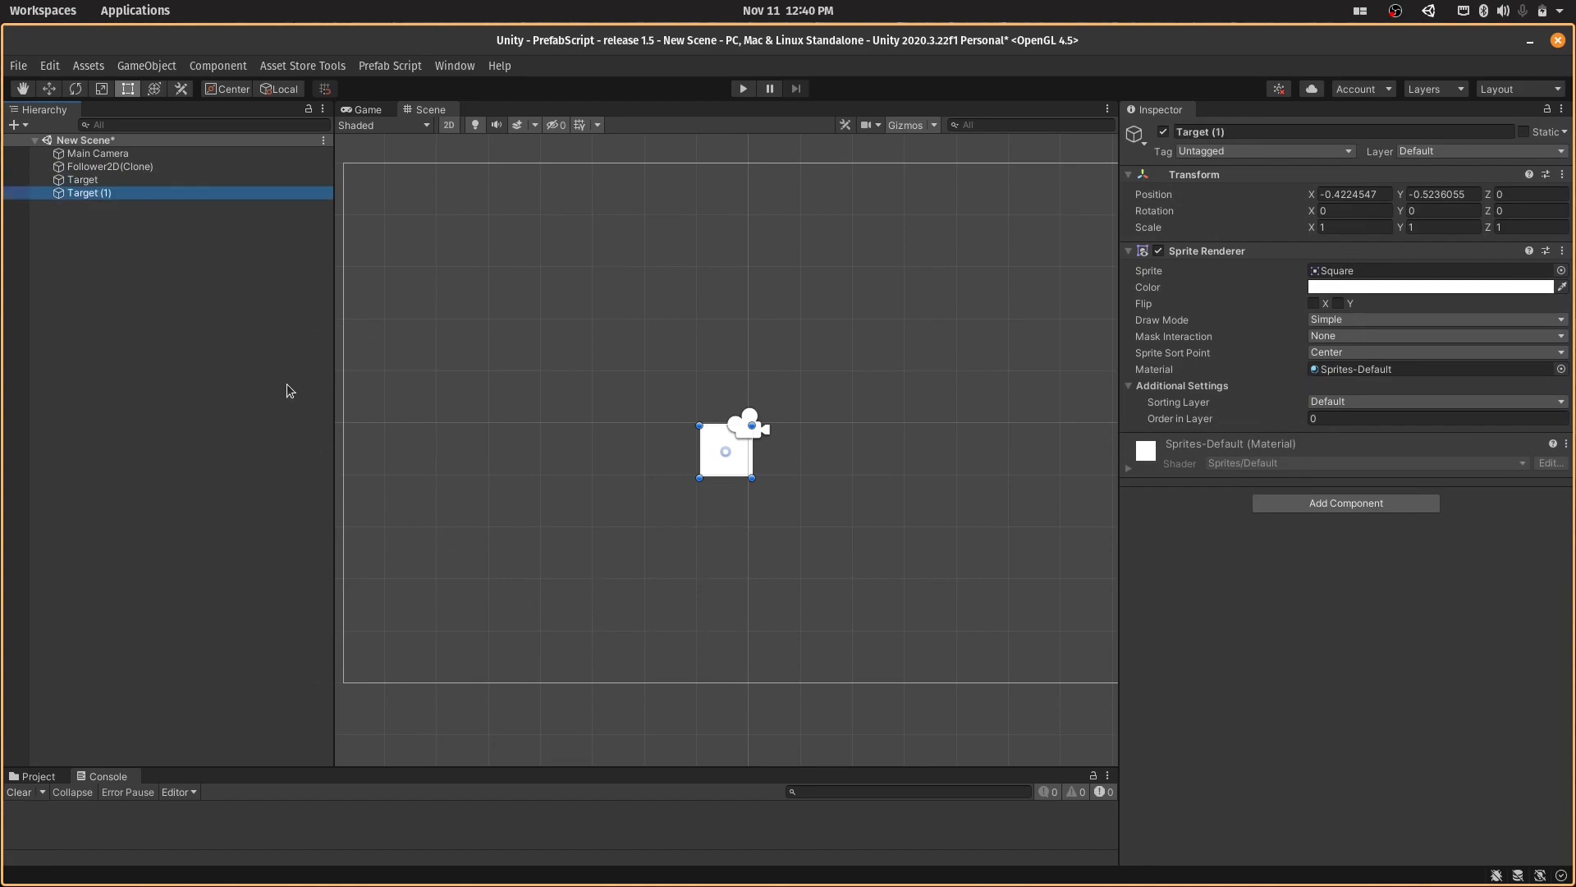
text(Follower)
key(Return)
- Add a Rigidbody 2D component to Follower with a Gravity Scale of 0 and save the scene
click(1264, 504)
text(rigid)
key(Down)
key(Return)
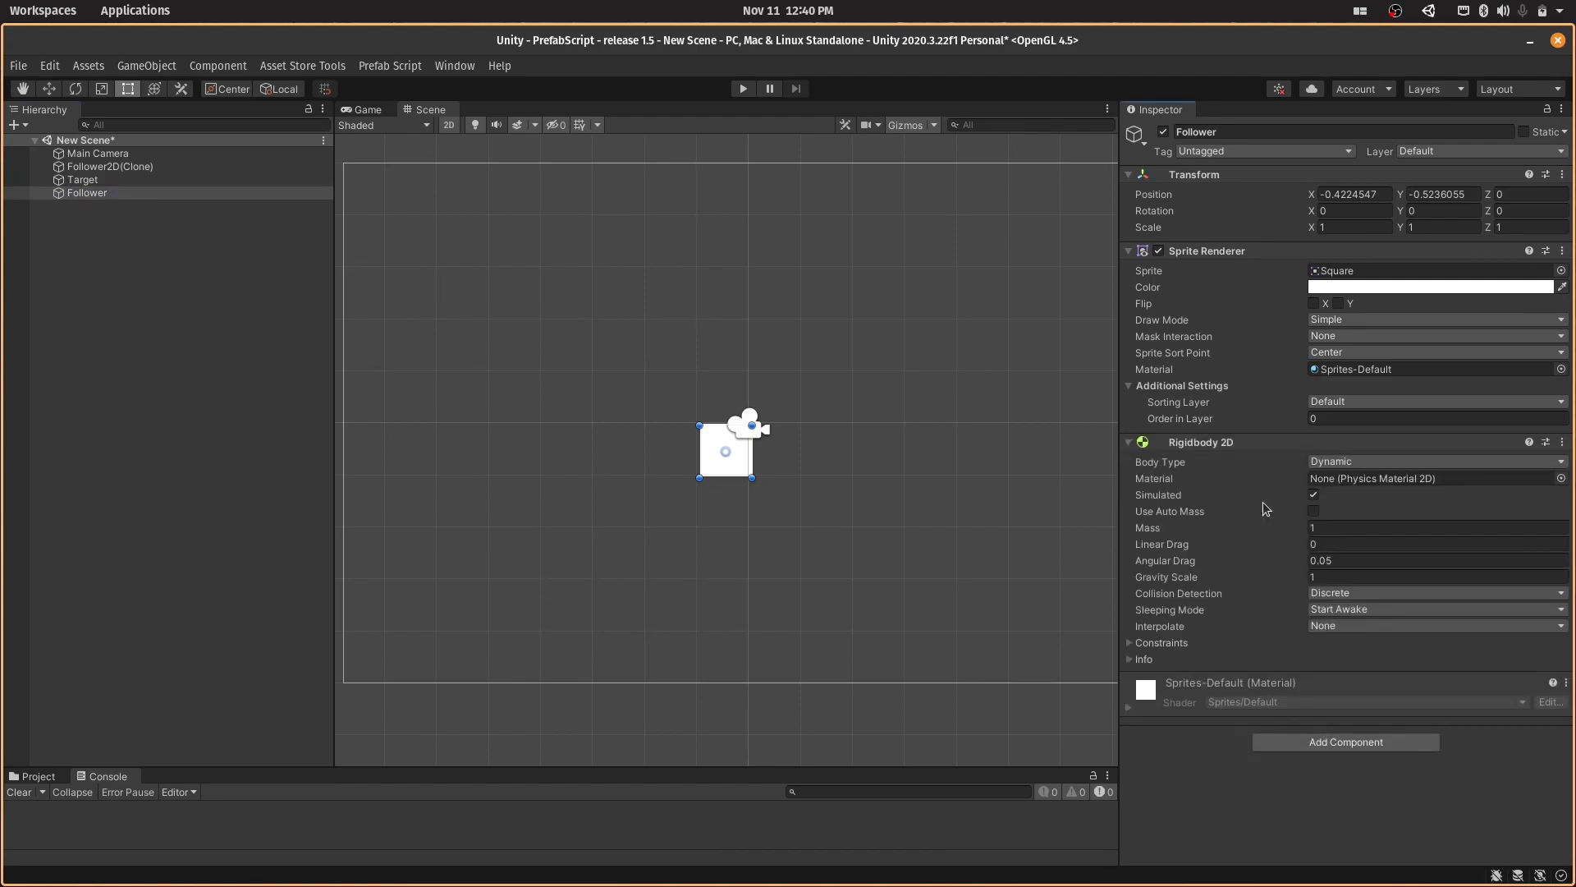
click(1345, 593)
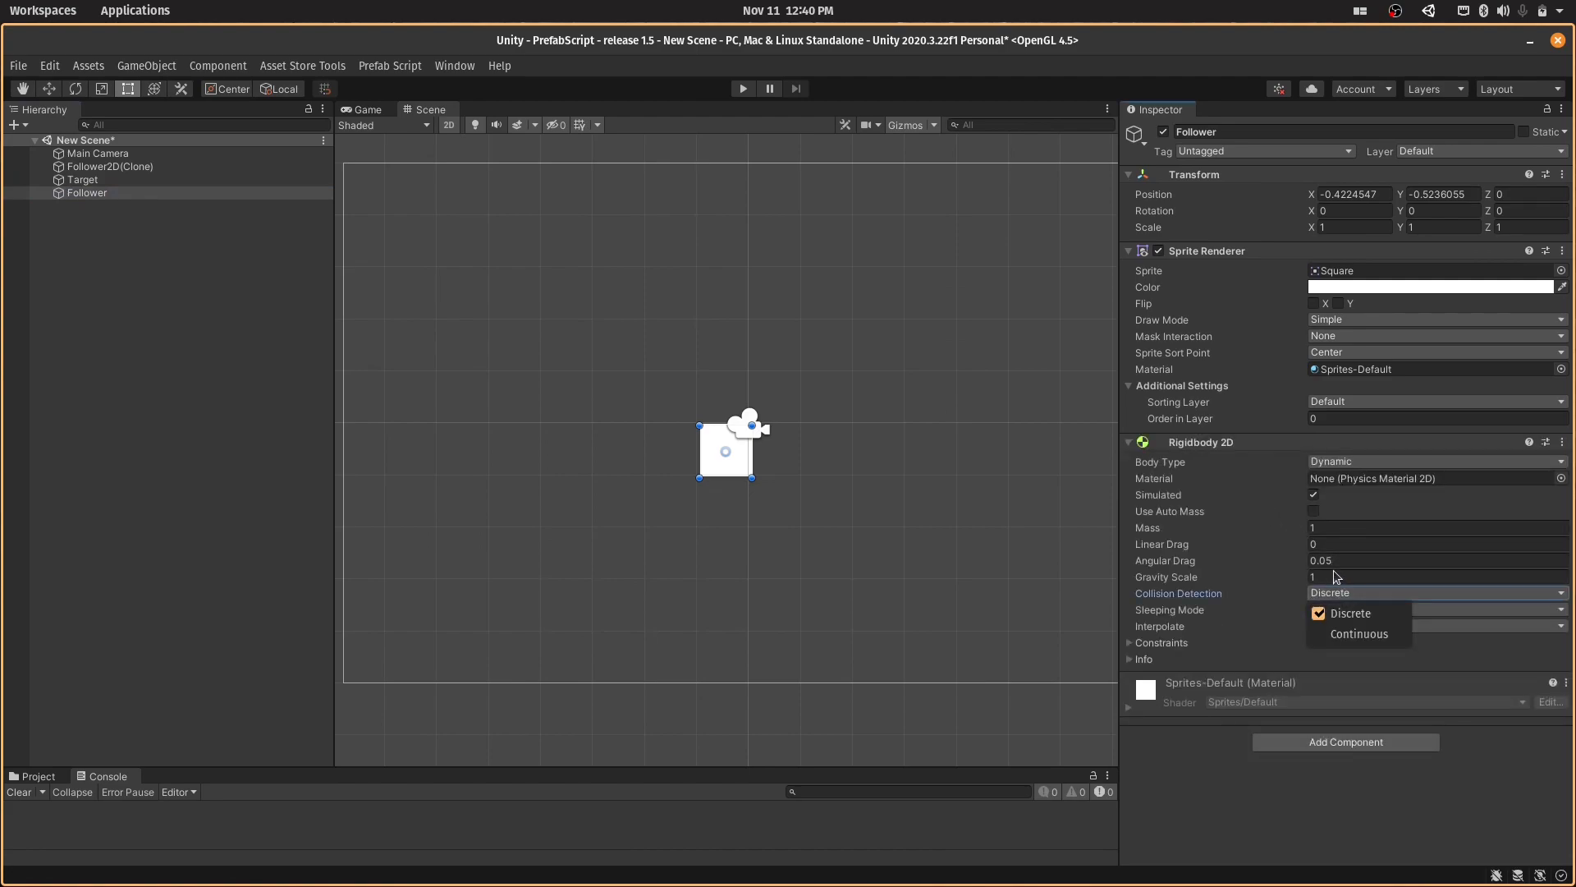
click(1334, 577)
click(1335, 578)
text(0)
key(ctrl+s)
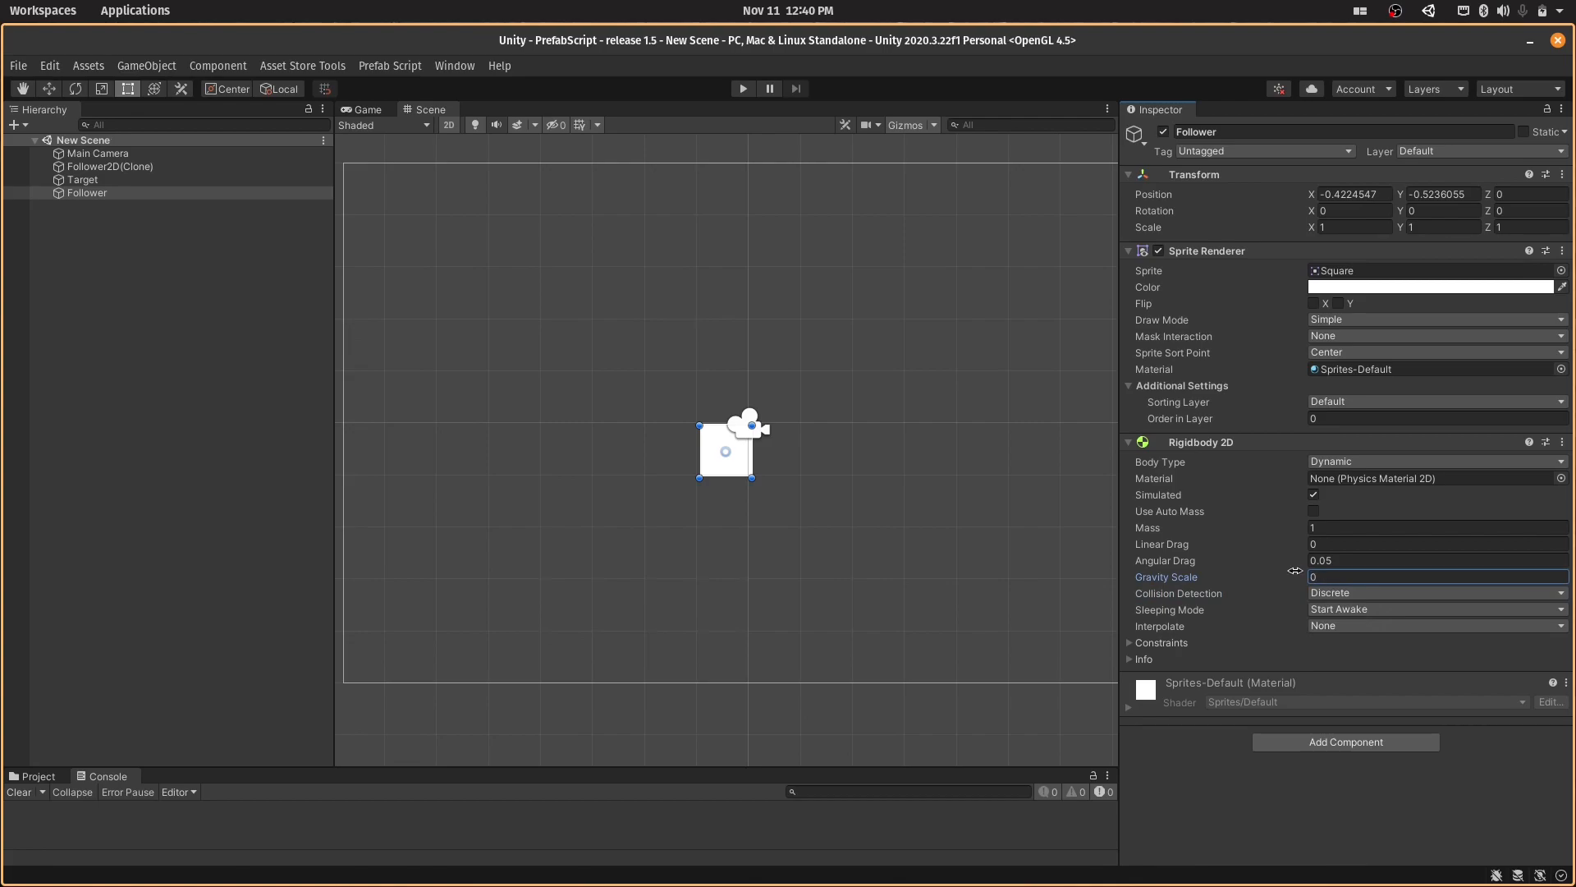
- Assign Target as the Target and Follower as the Follower in Follower2D(Clone)'s Follow Script
click(194, 167)
drag(195, 180, 1369, 269)
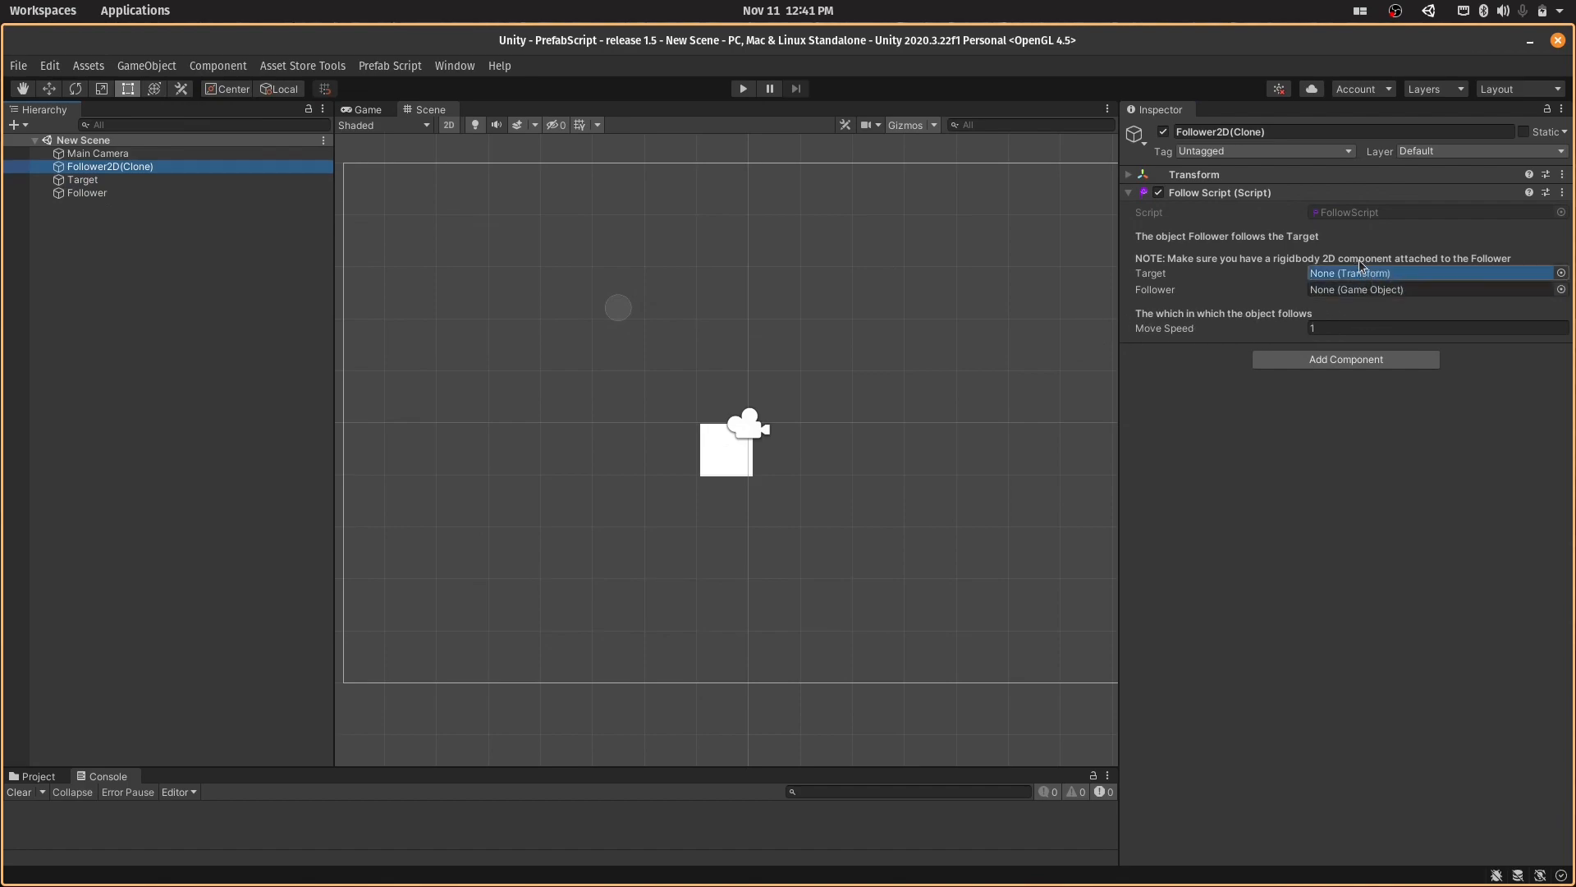
drag(94, 184, 1343, 279)
drag(87, 192, 1388, 289)
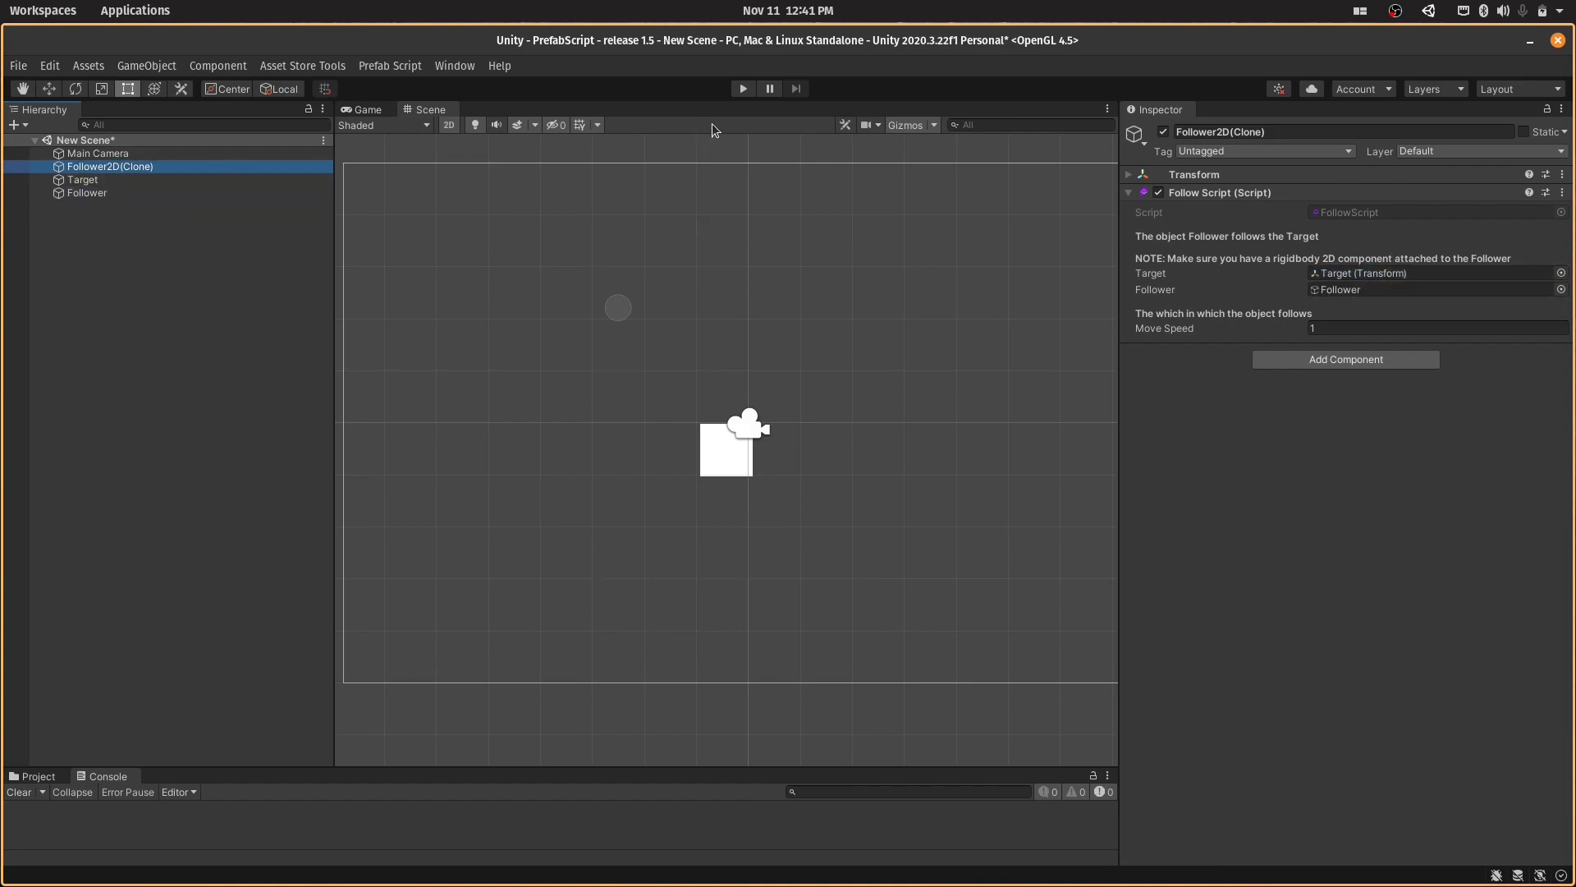
- Move Target to the upper left and Follower to the lower right of the scene, then run and stop the game to test the following
click(78, 180)
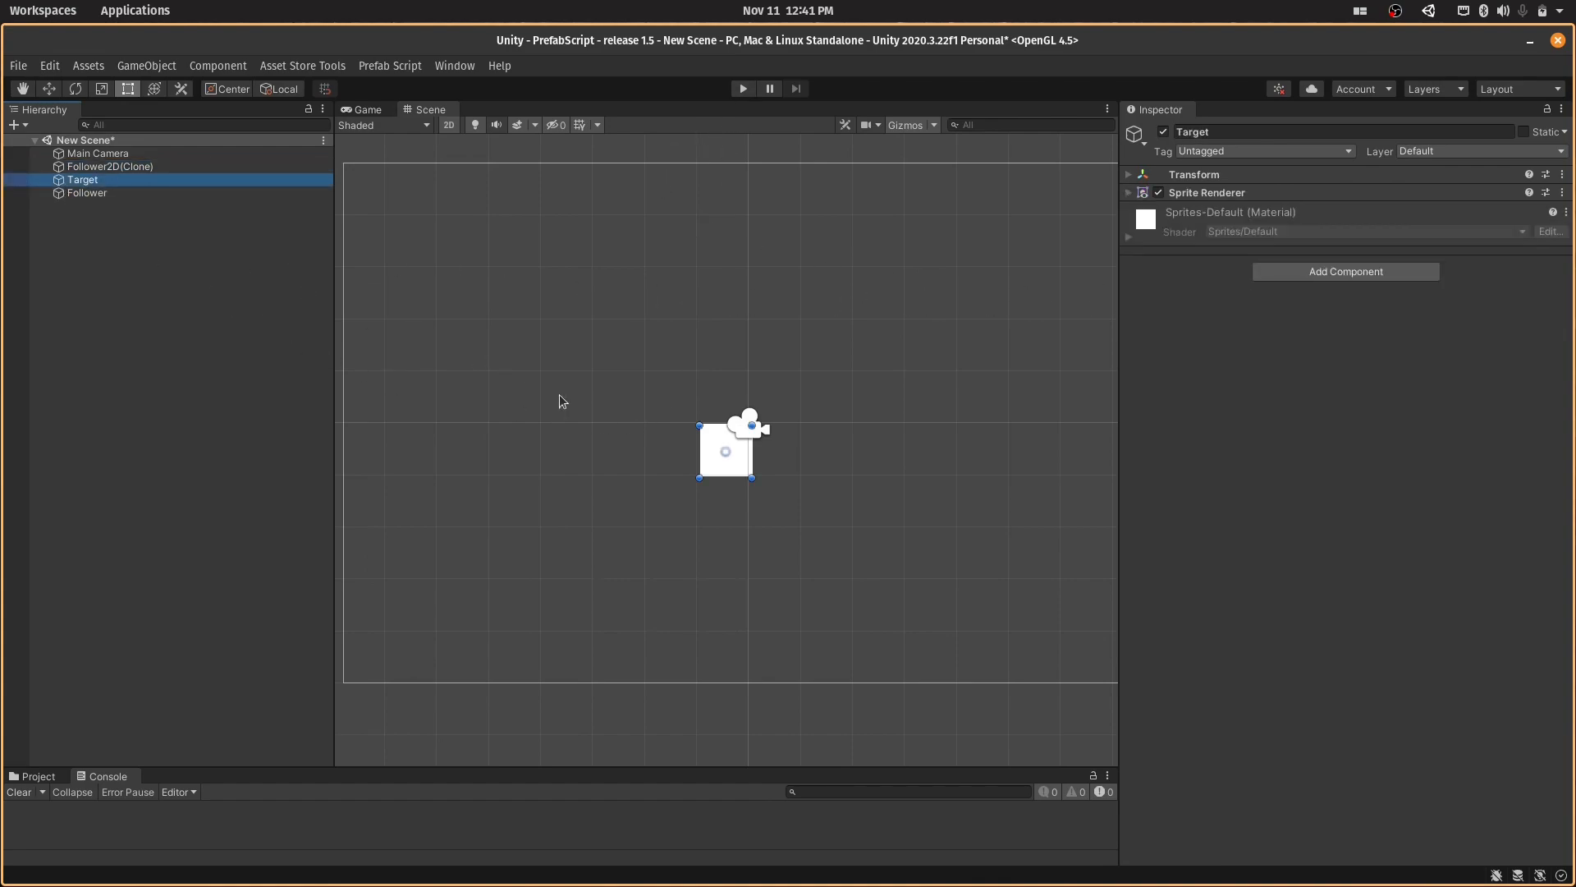
drag(718, 470, 402, 240)
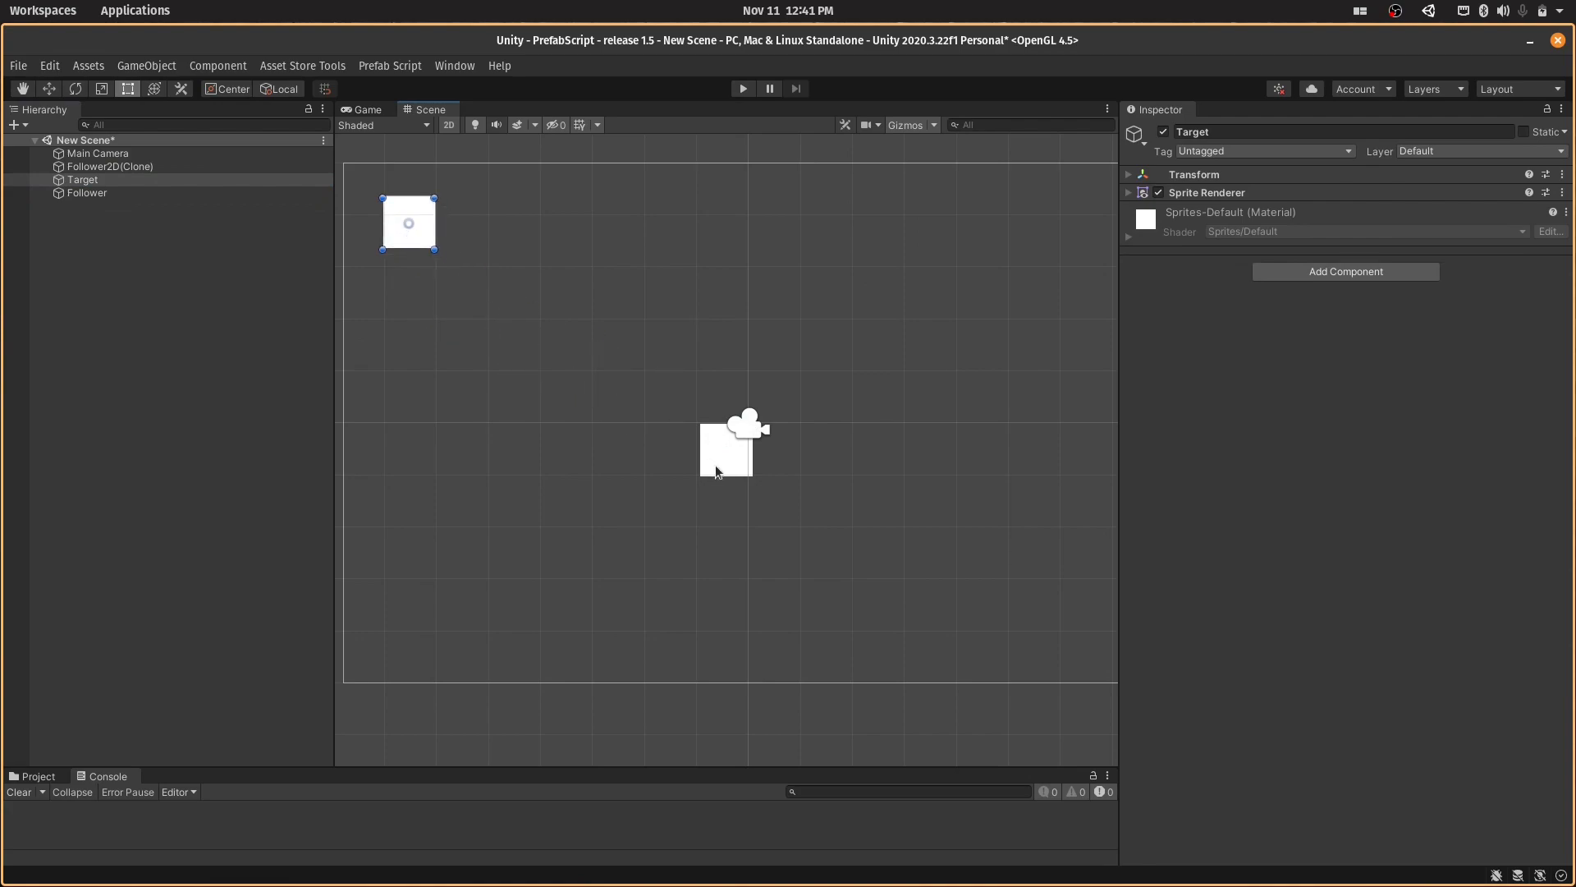
drag(717, 468, 1081, 621)
click(717, 449)
drag(713, 446, 1076, 609)
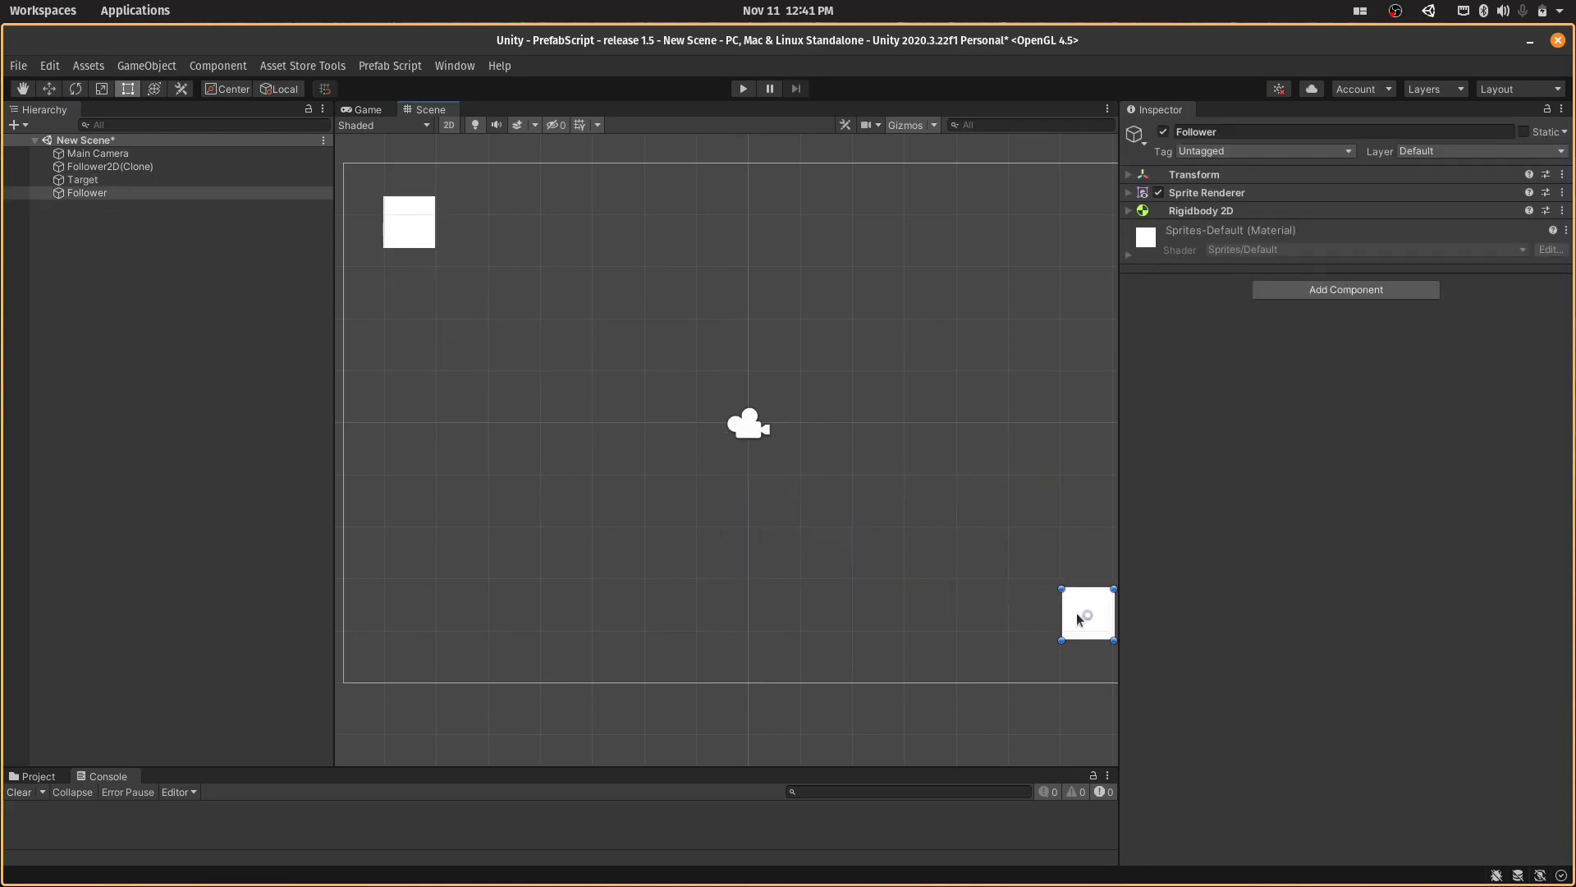
click(741, 90)
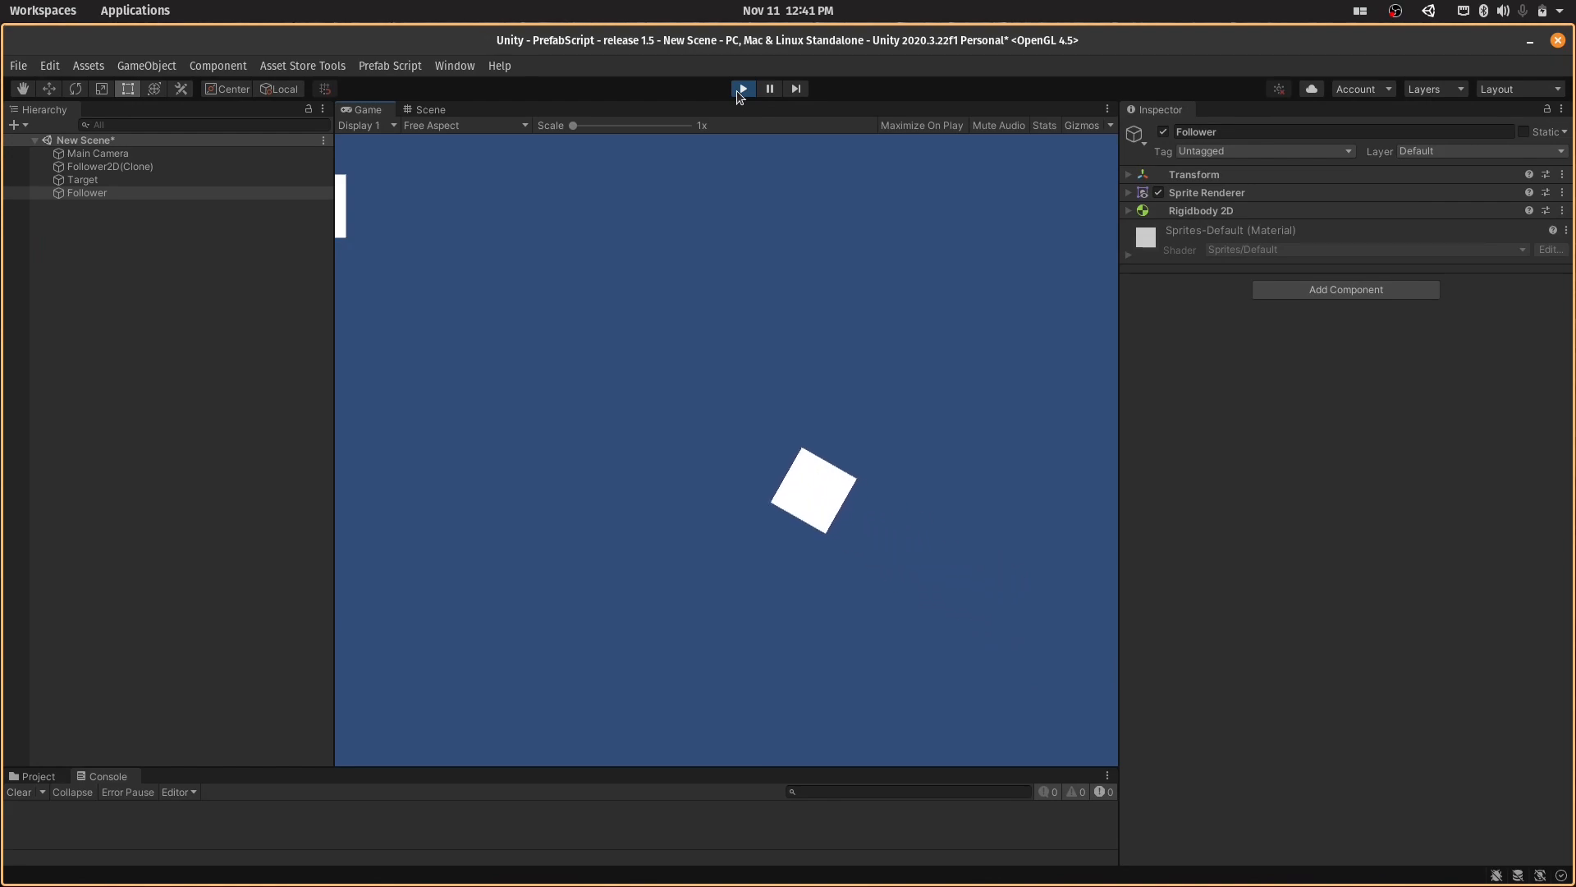
click(737, 91)
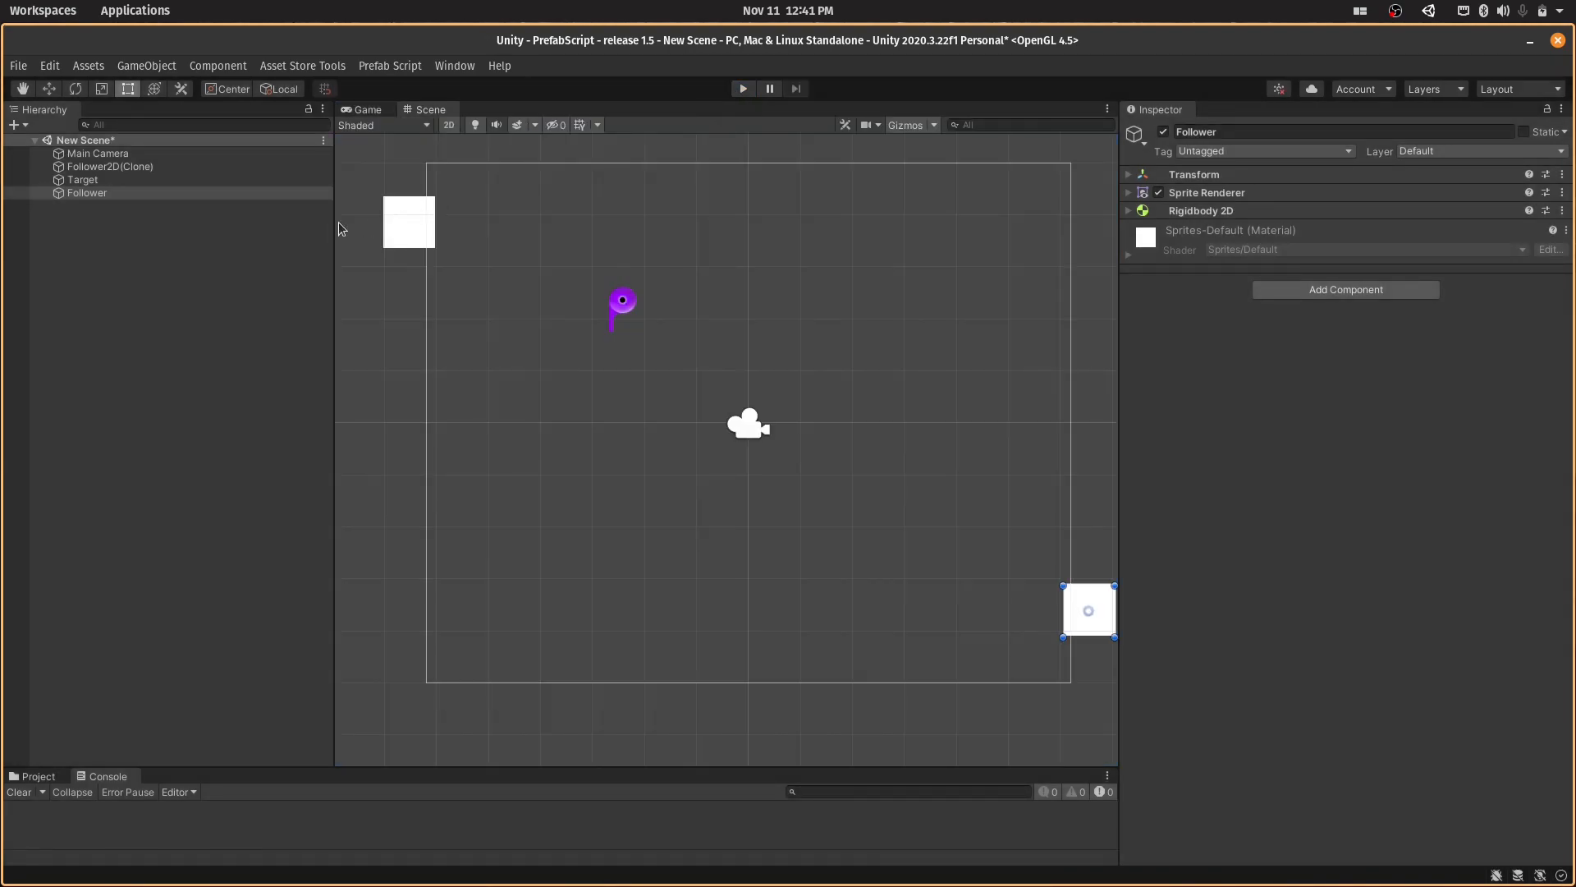
- Move Target and Follower inward so both squares lie inside opposite corners of the camera frame
click(175, 188)
click(173, 180)
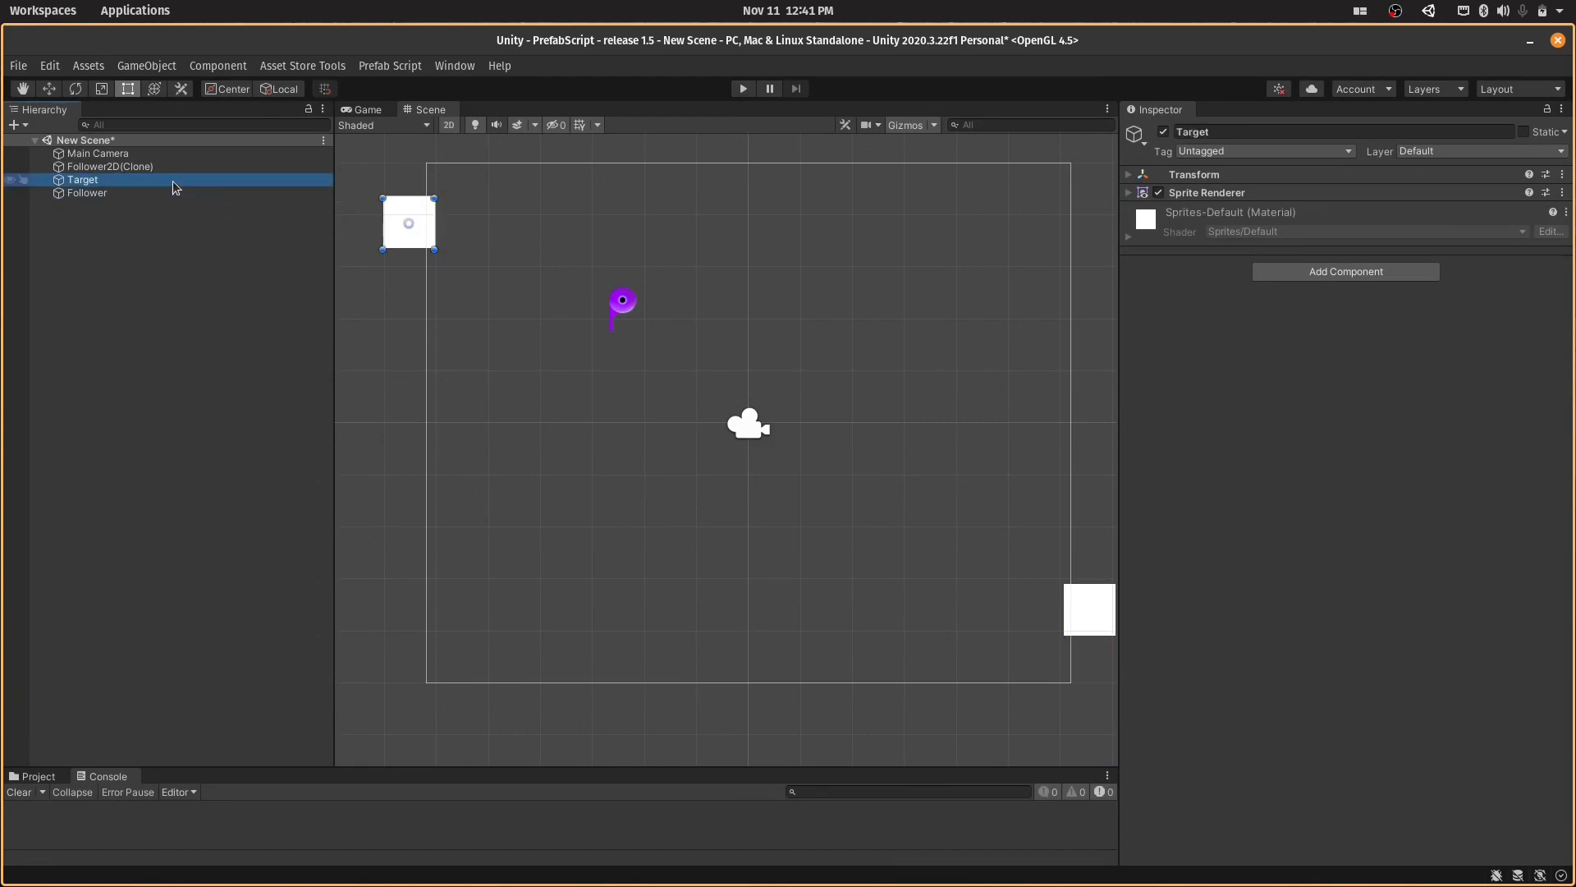
drag(426, 237, 473, 231)
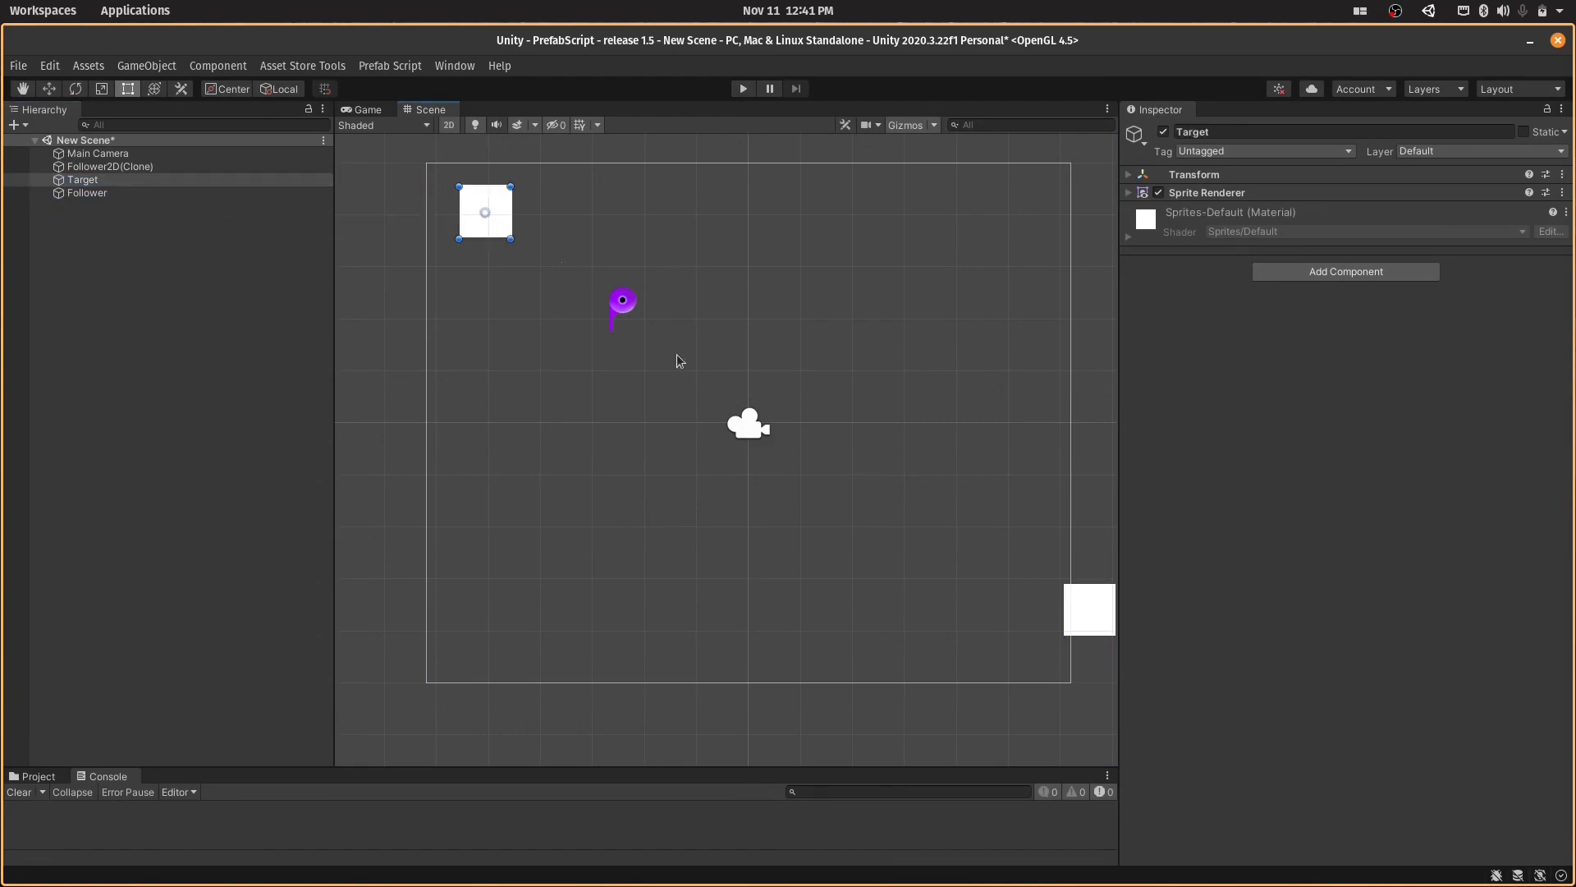
click(1089, 618)
drag(1088, 622, 1017, 639)
- Set Target's sprite color to red (FF0000), then run and stop the game to retest the object follower
click(90, 181)
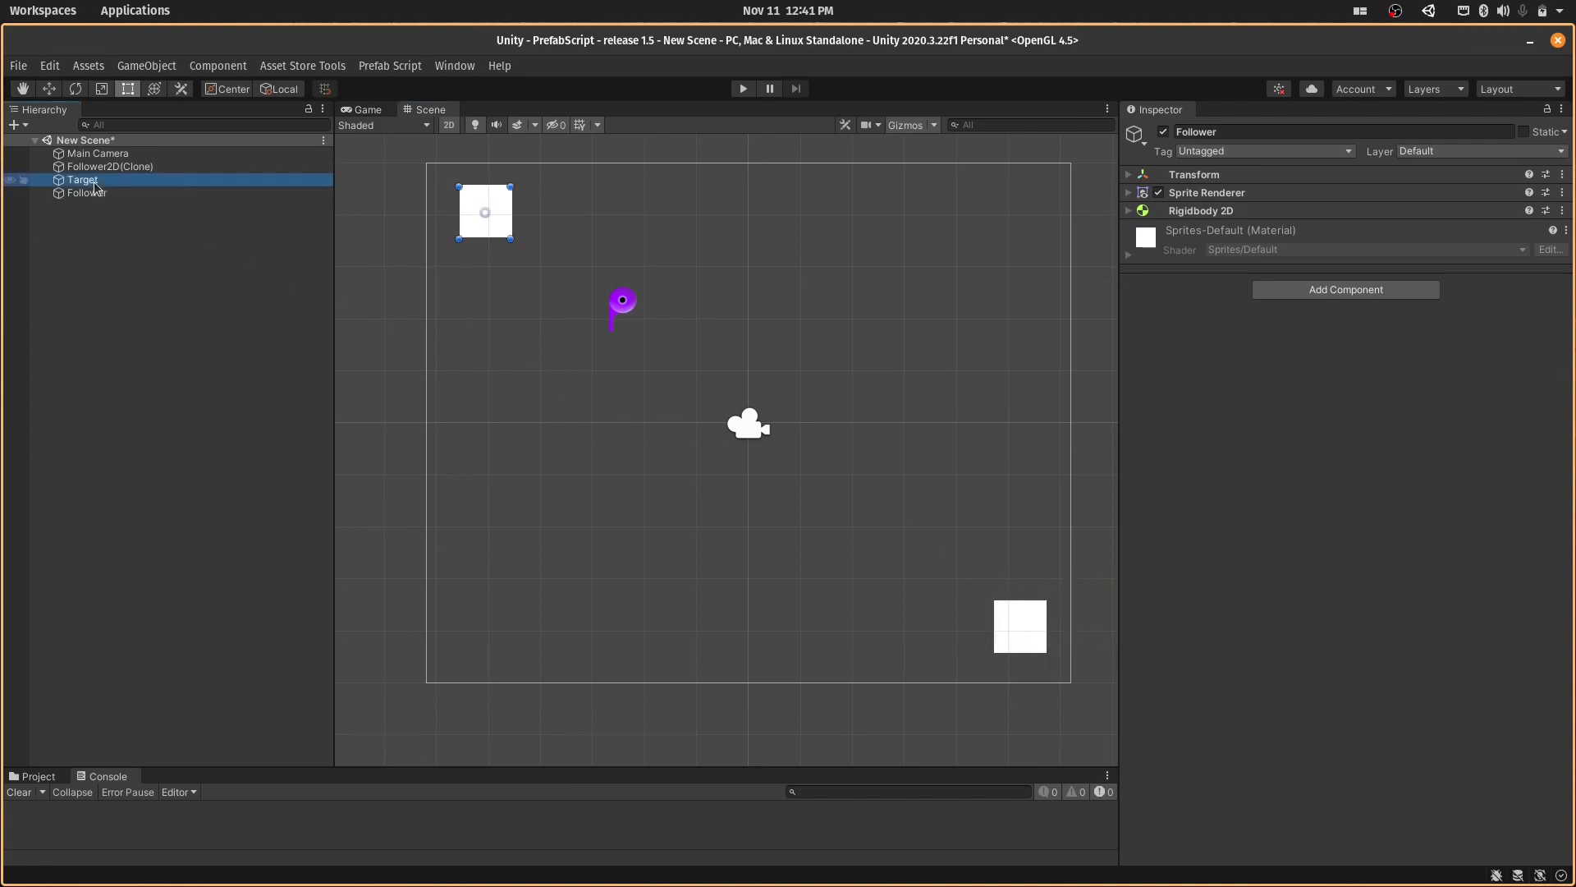
click(1129, 193)
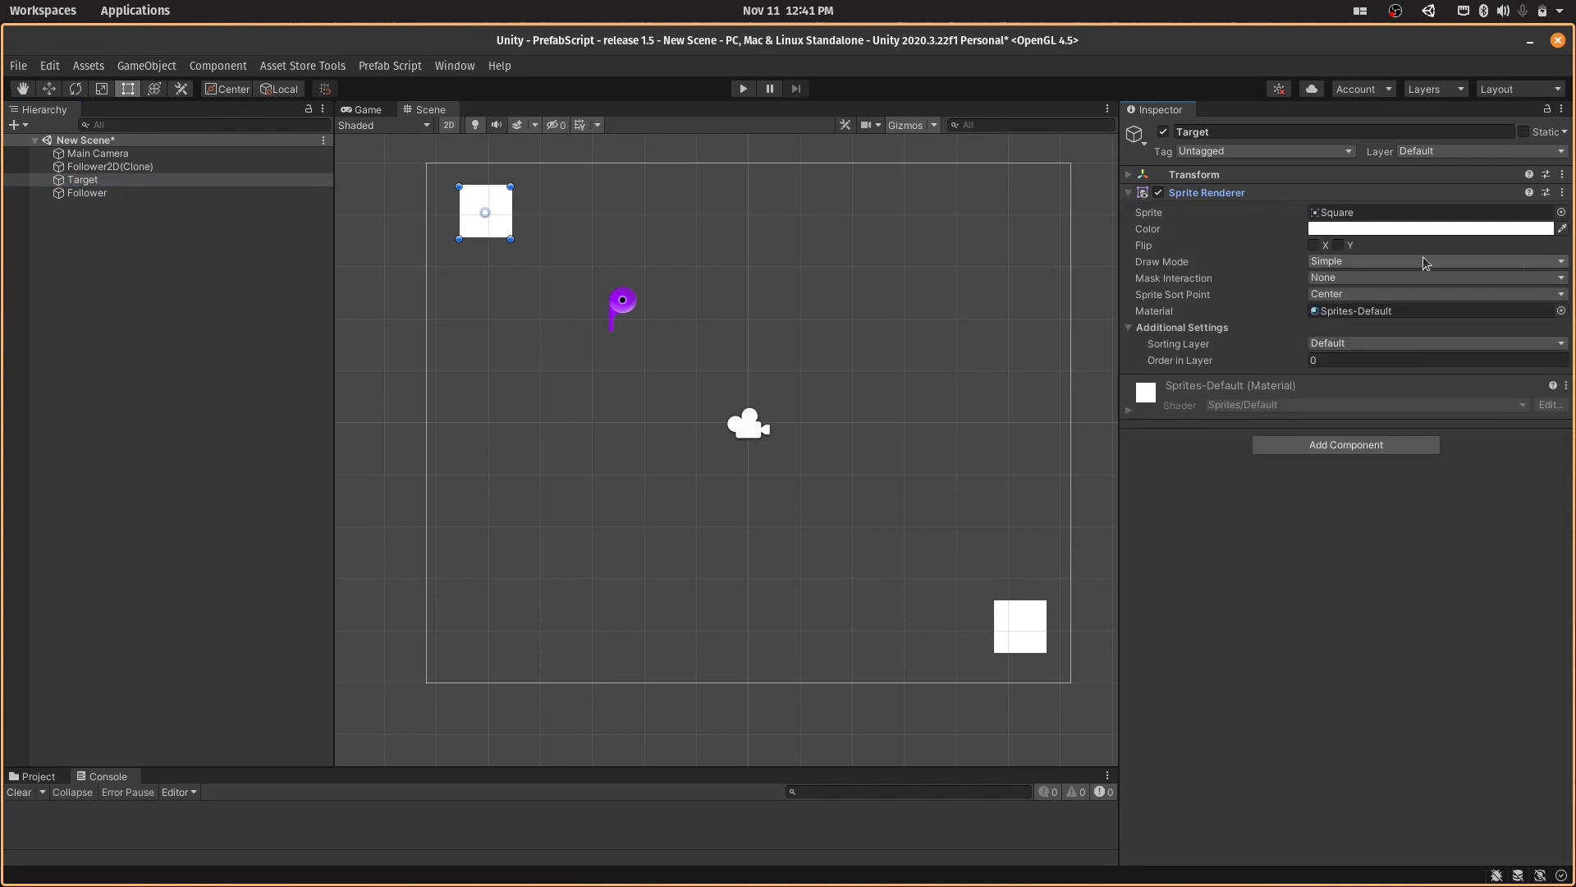
click(1356, 228)
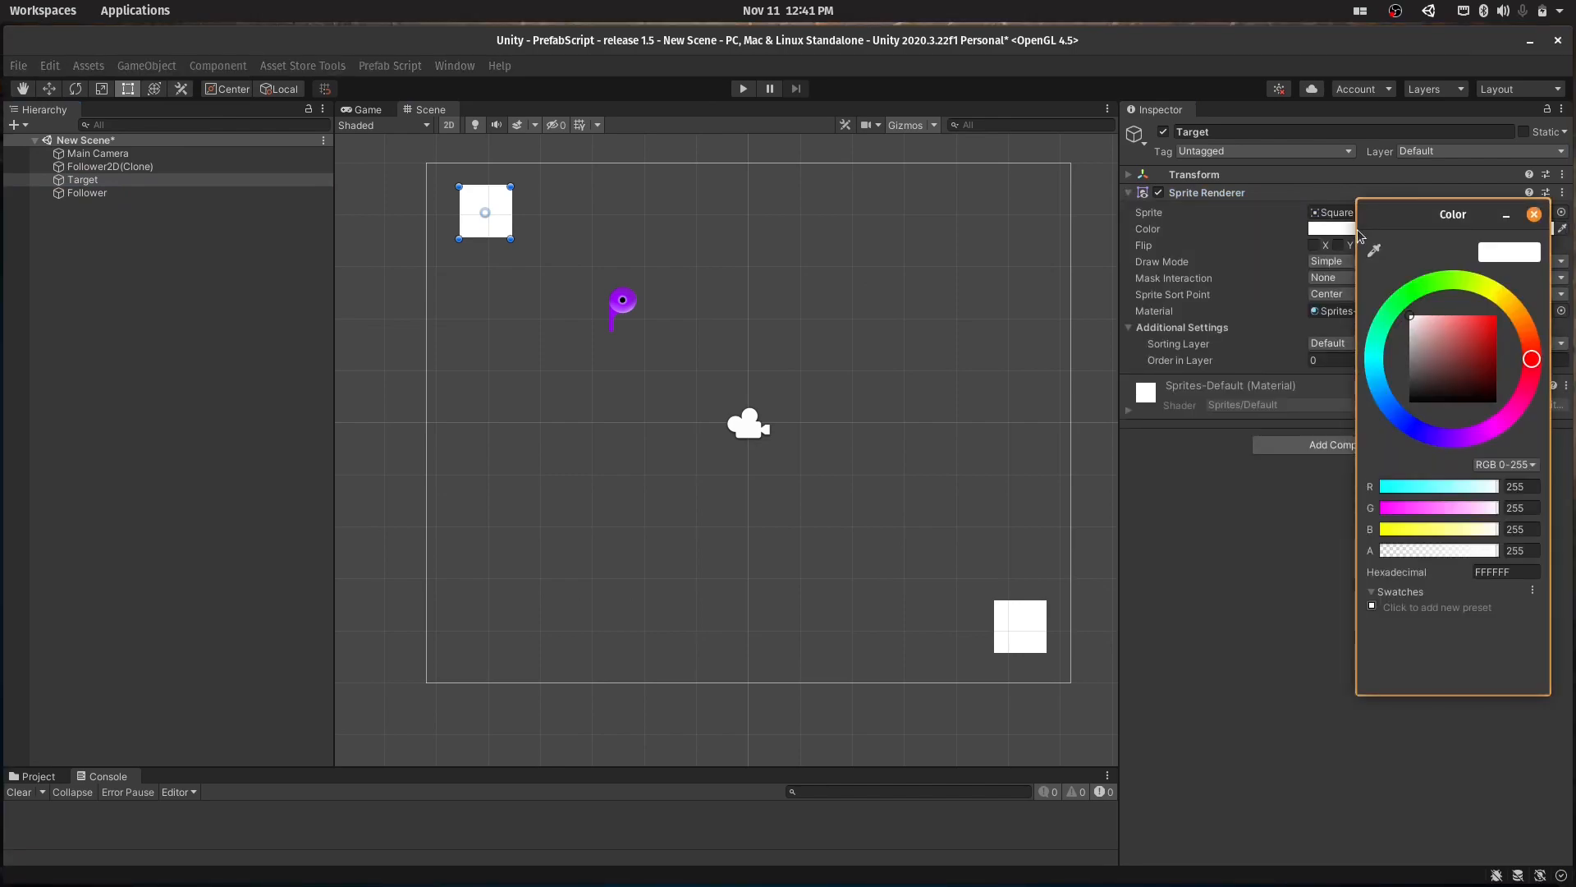
drag(1480, 332, 1497, 314)
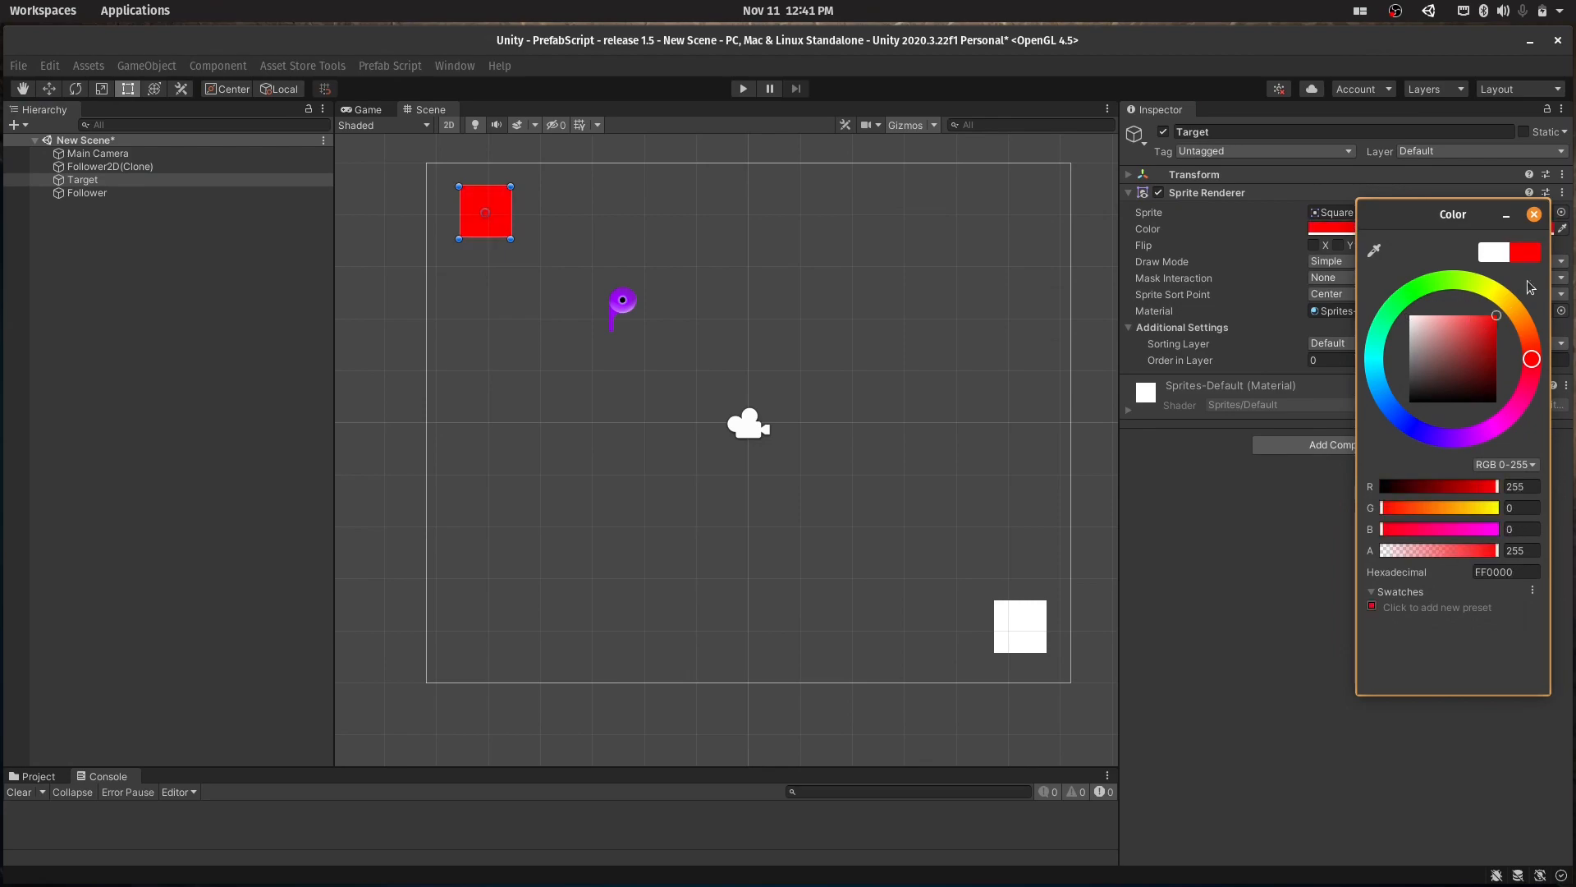
click(1533, 214)
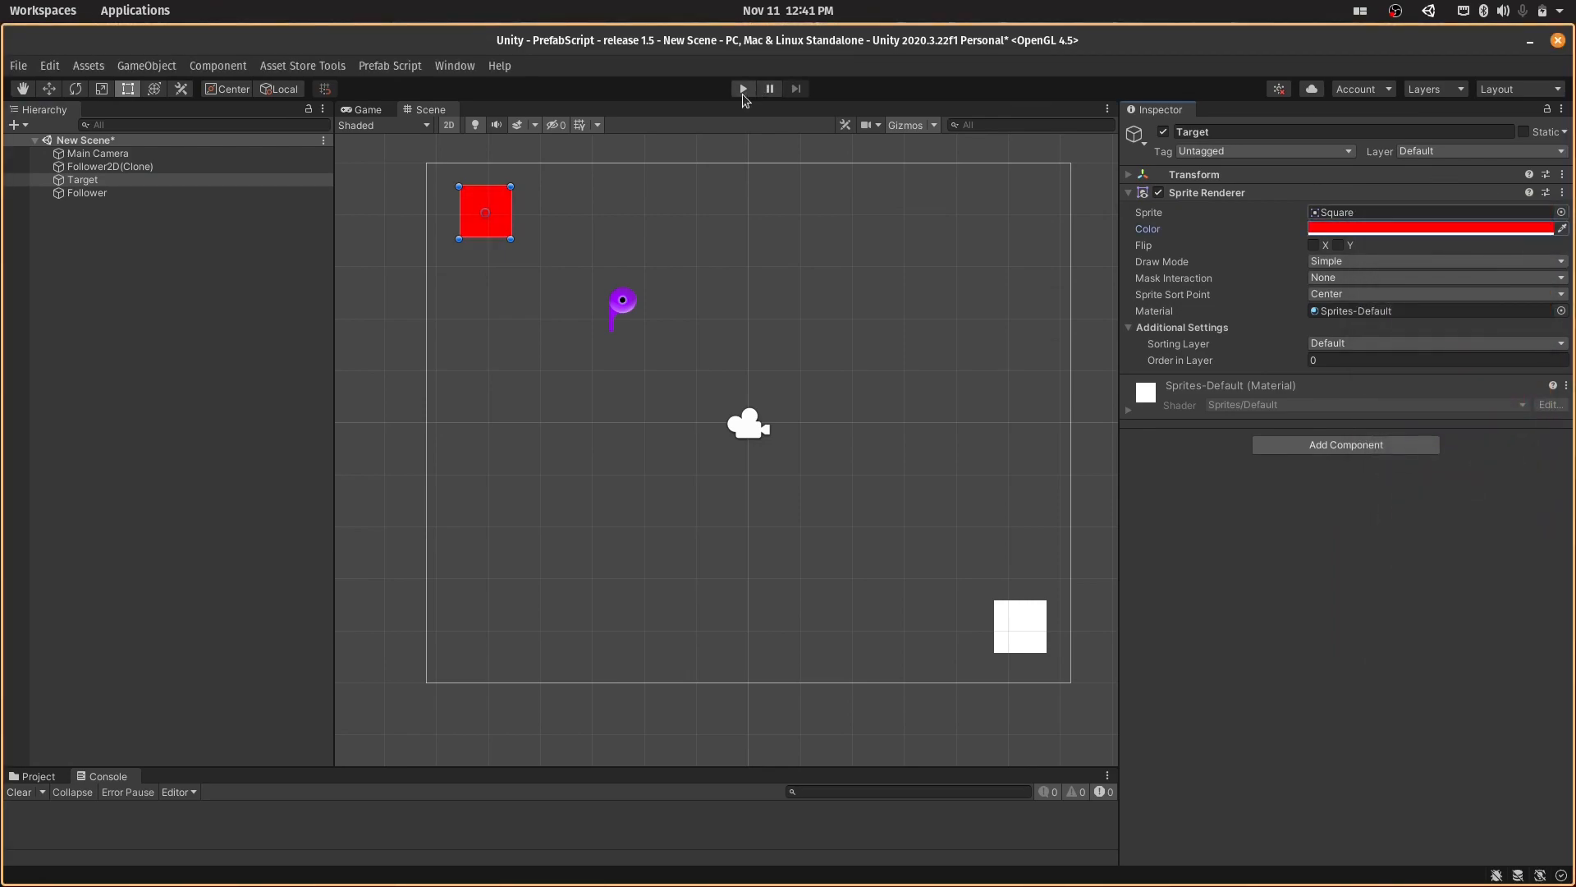
click(743, 91)
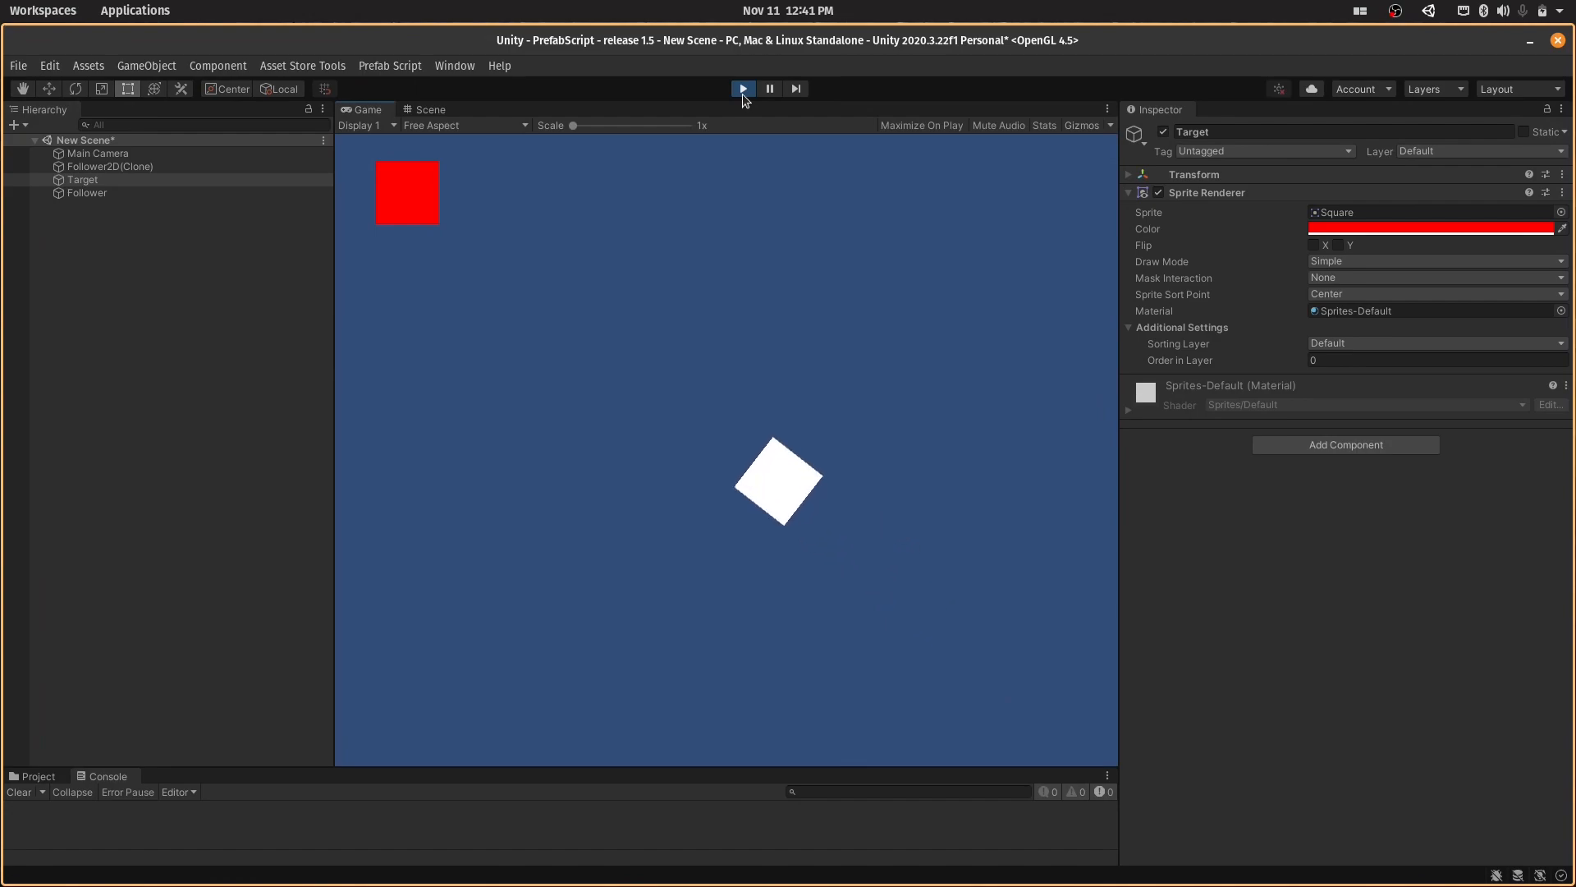
click(742, 88)
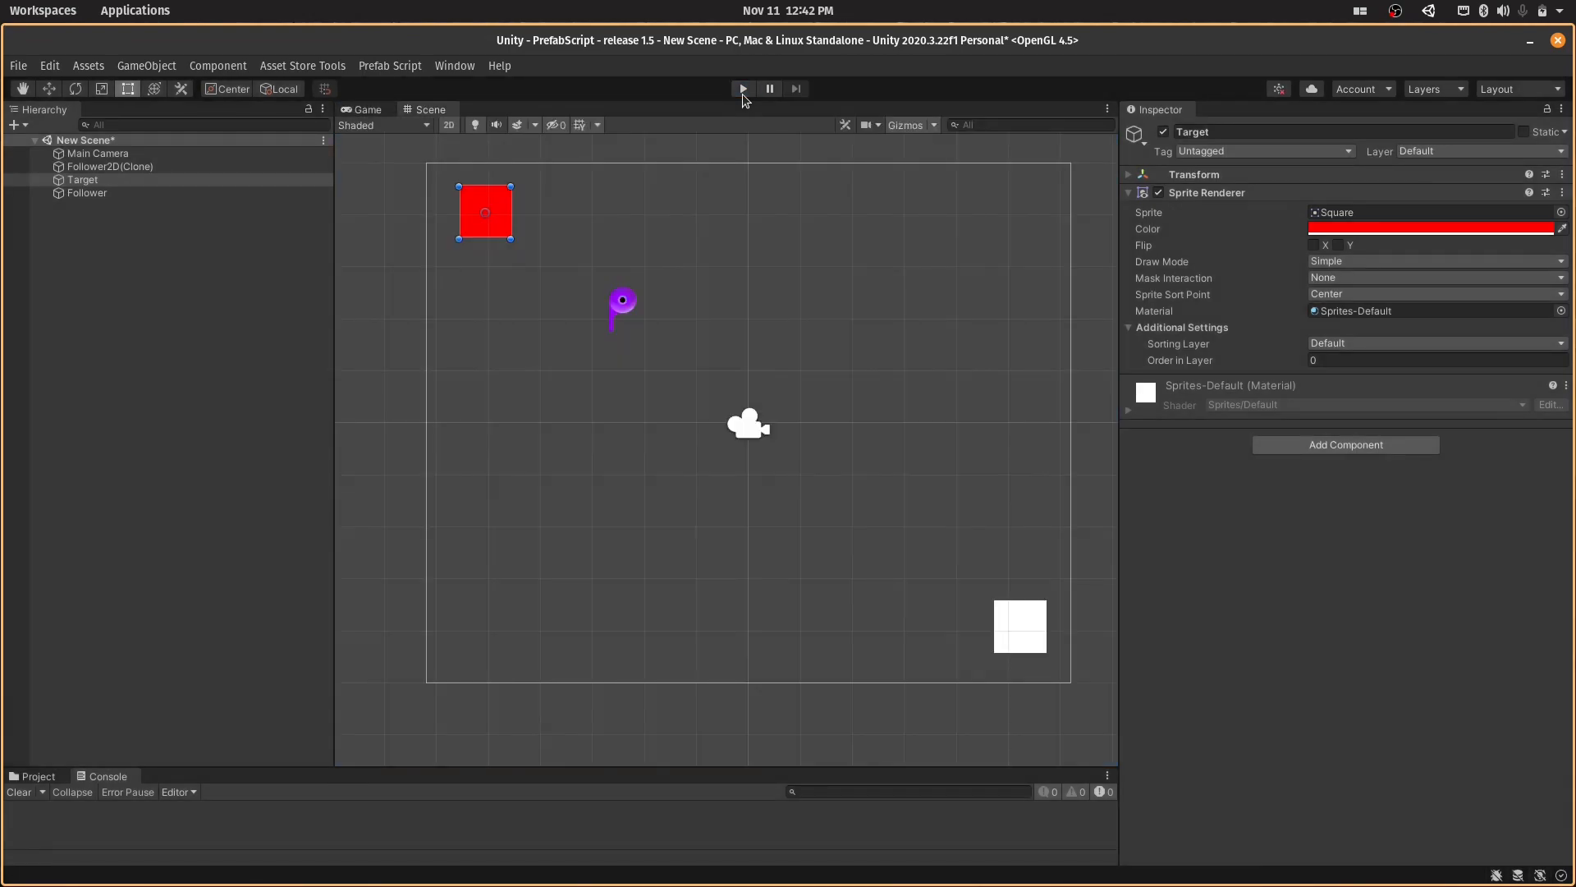
- Replace Follower2D(Clone) with the Path Follower prefab and close the 2D Prefabs window
click(390, 65)
click(391, 85)
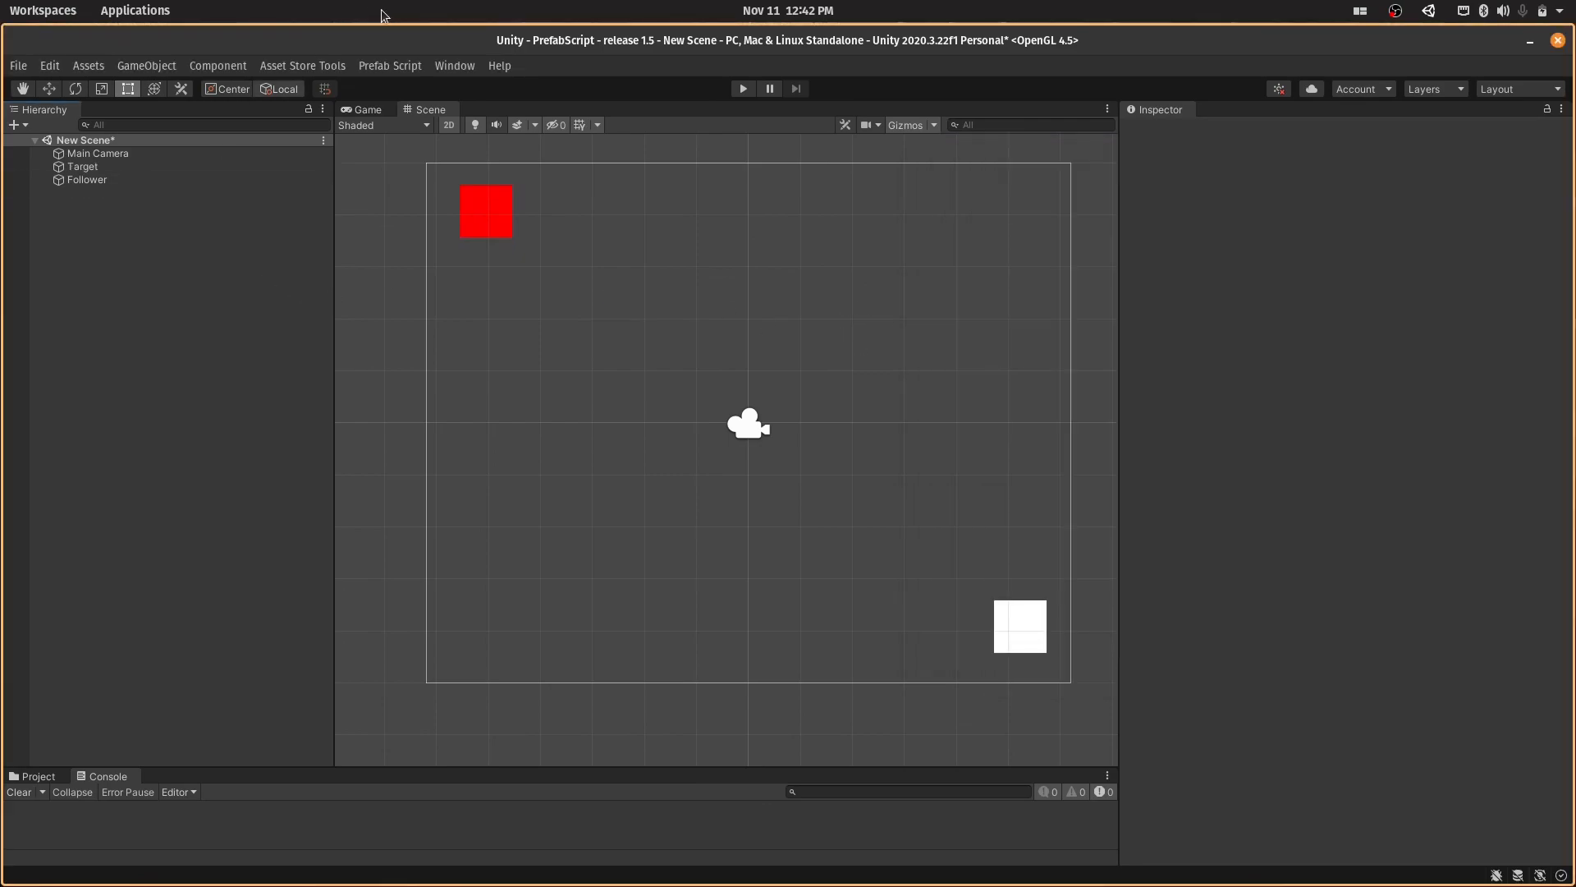
click(386, 67)
click(400, 89)
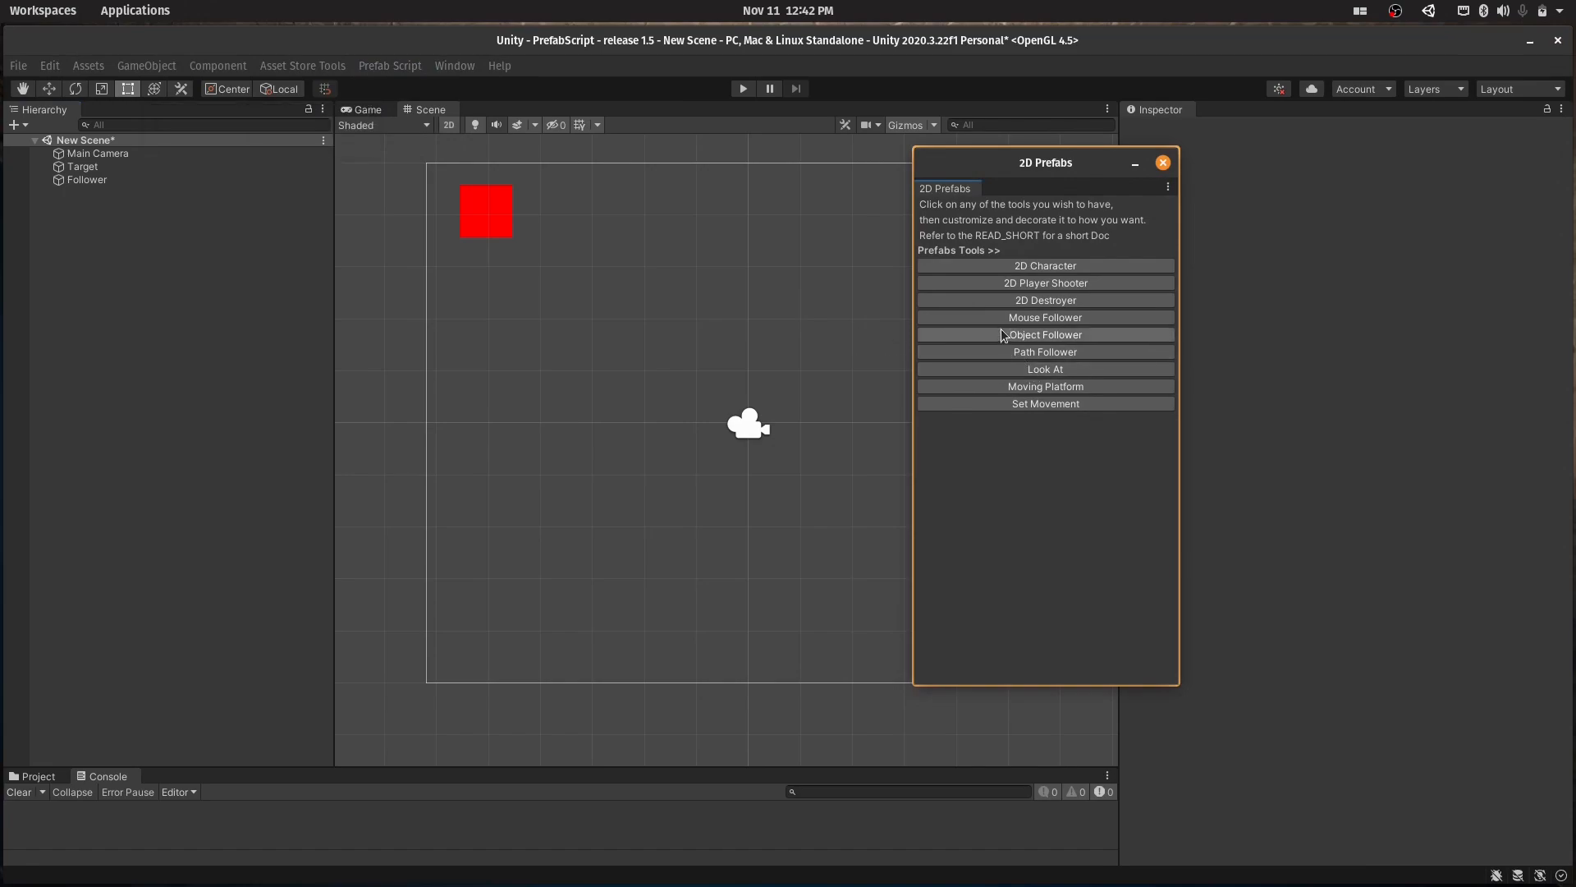
click(1006, 352)
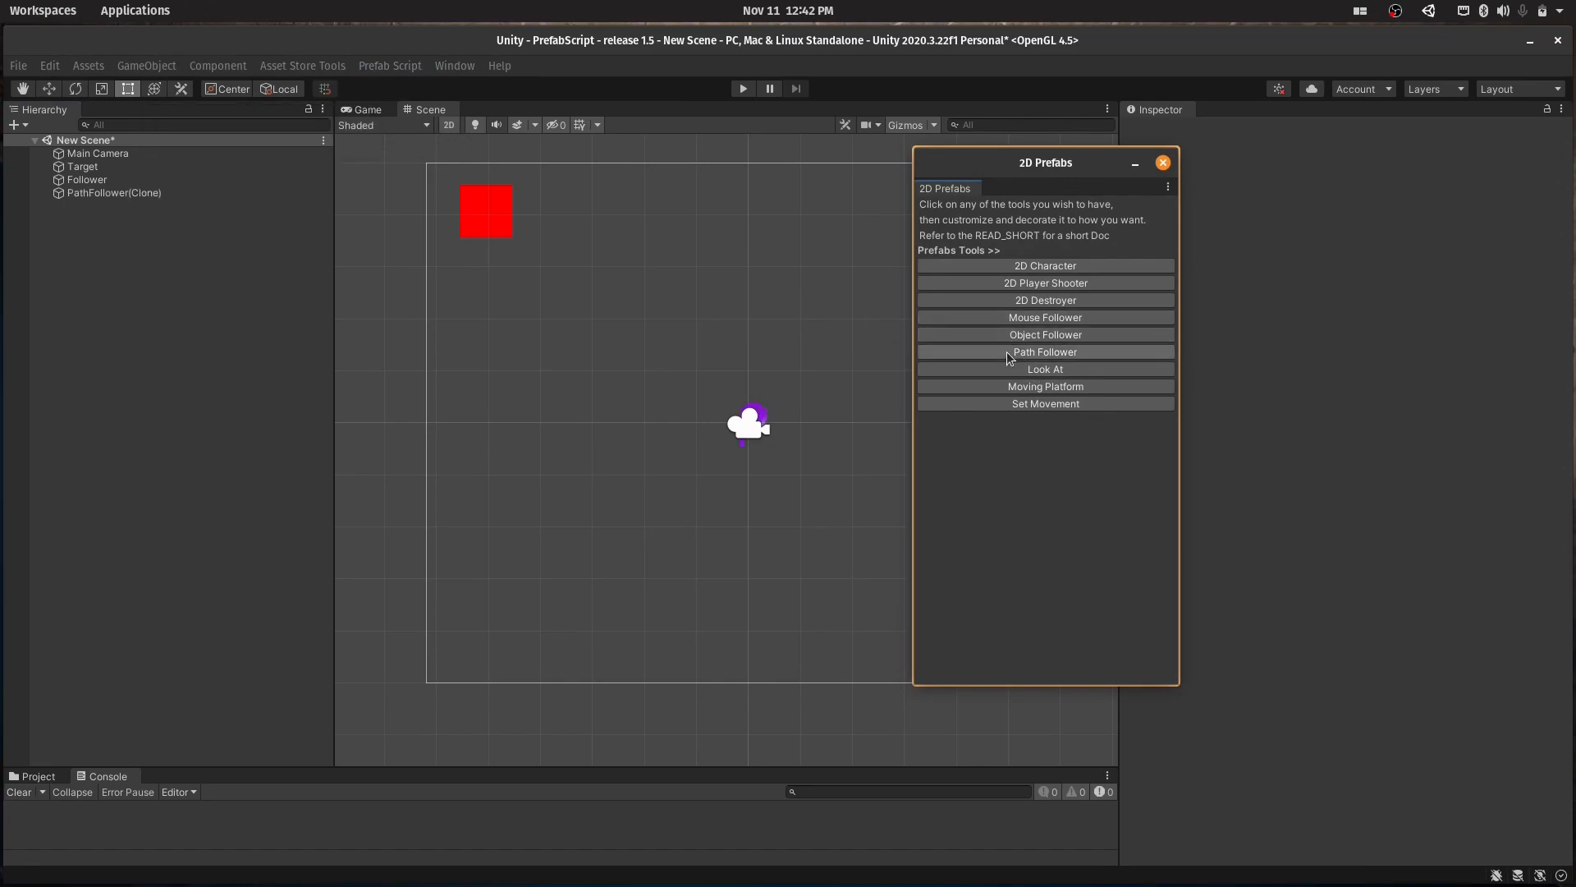
click(1163, 163)
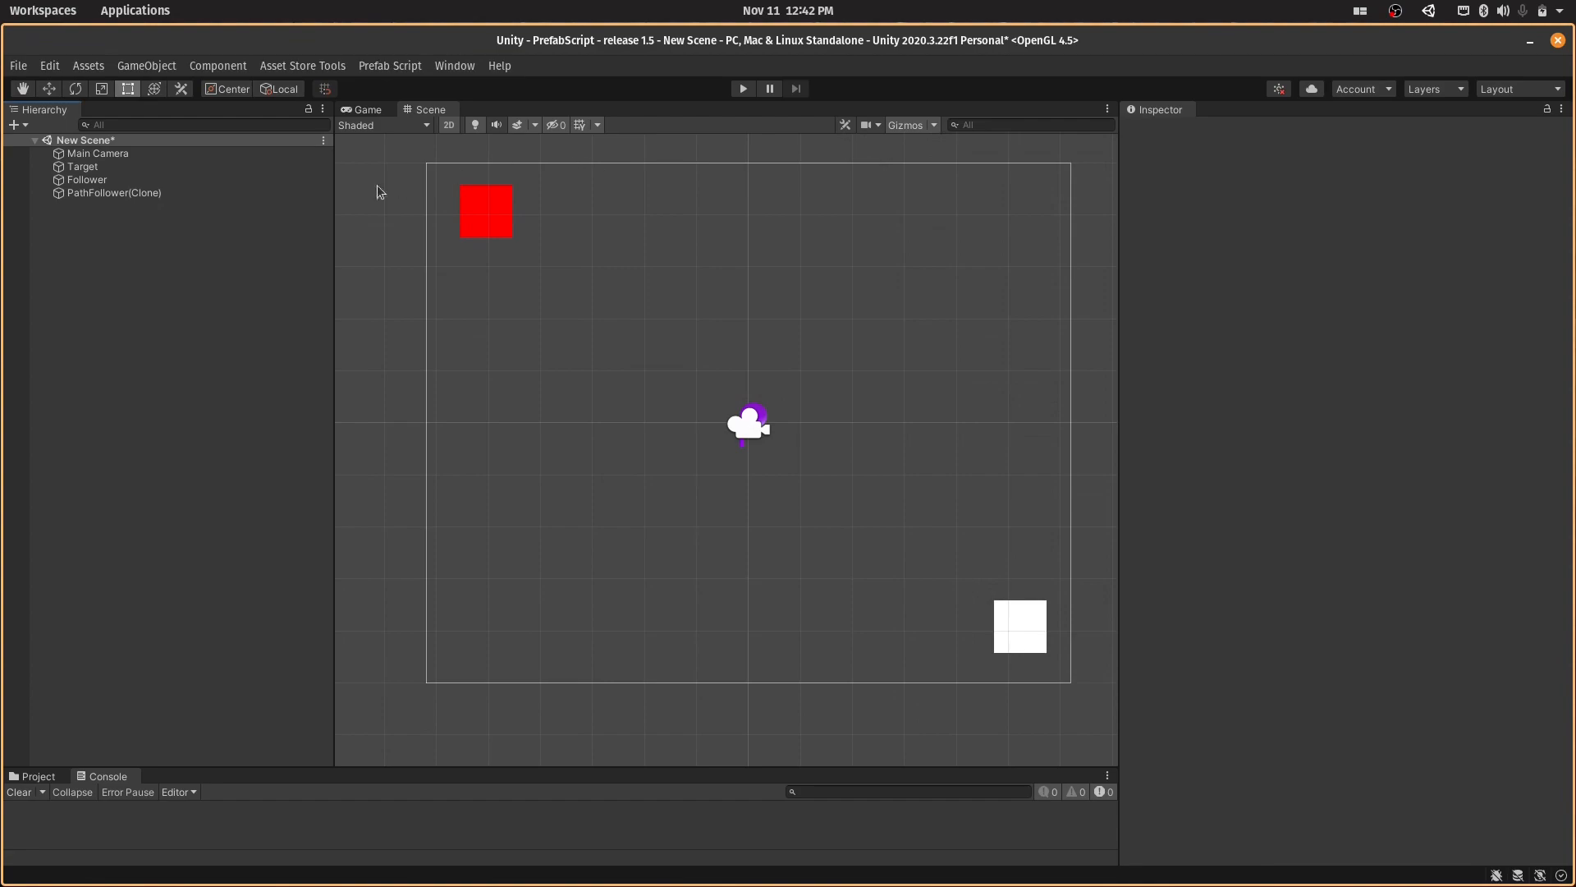
- Rename the Target object as StartPoint
click(297, 193)
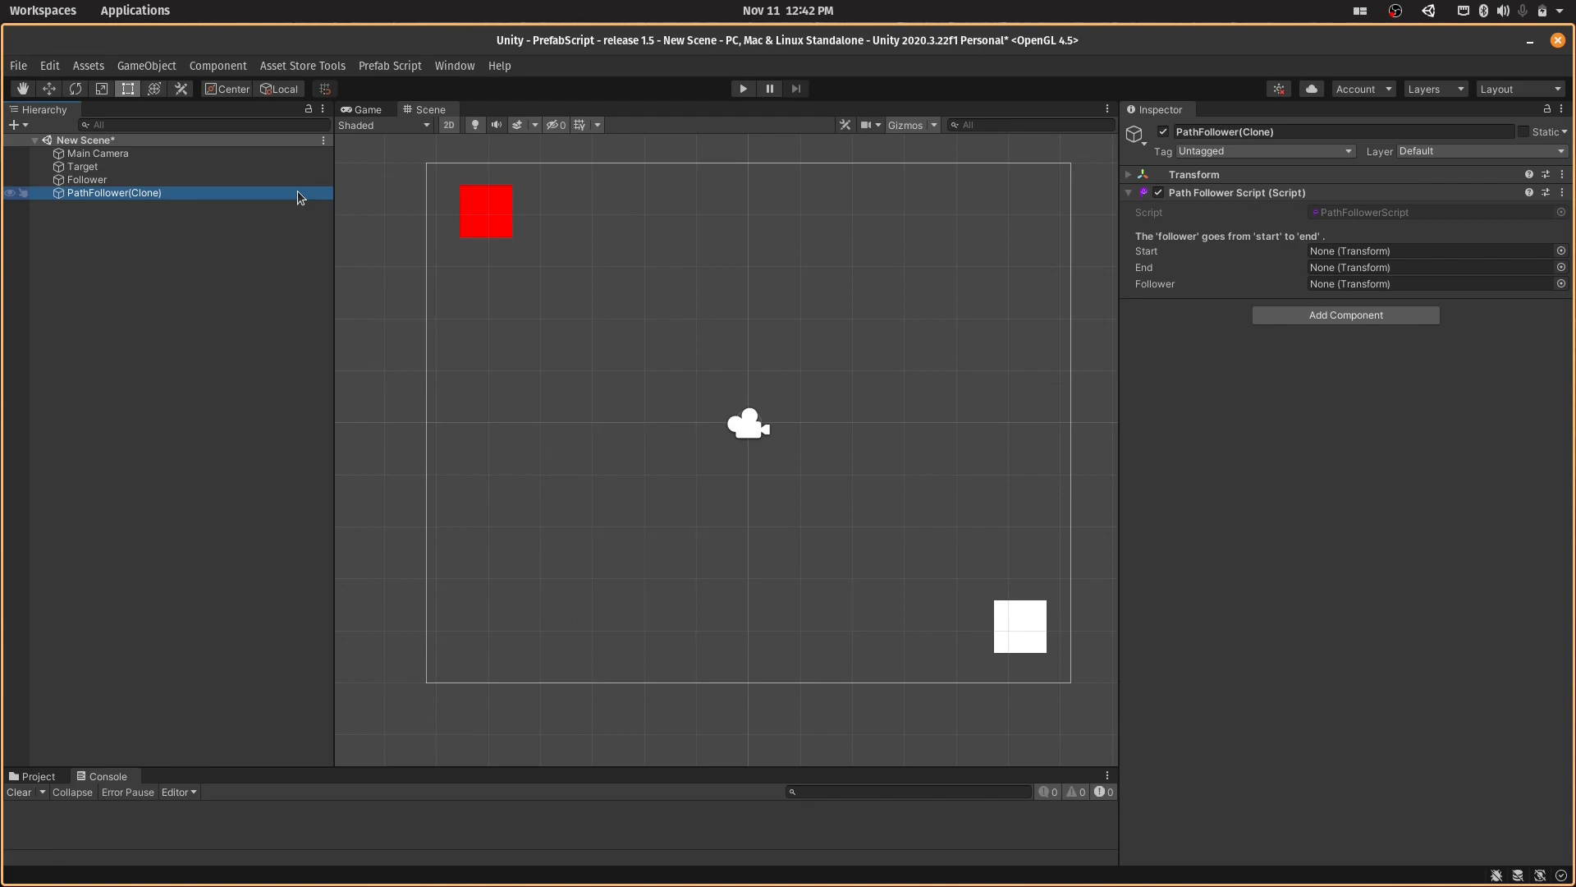
click(219, 180)
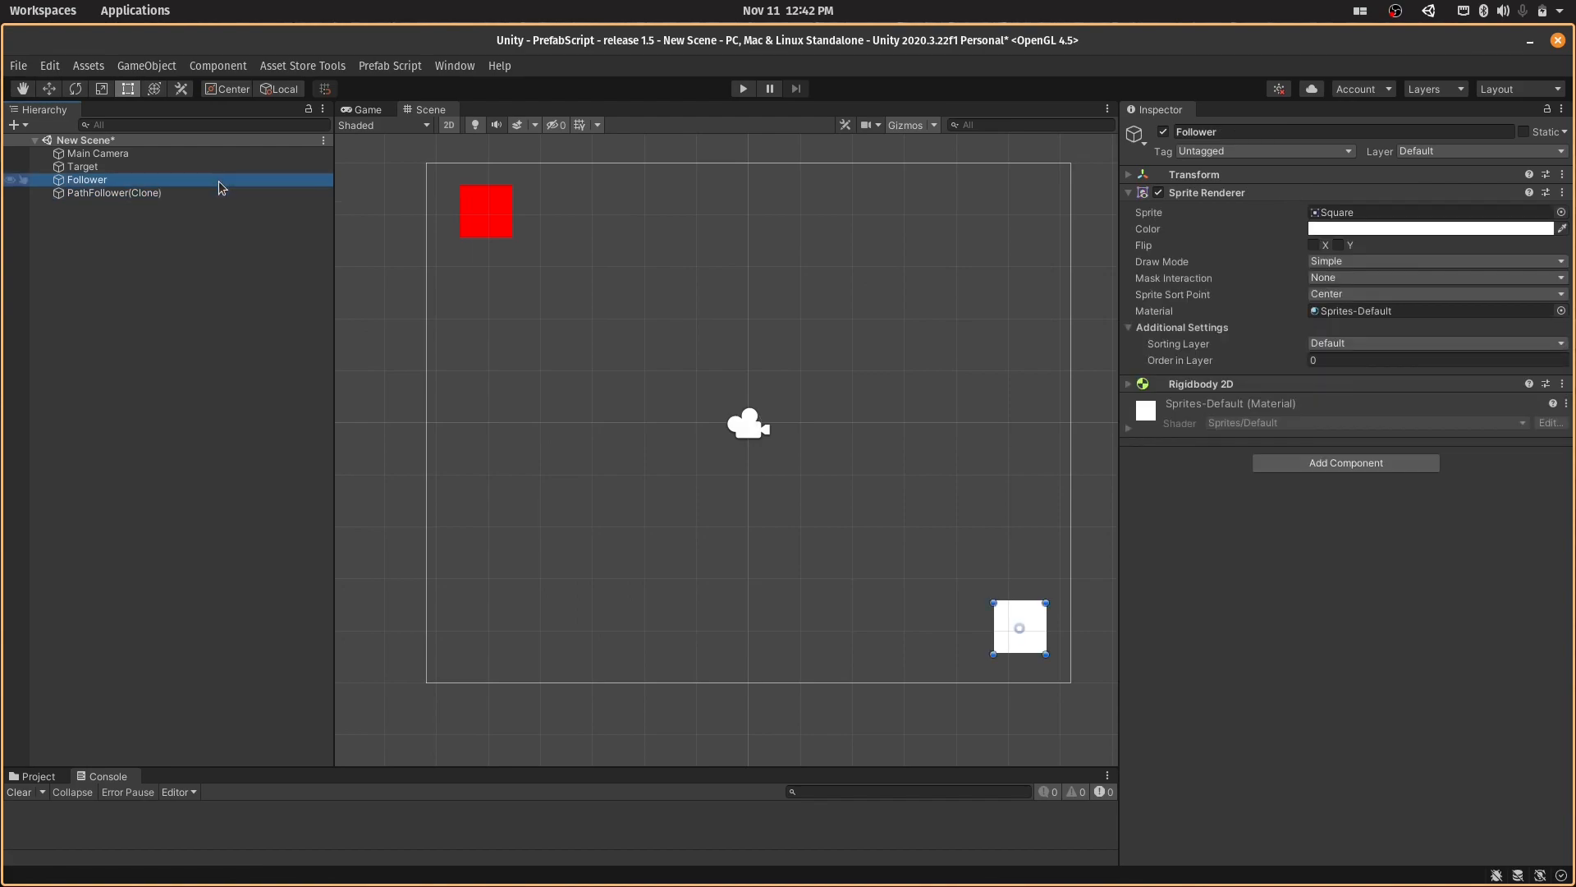
click(166, 170)
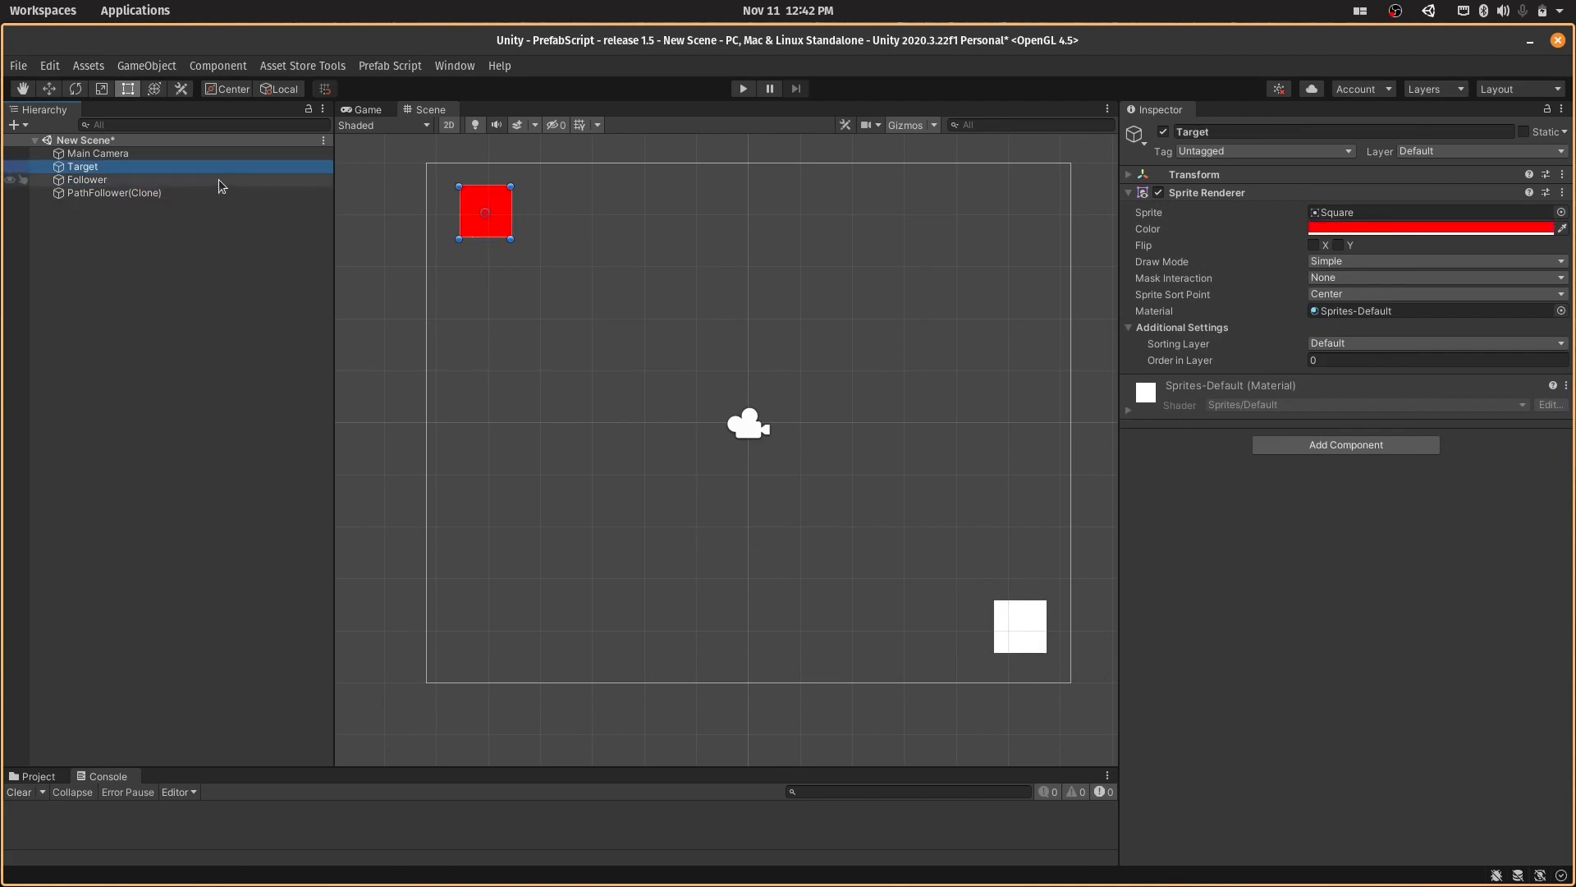
key(F2)
text(Start)
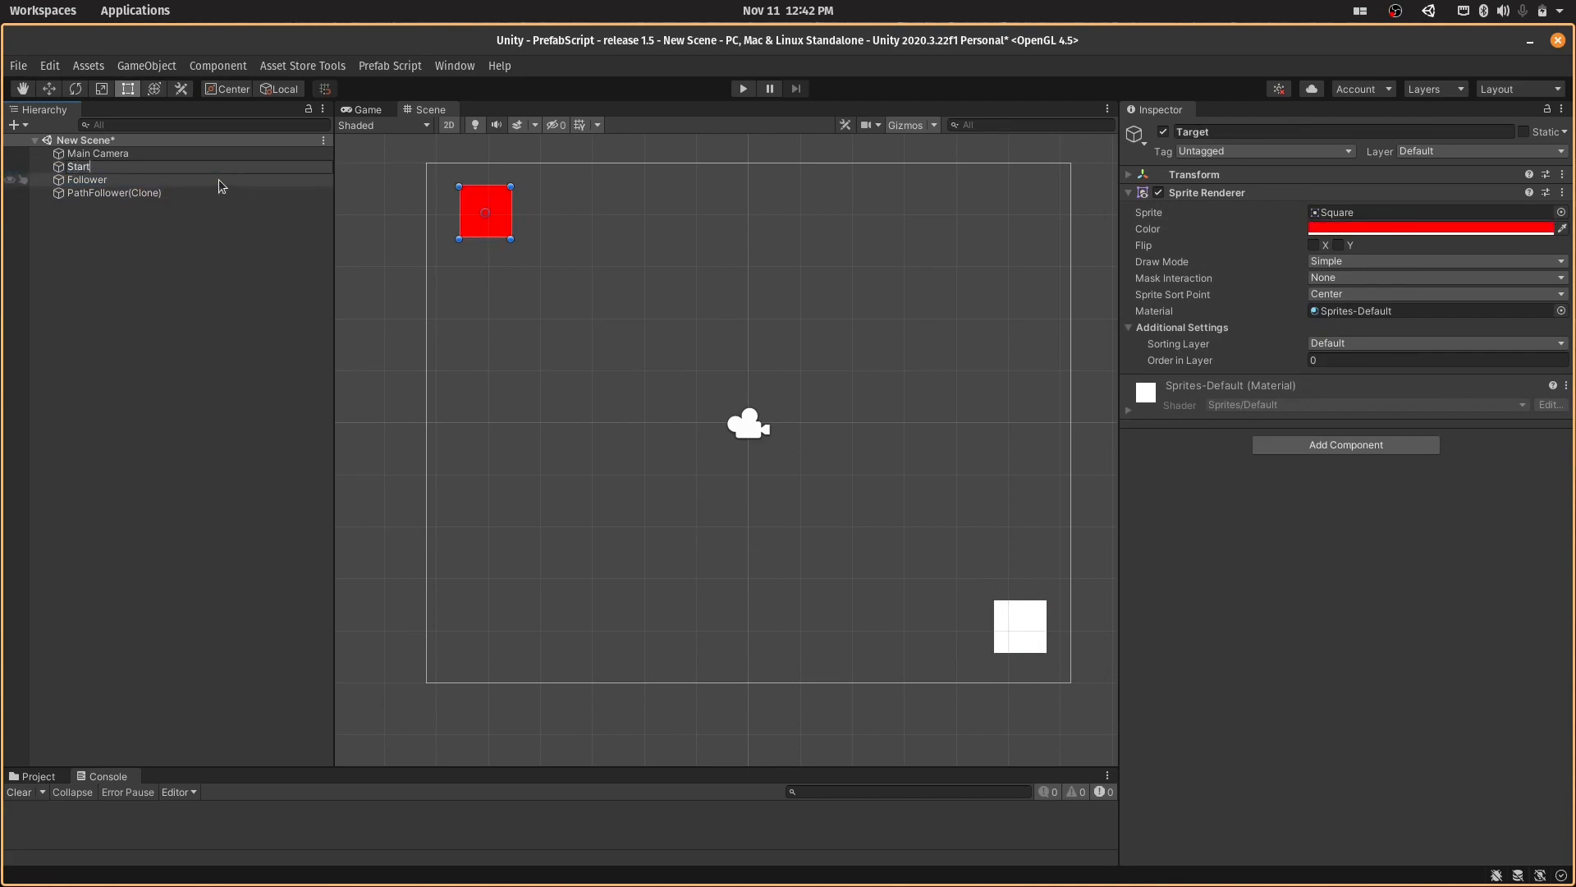
text(Point)
key(Return)
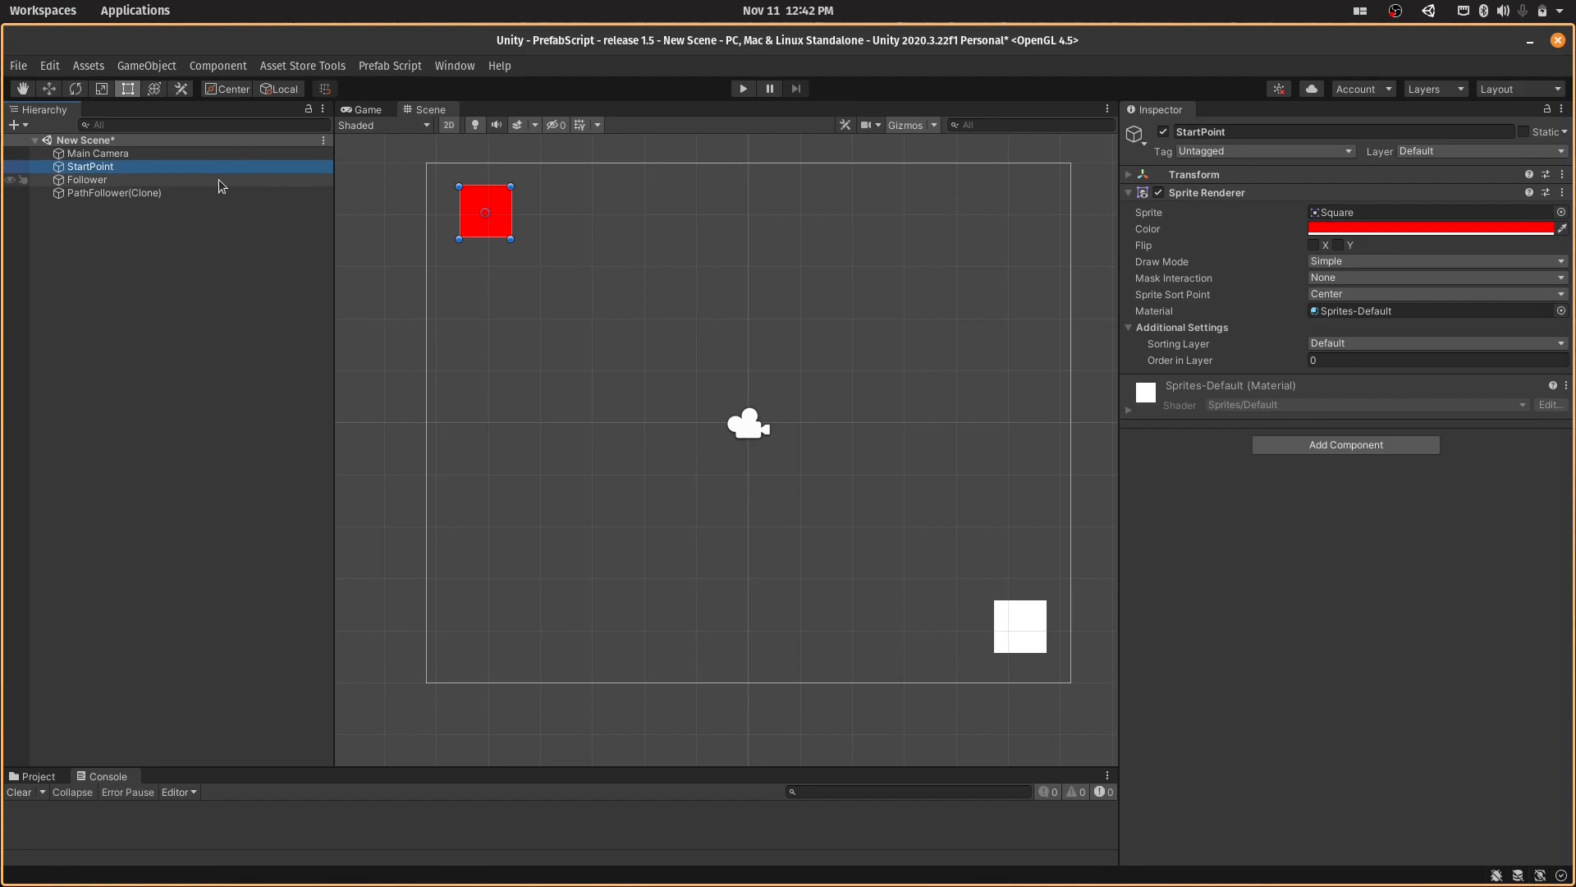
- Duplicate StartPoint and rename the copy as EndPoint
key(ctrl+d)
key(F2)
text(Ex)
key(BackSpace)
text(ndPoint)
key(Return)
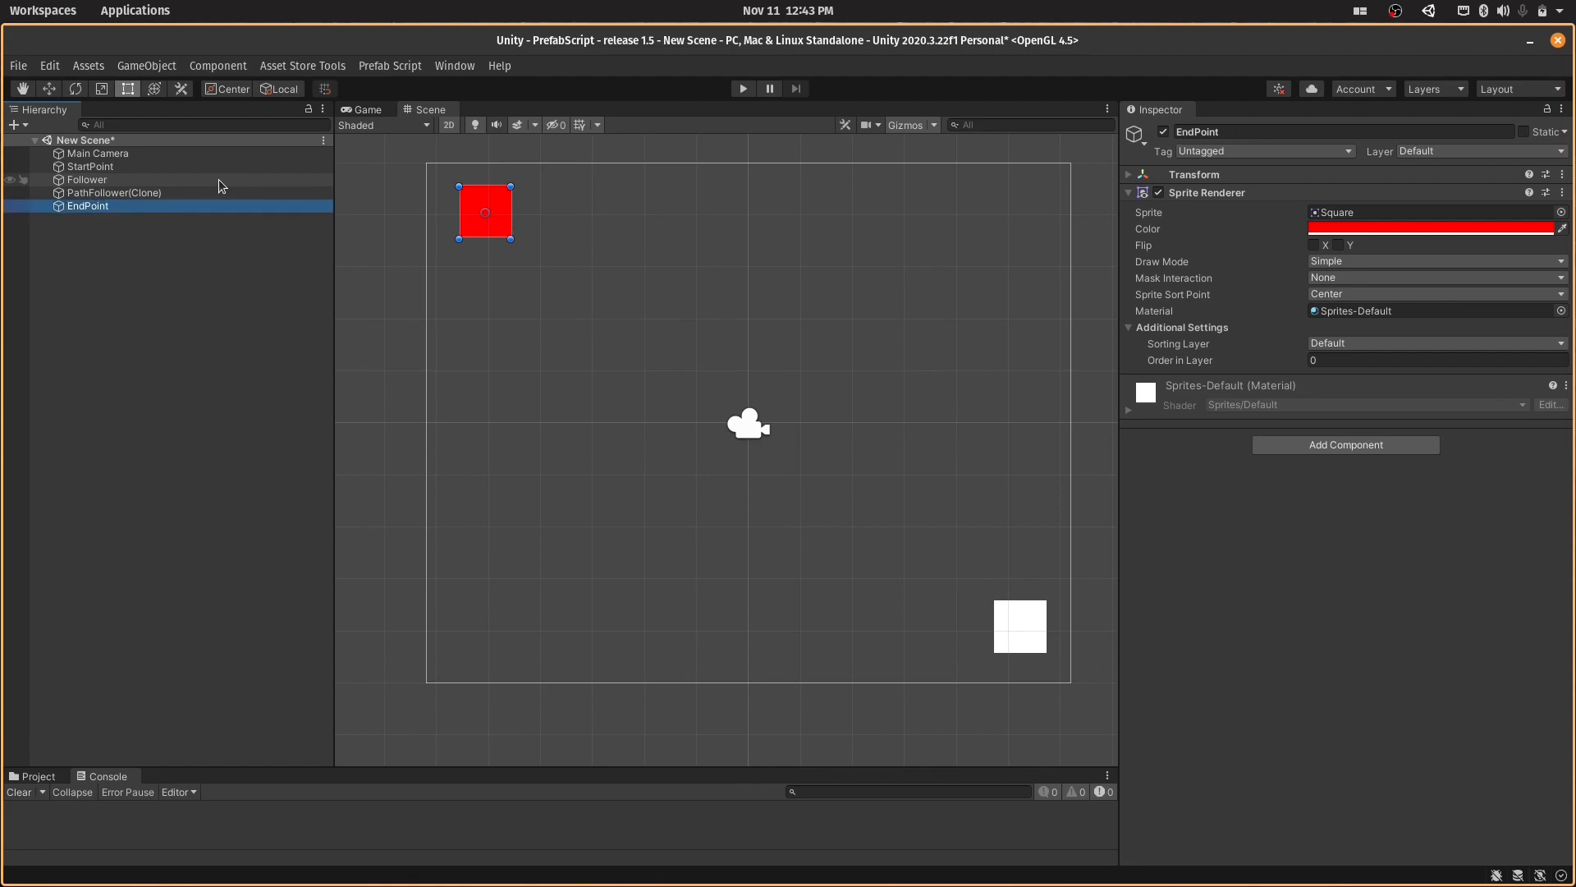
- List EndPoint directly below StartPoint in the hierarchy and move its square near the right edge of the camera frame, slightly below mid-height
drag(195, 200, 182, 169)
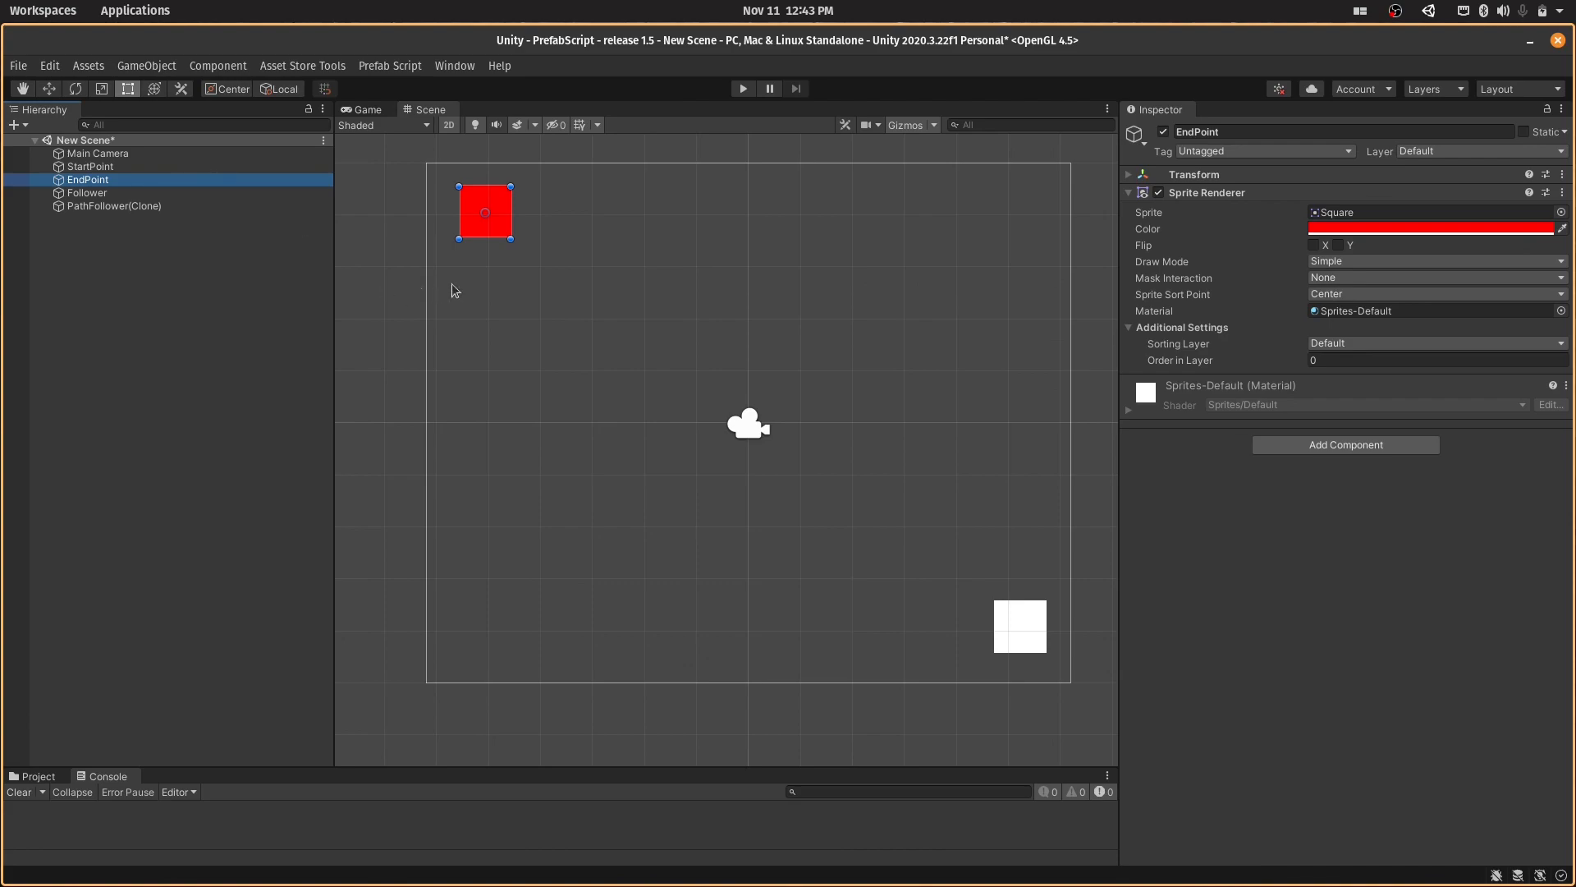
drag(503, 224, 1032, 474)
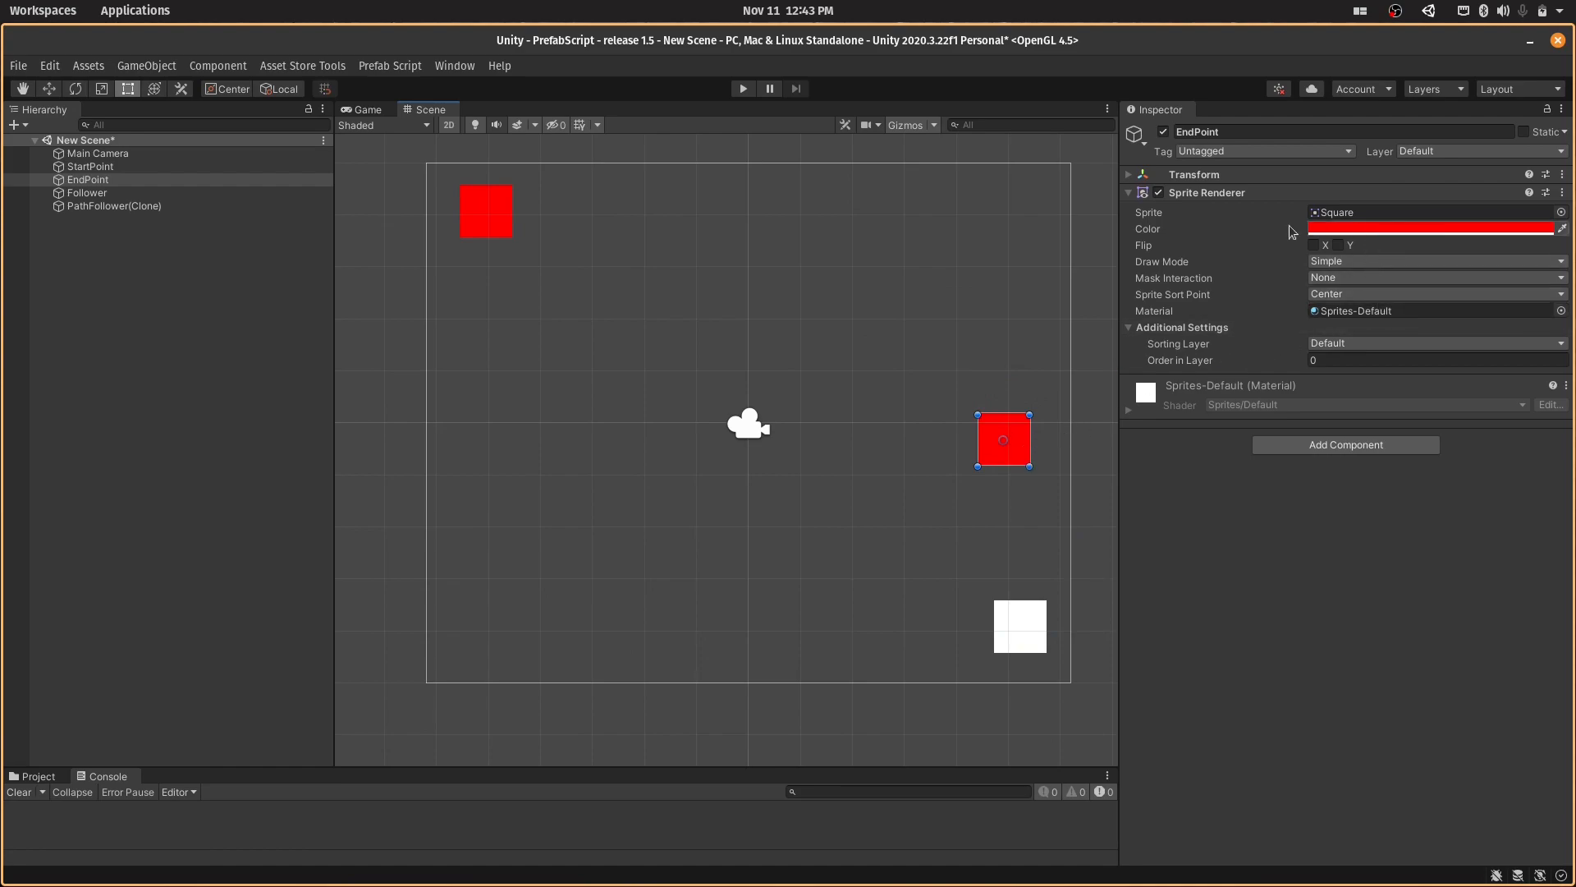
- Set StartPoint's sprite color to blue and save the scene
click(192, 166)
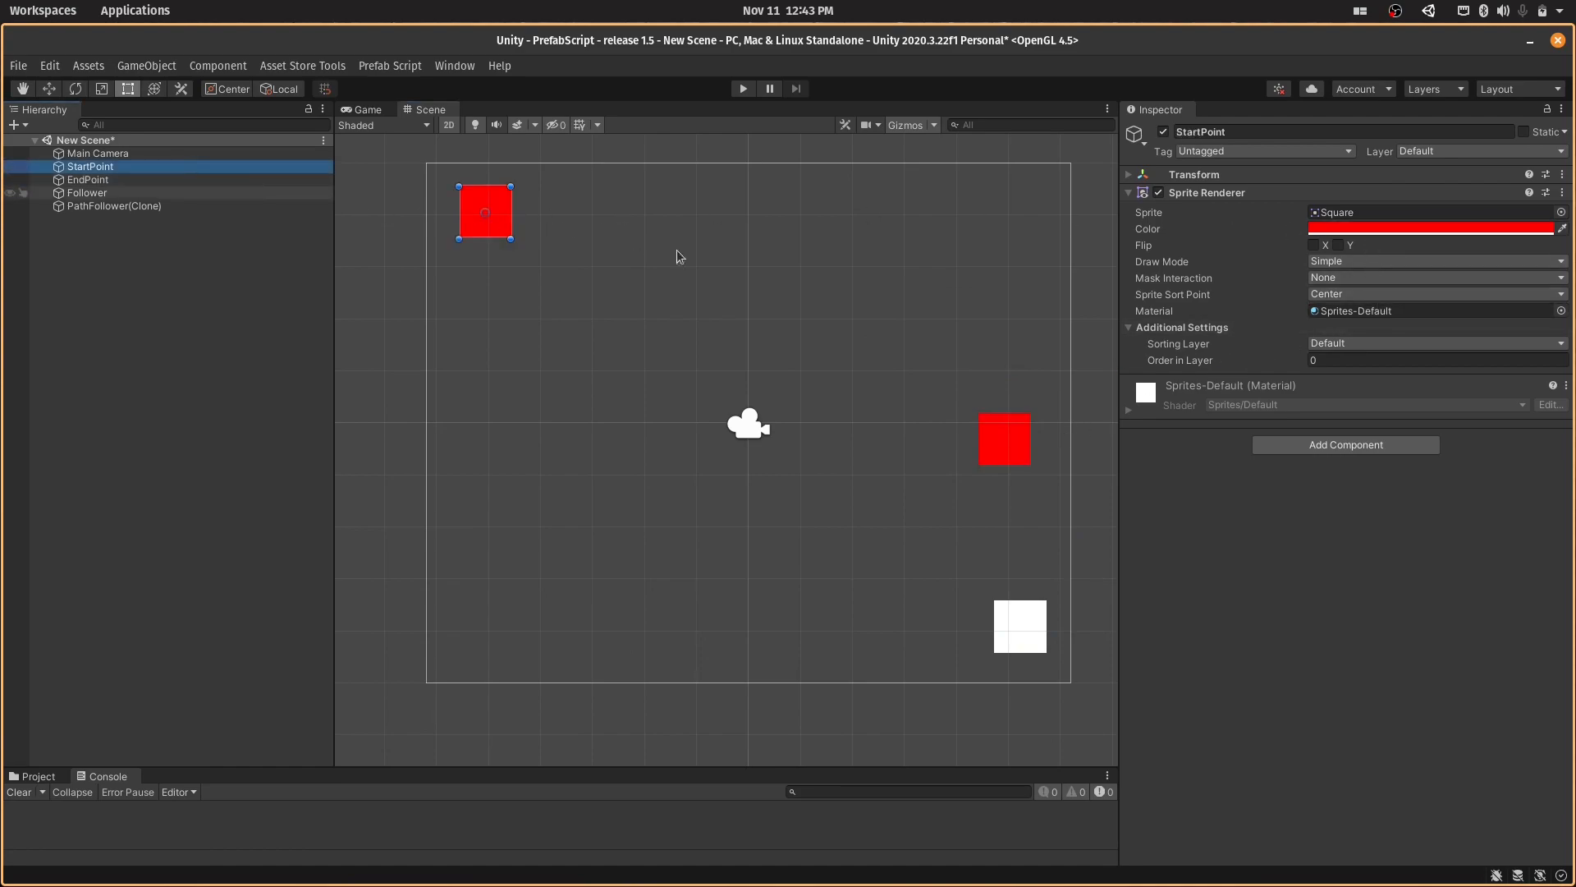
click(1371, 225)
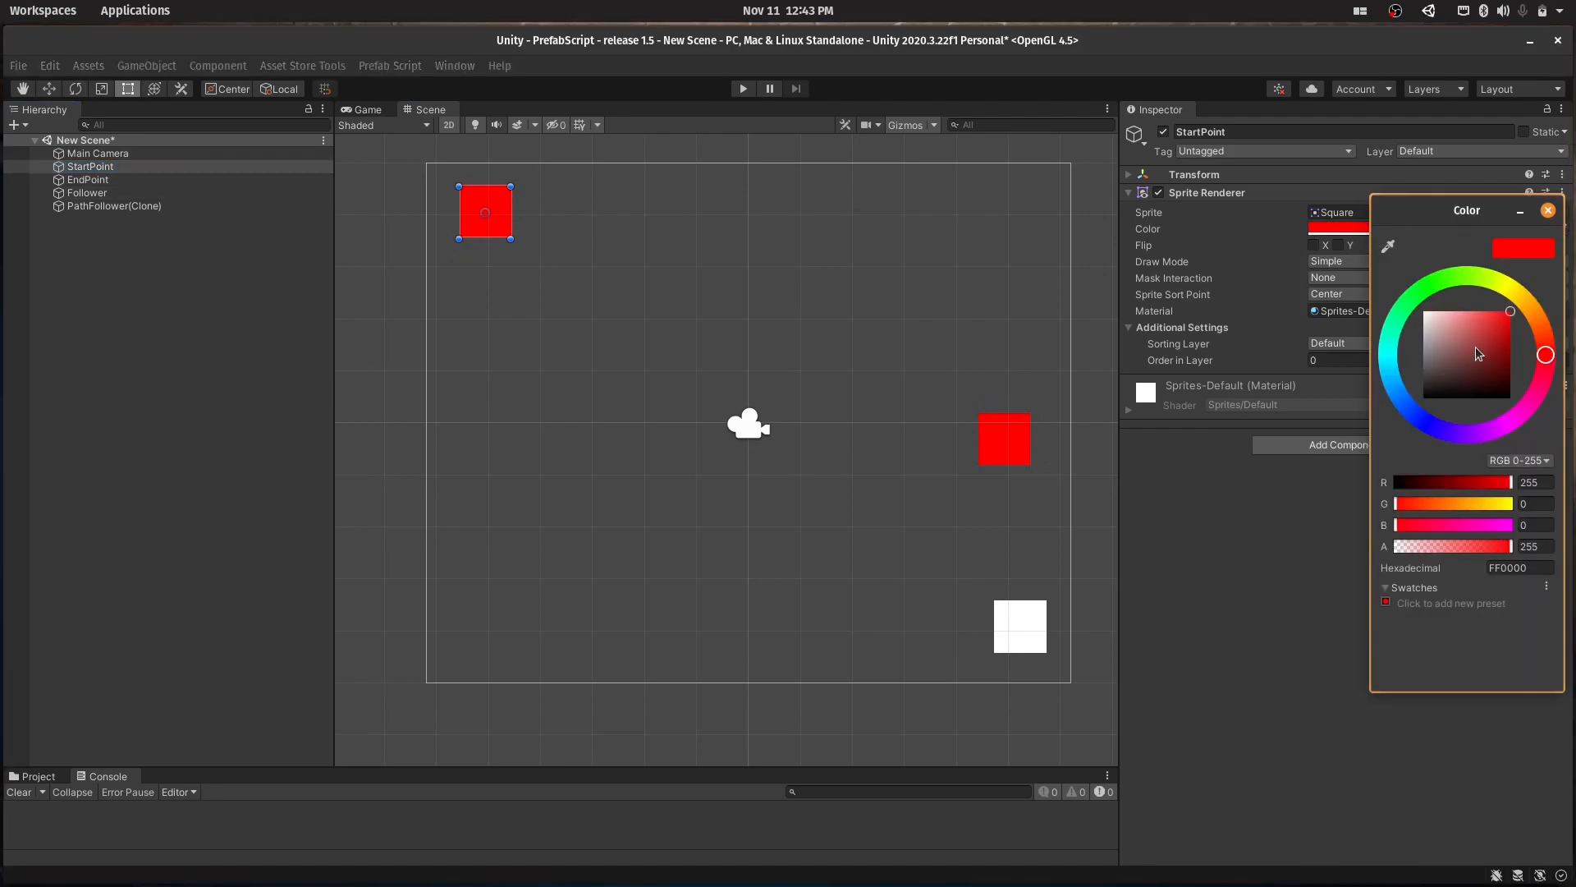
click(1397, 396)
key(Return)
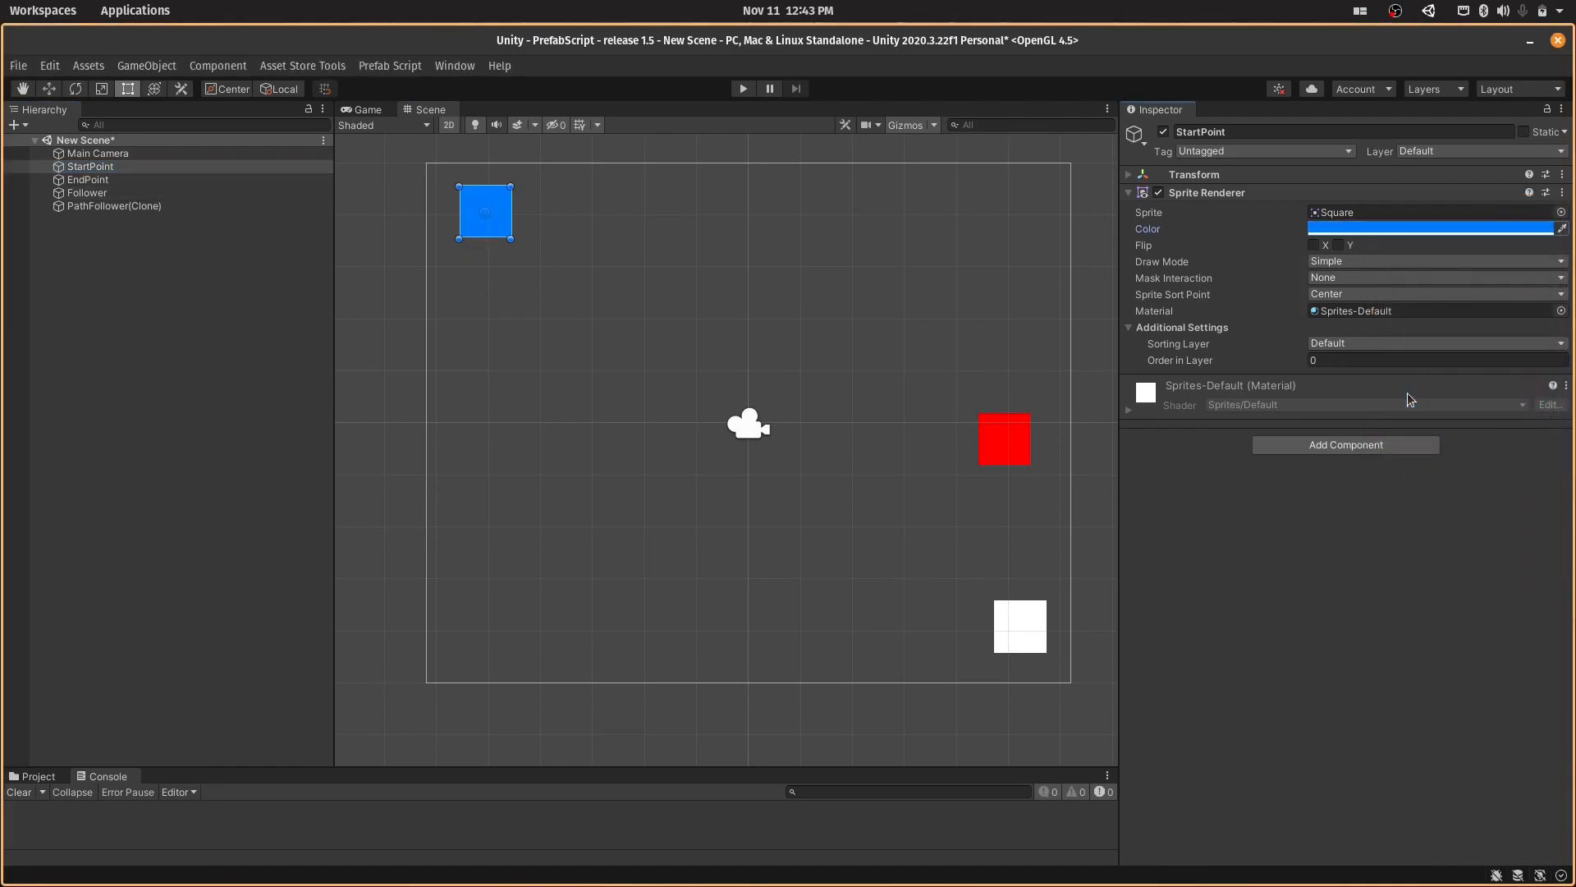
key(ctrl+s)
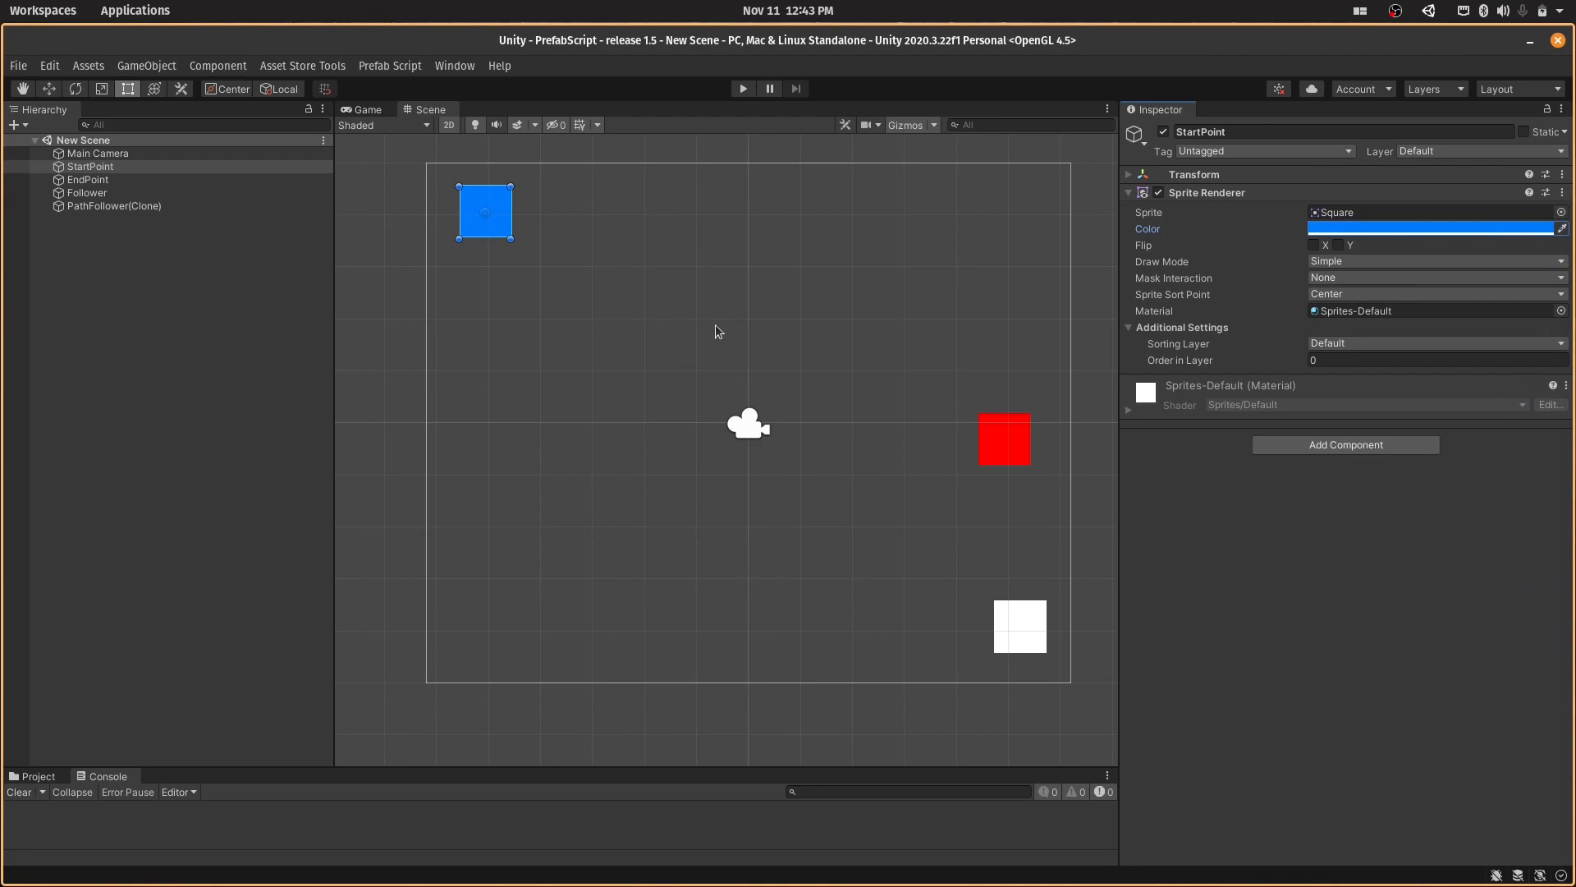
- Assign StartPoint, EndPoint and Follower as the Start, End and Follower of PathFollower(Clone)'s Path Follower Script
click(128, 204)
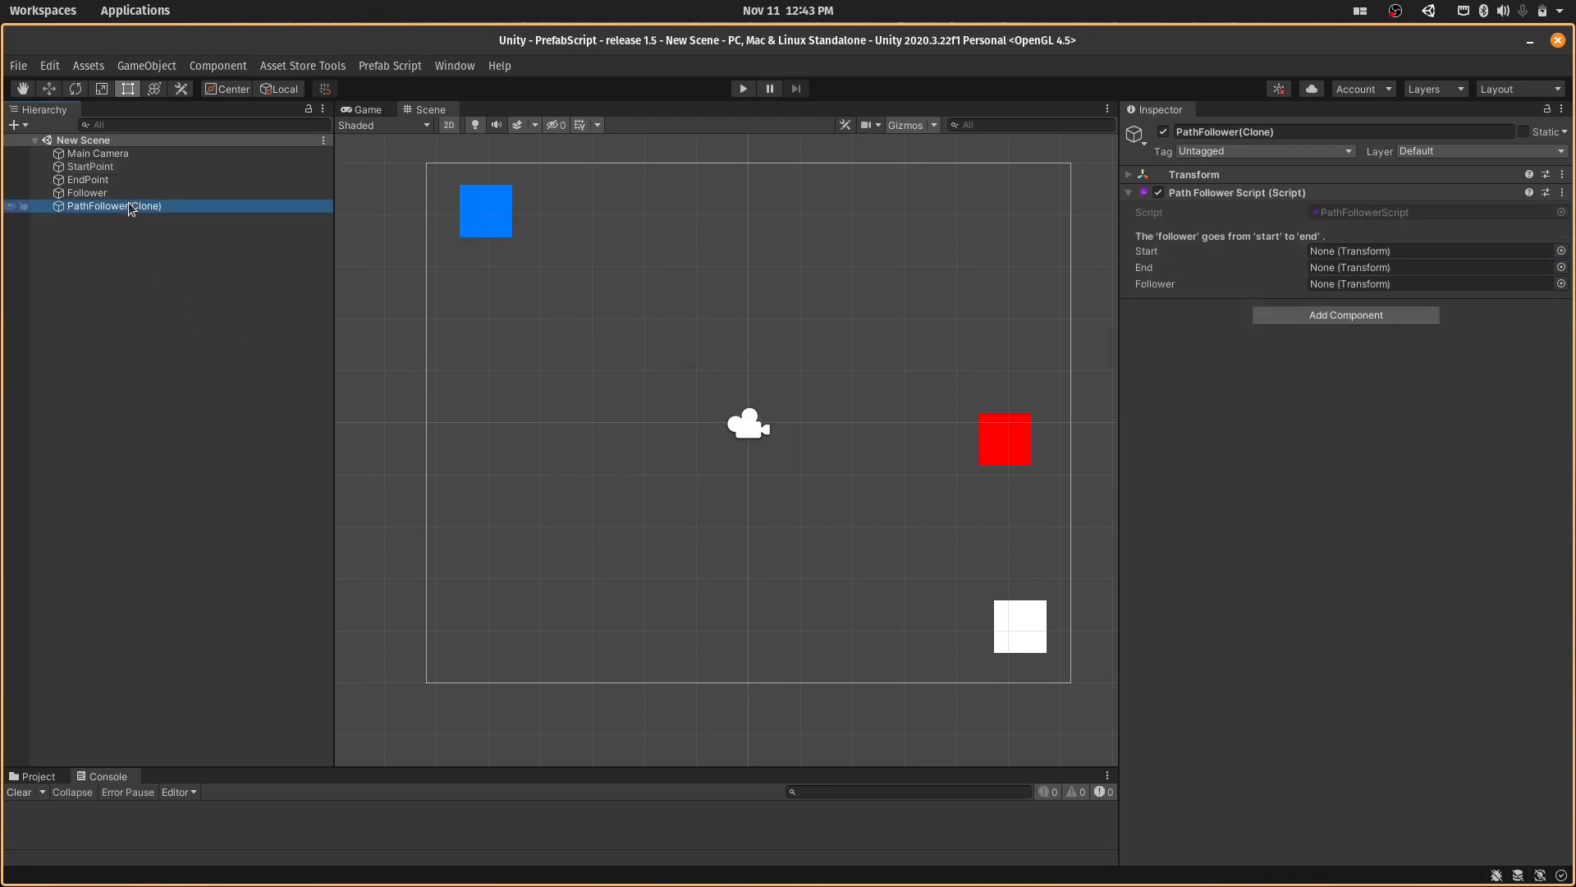
drag(179, 166, 1341, 254)
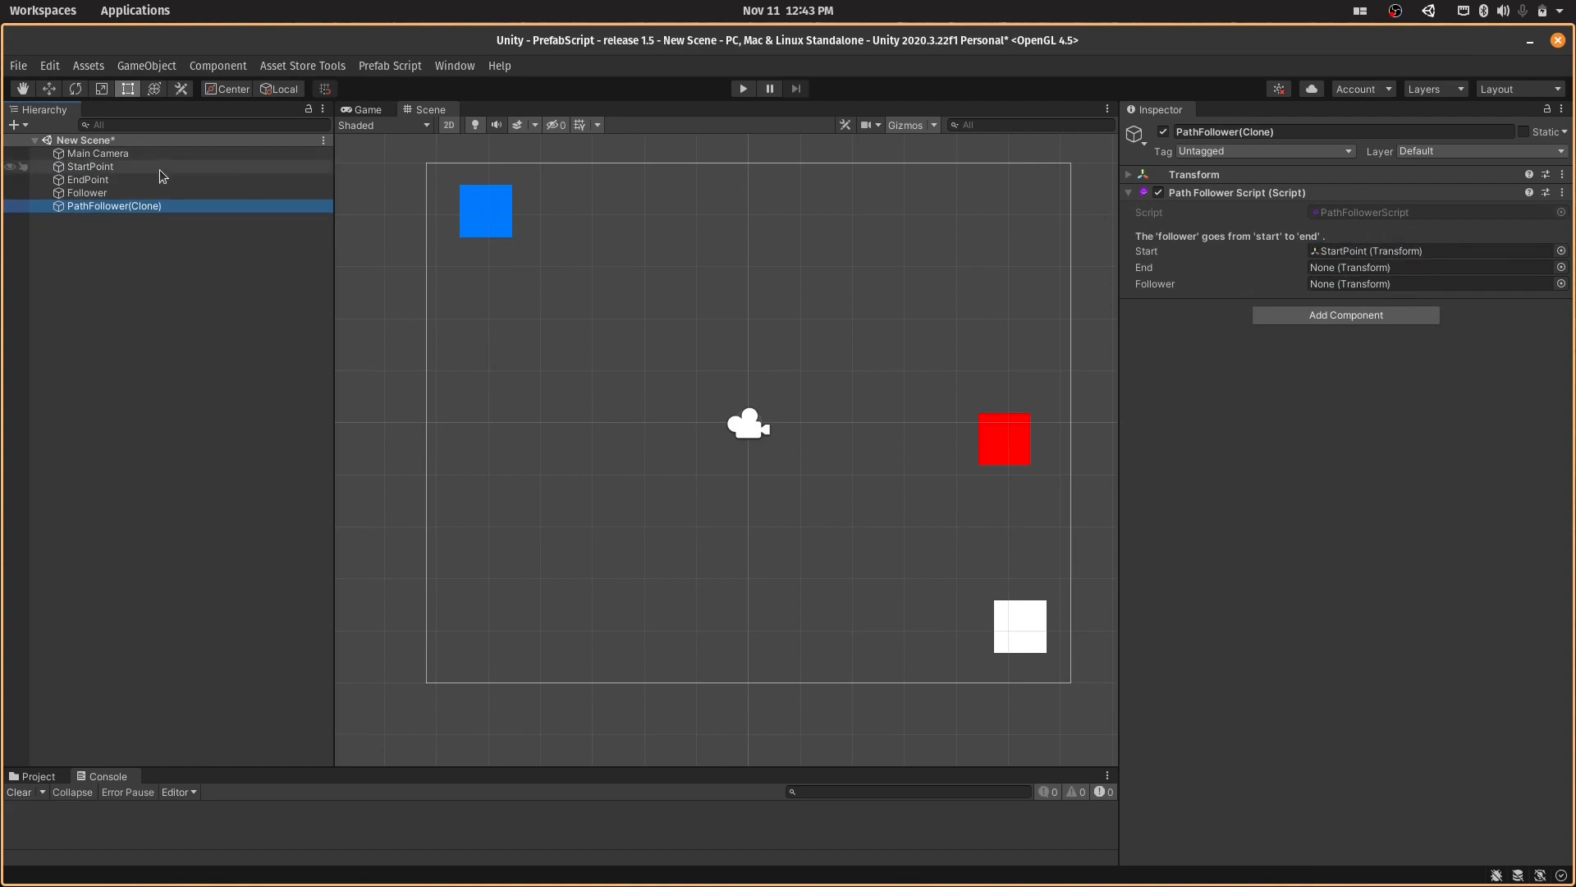
drag(160, 177, 1347, 268)
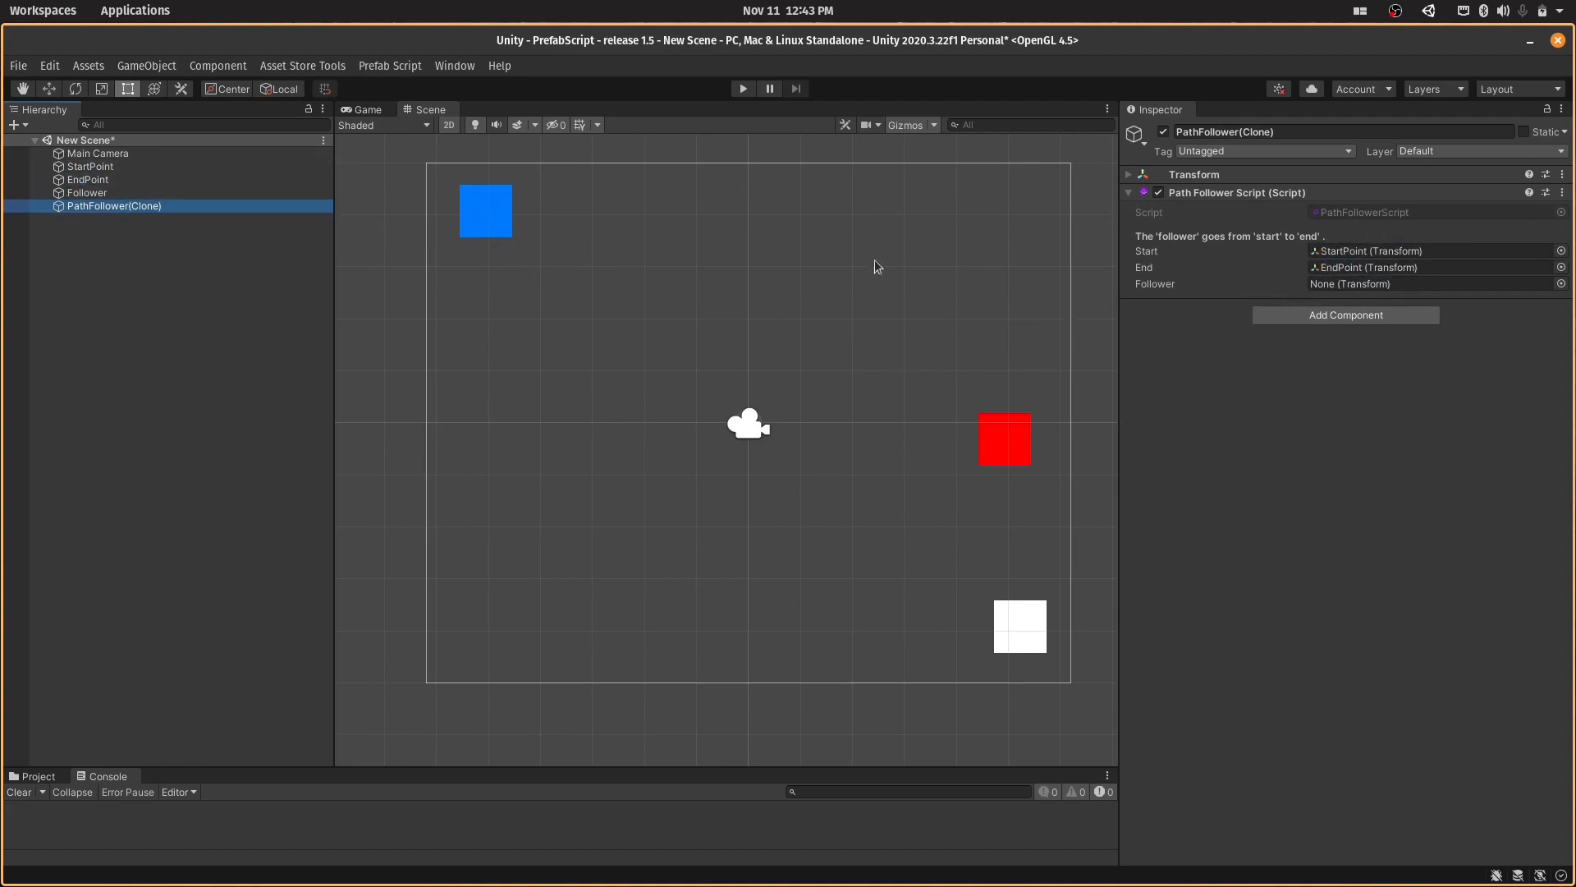
drag(197, 193, 1390, 285)
- Run and stop the game to test Follower's travel along the path
click(741, 90)
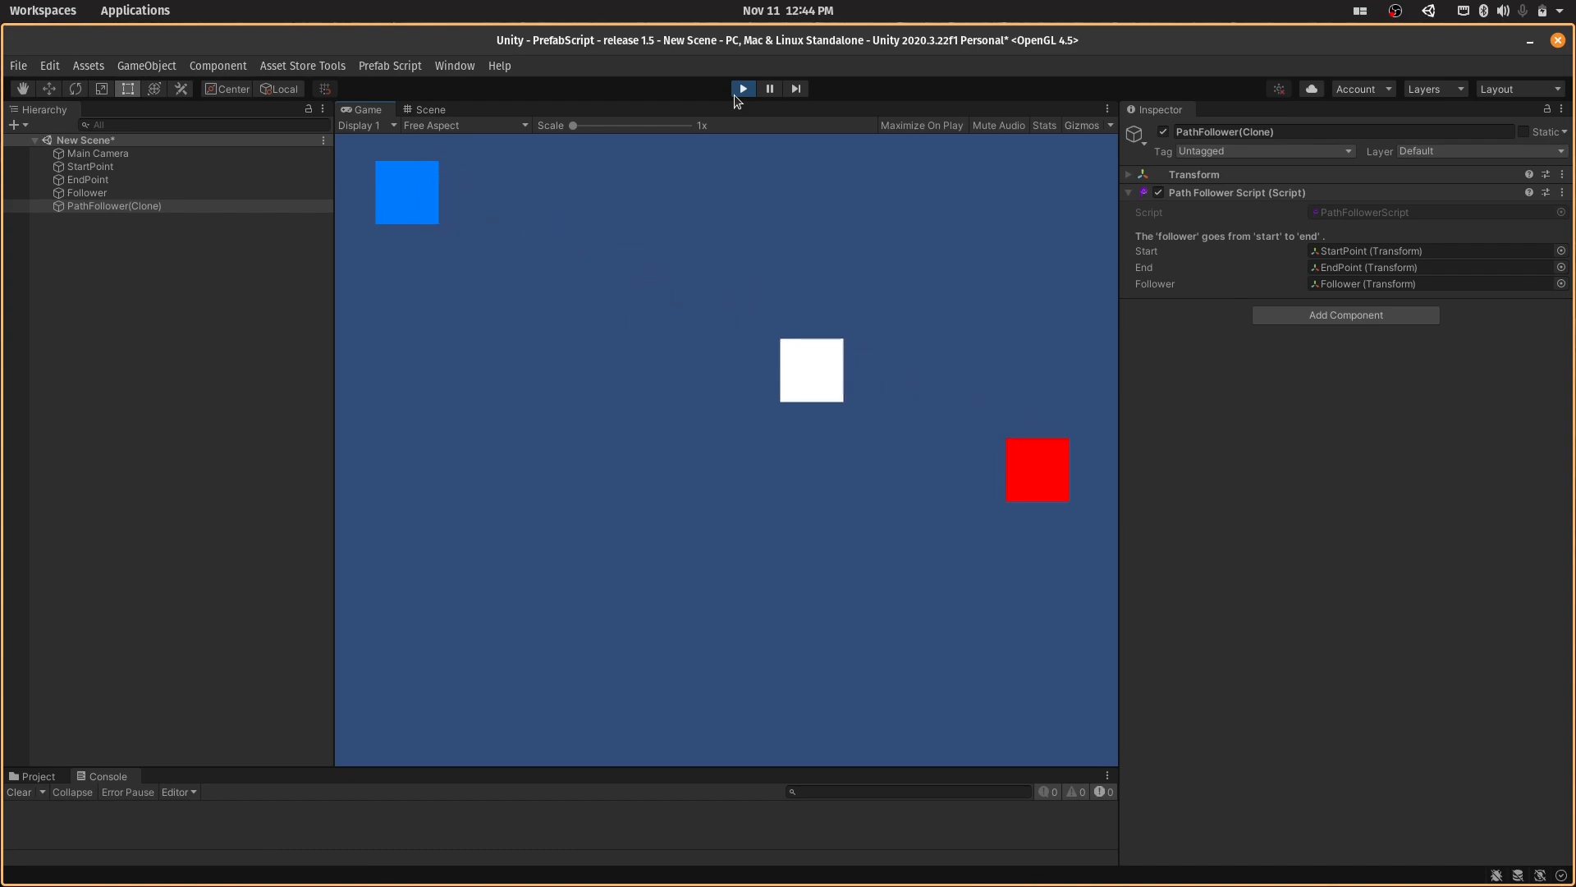
click(734, 95)
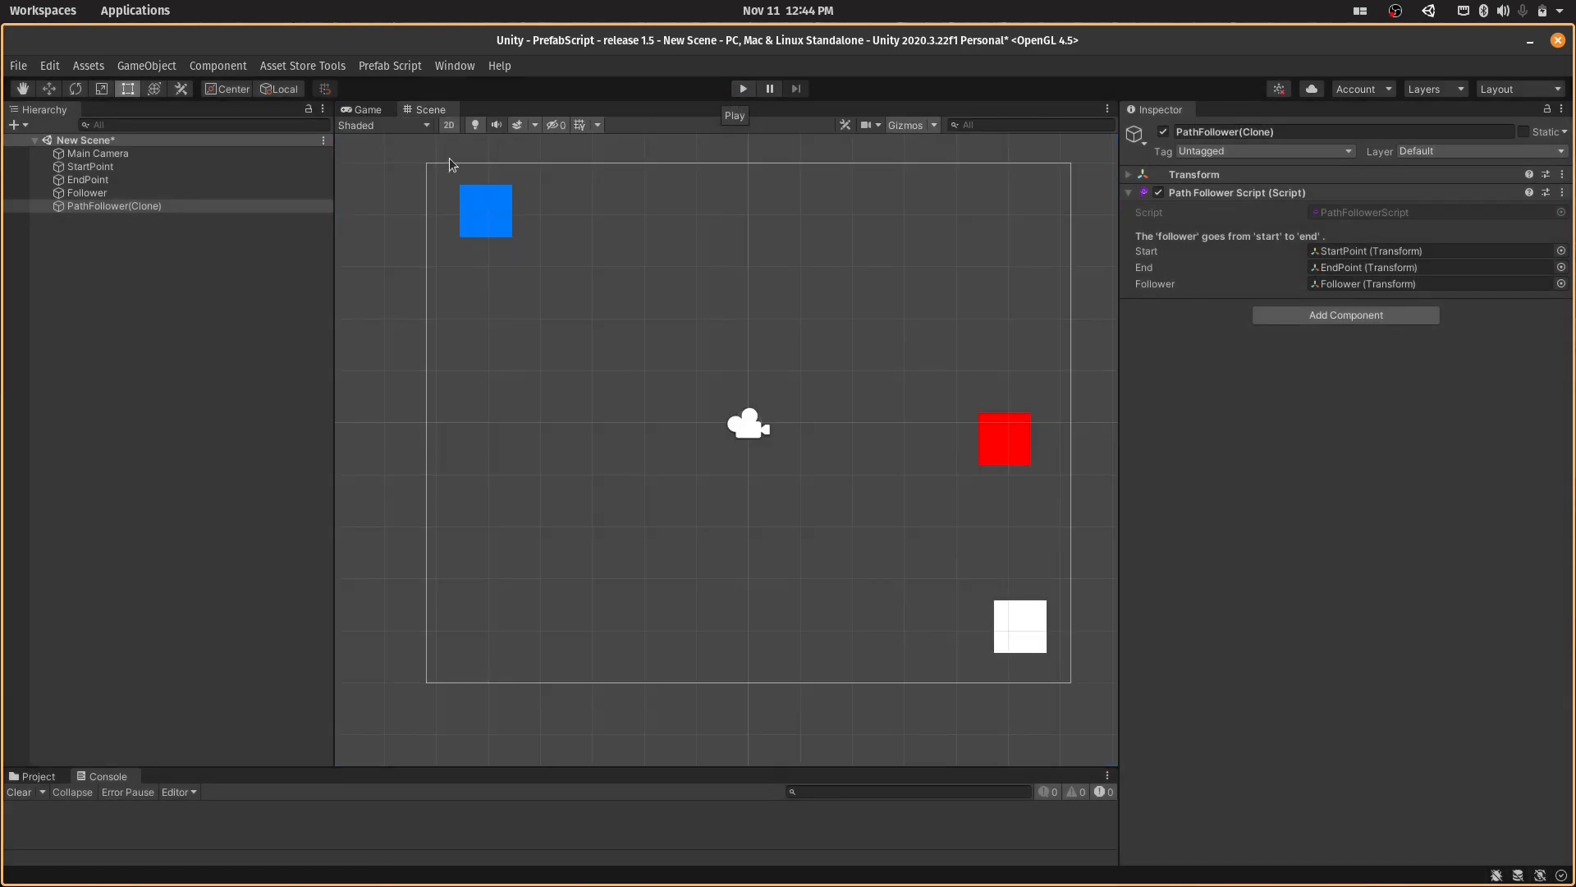
click(197, 192)
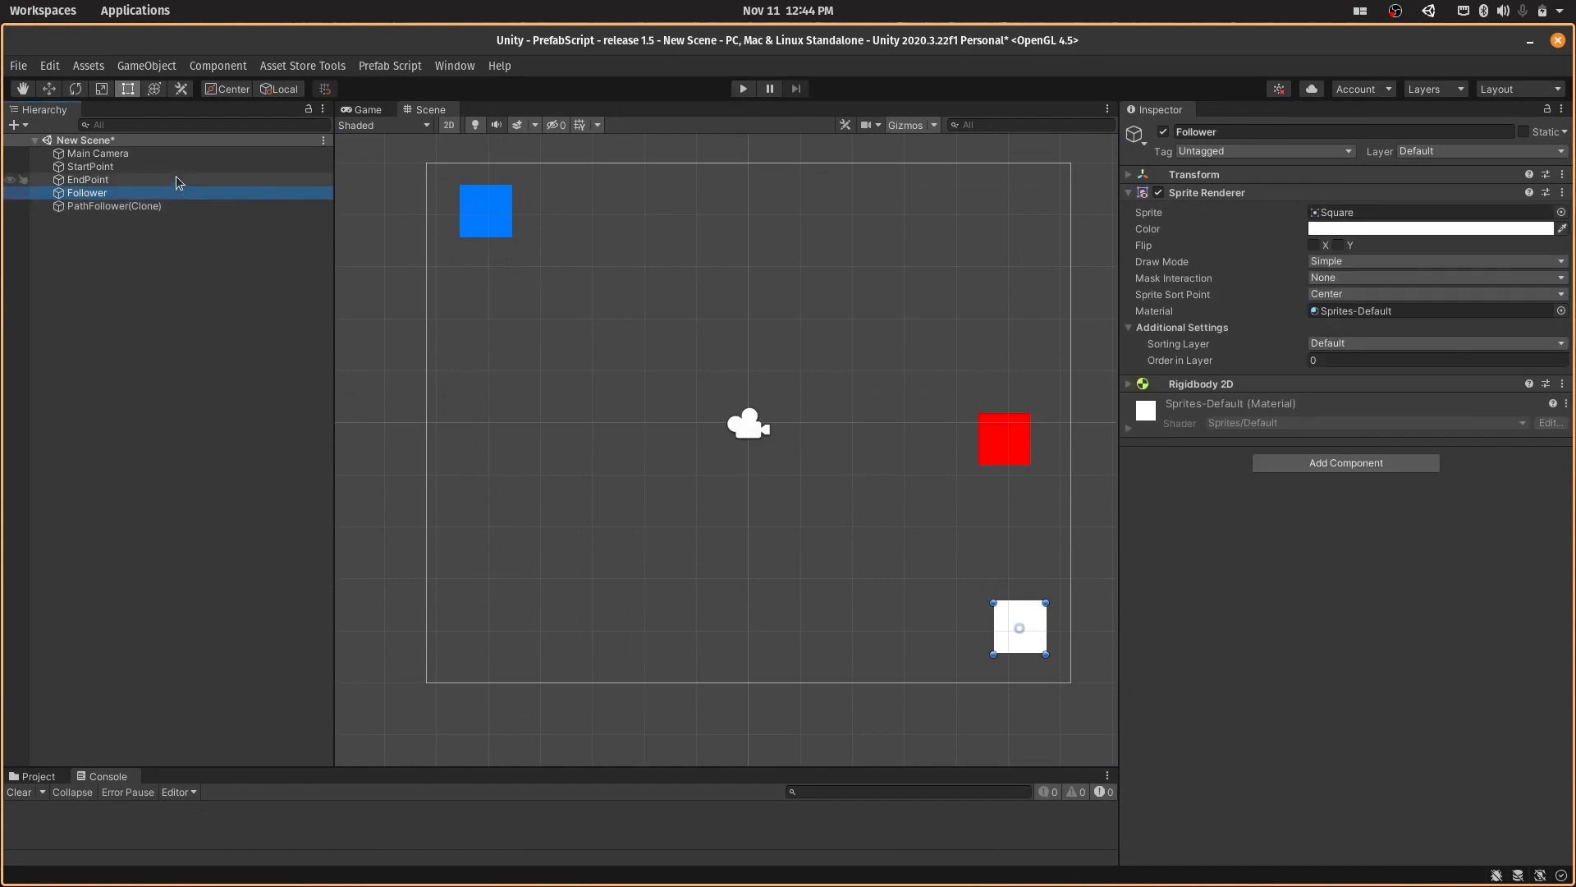
- Add the Look At prefab from the 2D Prefabs tools to the scene and close the 2D Prefabs window
click(411, 69)
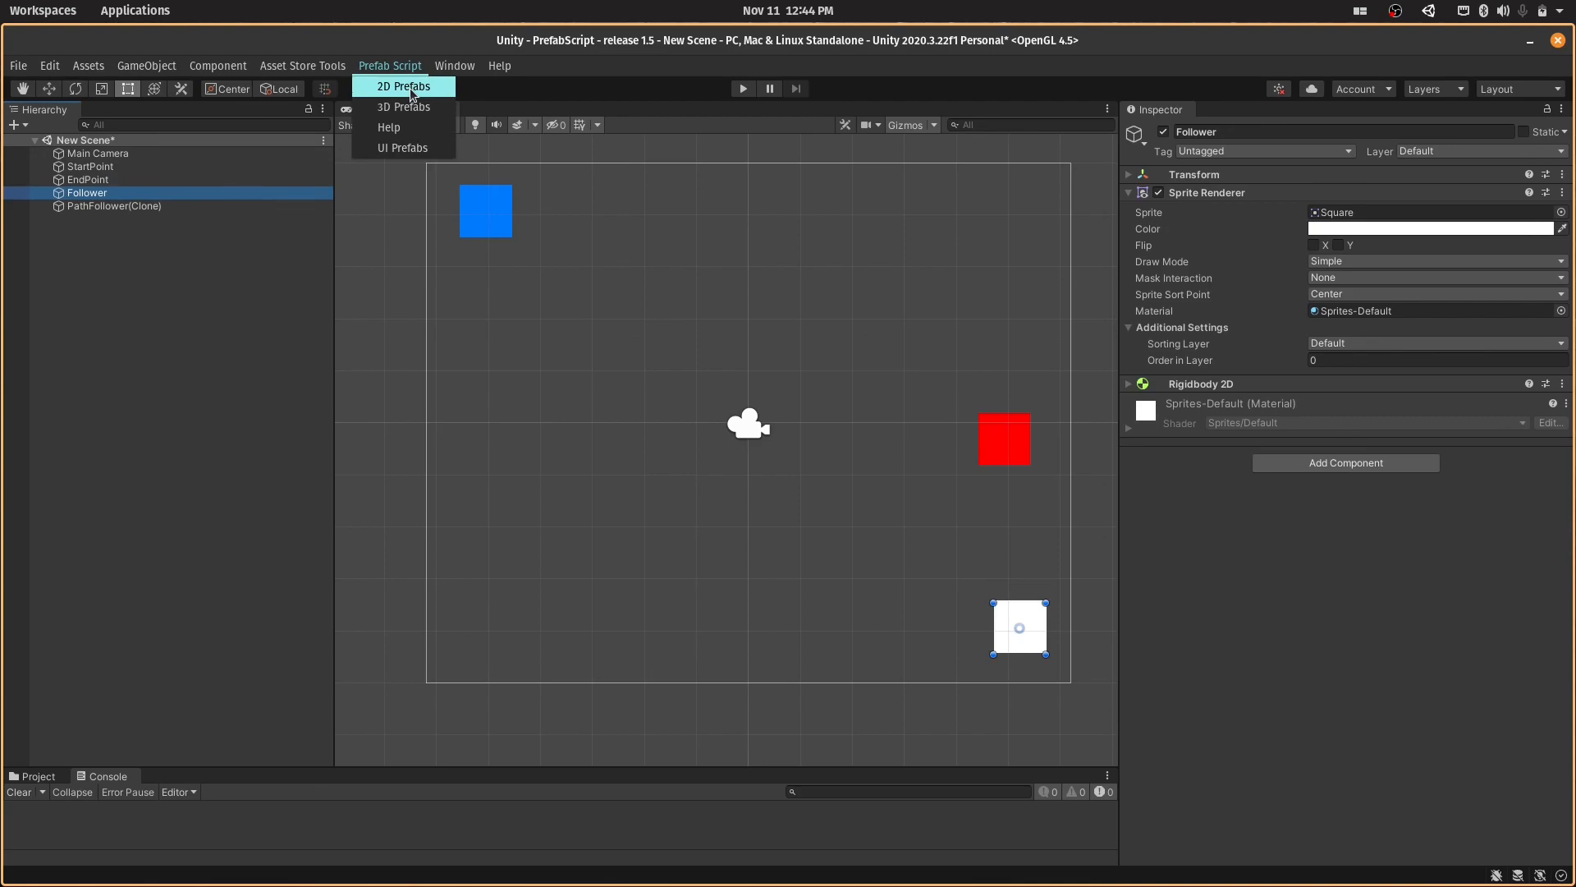
click(404, 86)
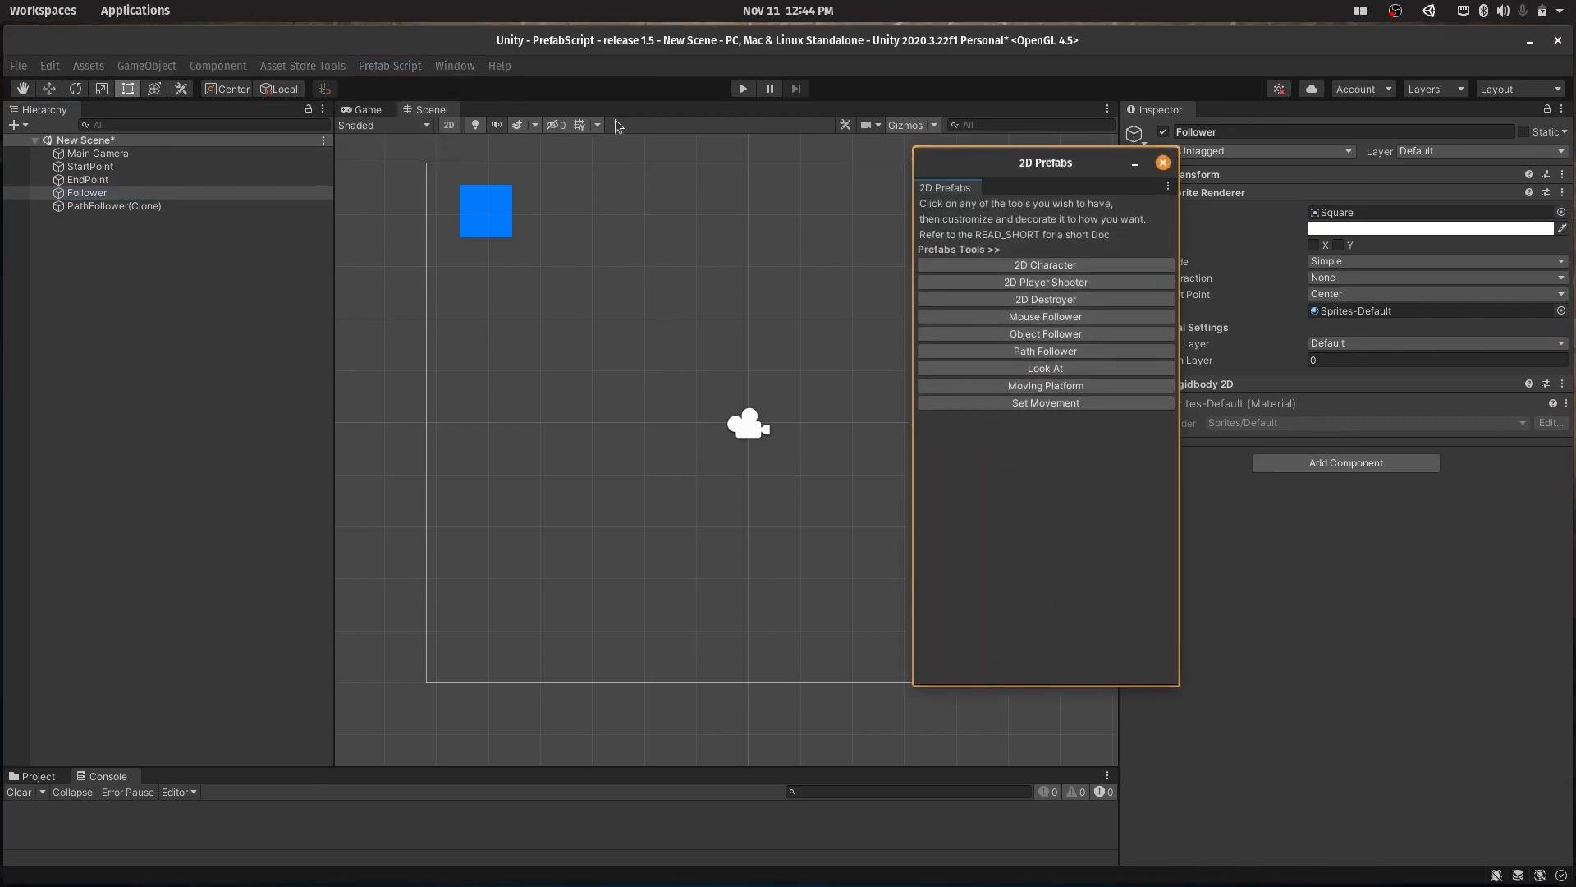
click(951, 368)
click(1162, 162)
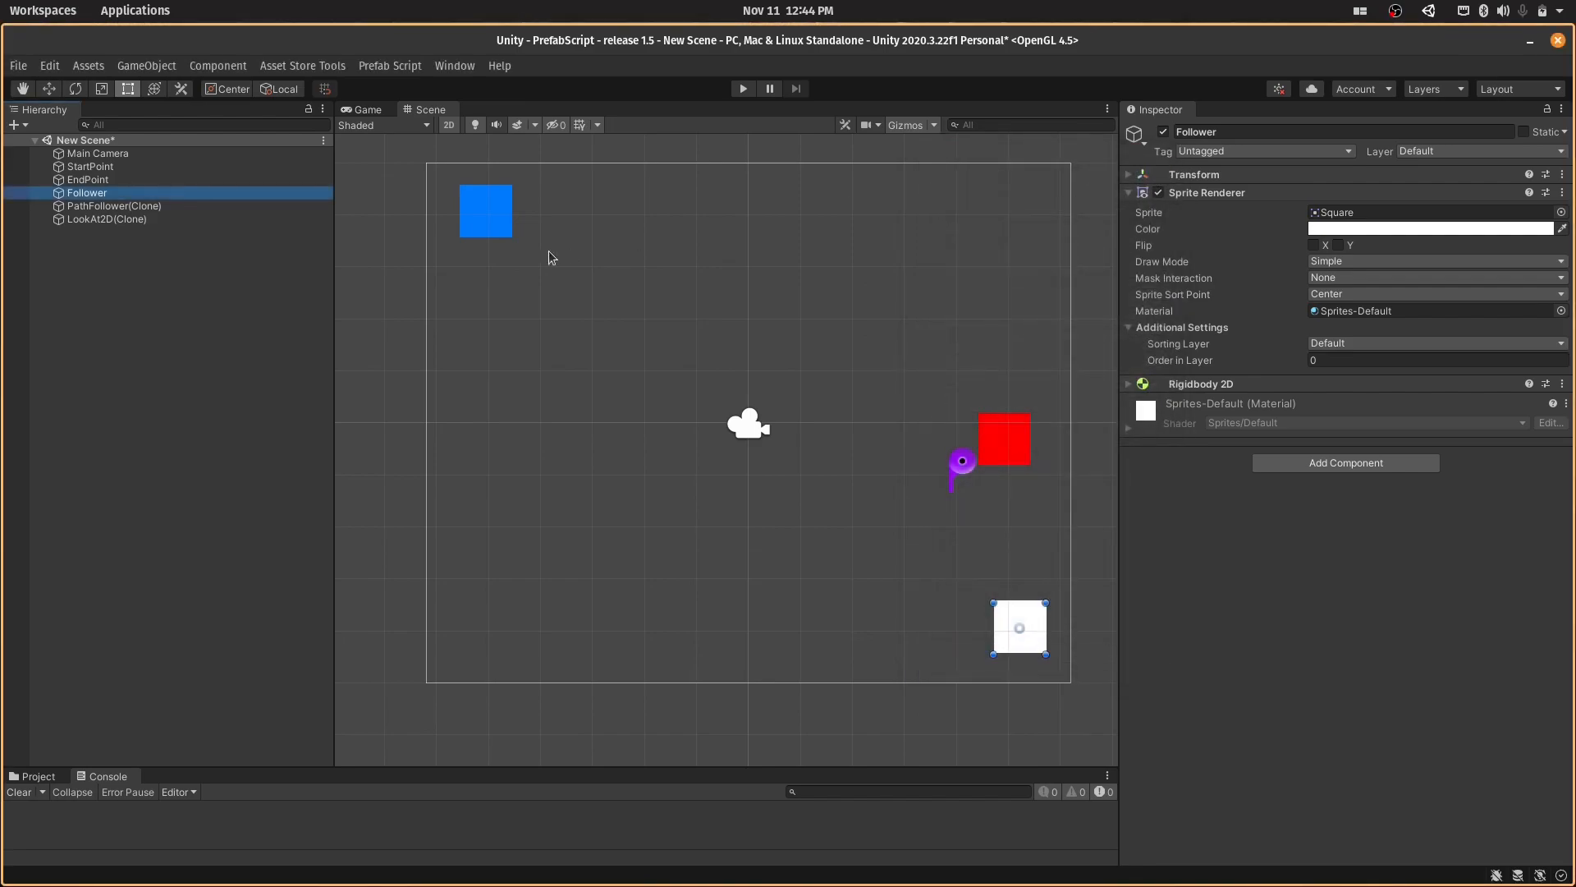
- Delete PathFollower(Clone) and EndPoint from the scene
click(294, 206)
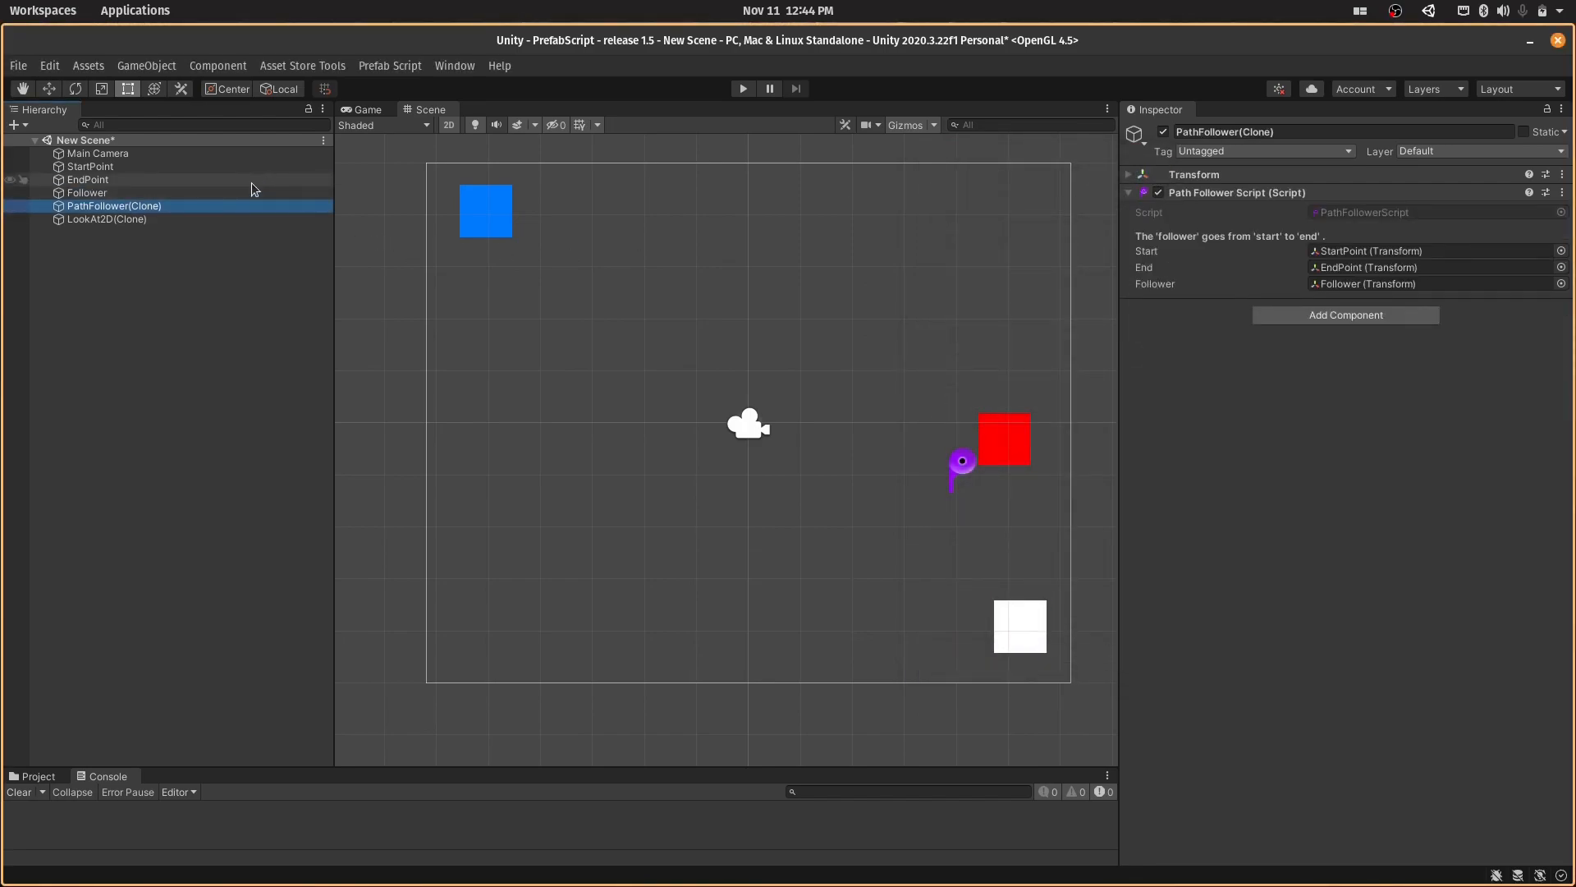
key(Delete)
click(238, 206)
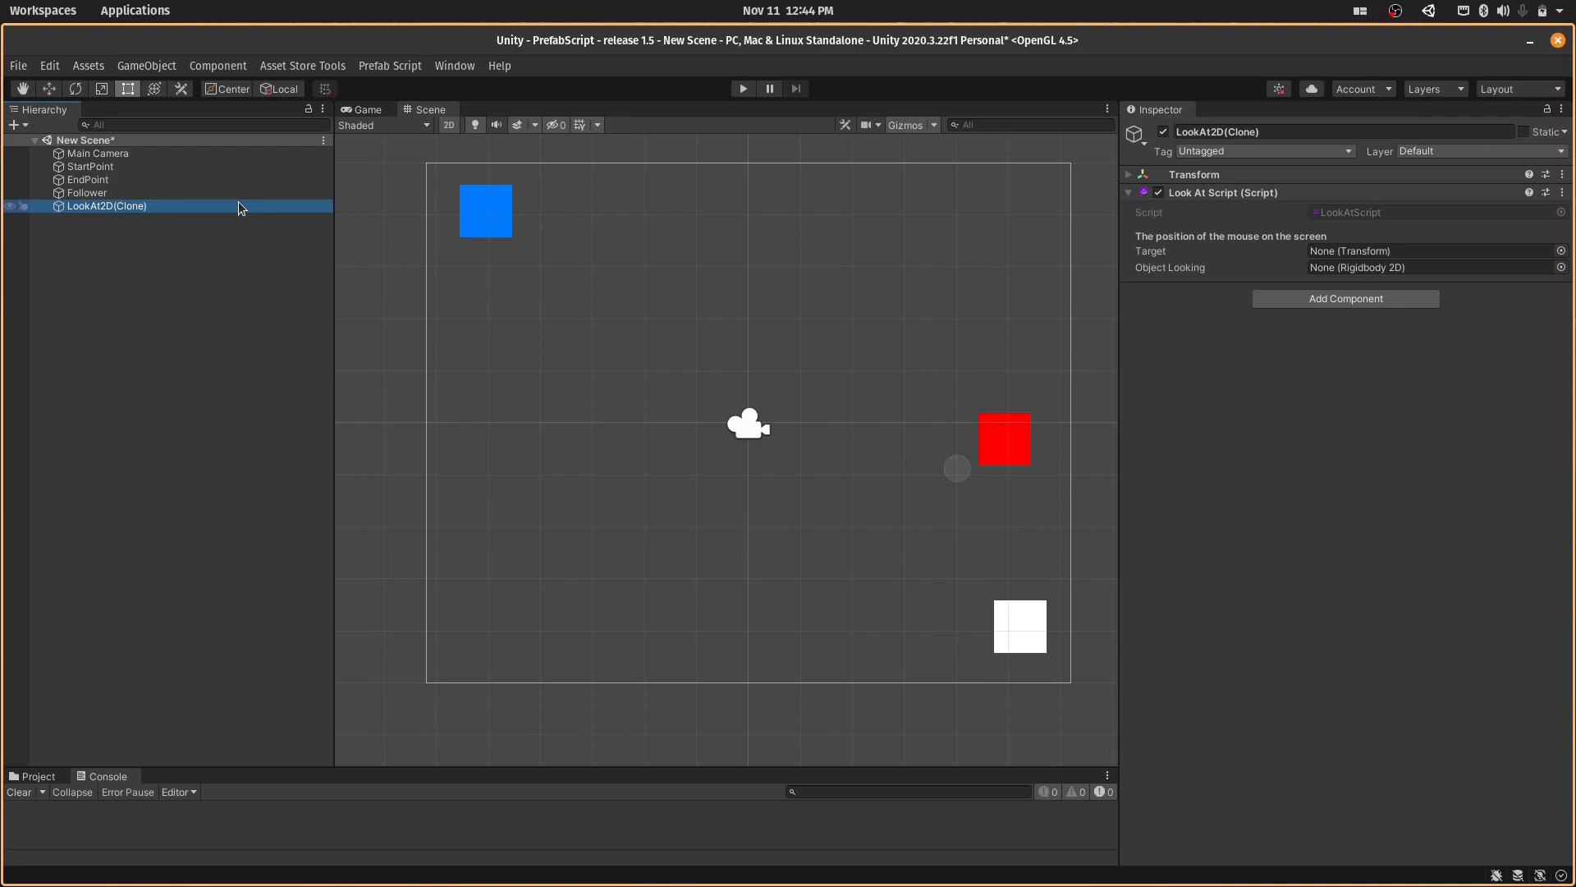
click(104, 176)
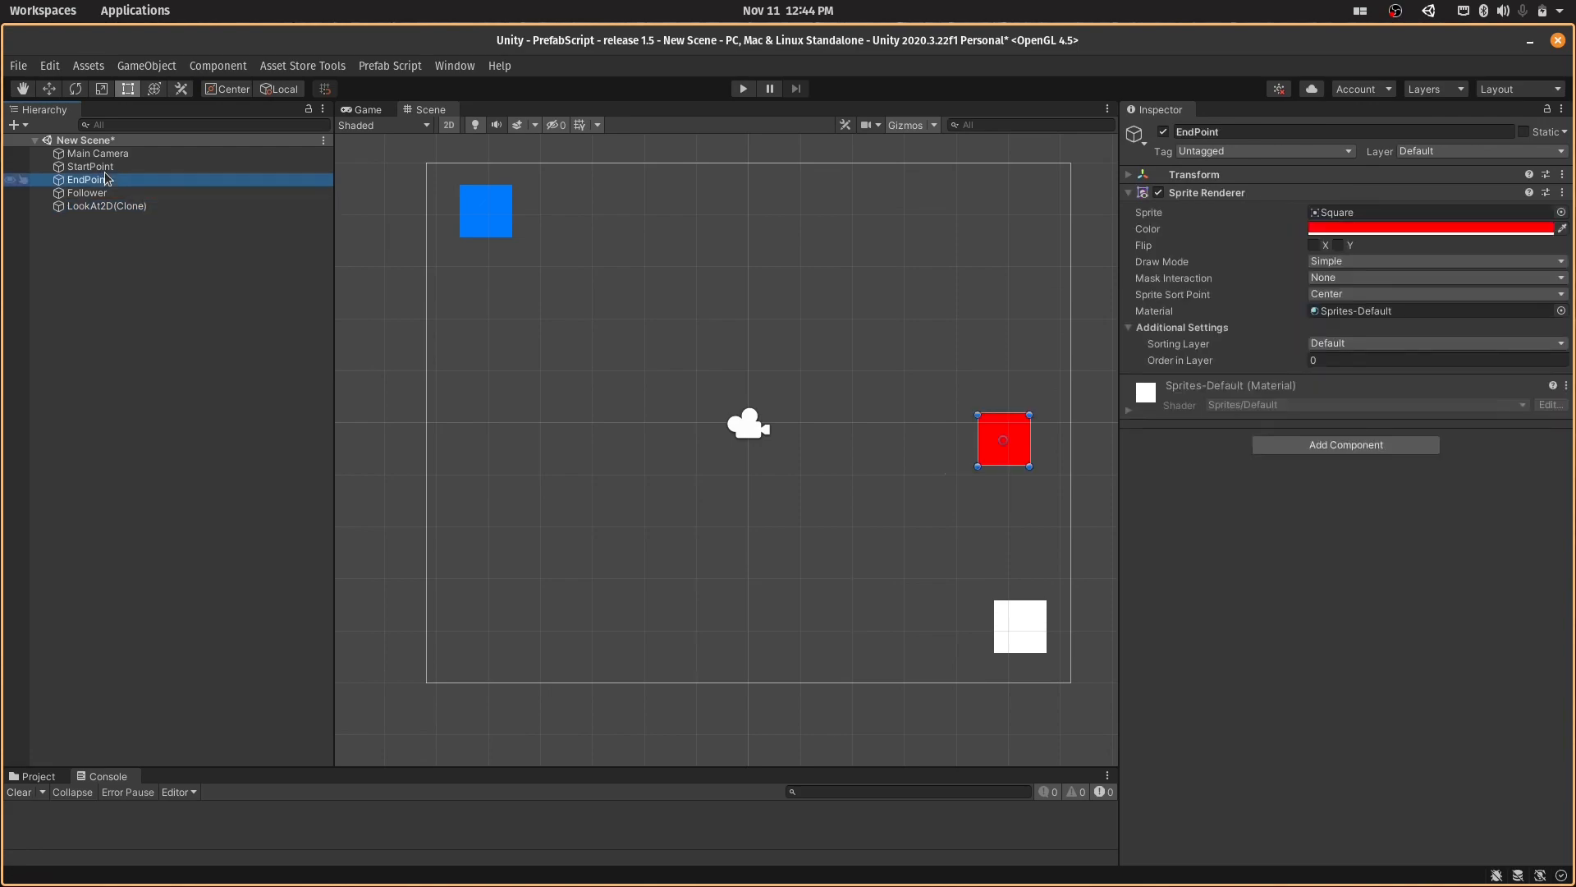
key(Delete)
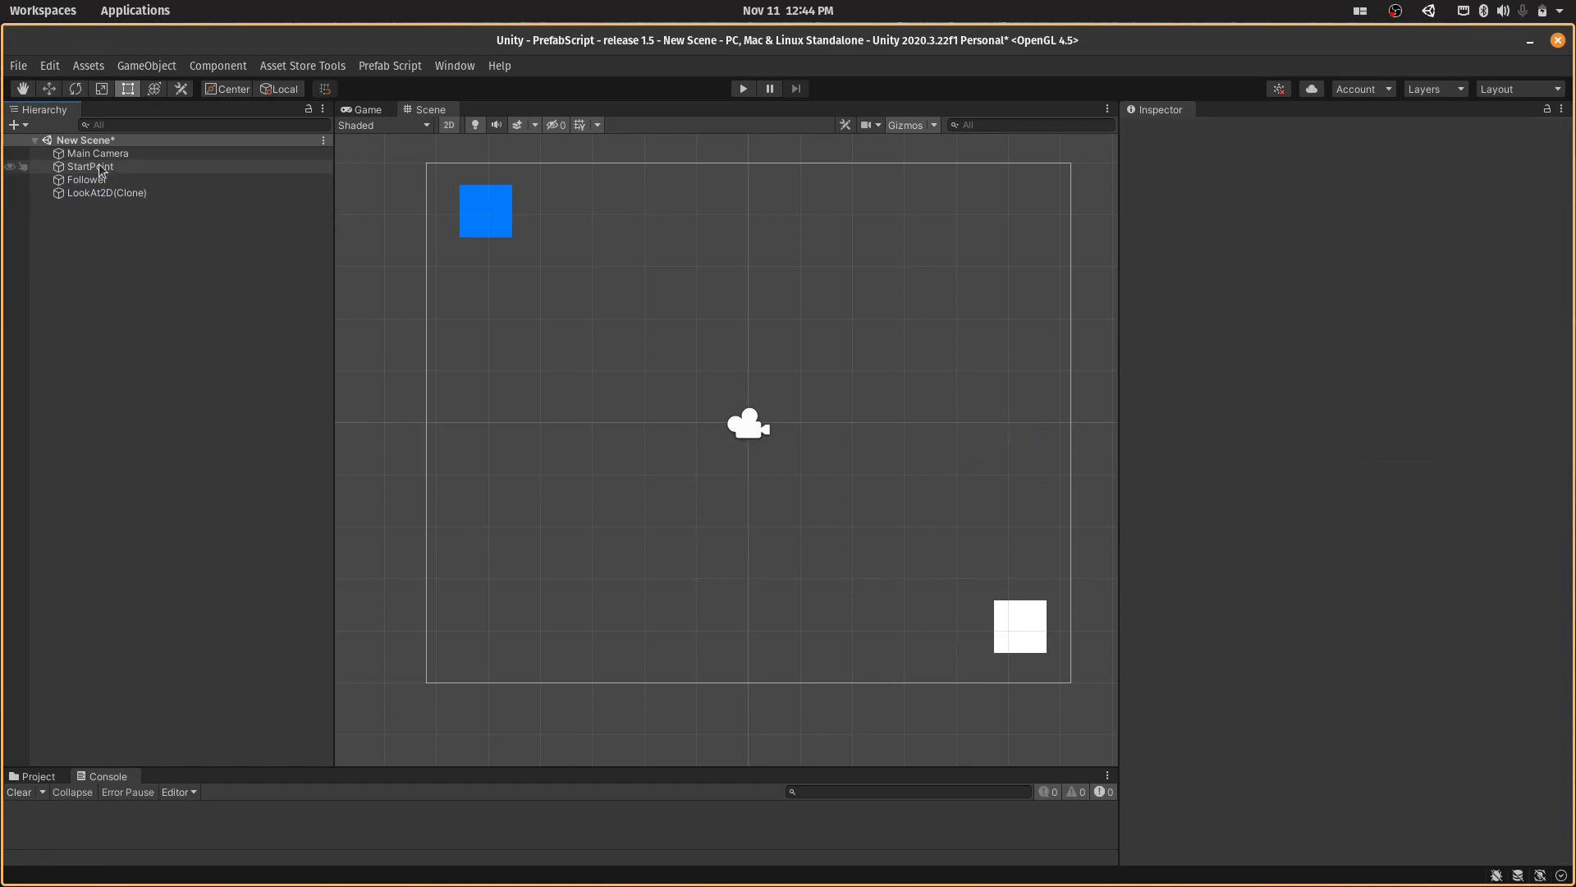
- Rename StartPoint as Target and Follower as LookAt
click(104, 176)
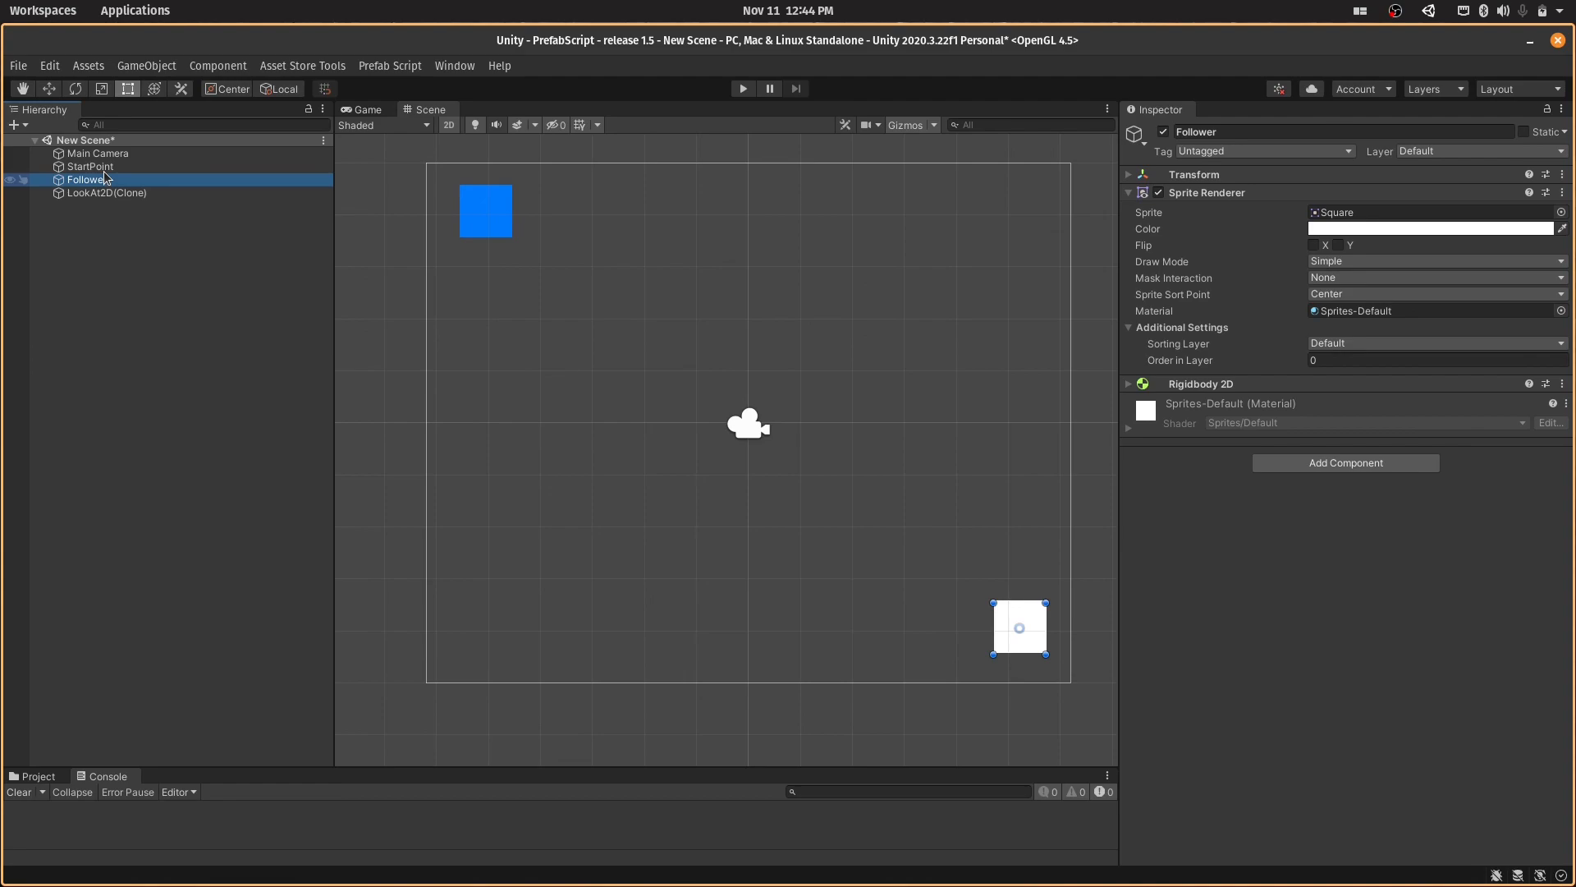
click(105, 166)
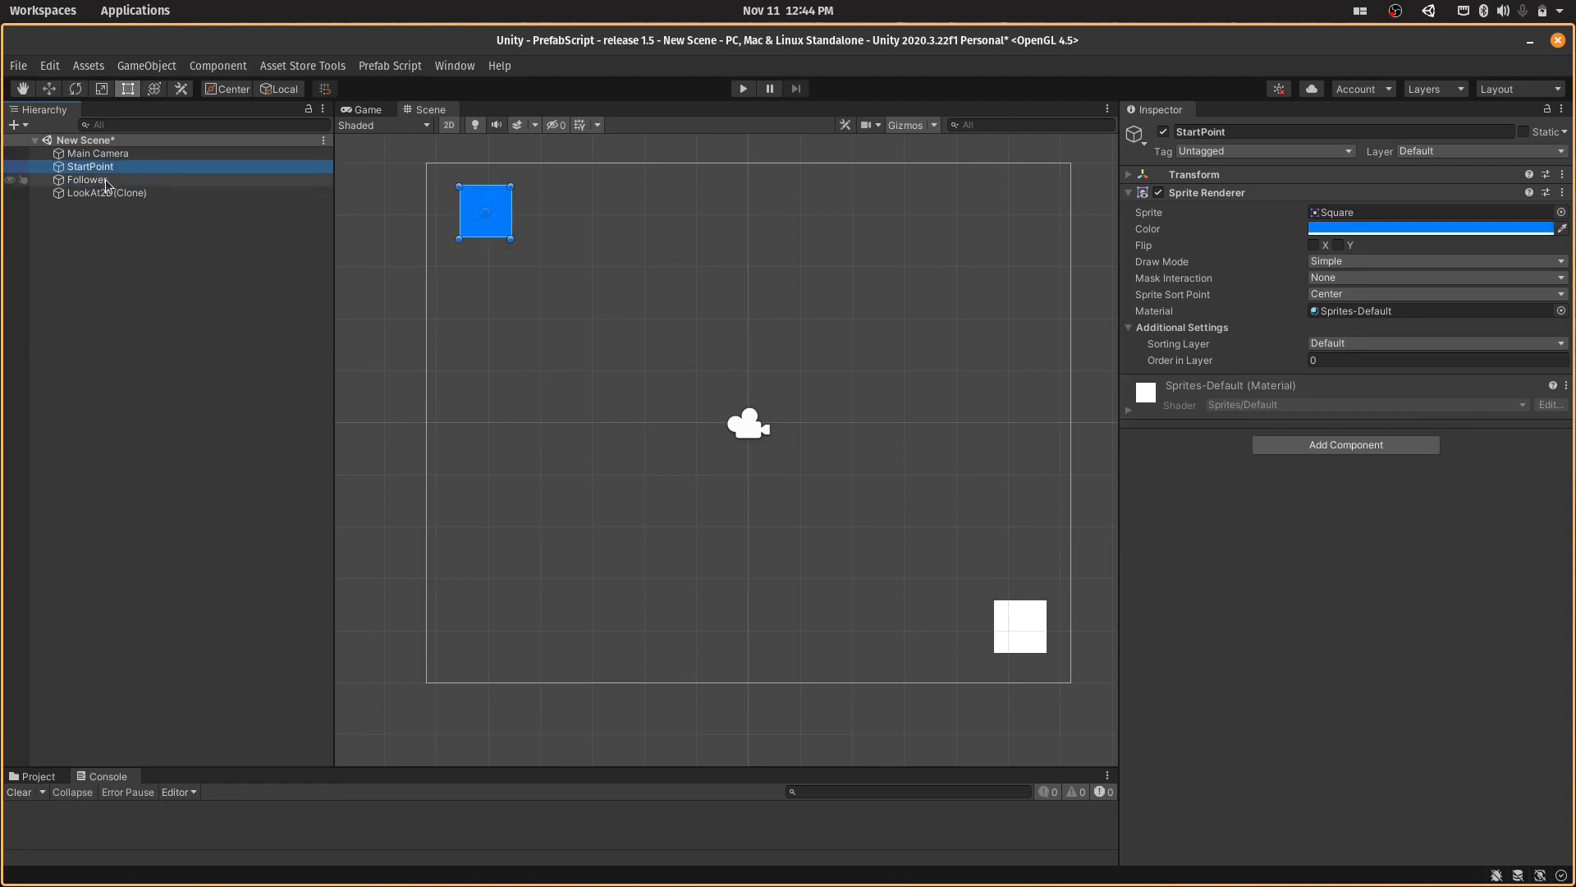
key(F2)
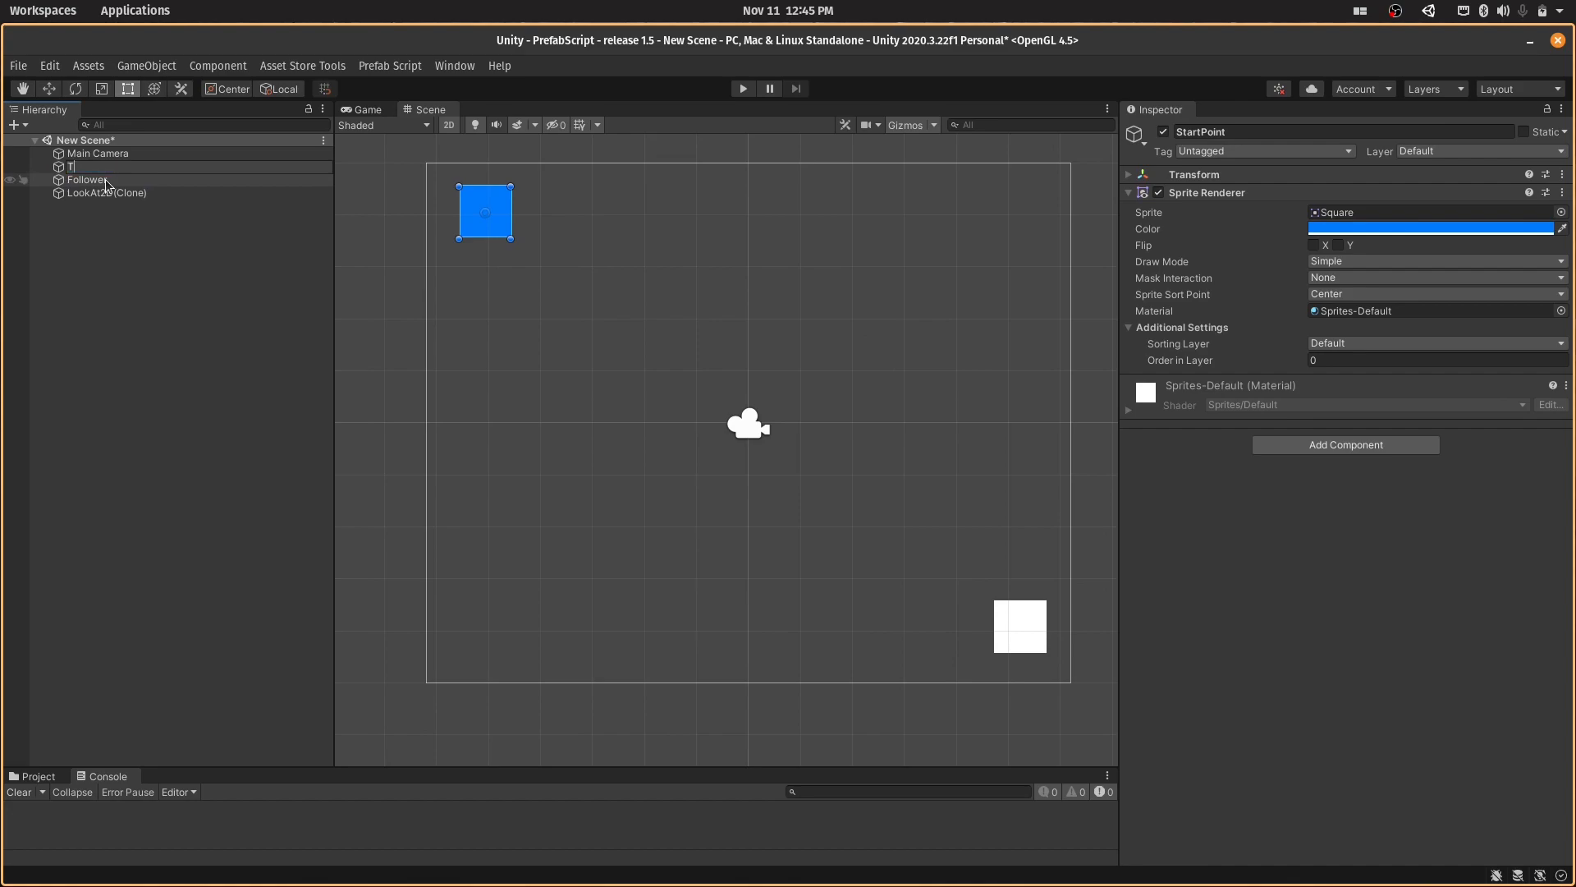
text(Target)
key(Return)
click(106, 179)
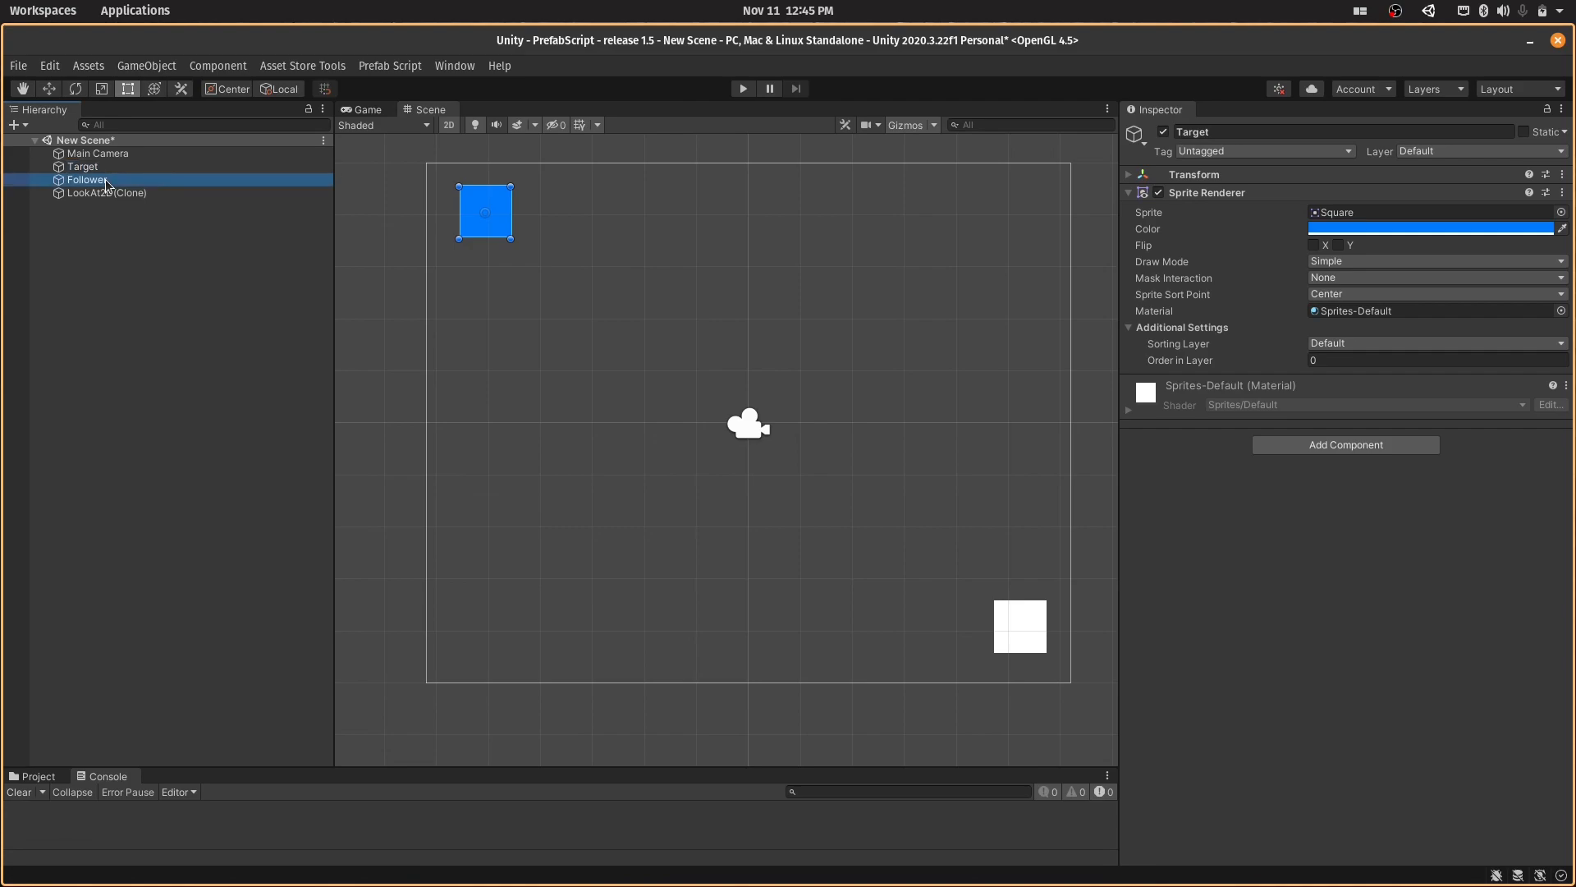
key(F2)
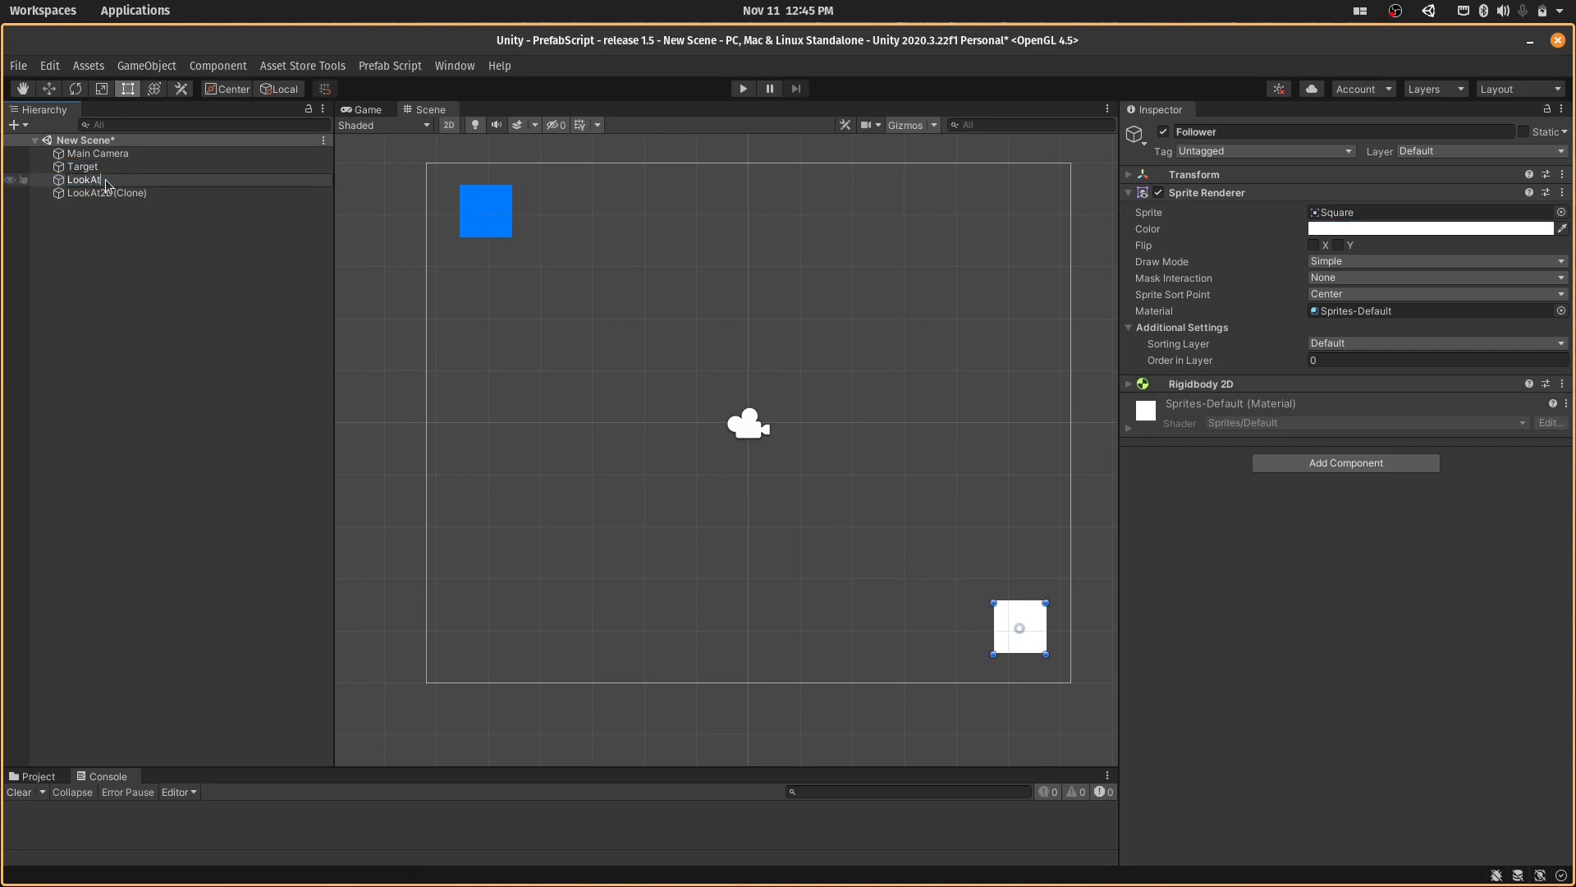
key(Return)
- Assign LookAt as the Object Looking and Target as the Target of LookAt2D(Clone)'s Look At Script, and save the scene
click(110, 194)
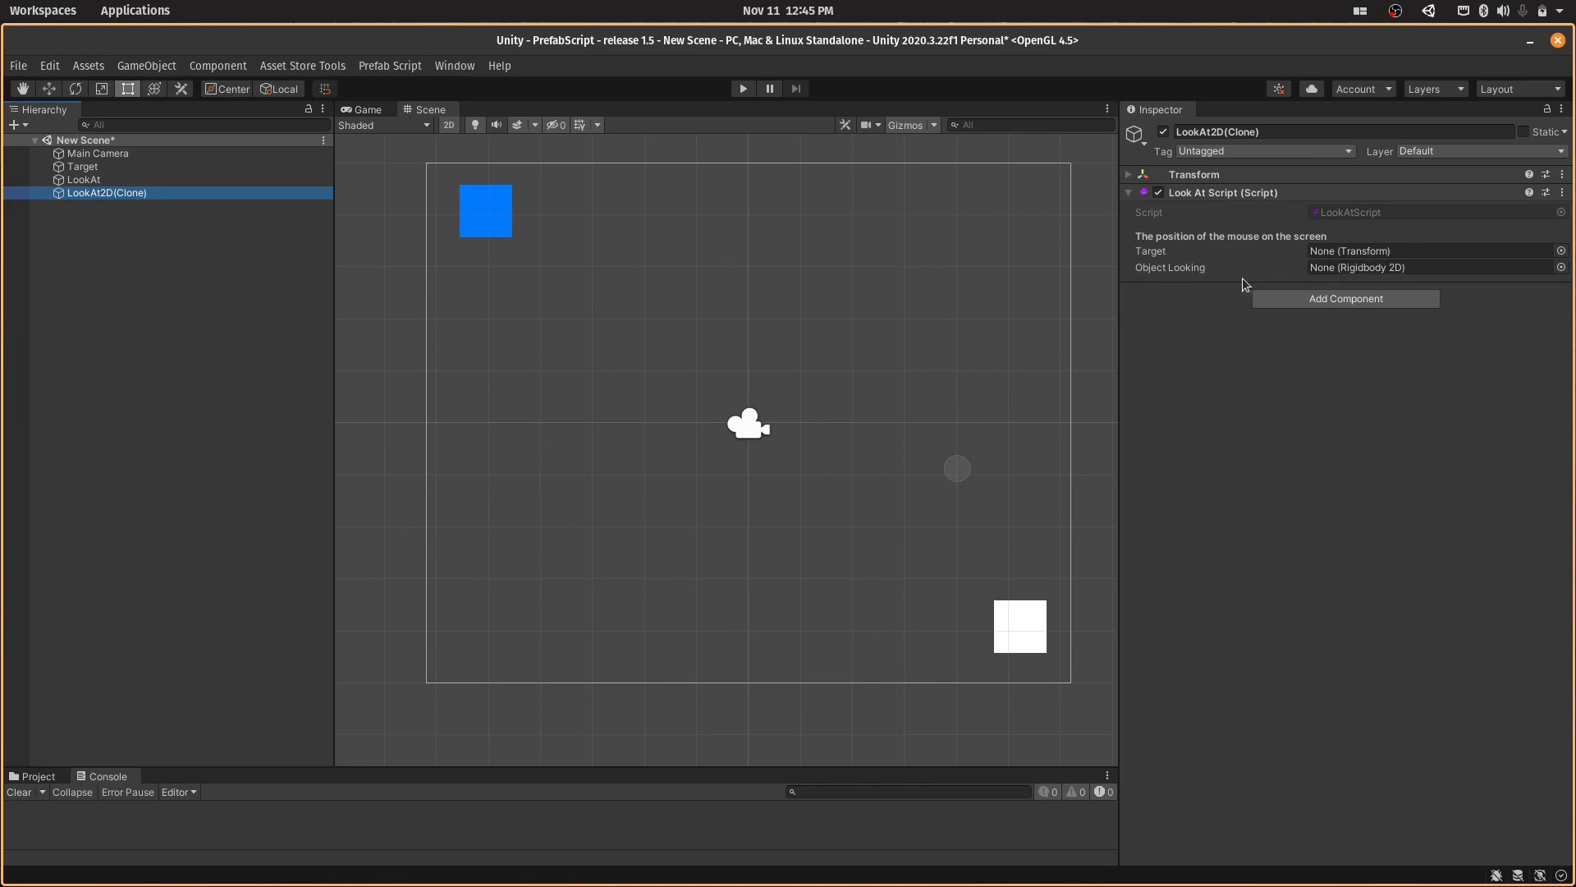
drag(1281, 194, 253, 178)
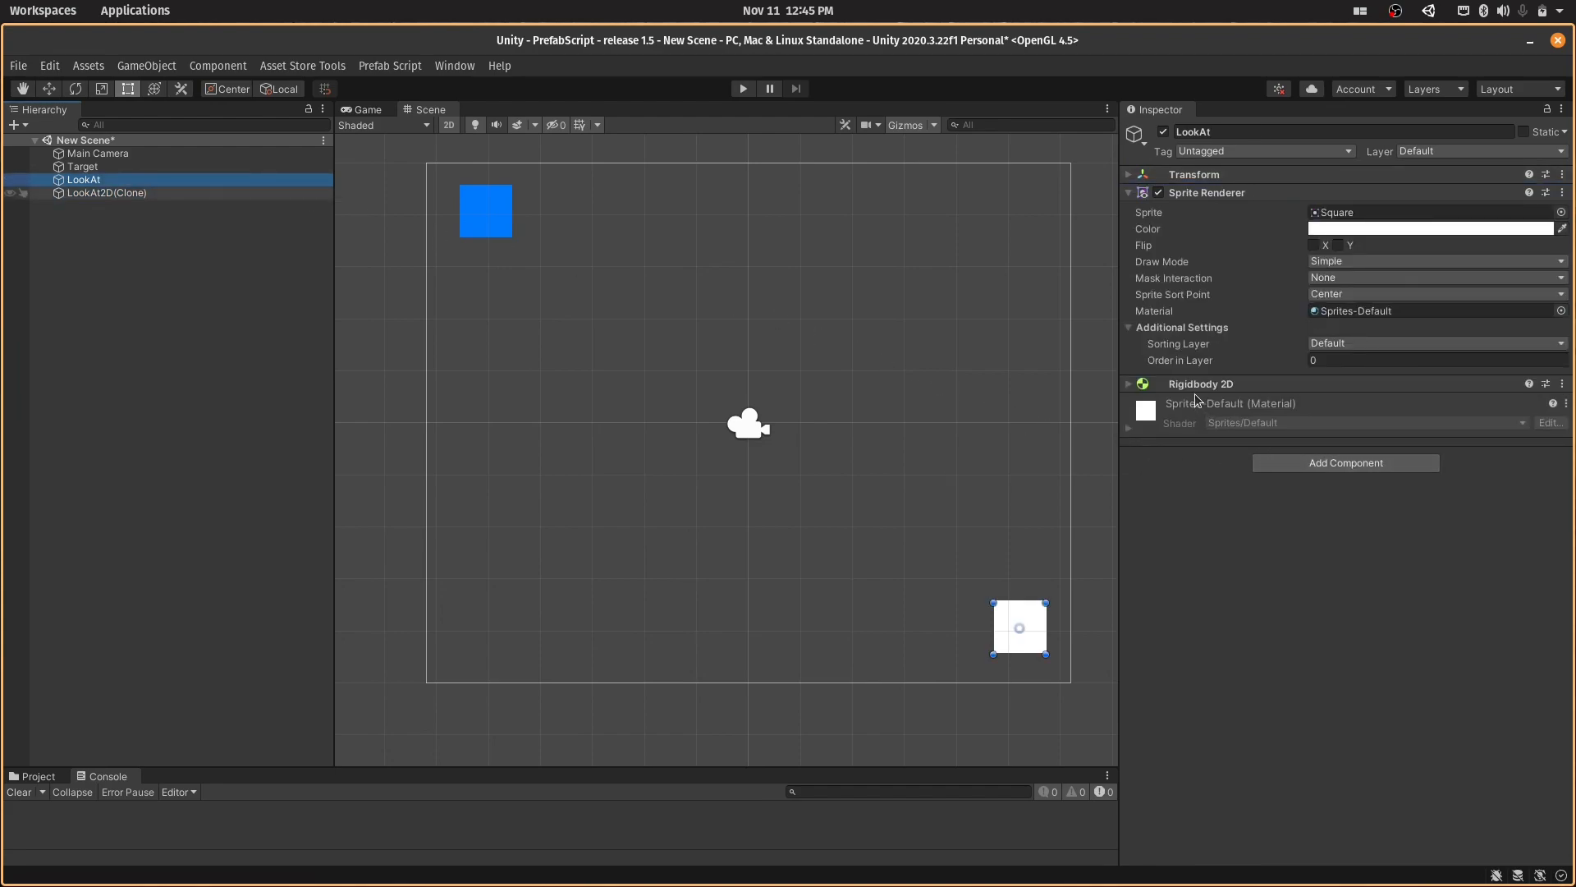
click(173, 164)
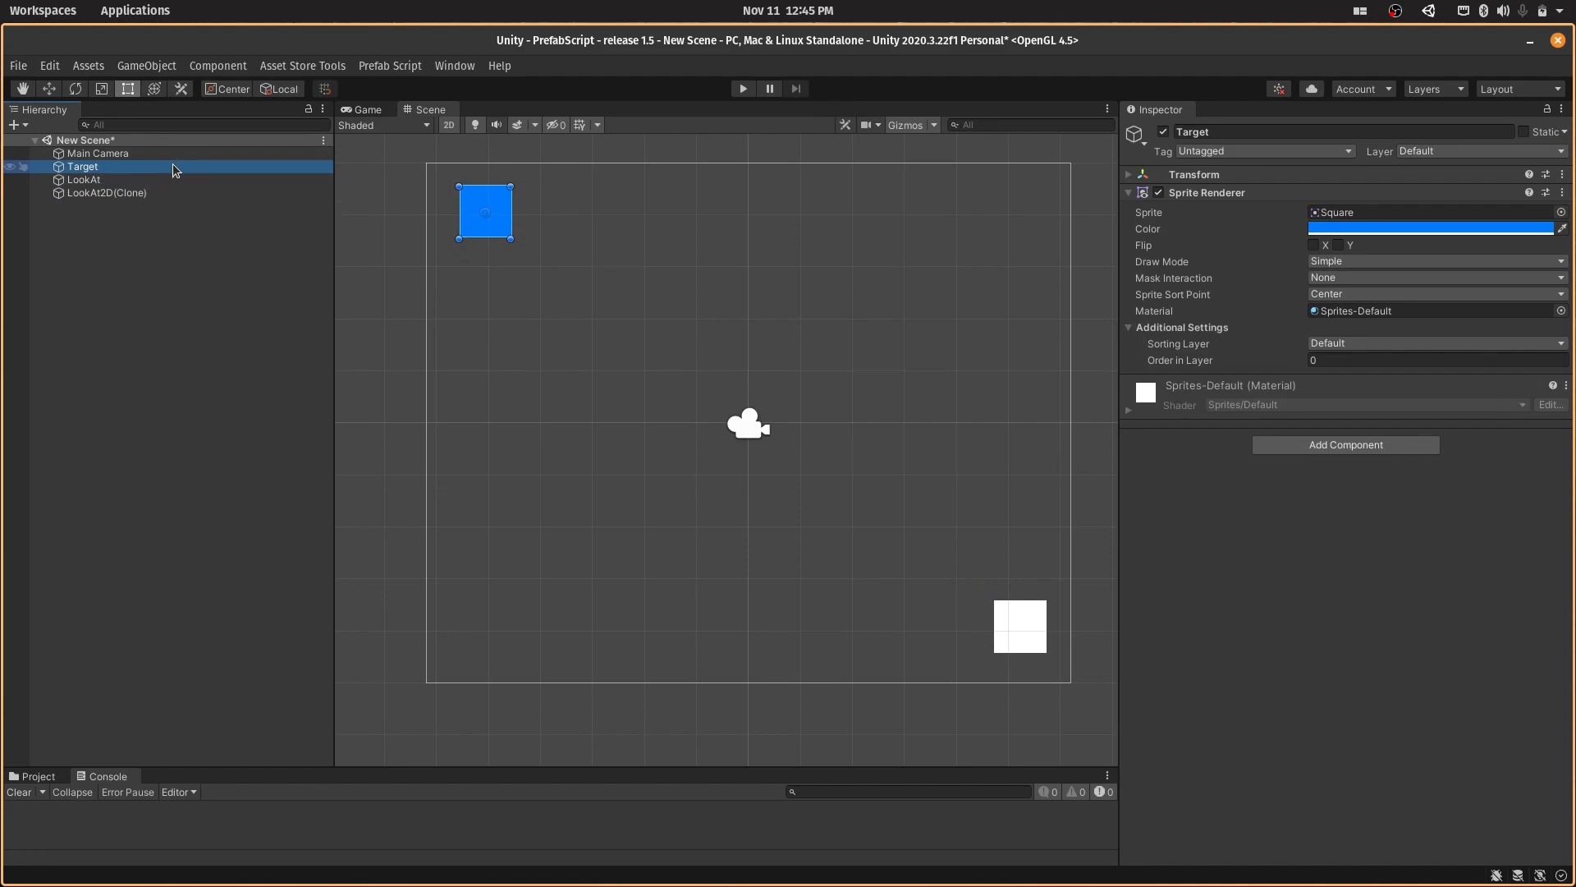
click(173, 191)
drag(161, 179, 1402, 267)
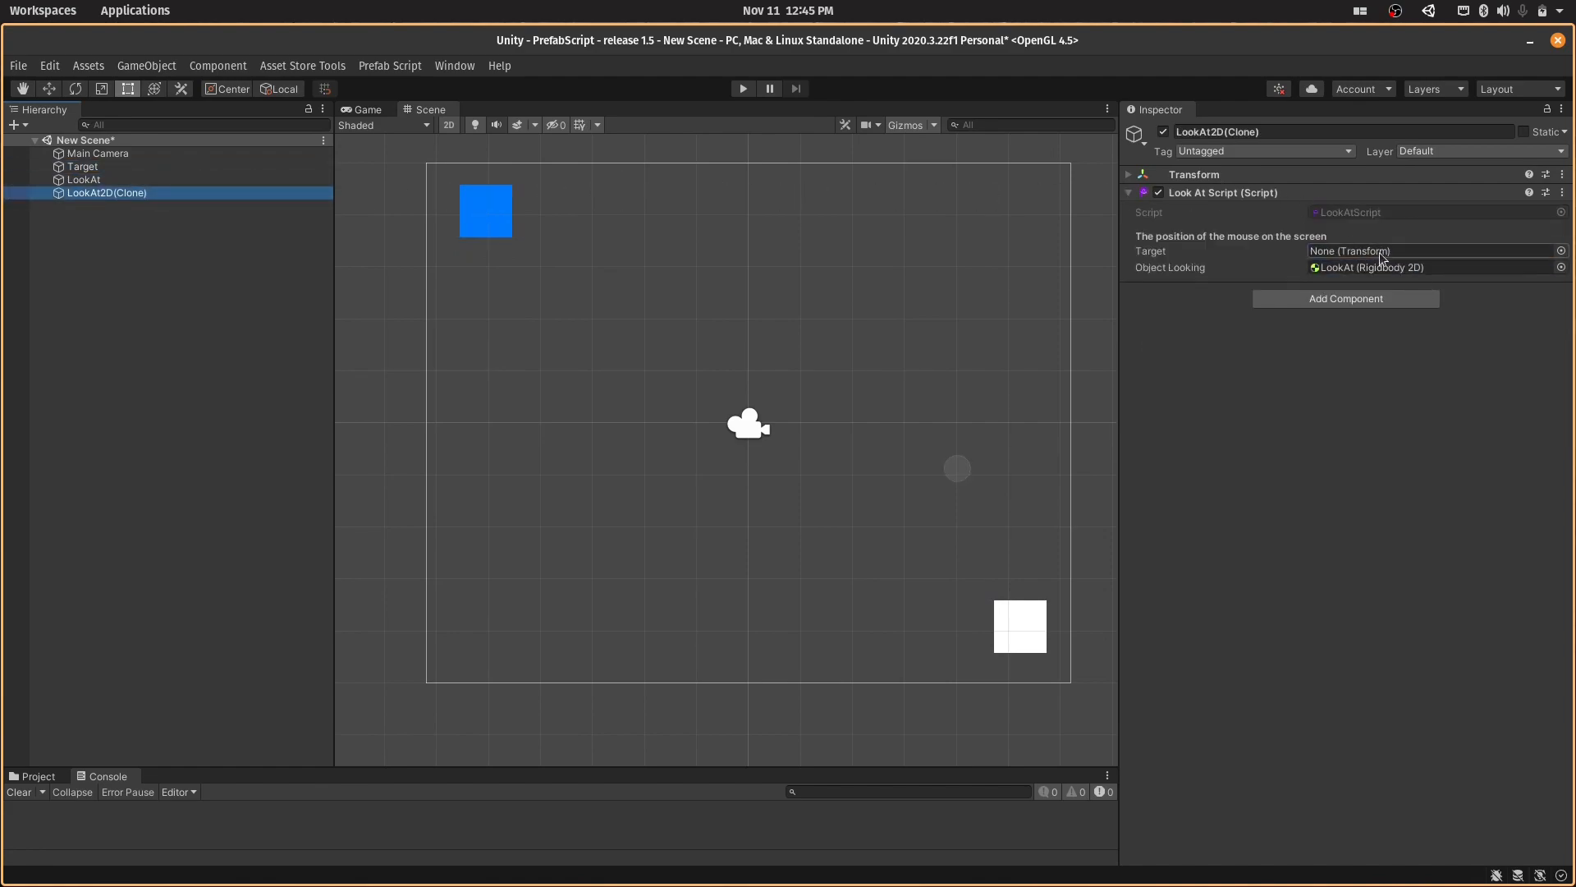
mouse_move(202, 166)
mouse_down()
mouse_move(1248, 185)
mouse_move(1349, 250)
mouse_up()
key(ctrl+s)
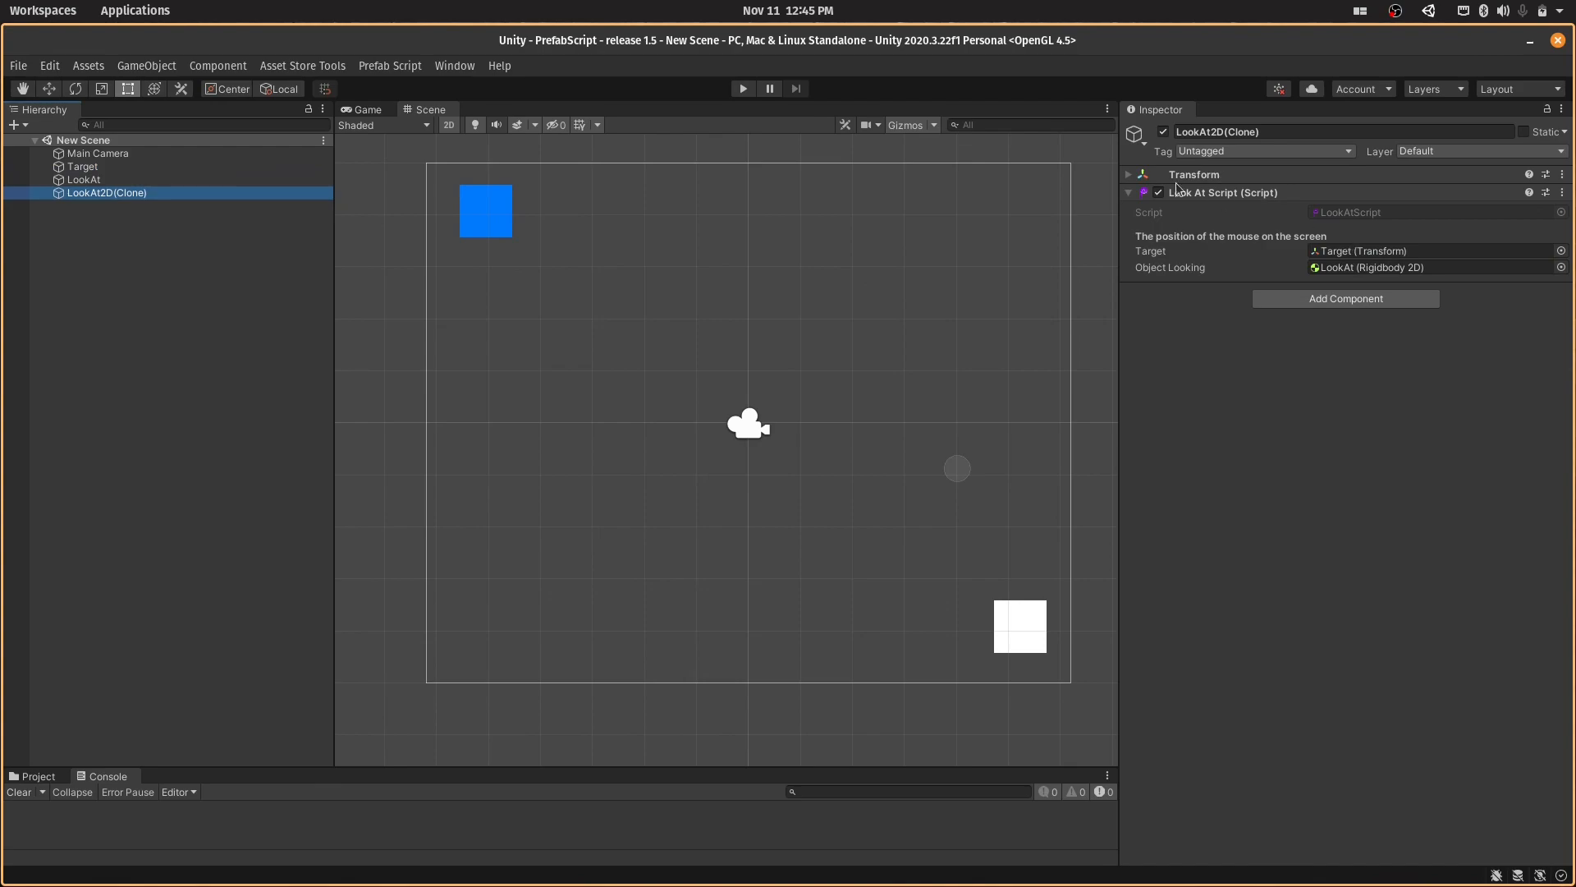
- Run the scene to test LookAt turning towards Target, and stop playback
click(751, 94)
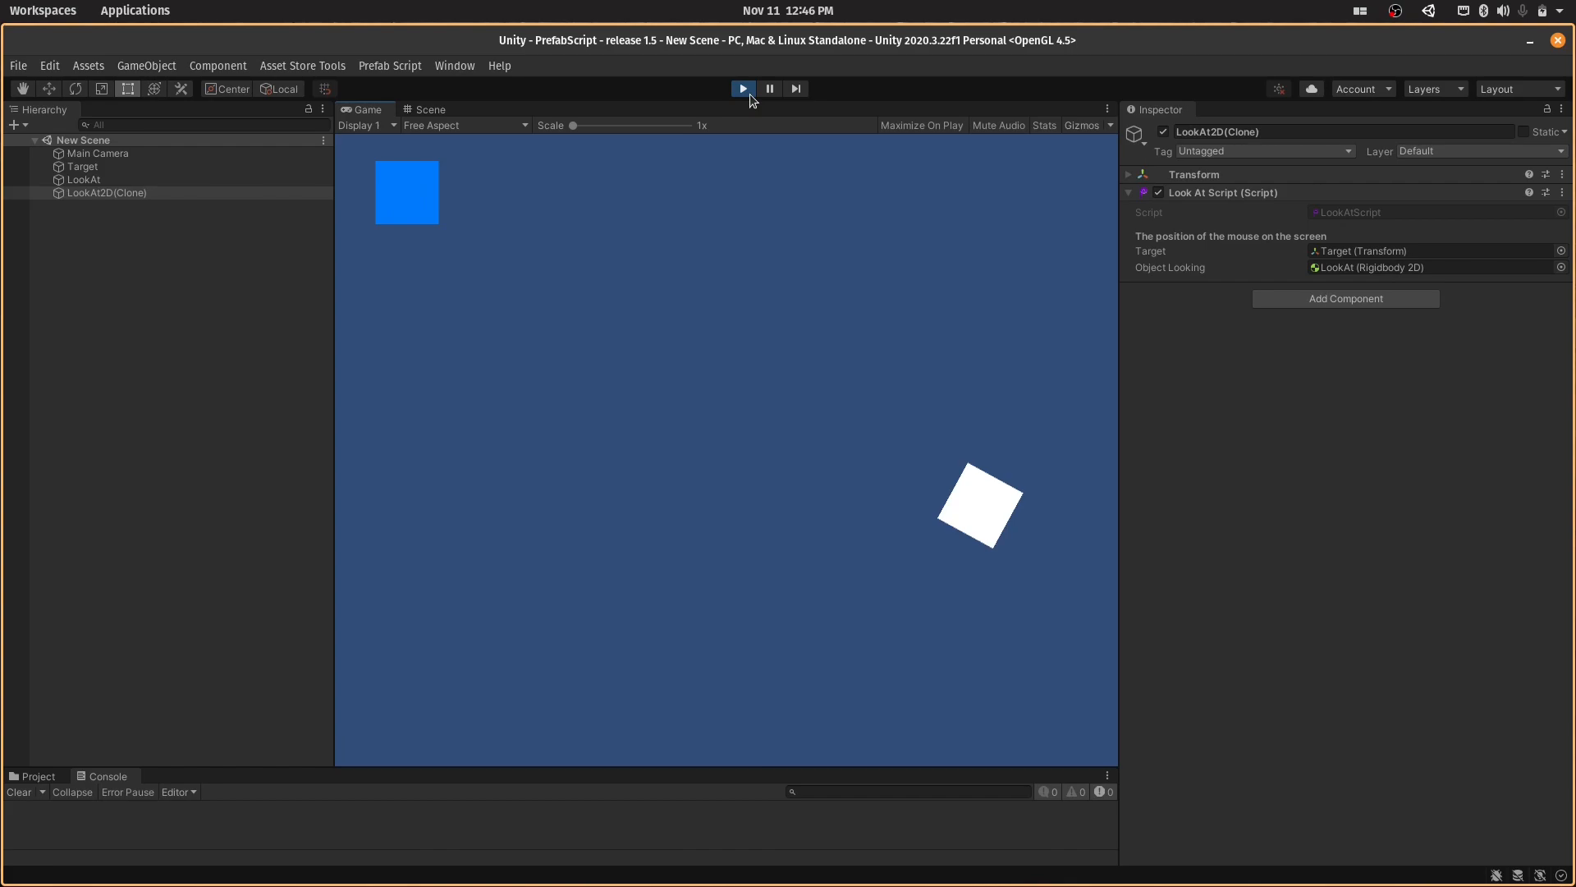
click(749, 96)
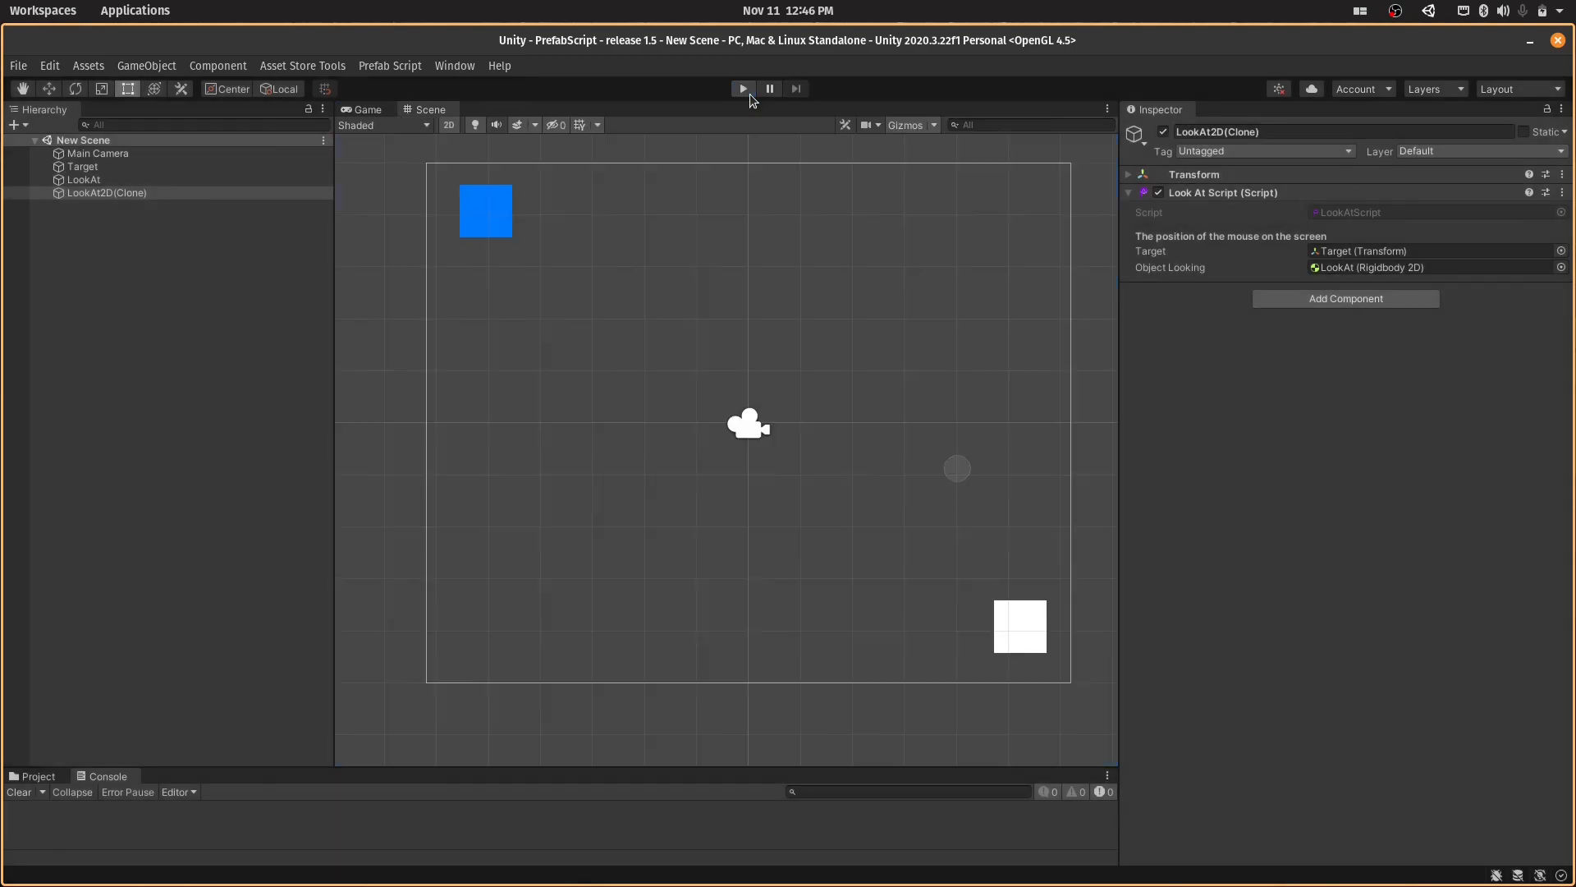
click(395, 67)
click(403, 86)
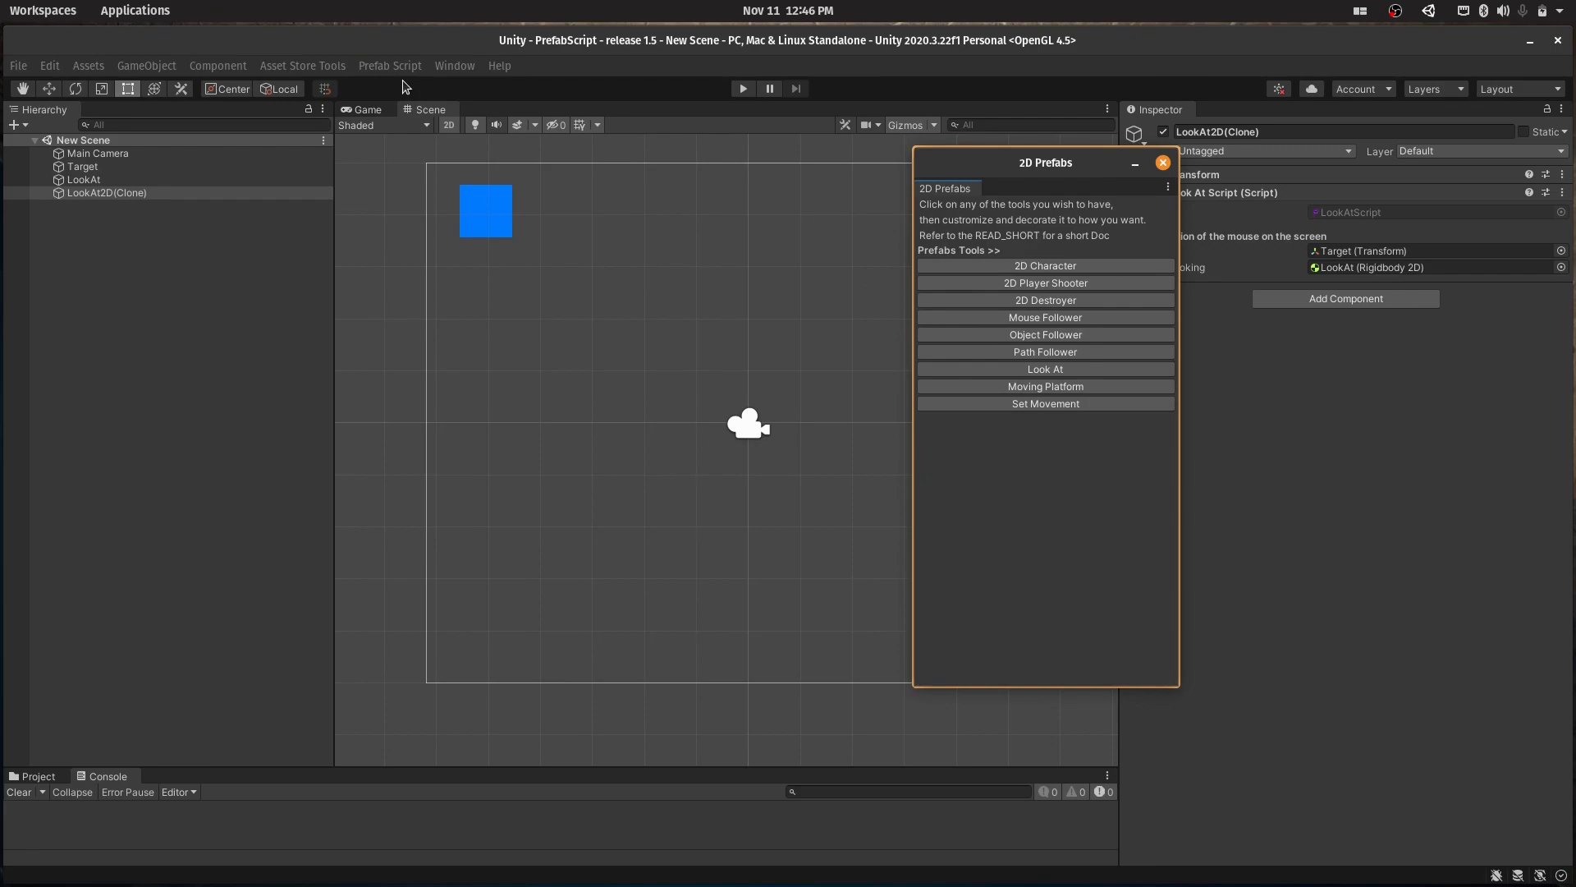
click(1162, 163)
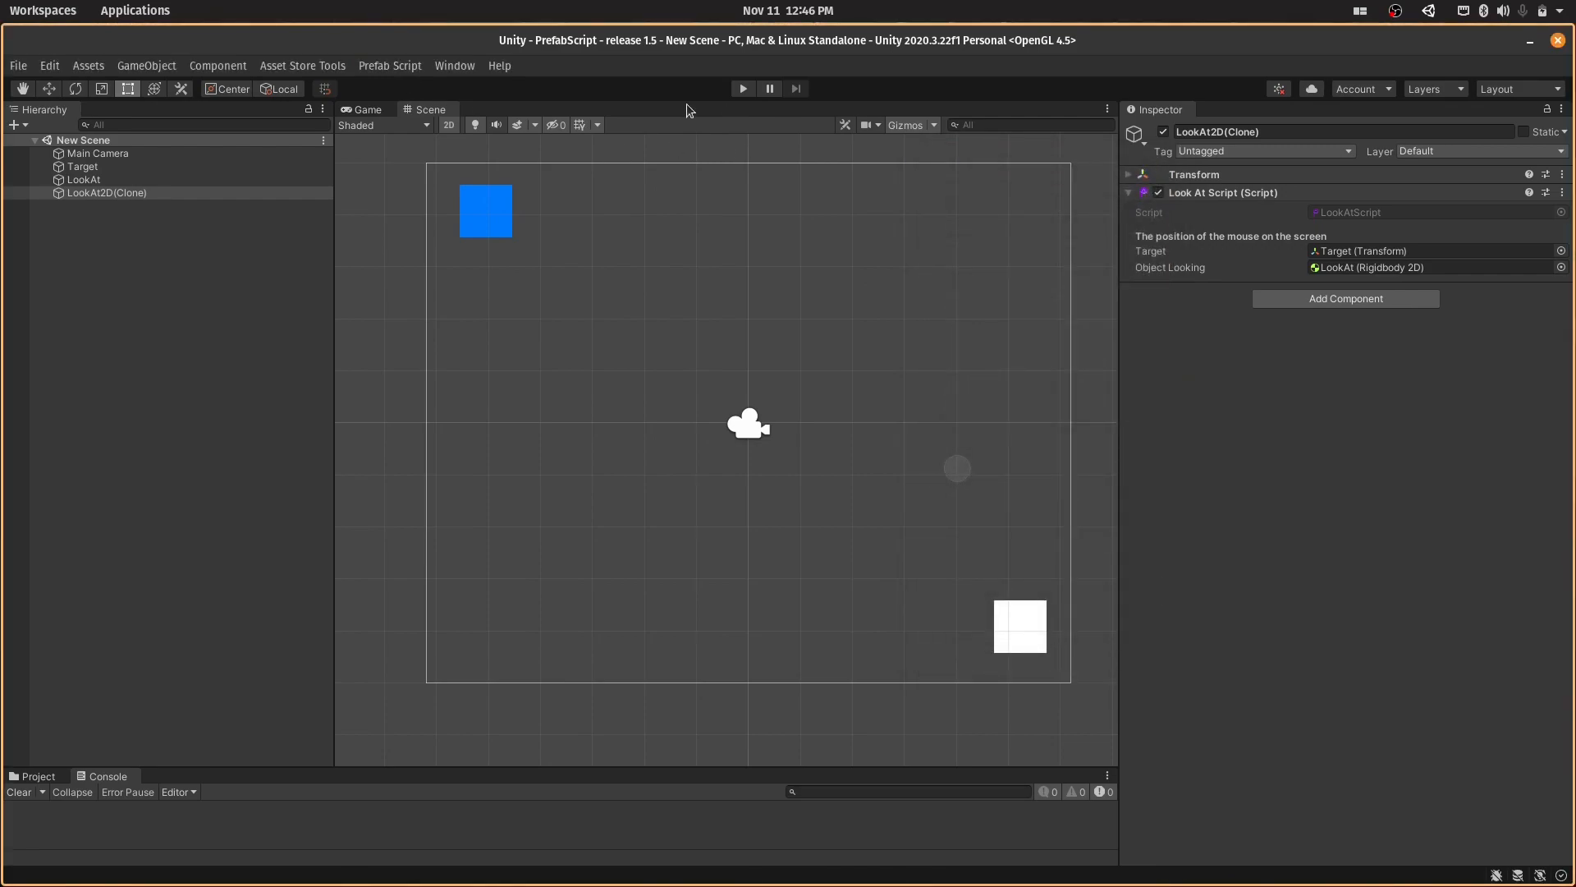
- Delete LookAt2D(Clone), LookAt and Target from the scene
click(243, 169)
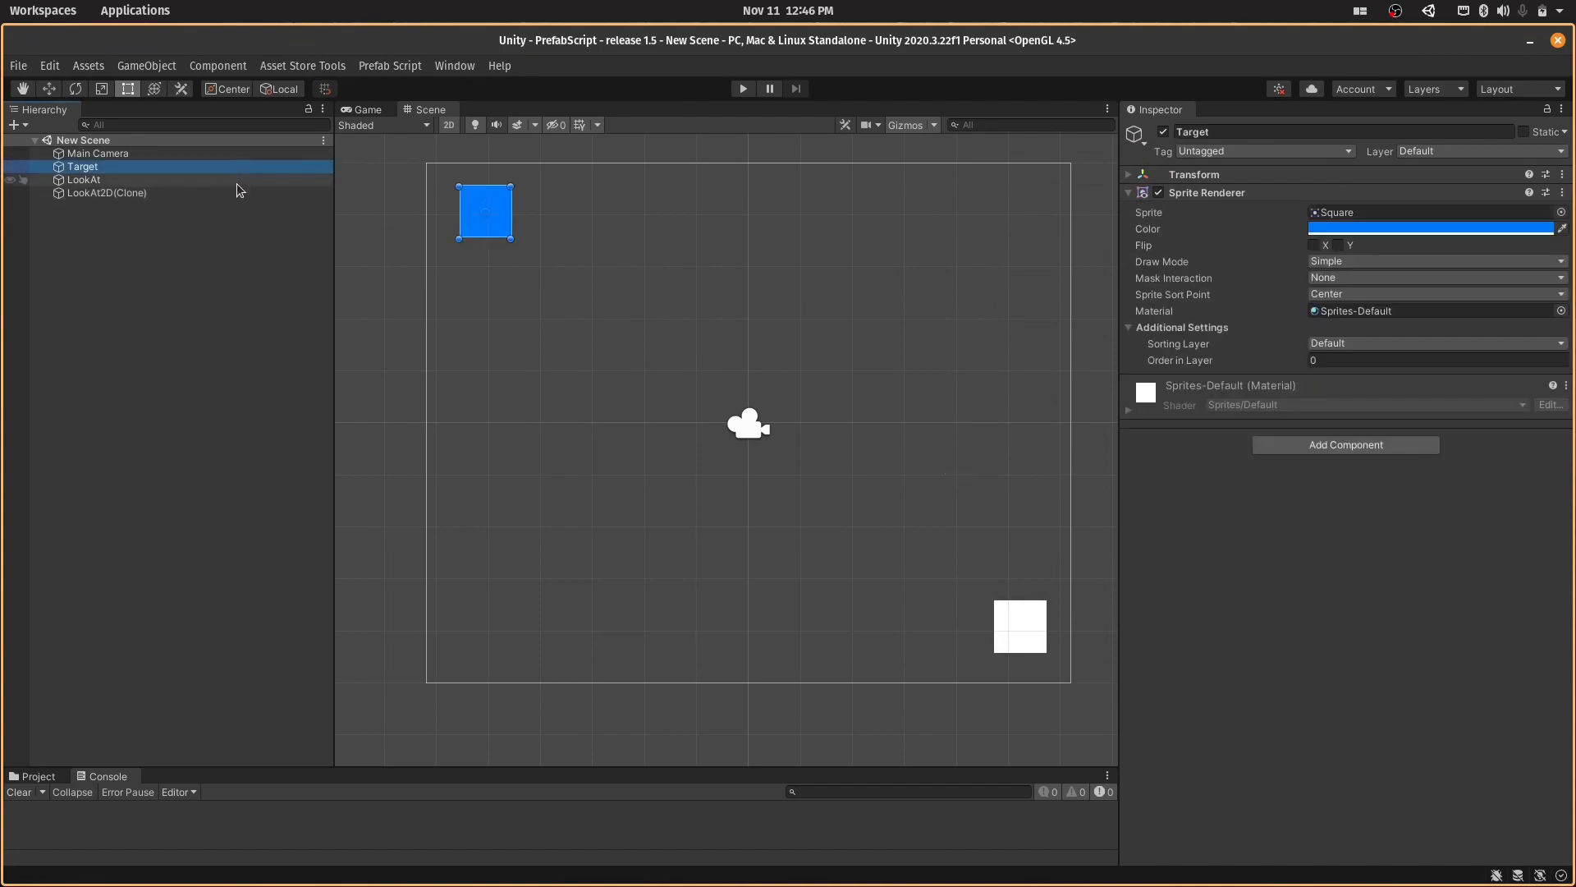
shift+click(235, 189)
click(235, 191)
key(Delete)
click(217, 180)
key(Delete)
click(200, 166)
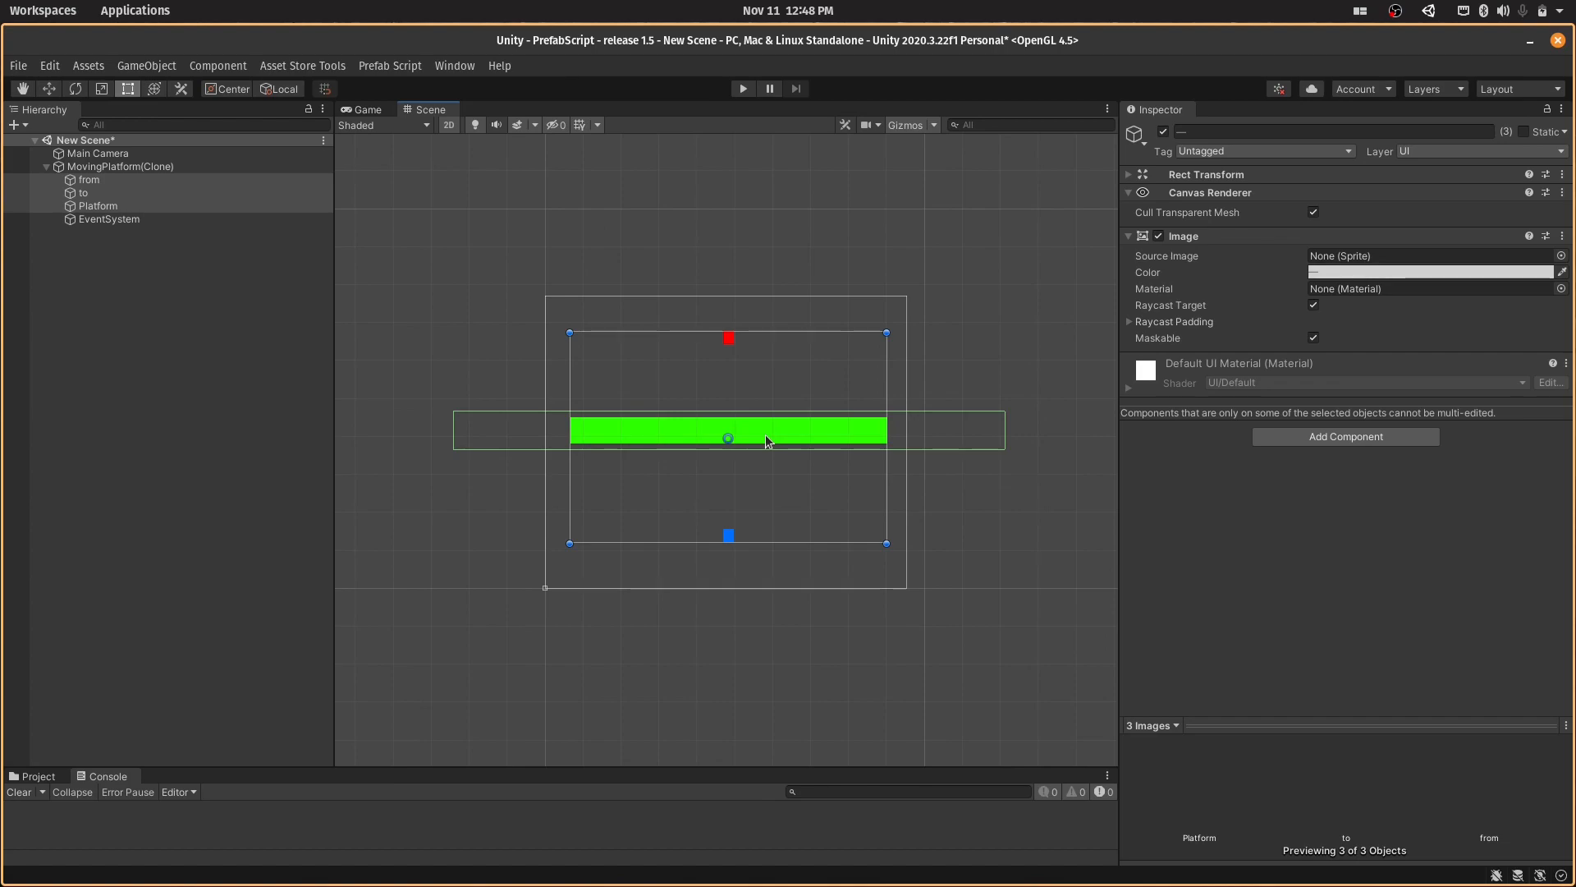
- Assign from as the Start and to as the End of Platform's Path Follower Script
click(216, 206)
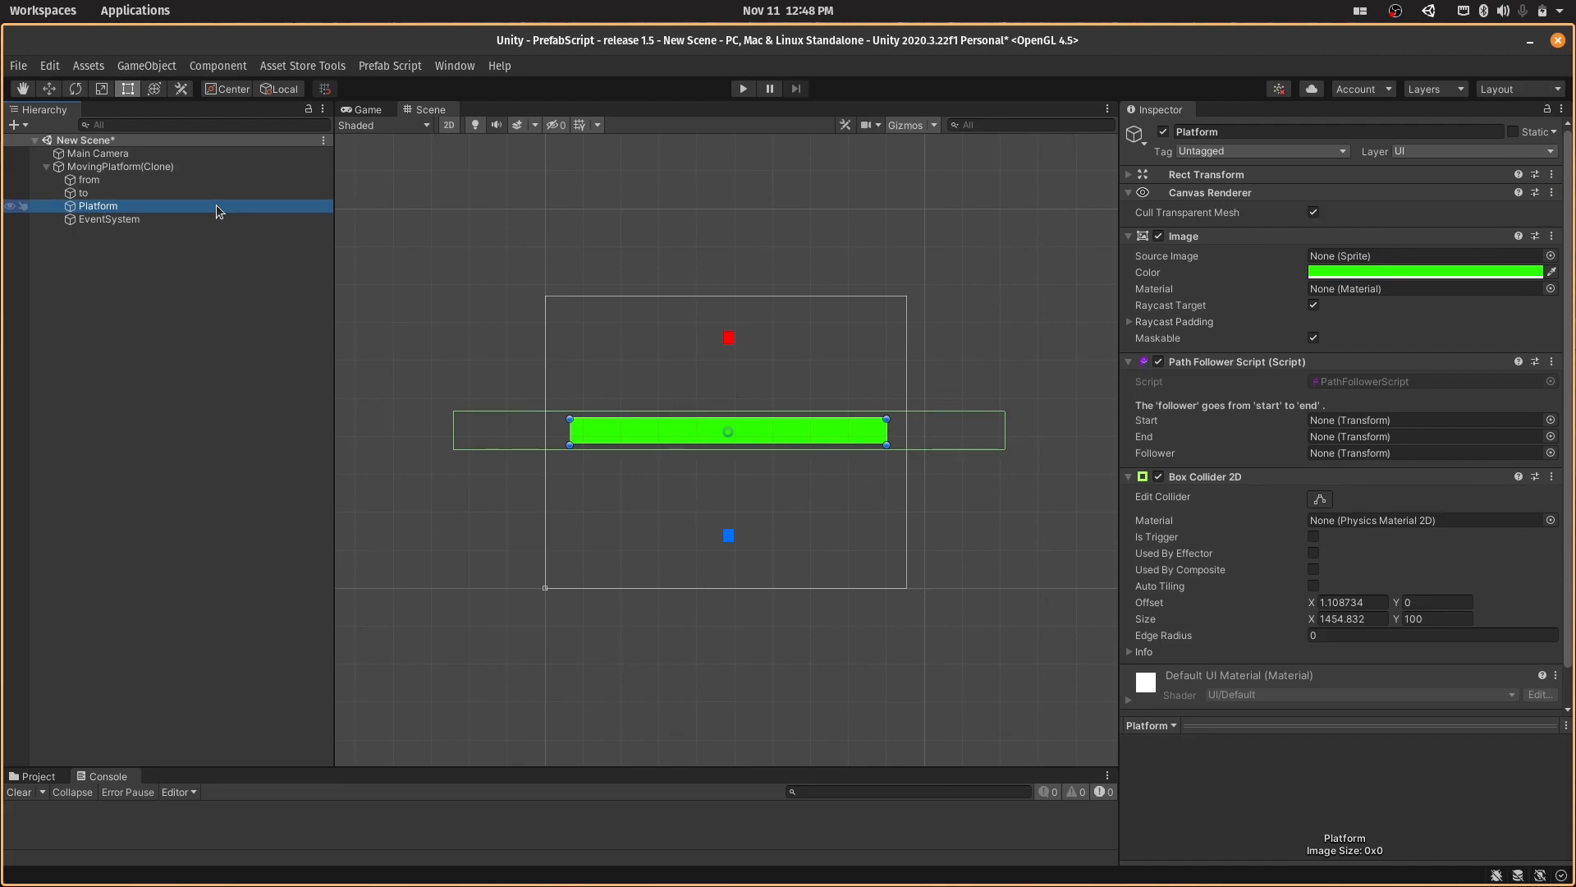
drag(165, 176, 1386, 422)
drag(170, 191, 1337, 440)
- Move EventSystem out of MovingPlatform(Clone) to the scene root and assign Platform as the Follower of its own Path Follower Script
drag(317, 211, 258, 209)
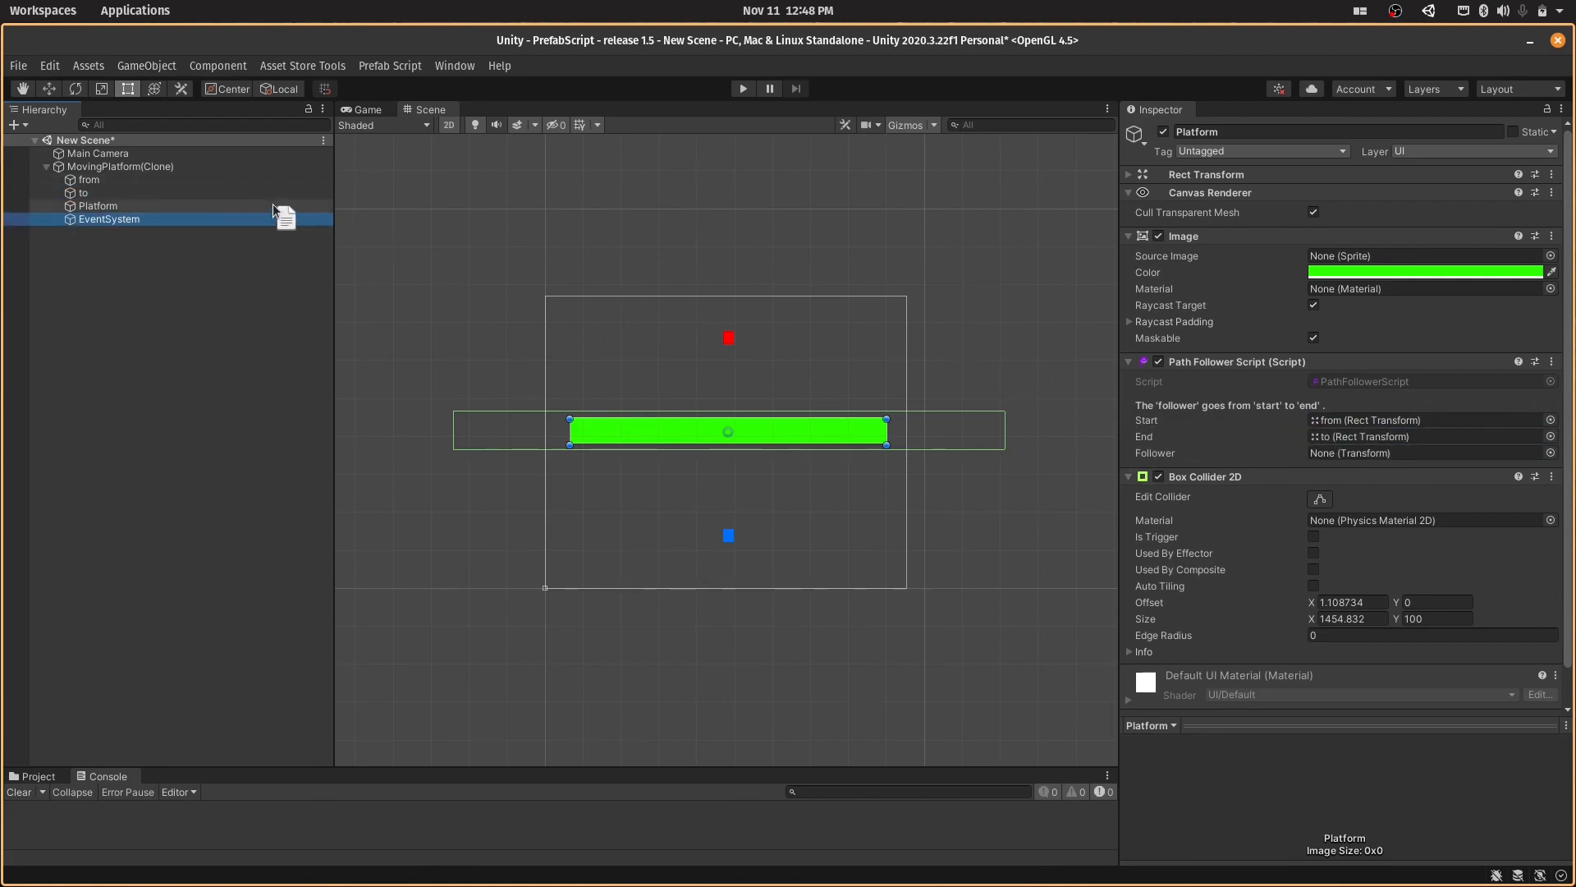
mouse_move(116, 223)
mouse_down()
mouse_move(76, 205)
mouse_move(83, 161)
mouse_up()
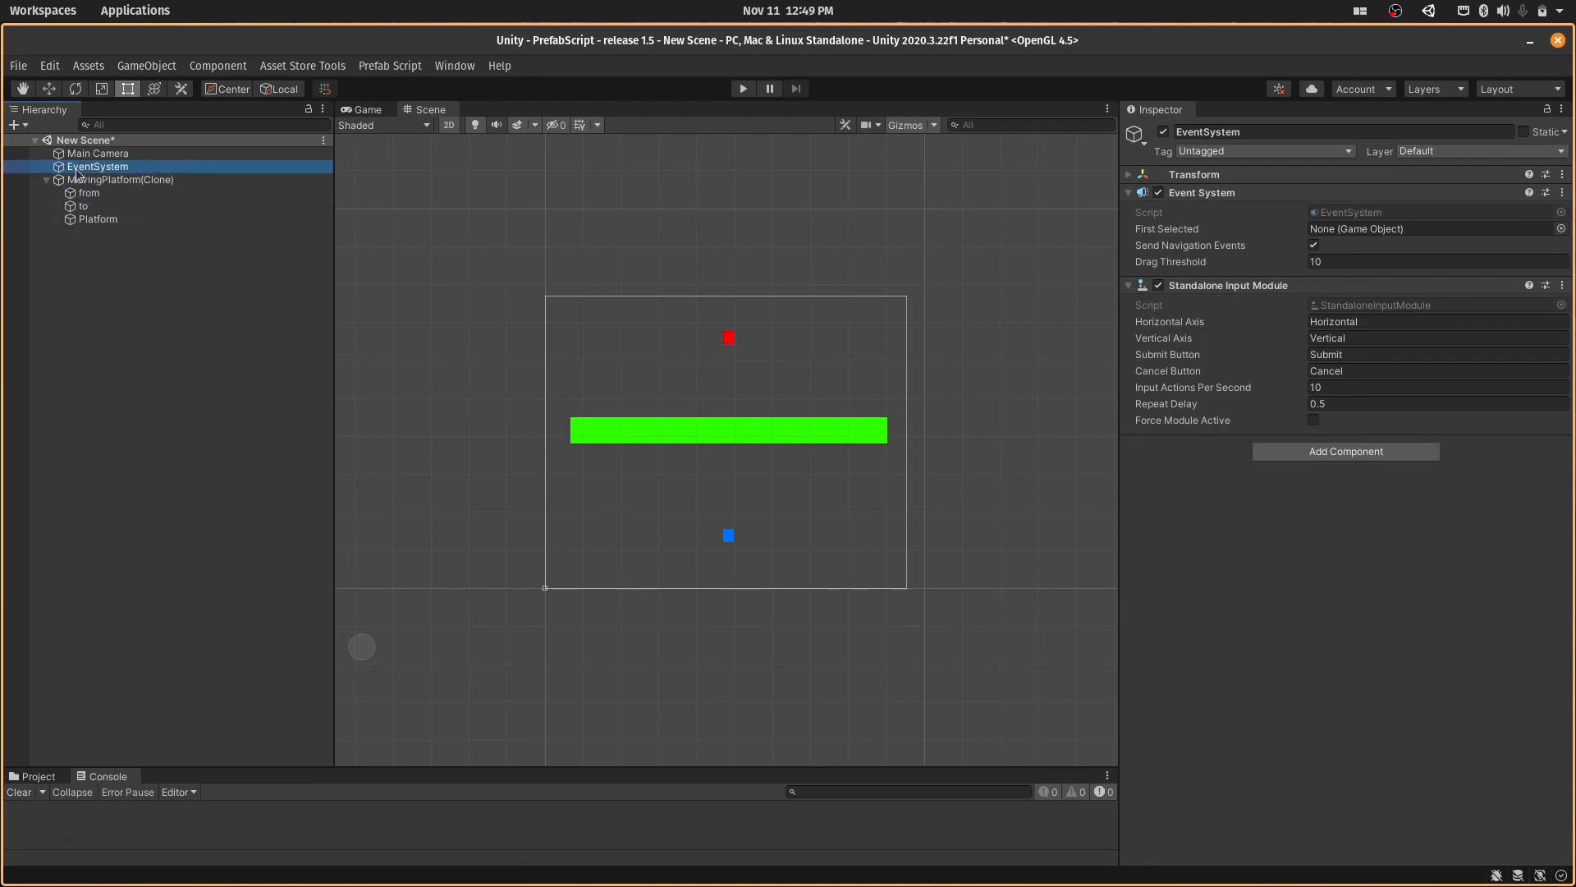
click(88, 219)
drag(92, 215, 1363, 451)
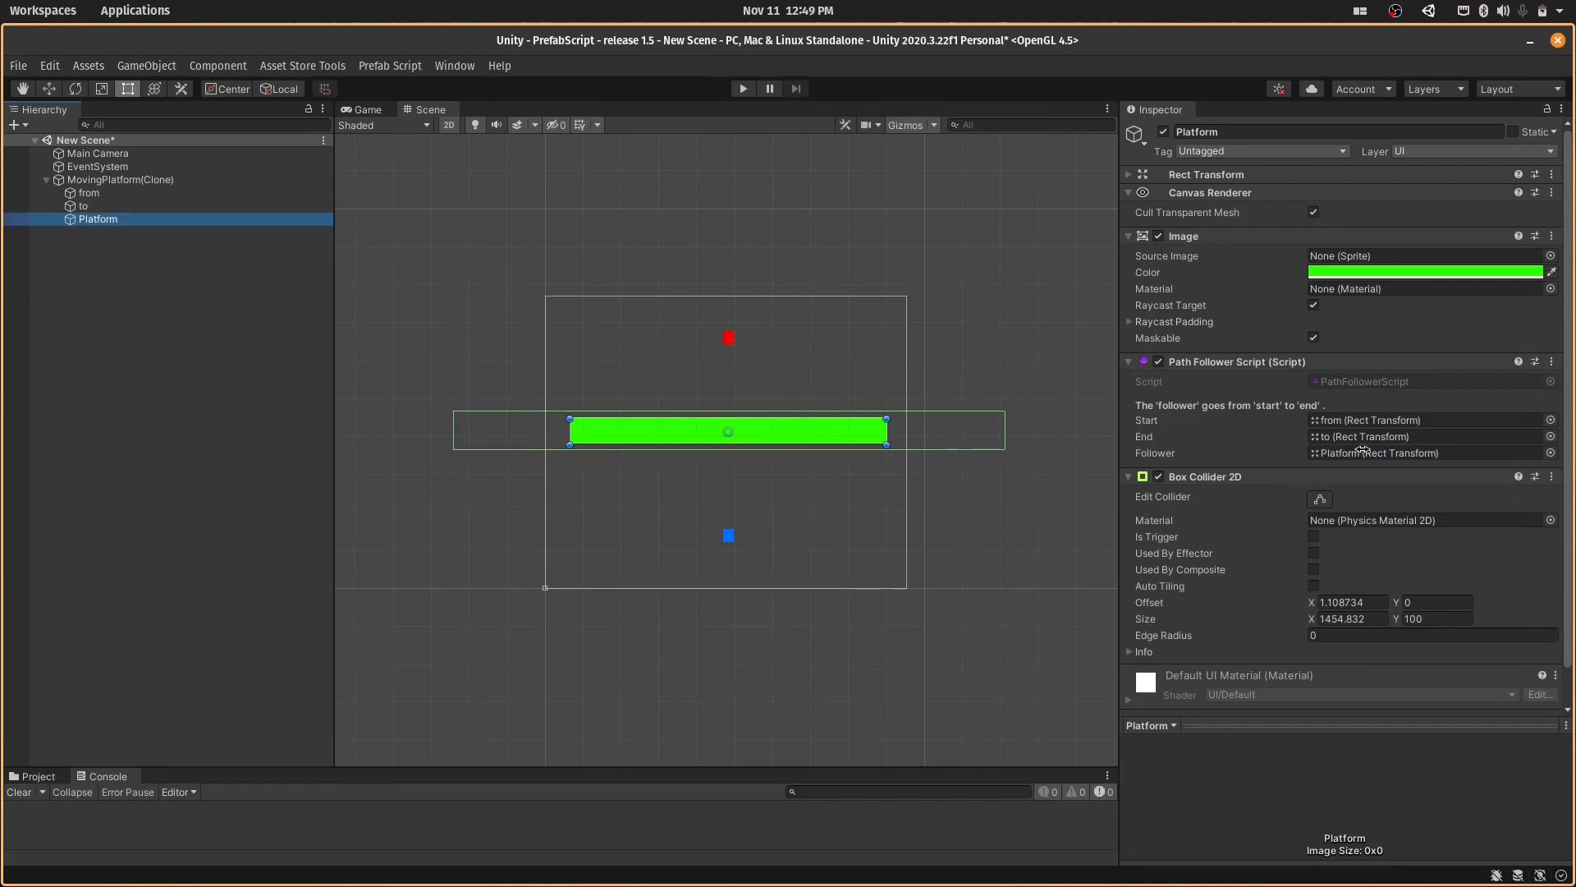
- Run the scene to test the platform moving between its from and to points, and stop playback
click(741, 91)
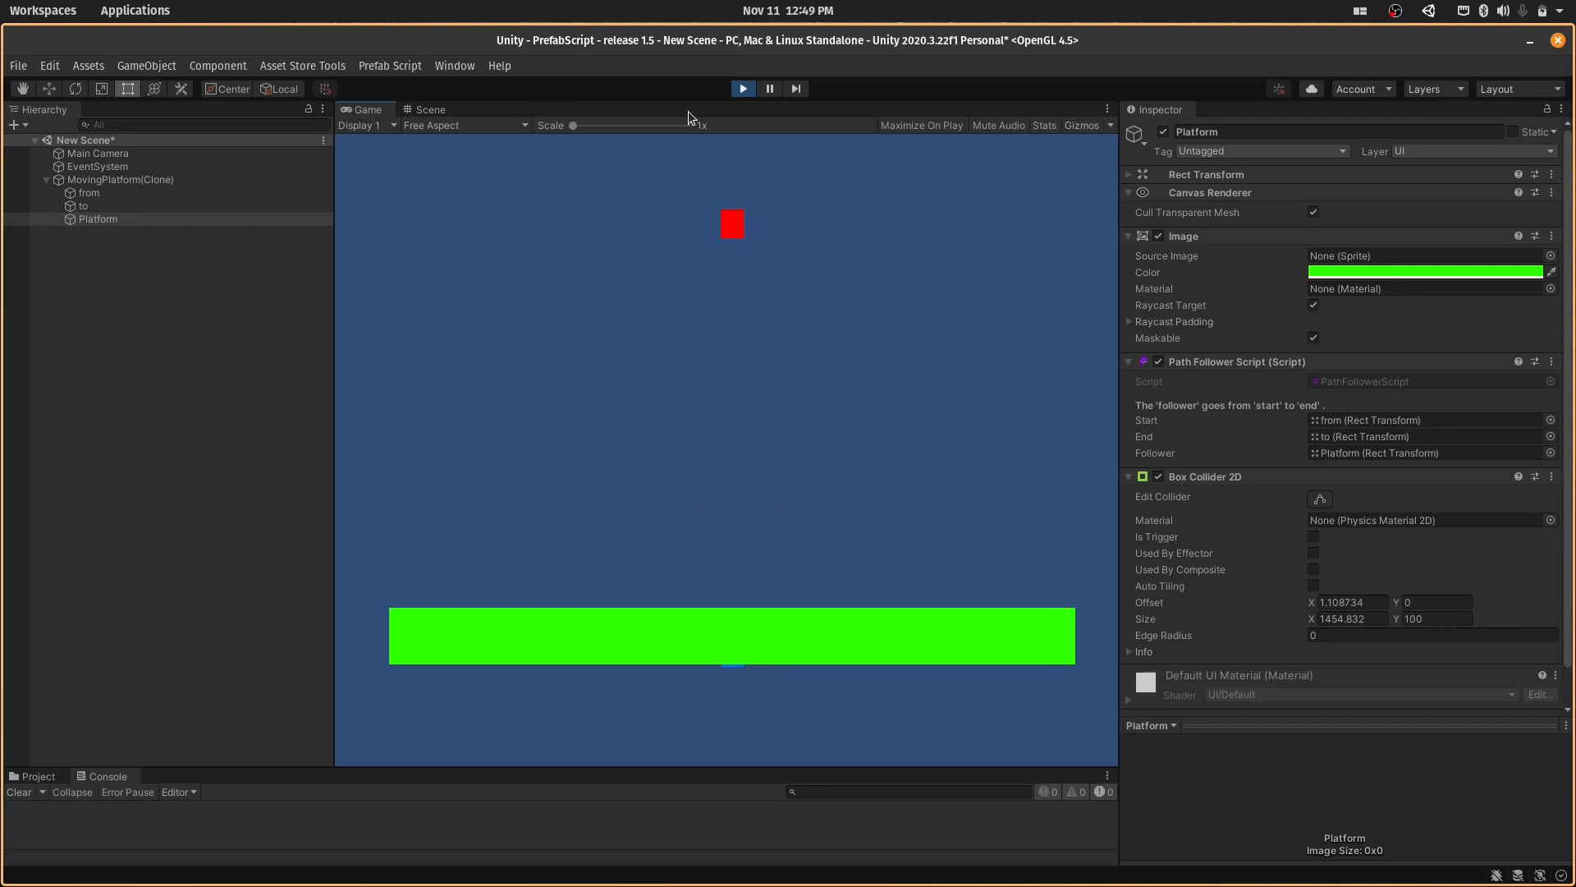
click(743, 89)
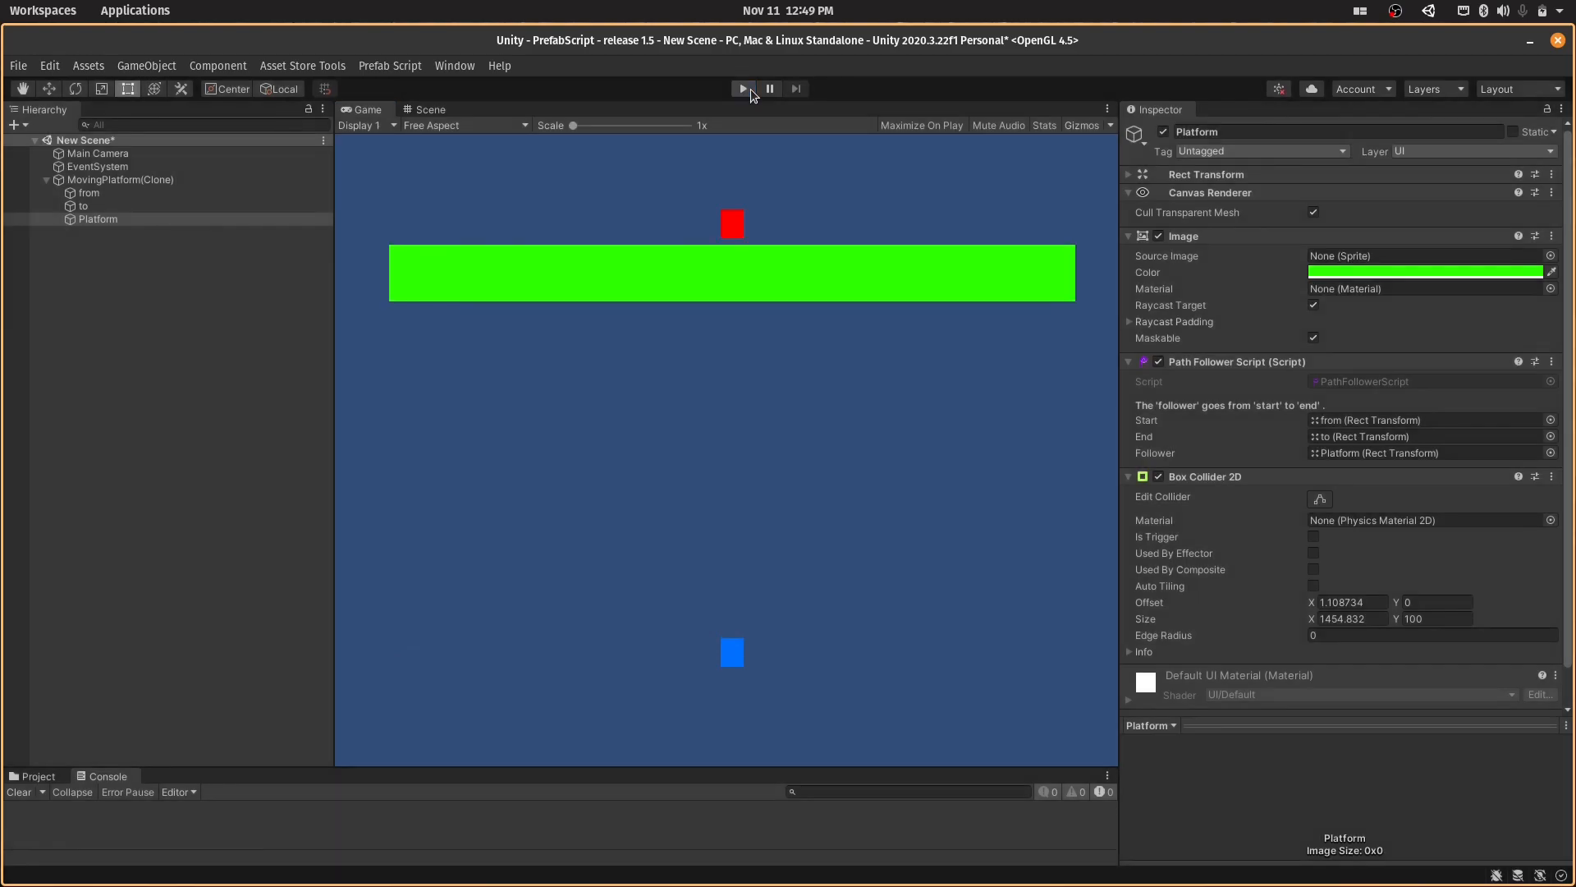
- Delete MovingPlatform(Clone) and EventSystem, add the Set Movement prefab from the 2D Prefabs tools, and close the 2D Prefabs window
click(179, 180)
key(Delete)
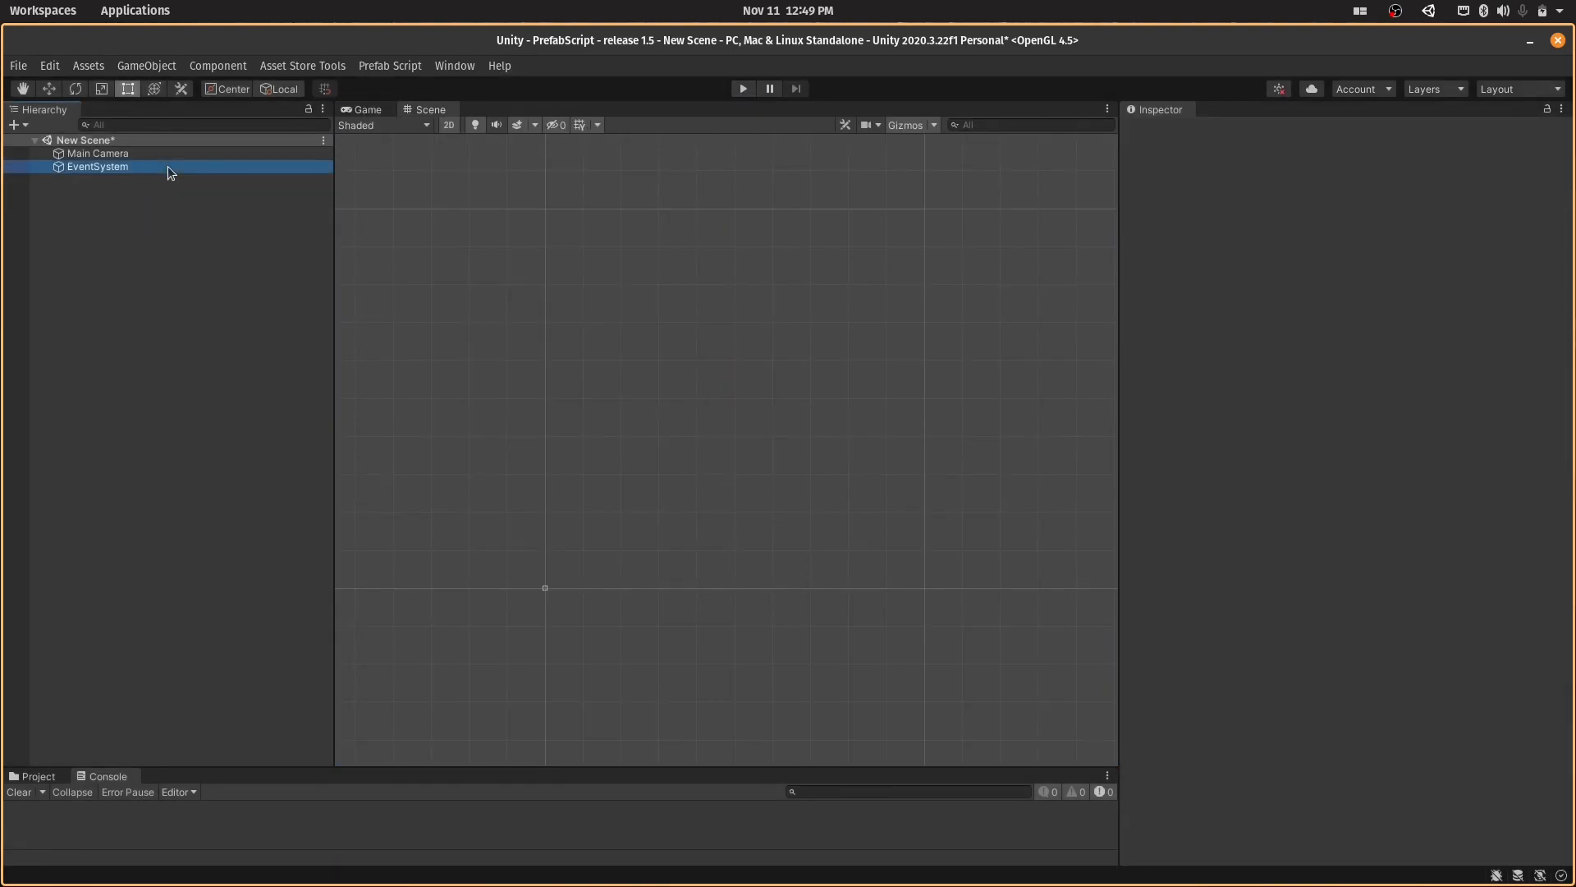
click(408, 66)
click(410, 91)
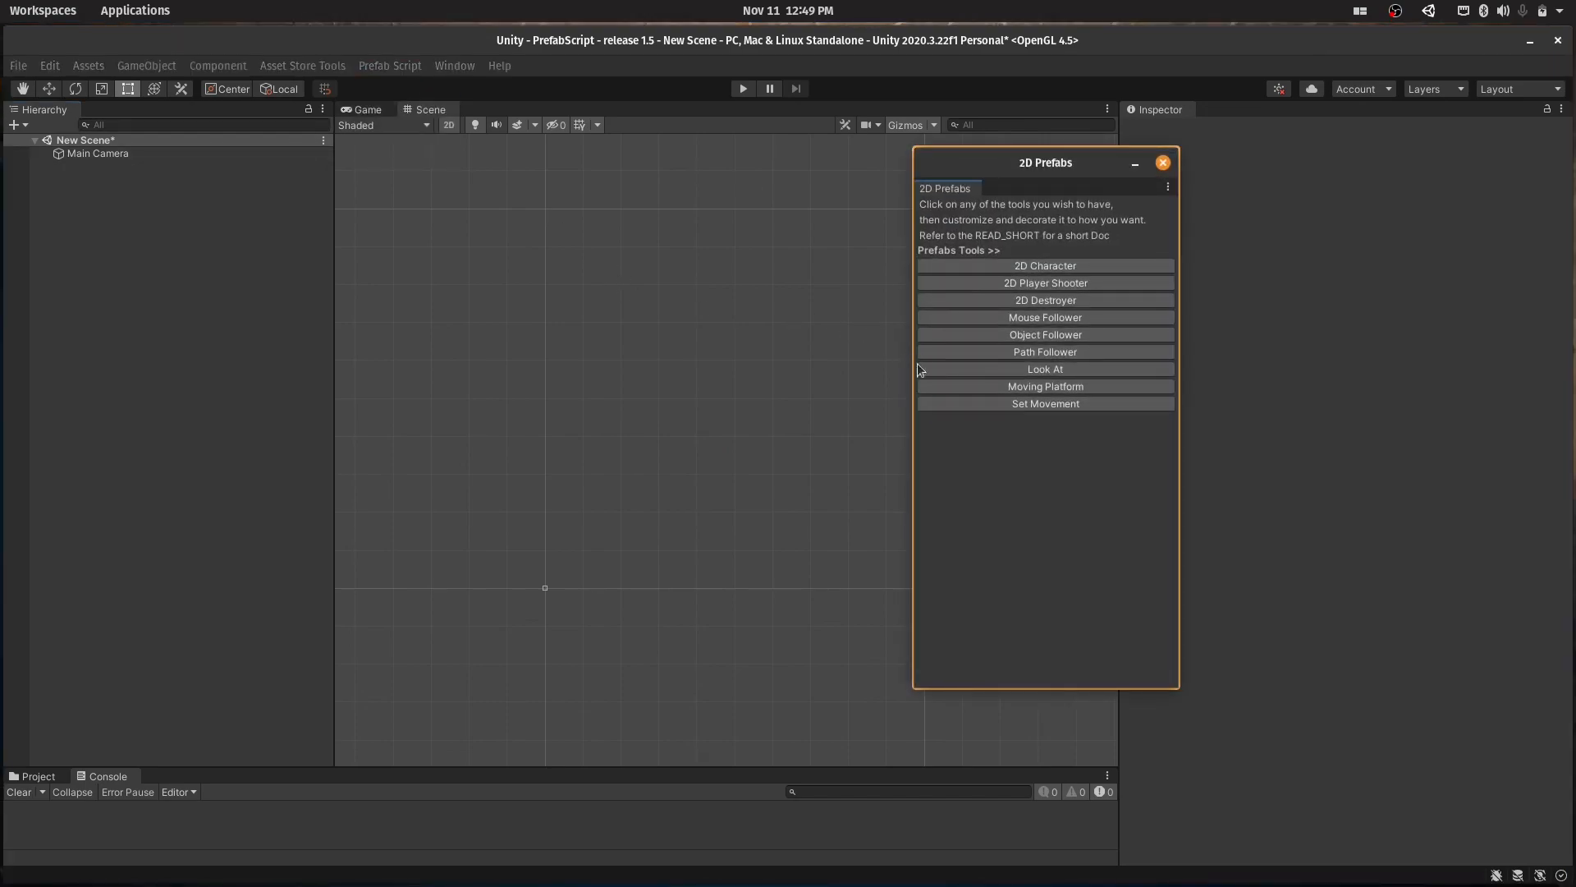
click(946, 404)
click(1164, 162)
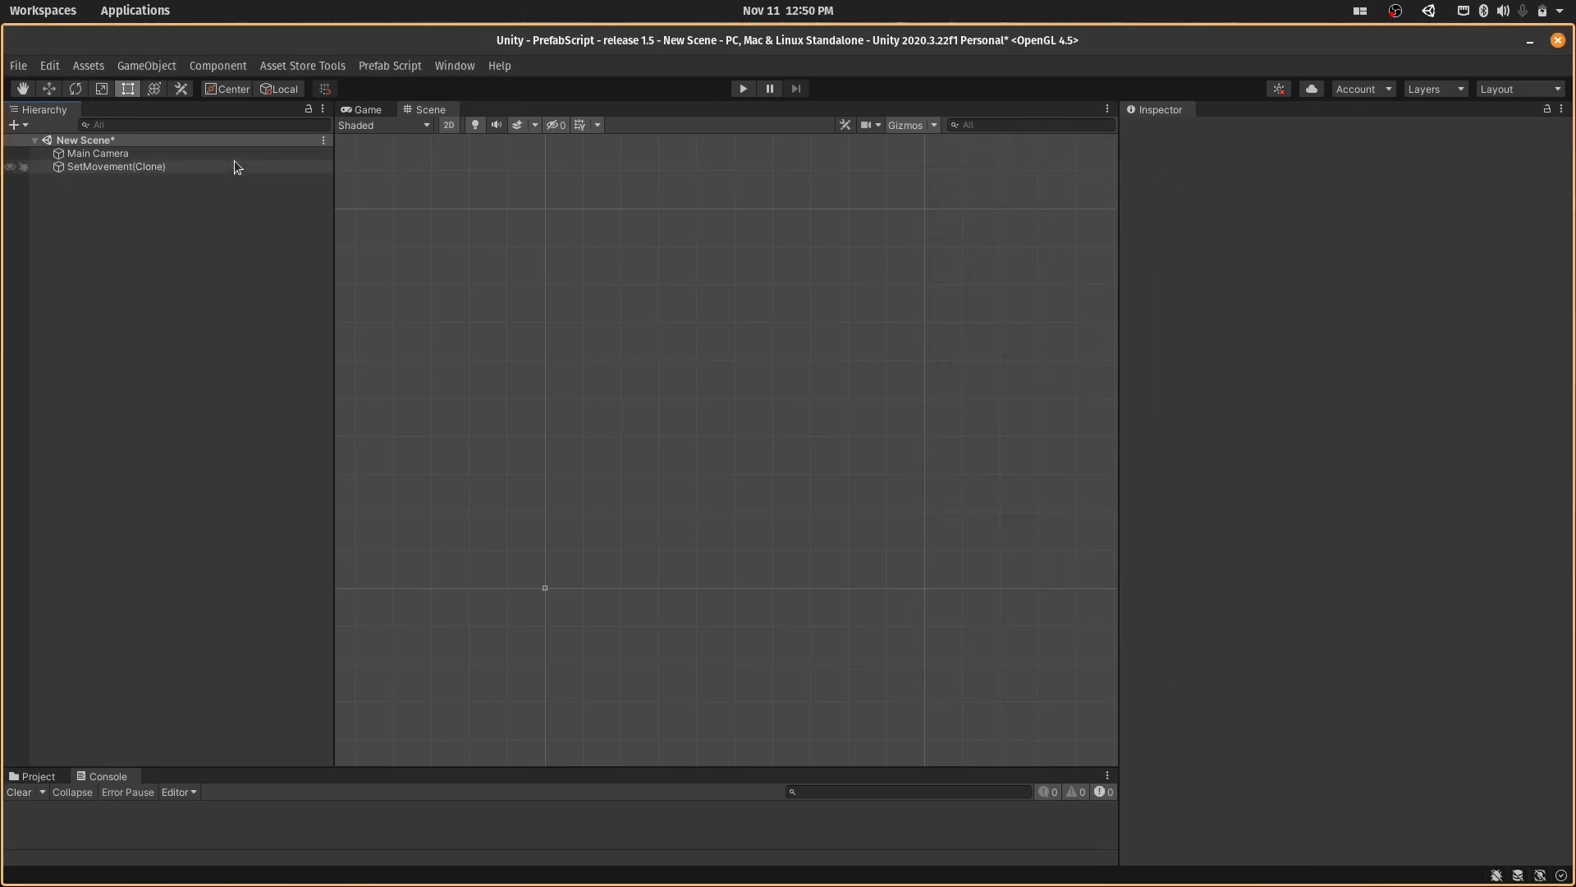
- Create a 2D square sprite in the scene and name it Bullet
click(234, 166)
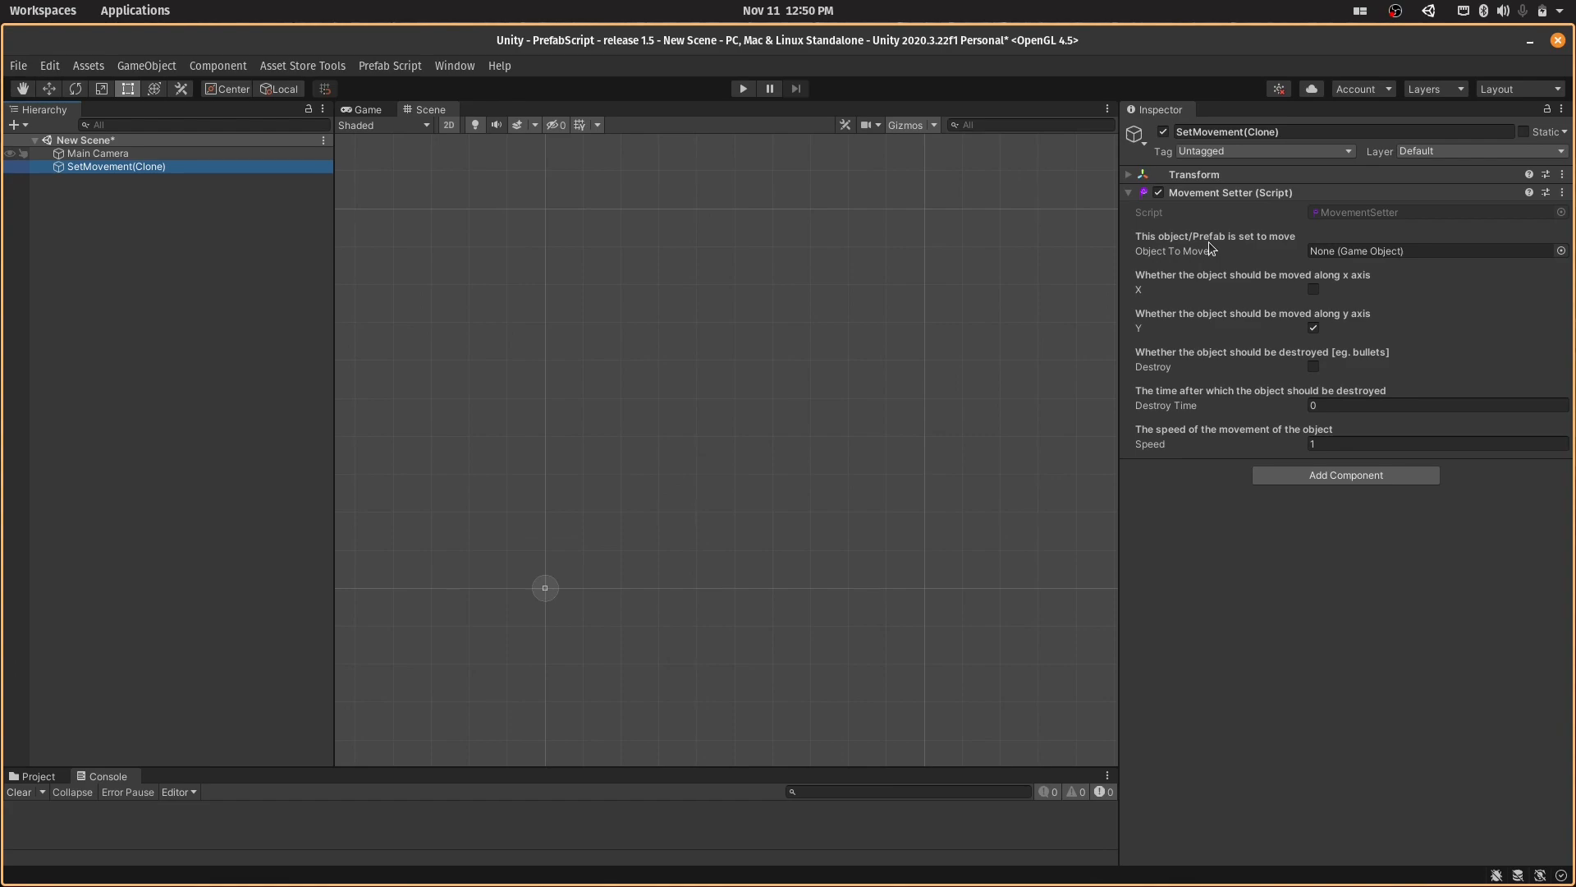
click(184, 153)
double_click(184, 153)
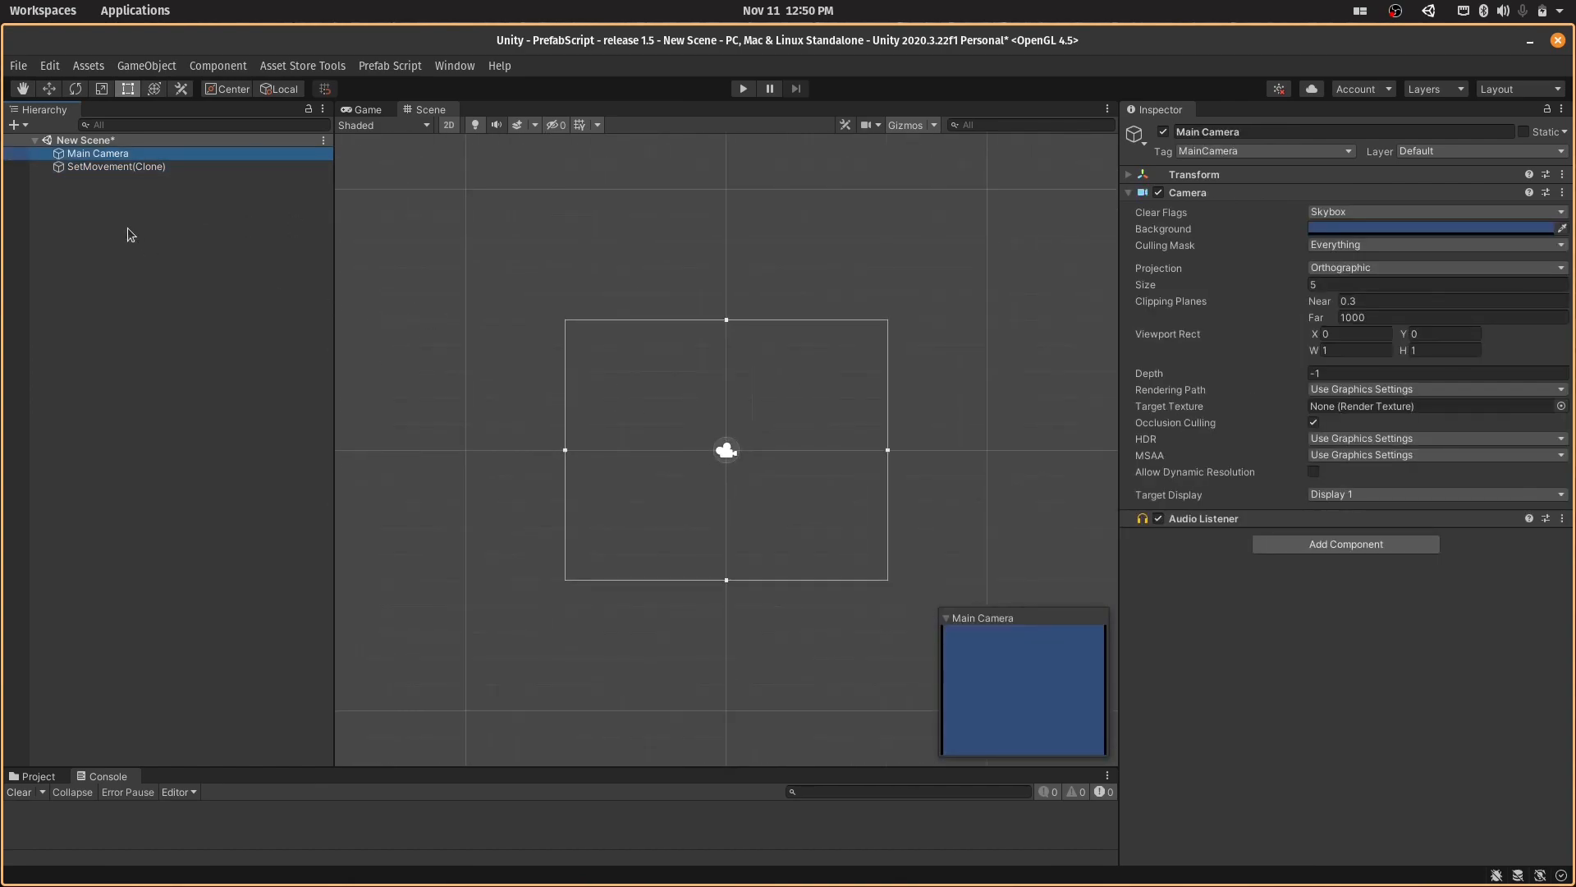
click(92, 166)
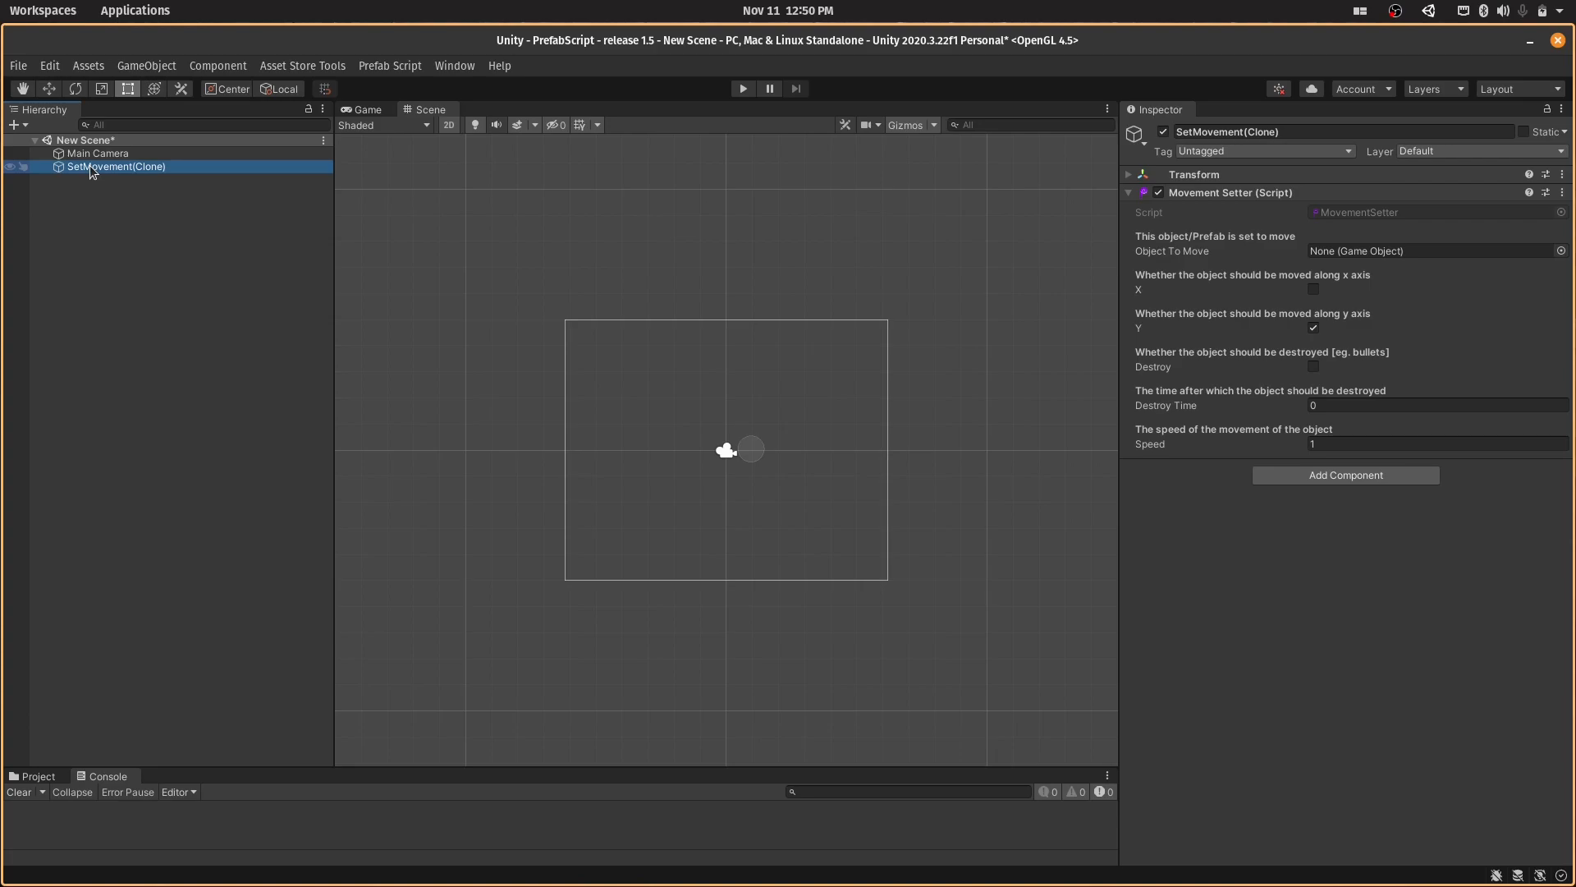
right_click(114, 210)
mouse_move(224, 438)
mouse_move(296, 433)
click(463, 432)
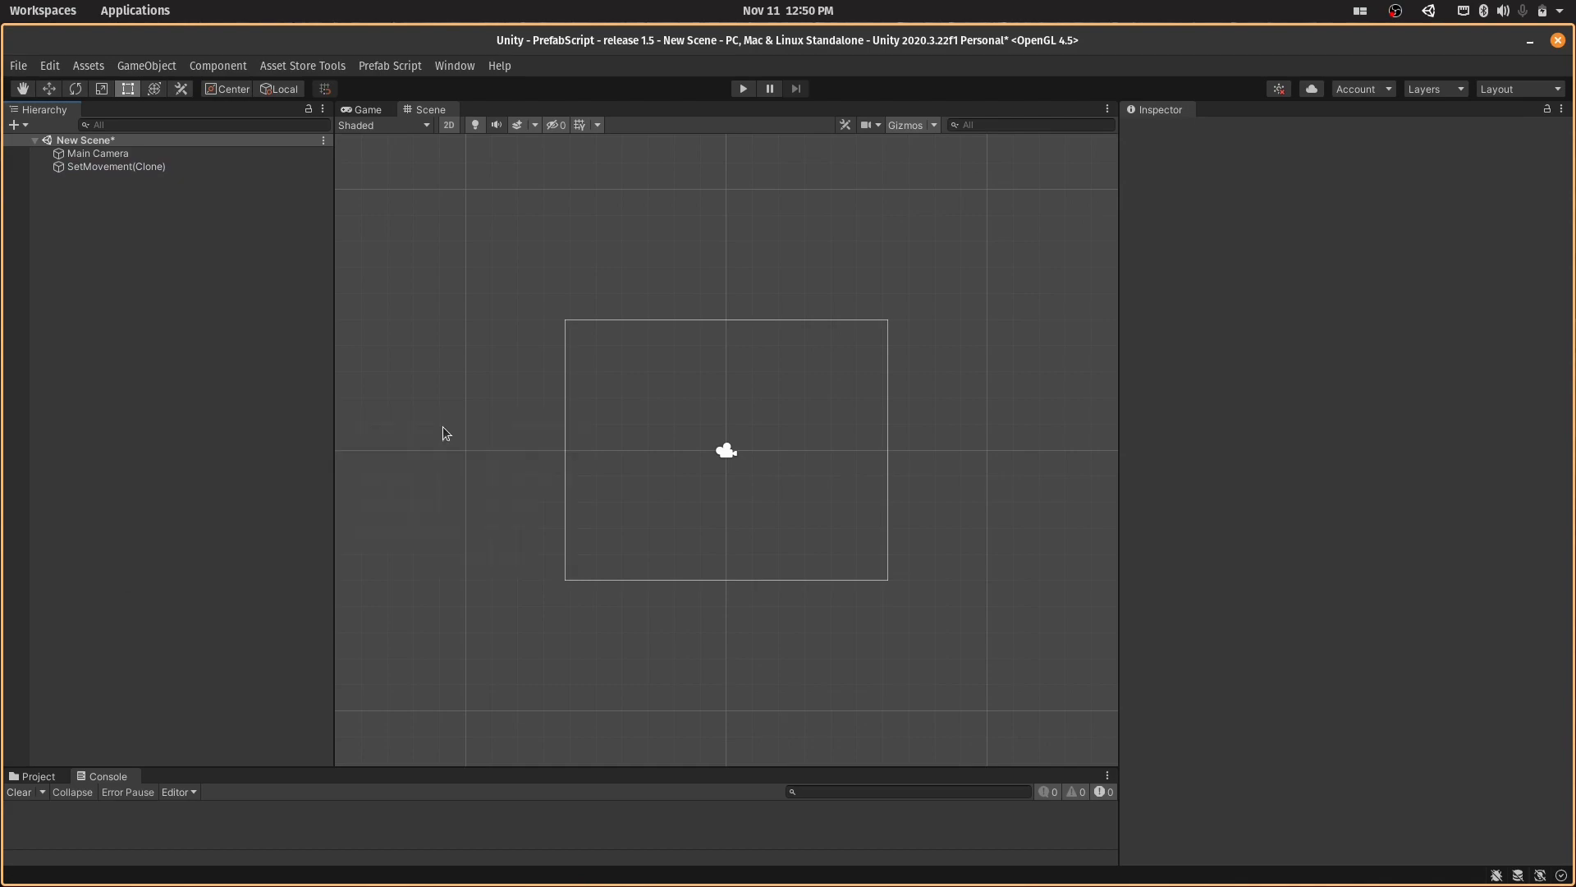
text(Bullte)
text(r)
key(BackSpace)
key(BackSpace)
key(BackSpace)
text(et)
key(Return)
- Assign Bullet as the Object To Move of SetMovement(Clone)'s Movement Setter, and run the scene to test the movement
click(266, 167)
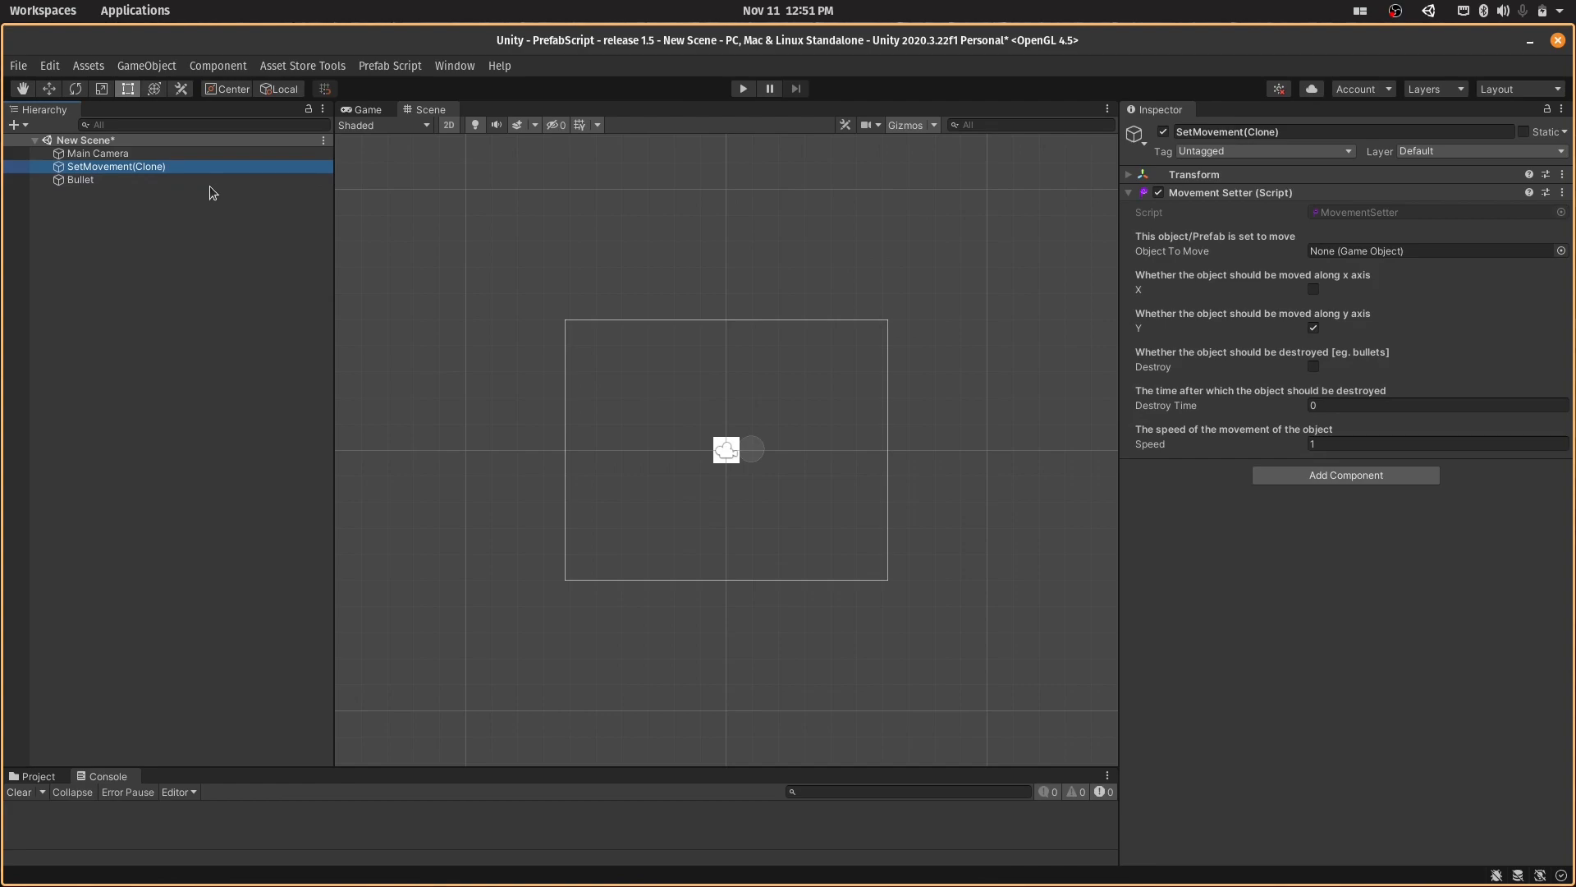
drag(207, 182, 1334, 253)
click(742, 87)
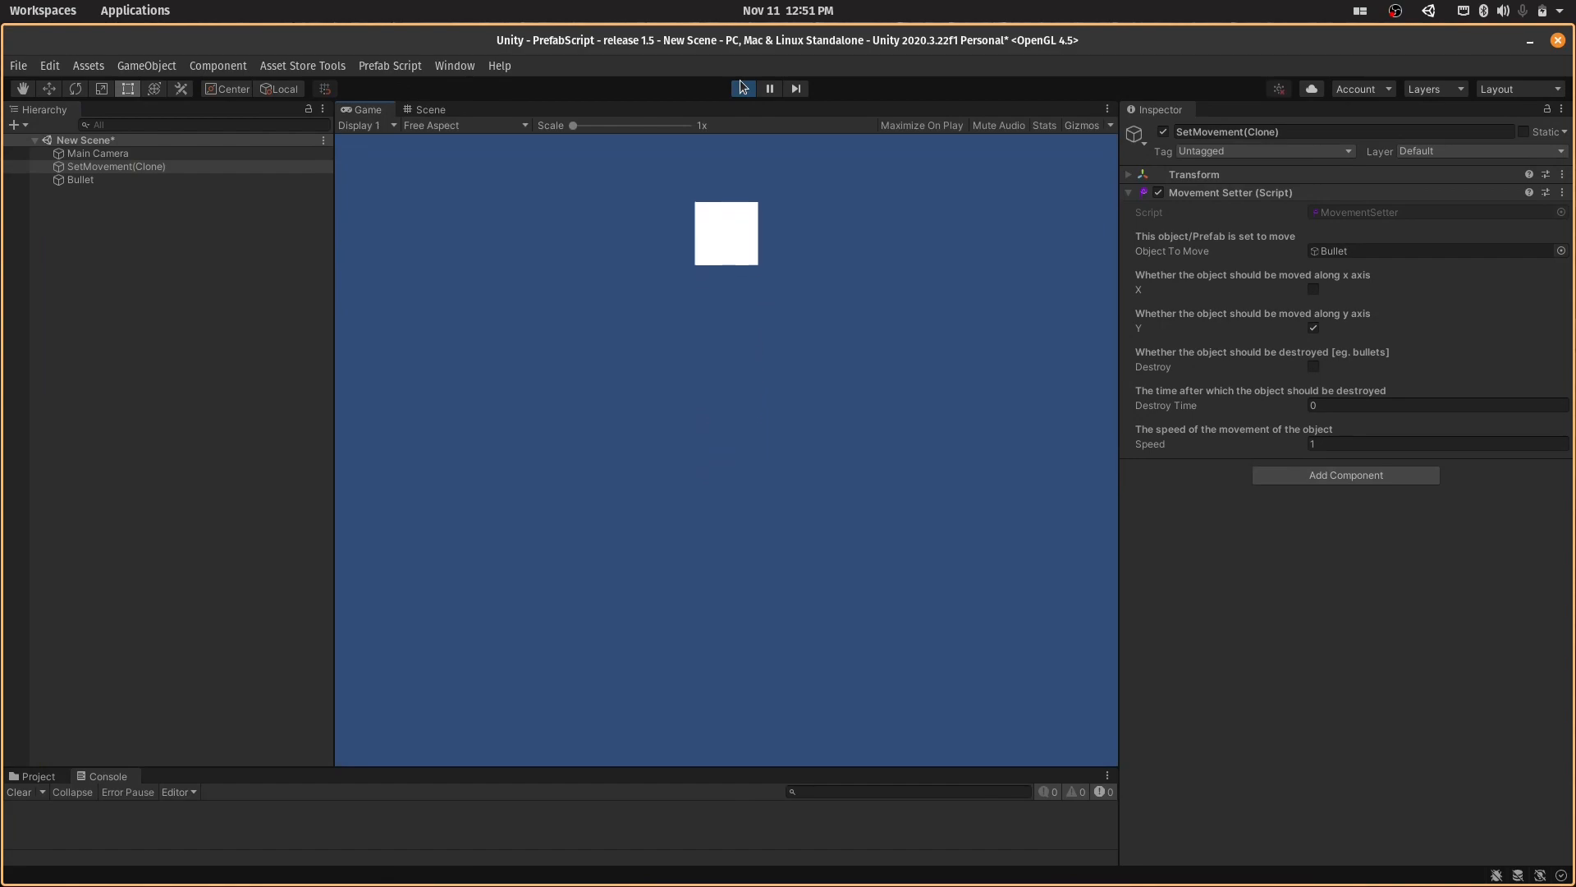
click(742, 88)
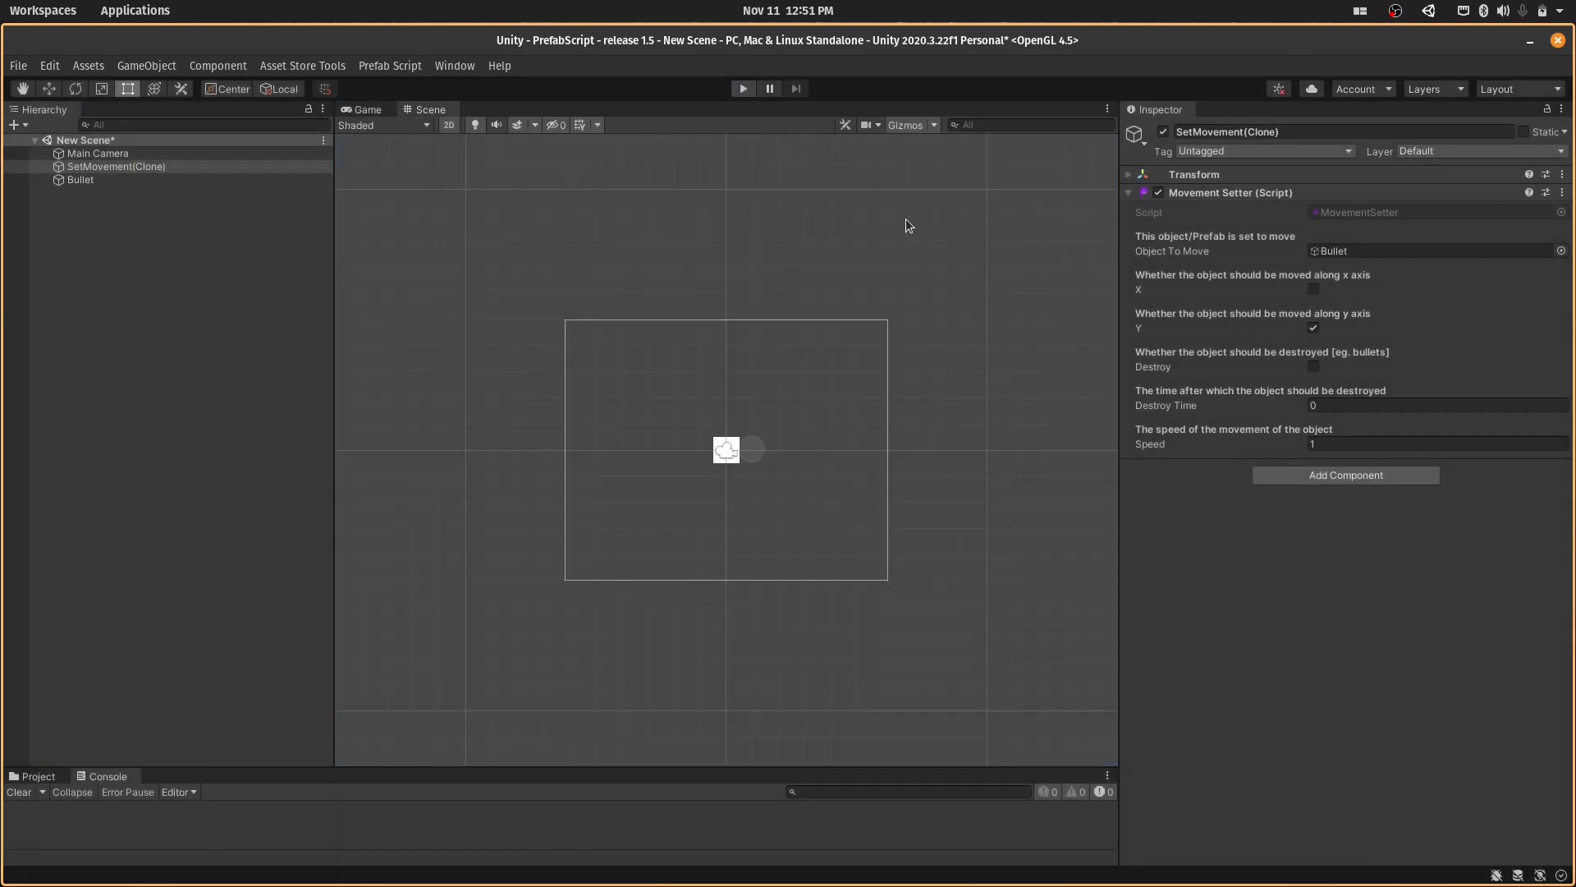
- Enable Destroy with a Destroy Time of 3 in the Movement Setter, and run the scene to test it
click(1312, 362)
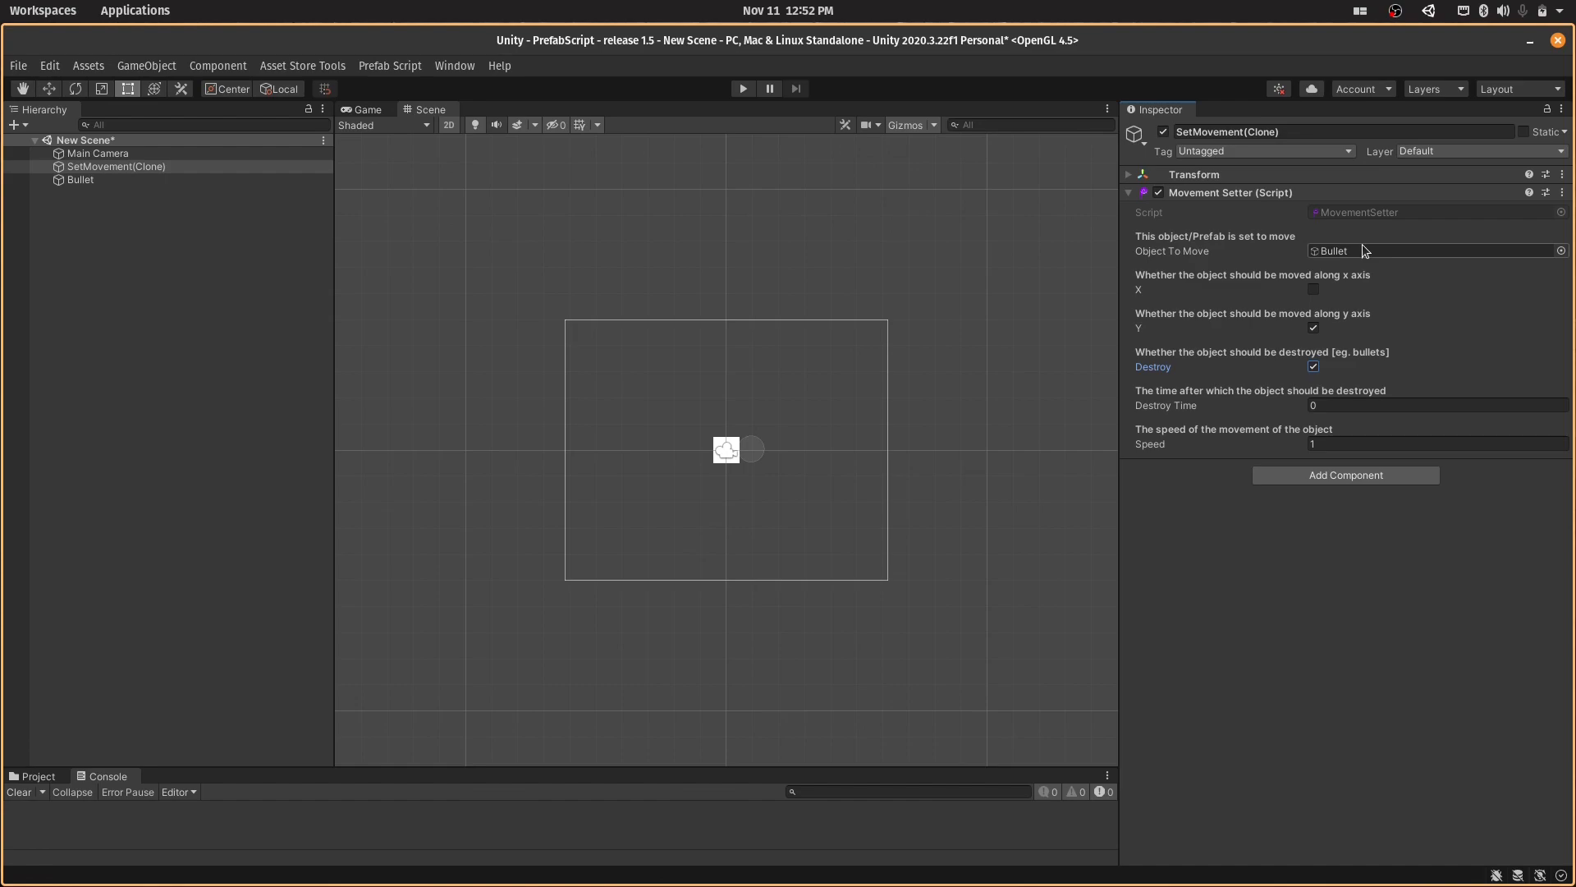
click(1333, 404)
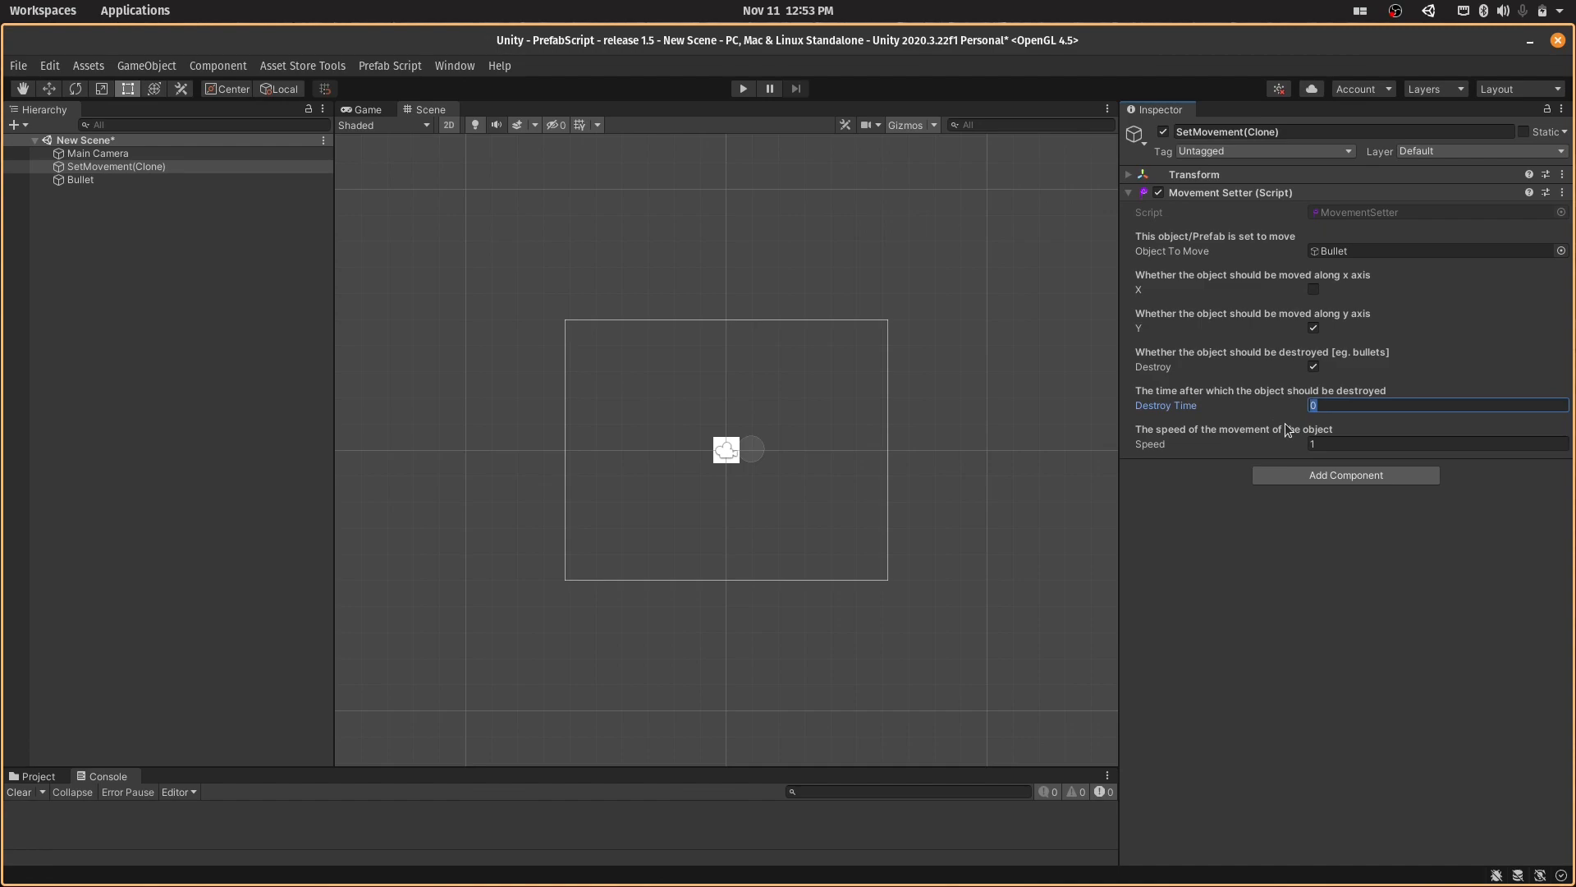
click(733, 93)
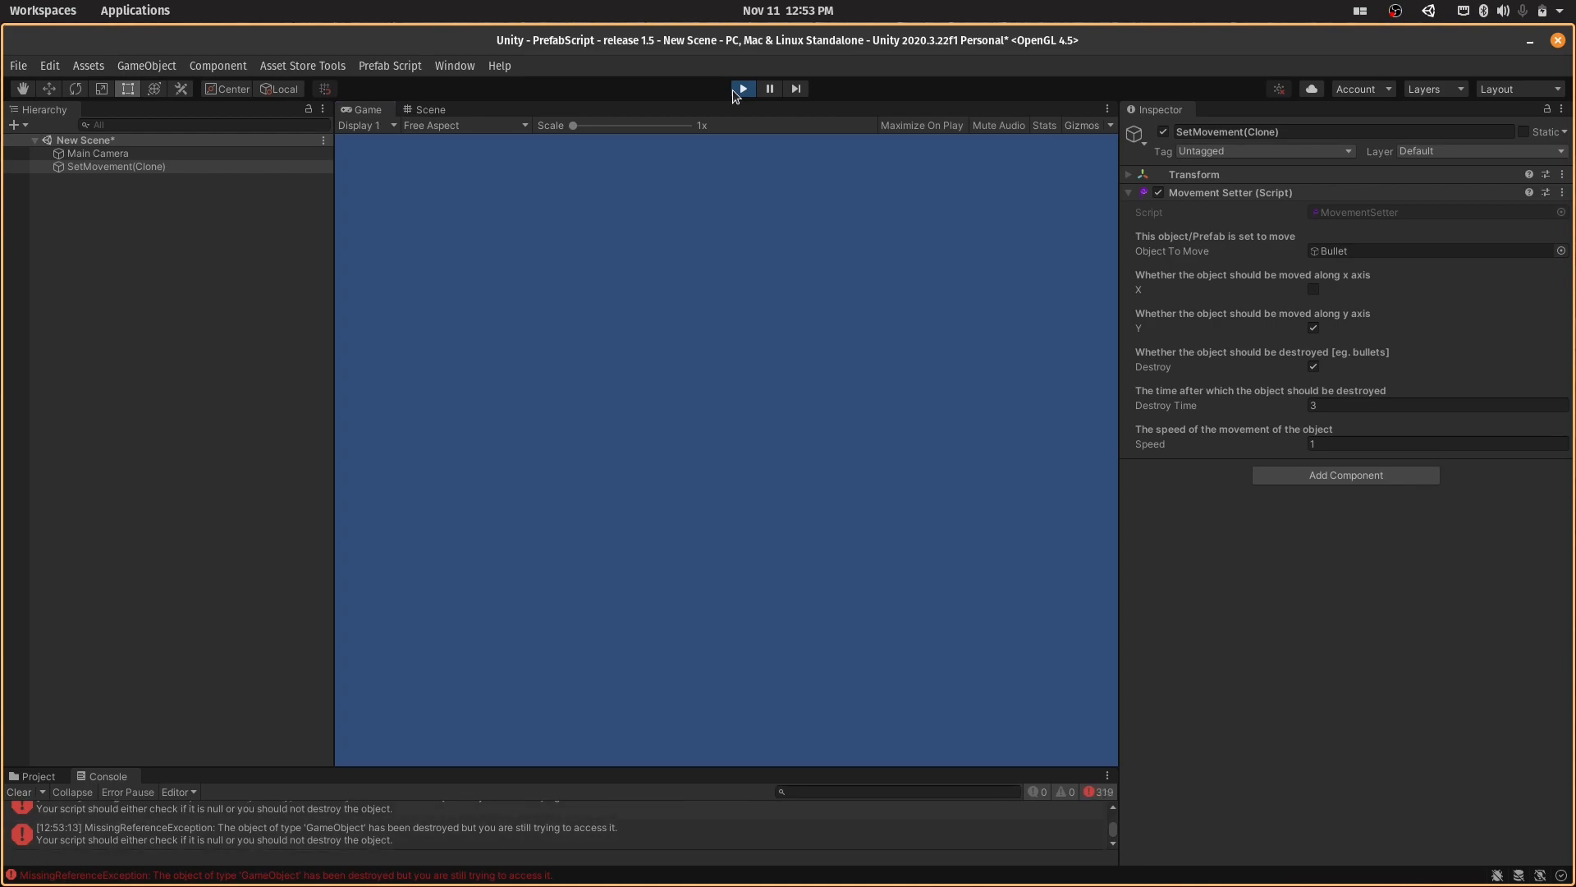
click(733, 90)
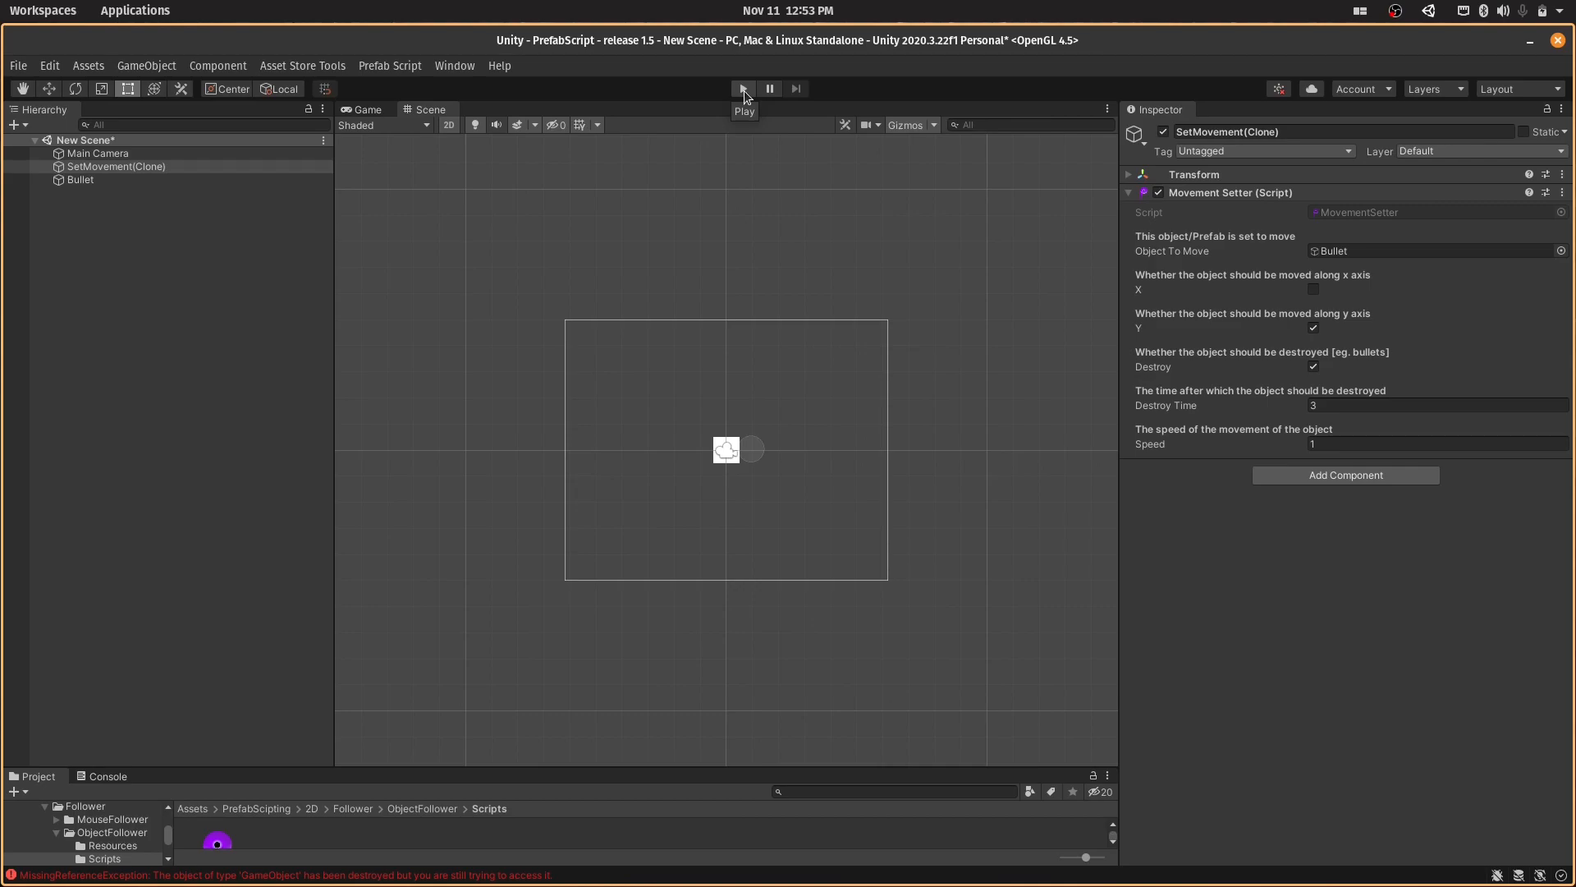
- Open the 2D Prefabs tools window
click(412, 67)
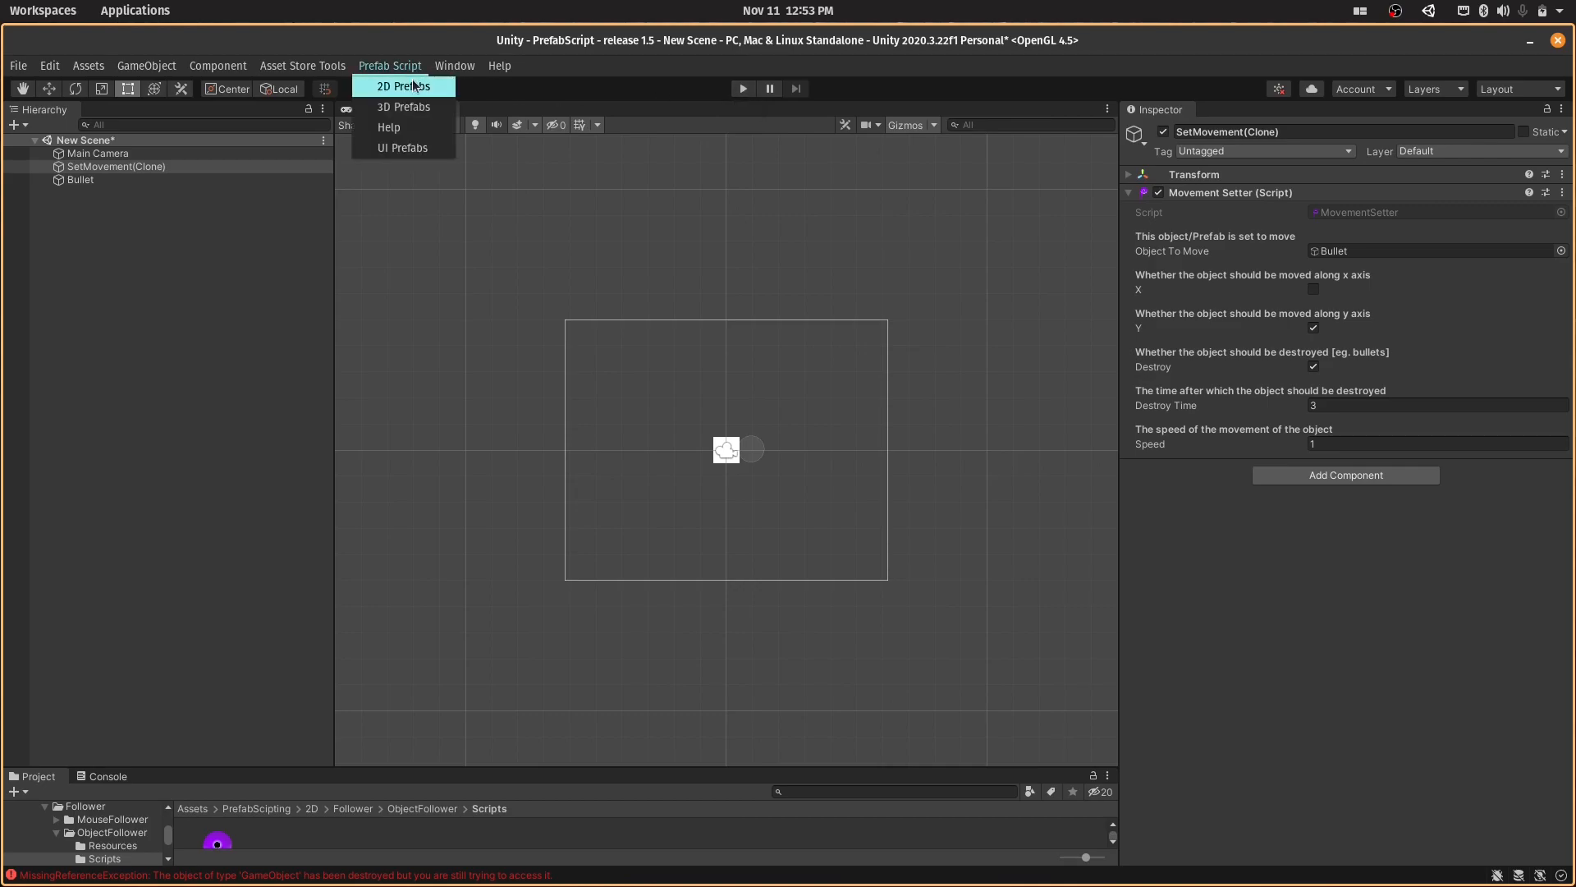
click(403, 87)
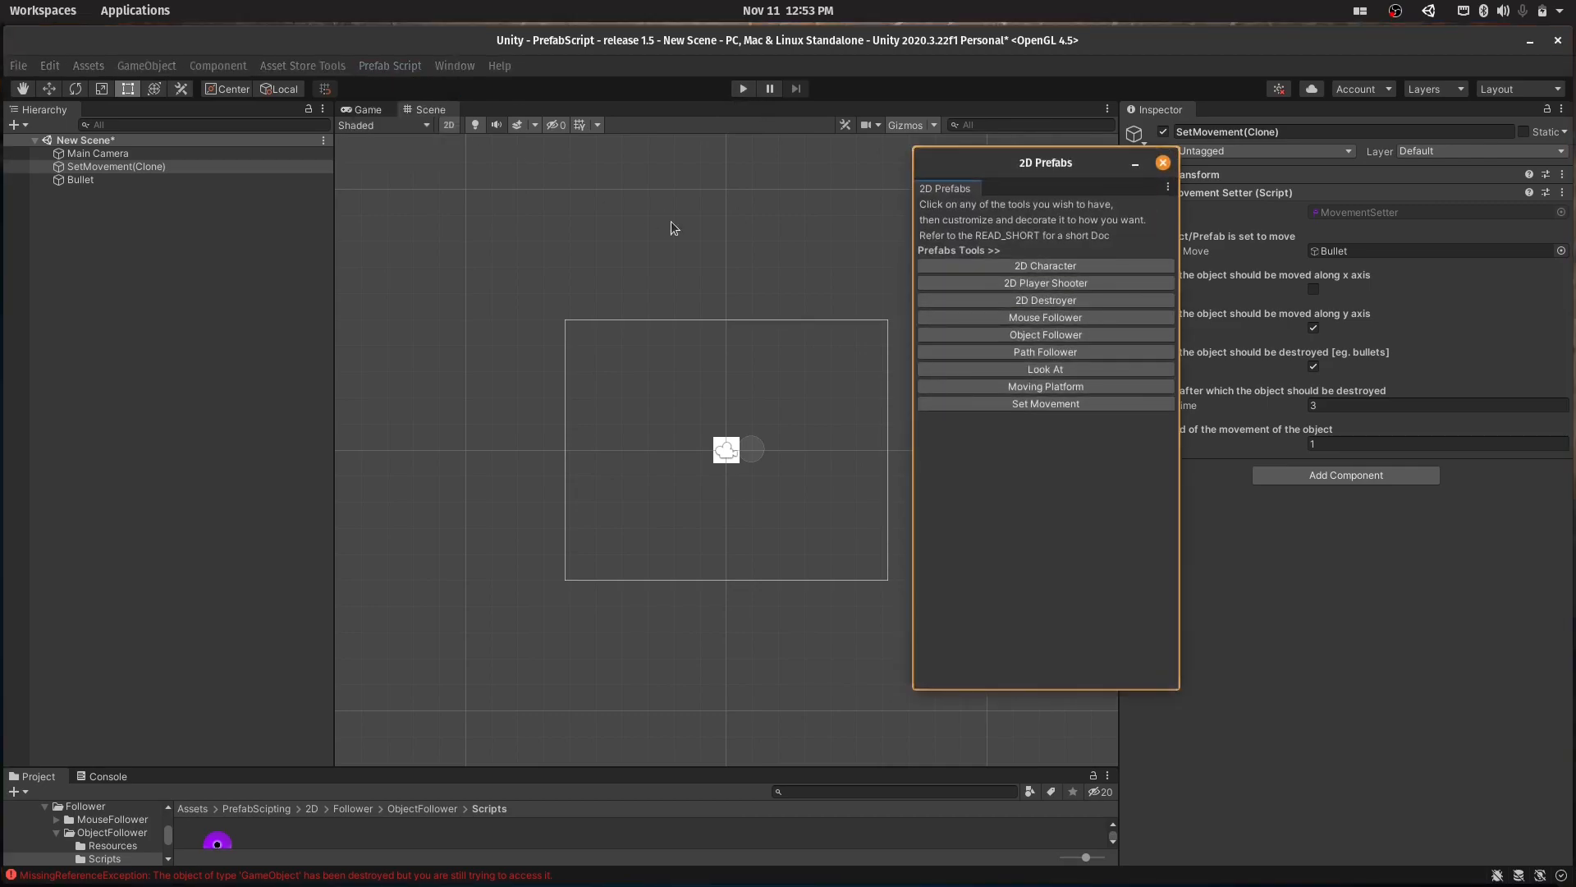